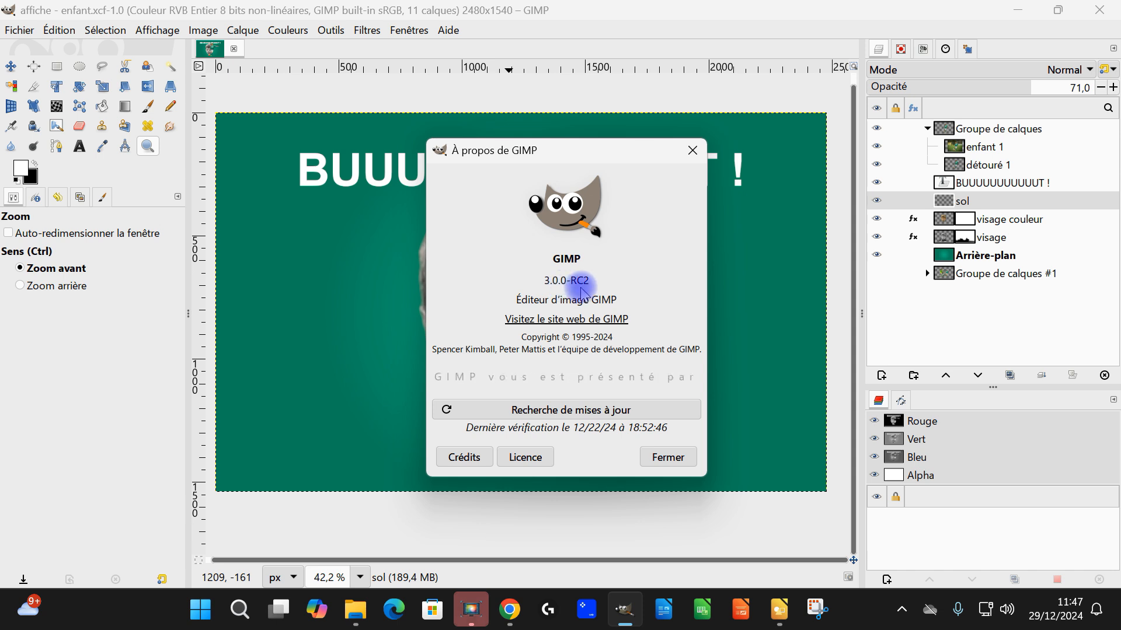
# Step: Close the version information dialog and the GIMP window holding the affiche - enfant.xcf poster
pyautogui.click(692, 151)
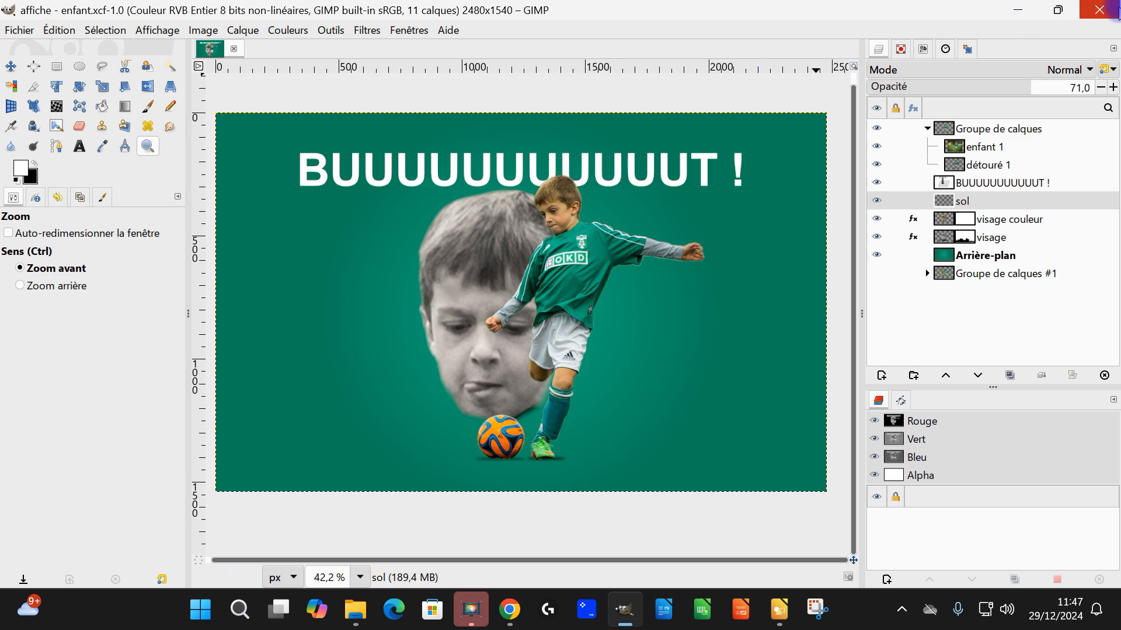
pyautogui.click(1109, 13)
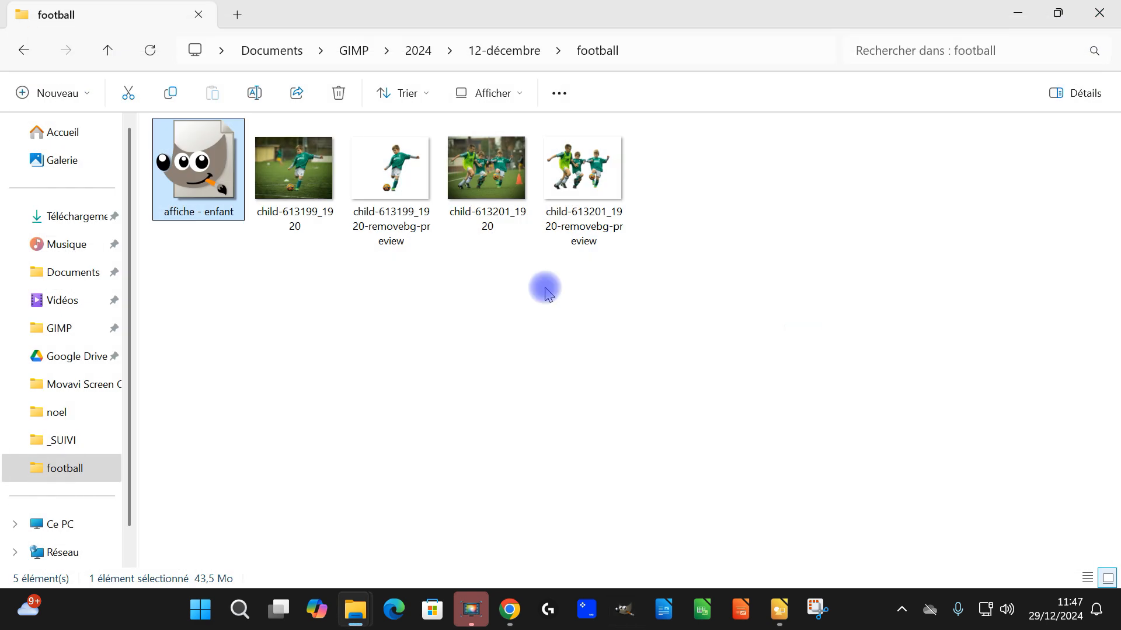
# Step: Try to open the affiche - enfant file with the first GIMP version offered, and dismiss the error message
pyautogui.rightClick(225, 164)
pyautogui.moveTo(382, 253)
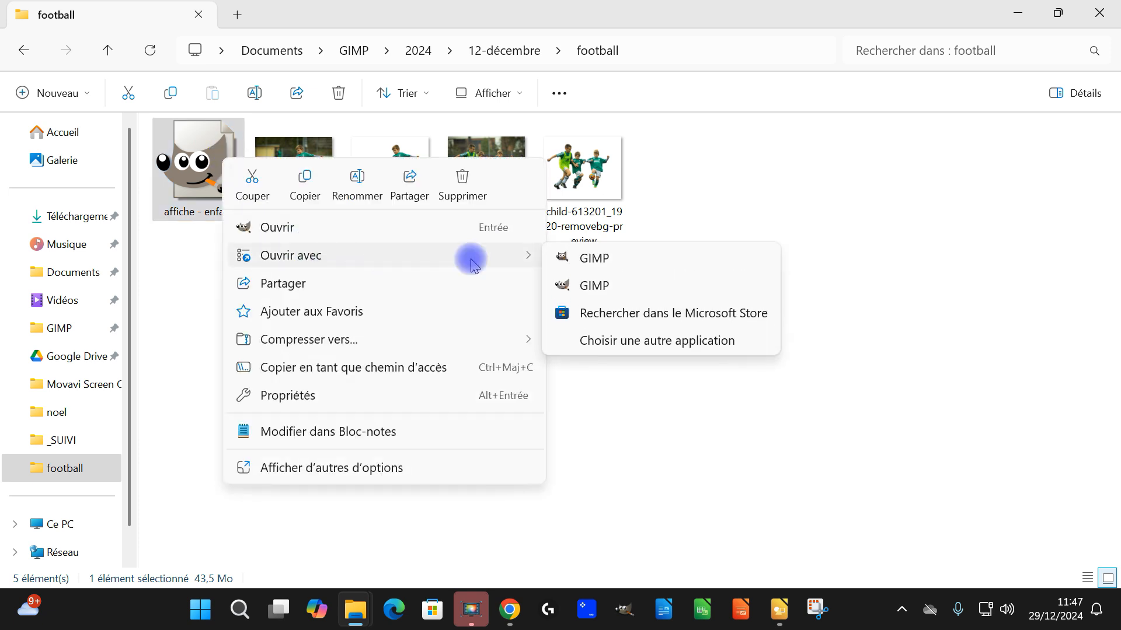
pyautogui.click(594, 260)
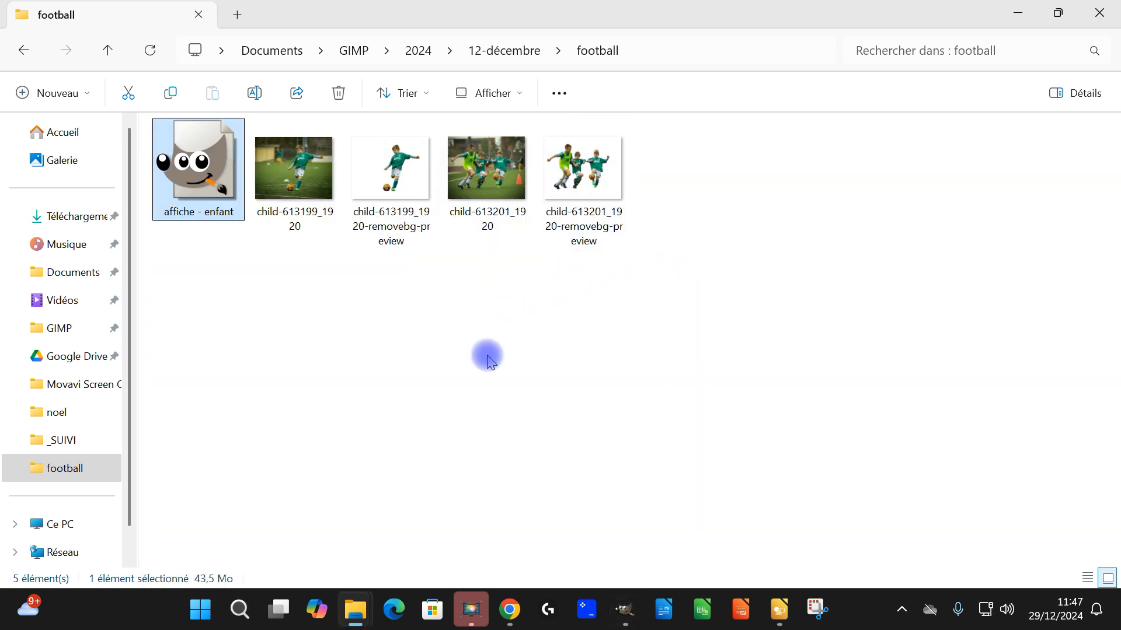
pyautogui.moveTo(621, 611)
pyautogui.click(665, 502)
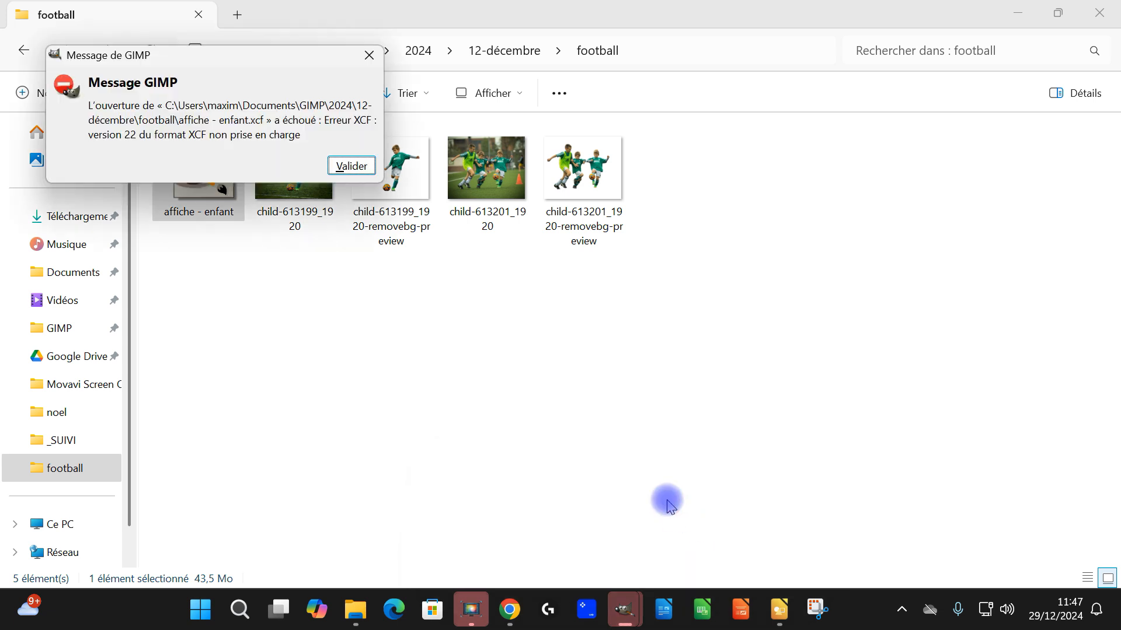
pyautogui.moveTo(178, 119); pyautogui.dragTo(240, 143)
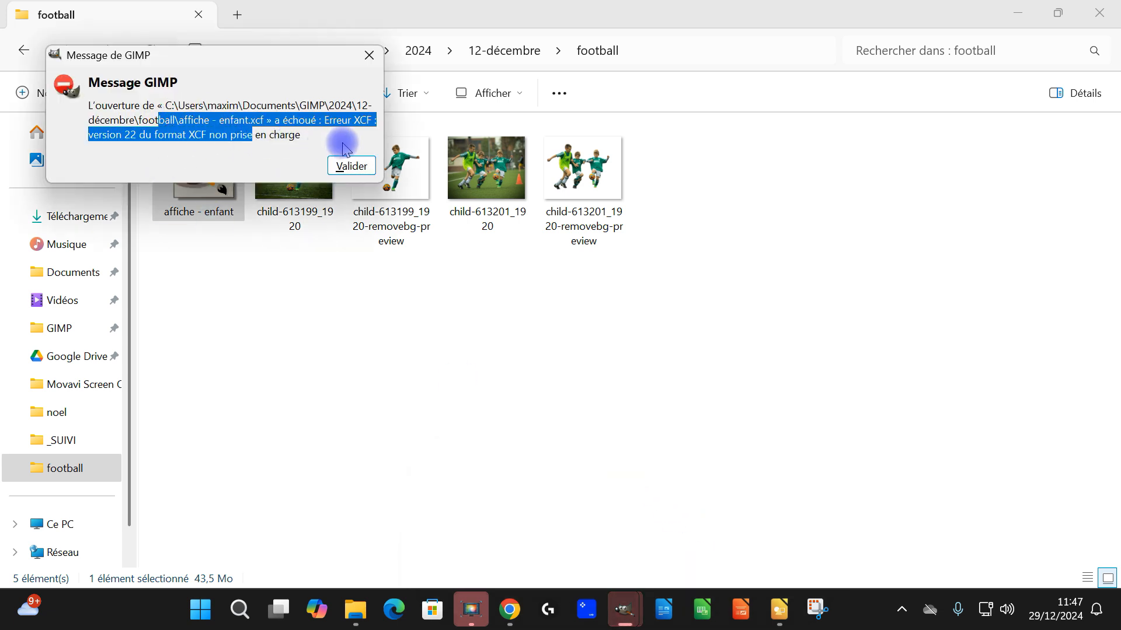
pyautogui.click(350, 166)
# Step: Close the empty GIMP window and bring up a fresh one
pyautogui.click(623, 610)
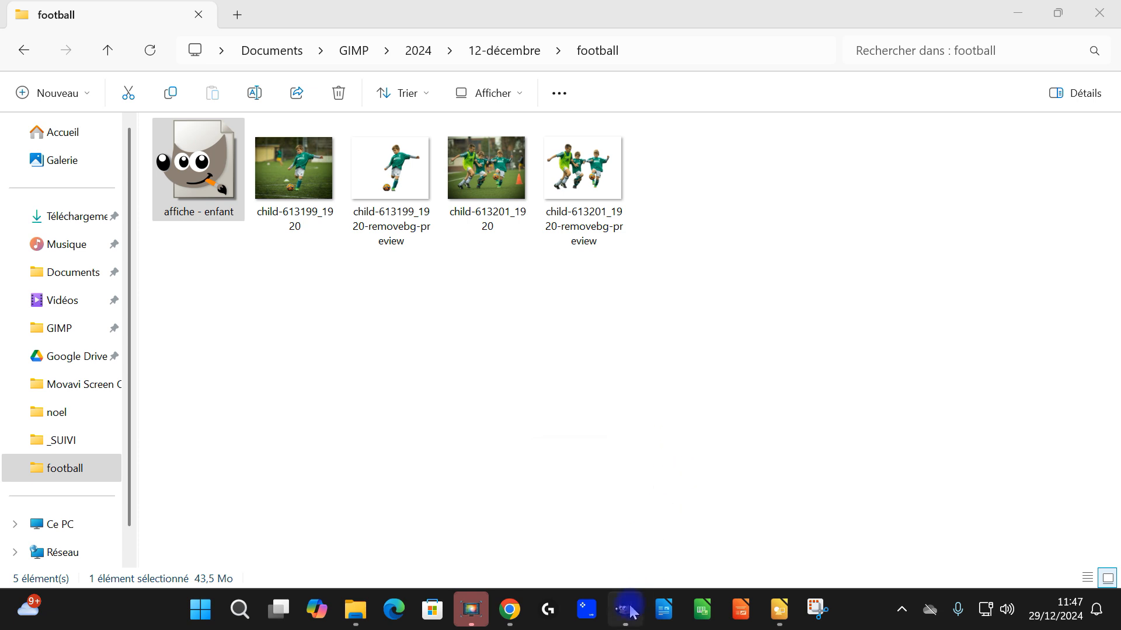
pyautogui.moveTo(629, 614)
pyautogui.click(650, 518)
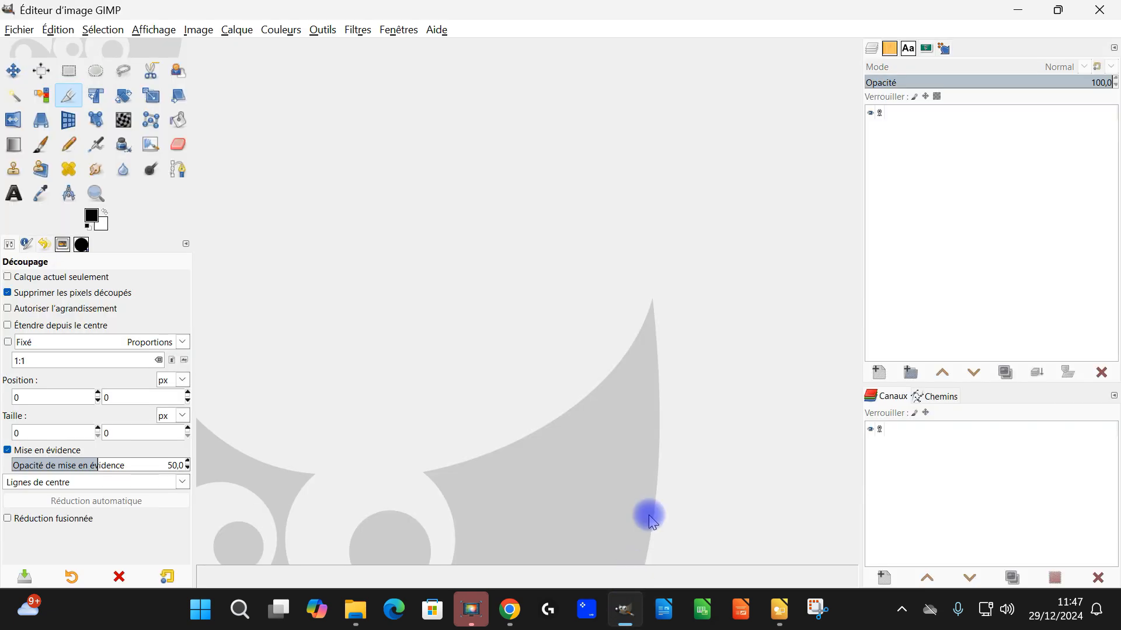
pyautogui.click(1084, 18)
pyautogui.click(627, 613)
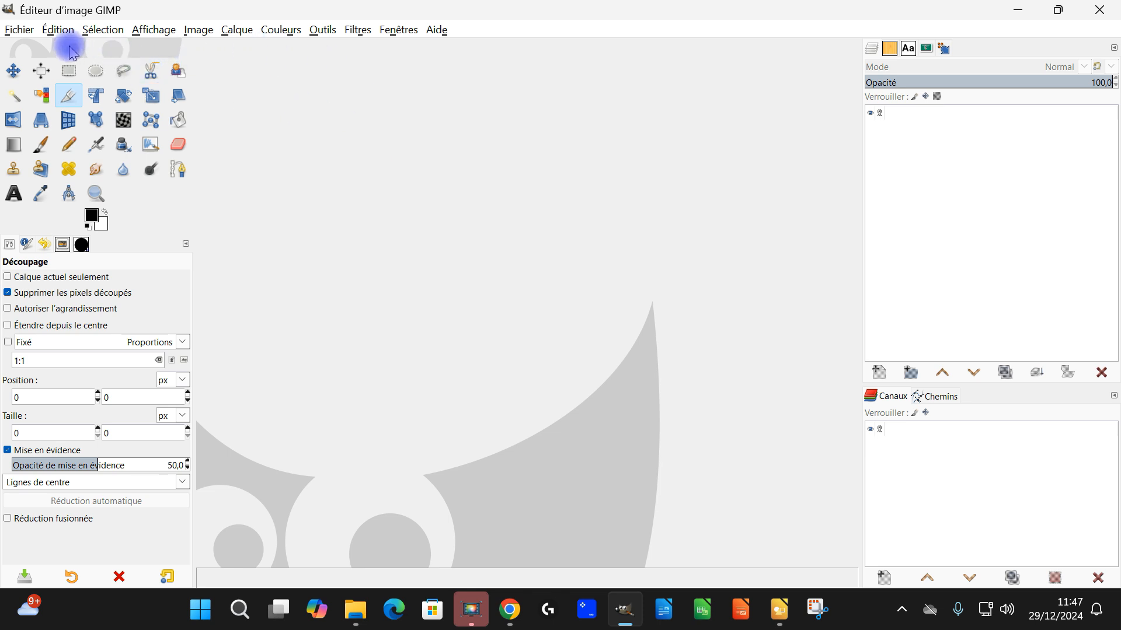
# Step: Start a new image based on the A4 (300 ppi) template
pyautogui.click(18, 30)
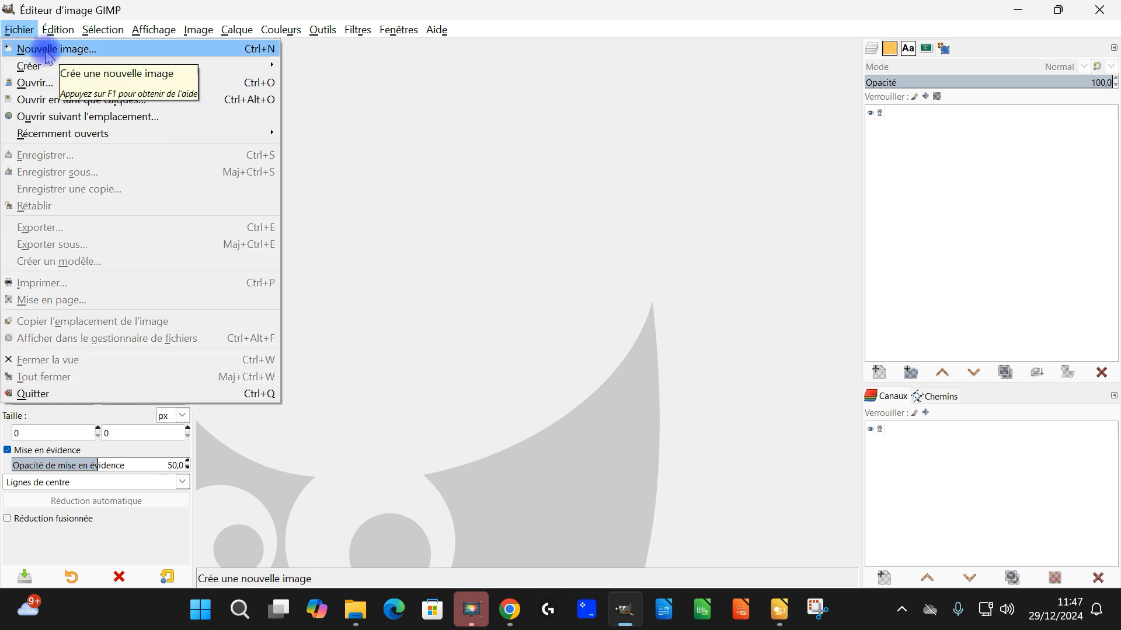
pyautogui.click(46, 50)
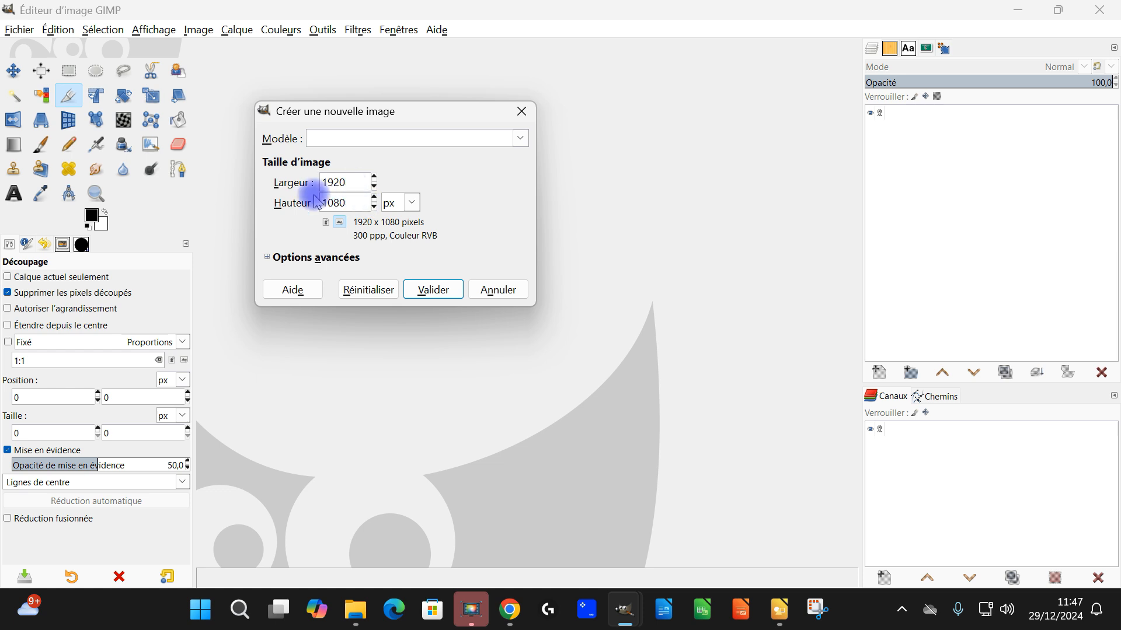
pyautogui.click(394, 139)
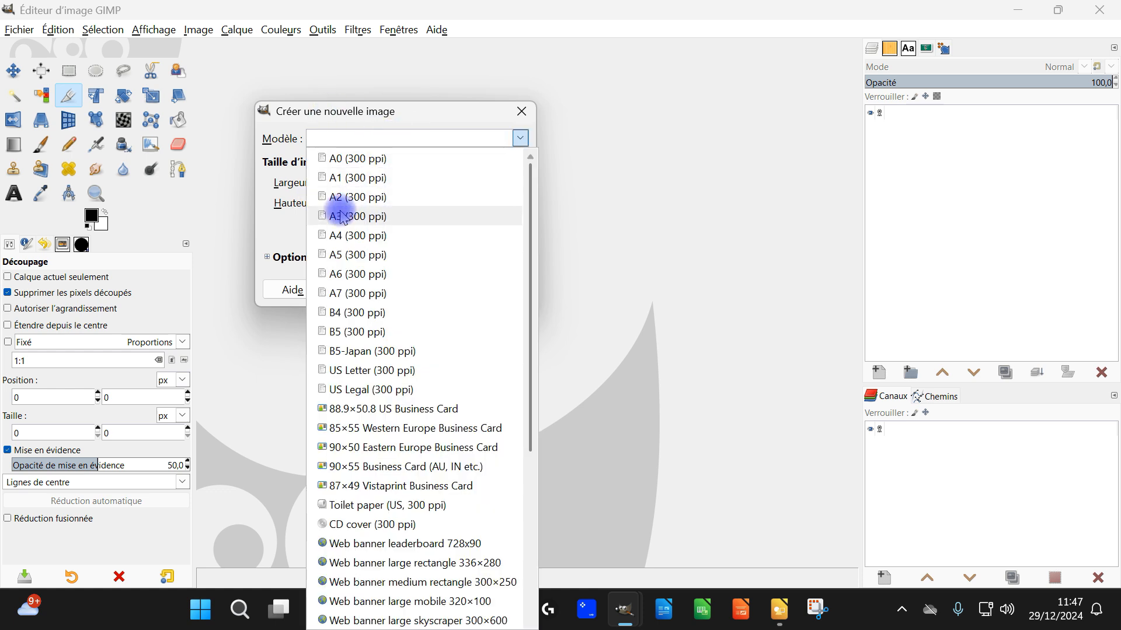
pyautogui.click(340, 236)
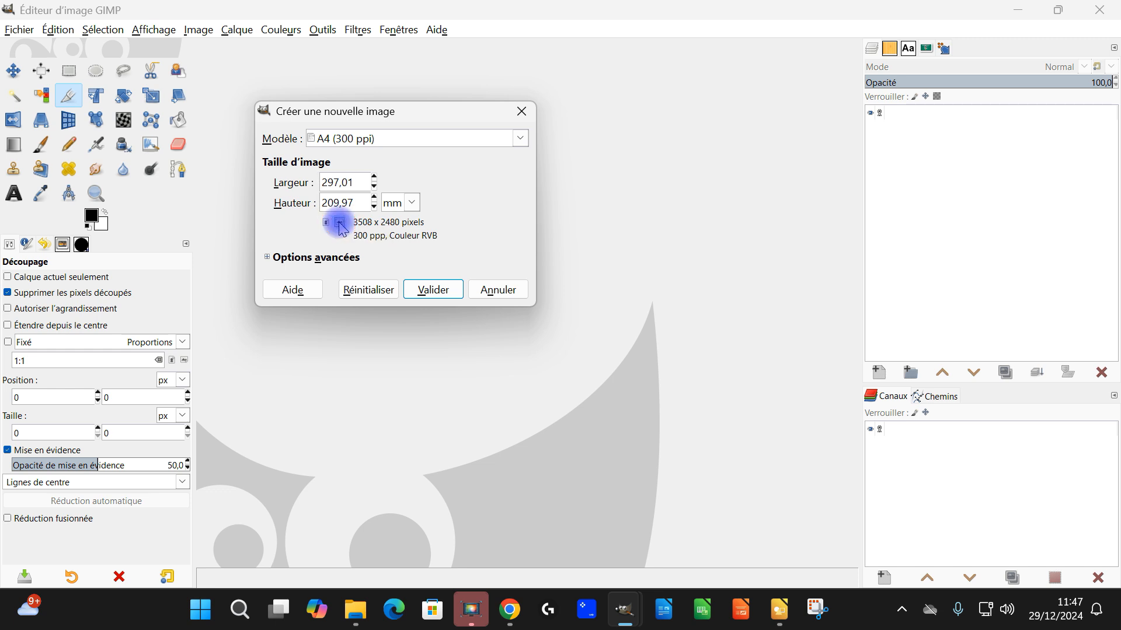
# Step: Set the new image's precision to 32-bit integer (Entier 32-bit) and its gamma to linear light (Lumière linéaire)
pyautogui.click(268, 258)
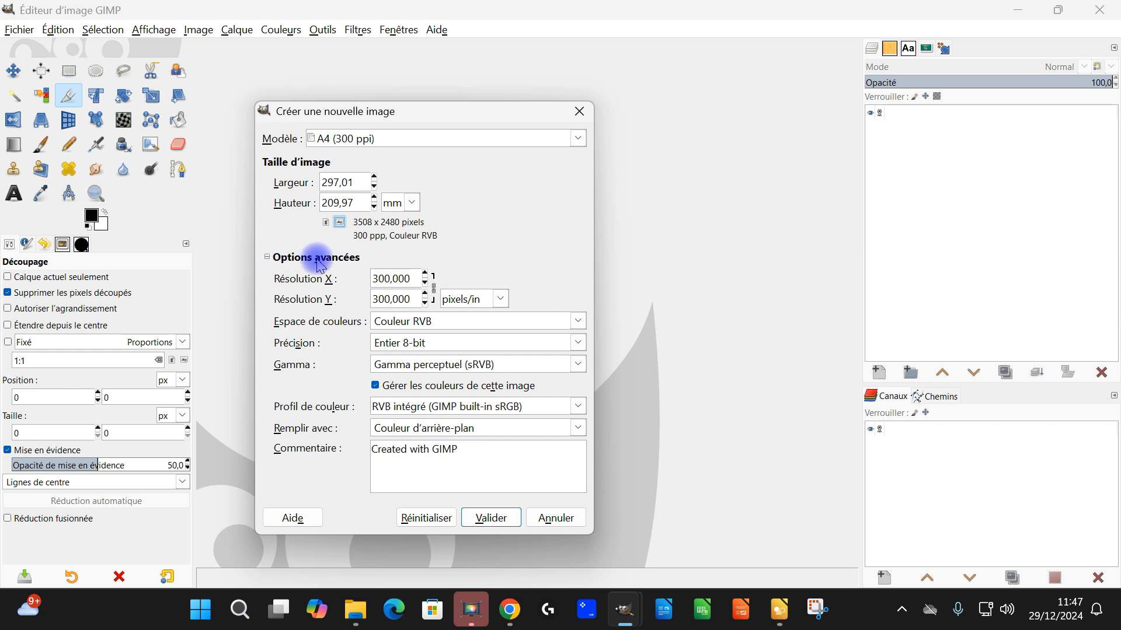
pyautogui.click(424, 343)
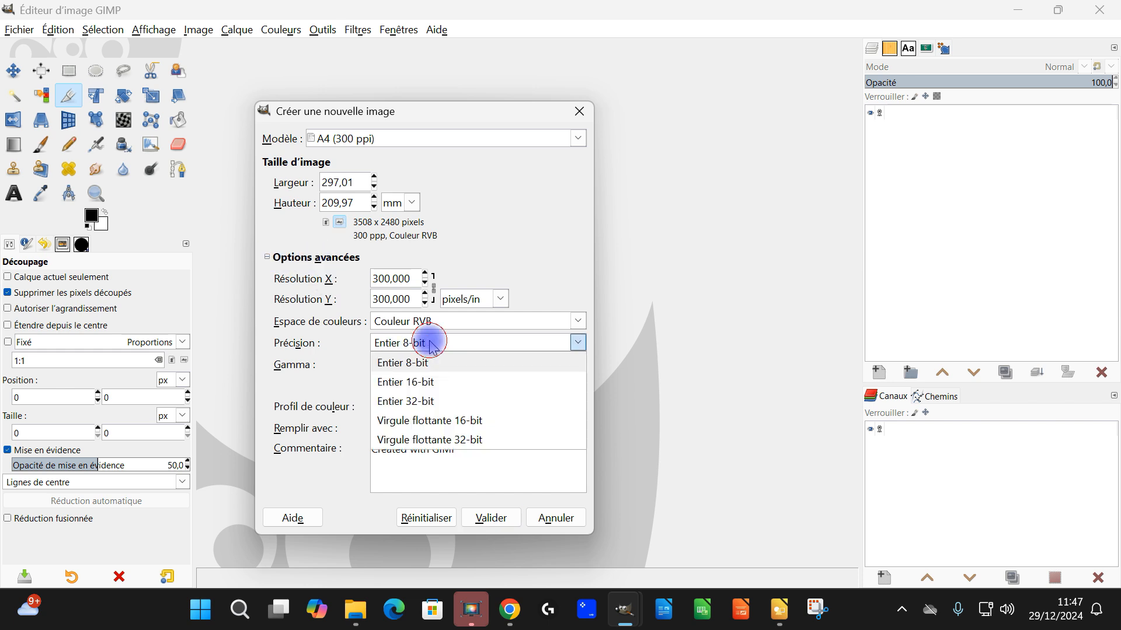
pyautogui.click(436, 402)
pyautogui.click(457, 365)
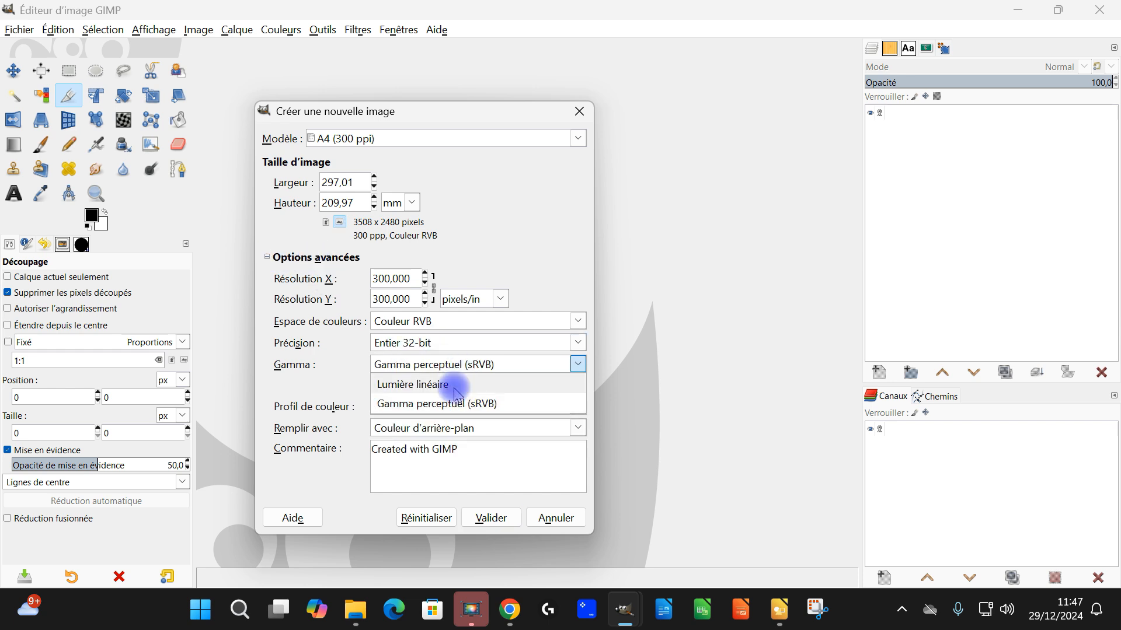
pyautogui.click(454, 387)
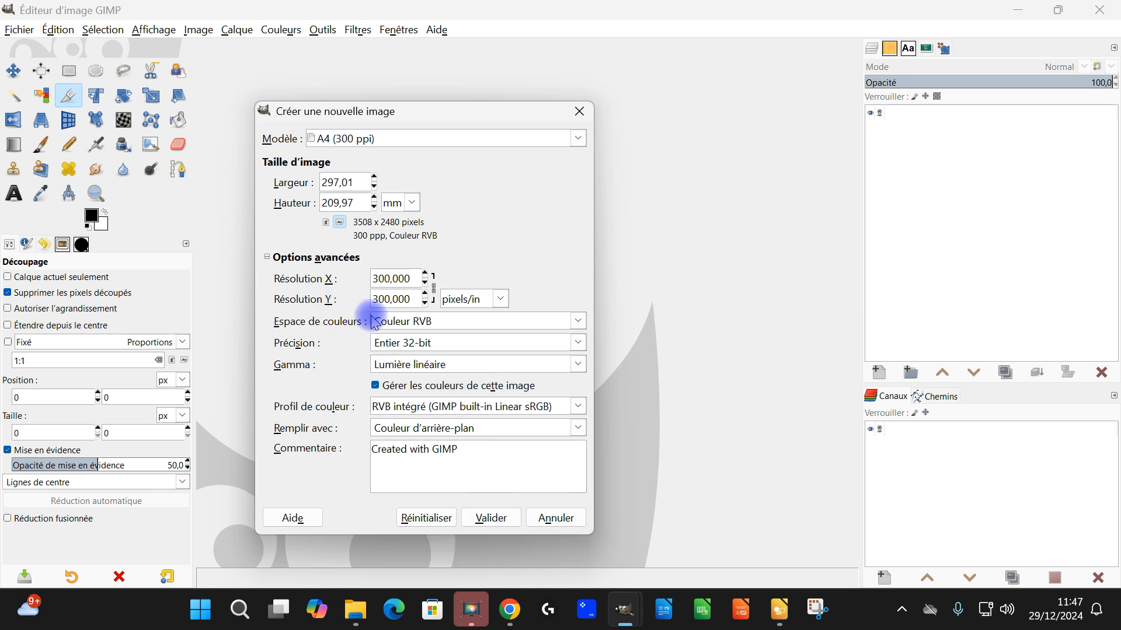
# Step: Set the new image's fill to white (Blanc) and create it, accepting the large image size
pyautogui.click(380, 429)
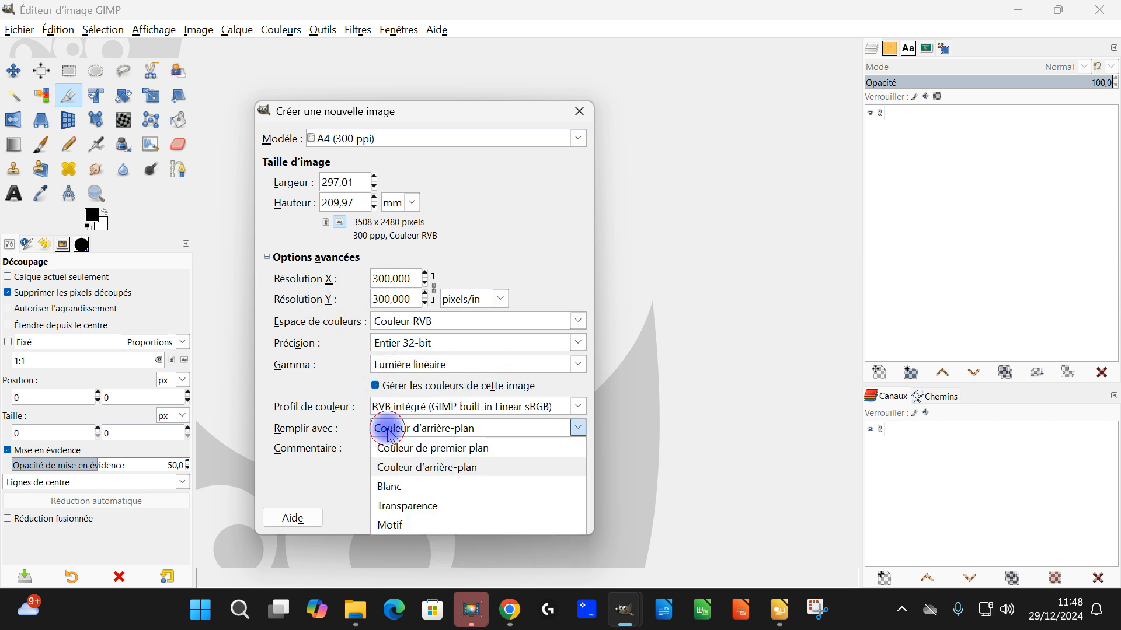
pyautogui.click(403, 483)
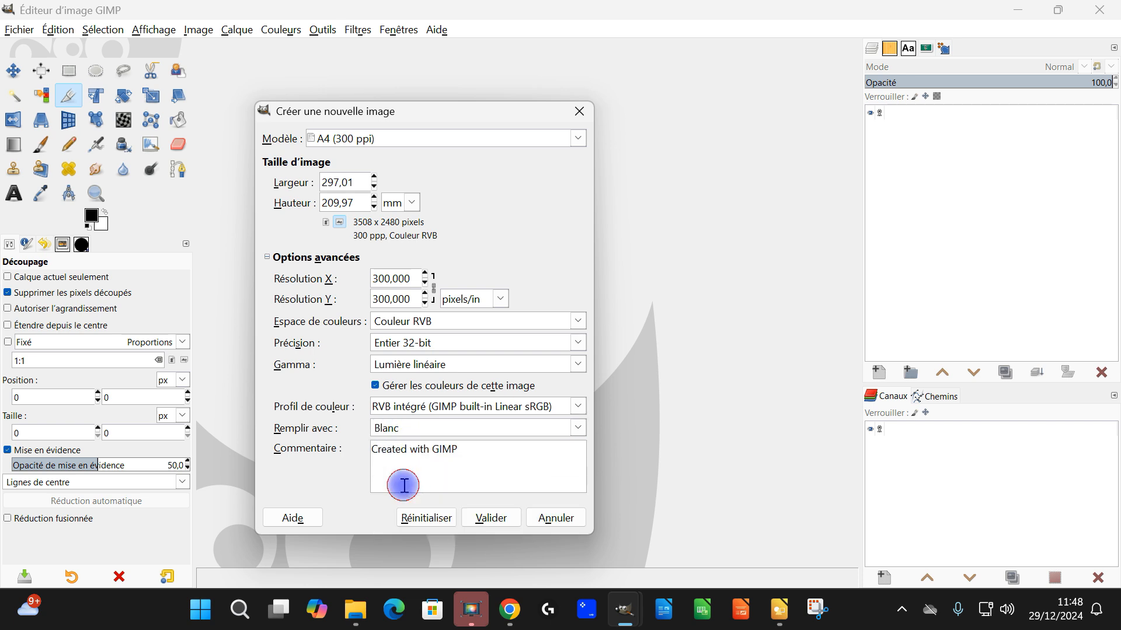
pyautogui.click(489, 519)
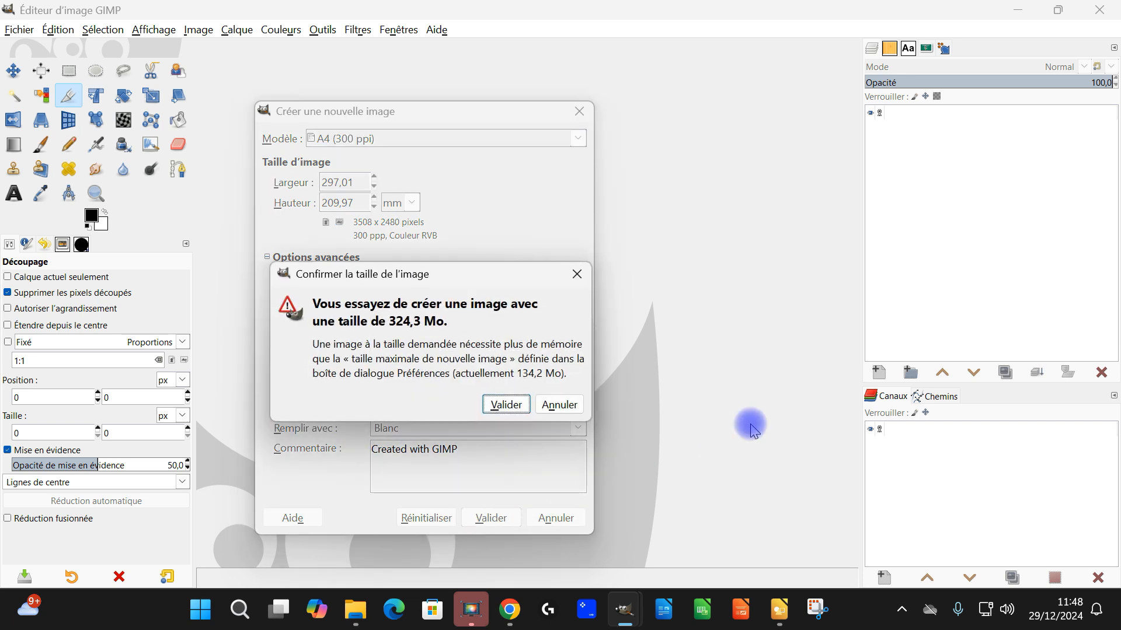
pyautogui.click(505, 404)
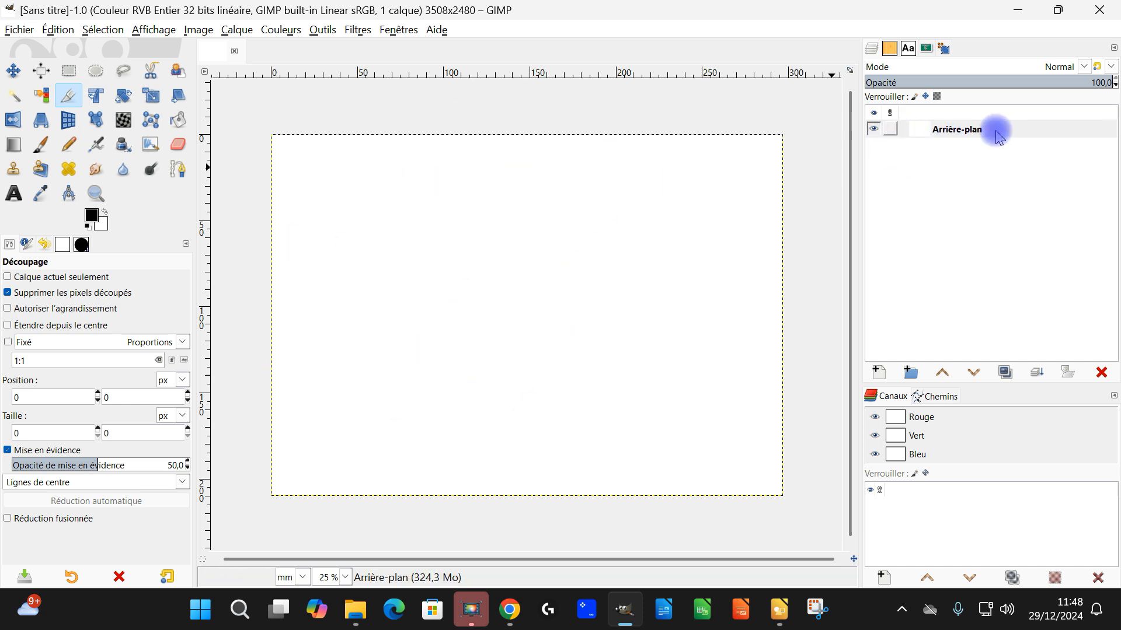
# Step: Open child-613199_1920.jpg and child-613201_1920.jpg from GIMP/2024/12-décembre/football as layers in the new image
pyautogui.click(28, 32)
pyautogui.click(58, 30)
pyautogui.moveTo(19, 30)
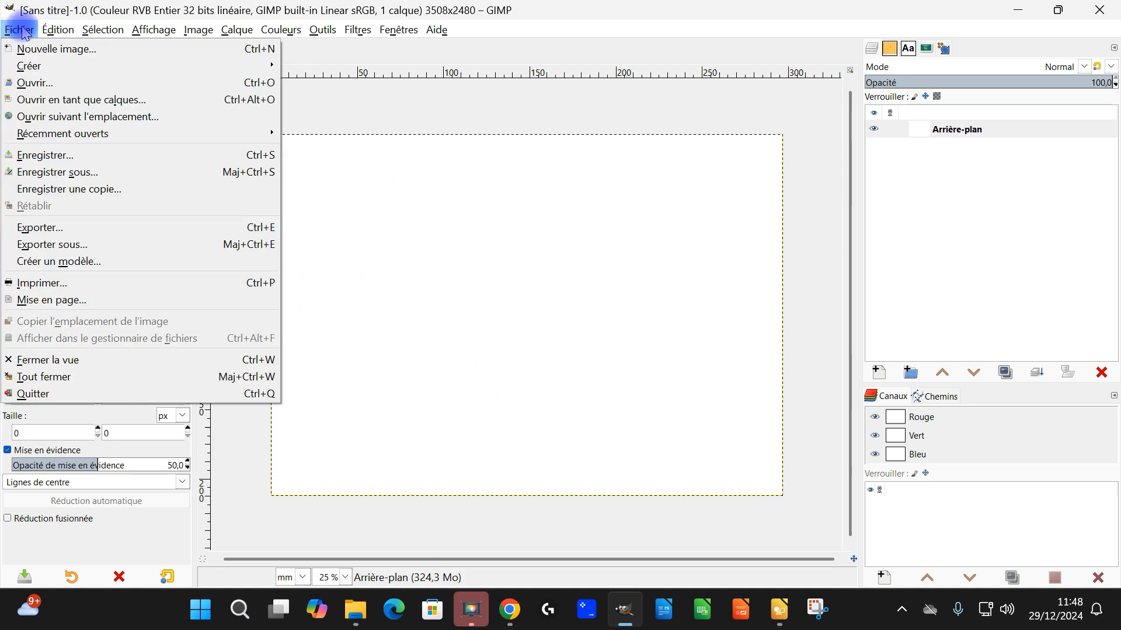
pyautogui.click(102, 102)
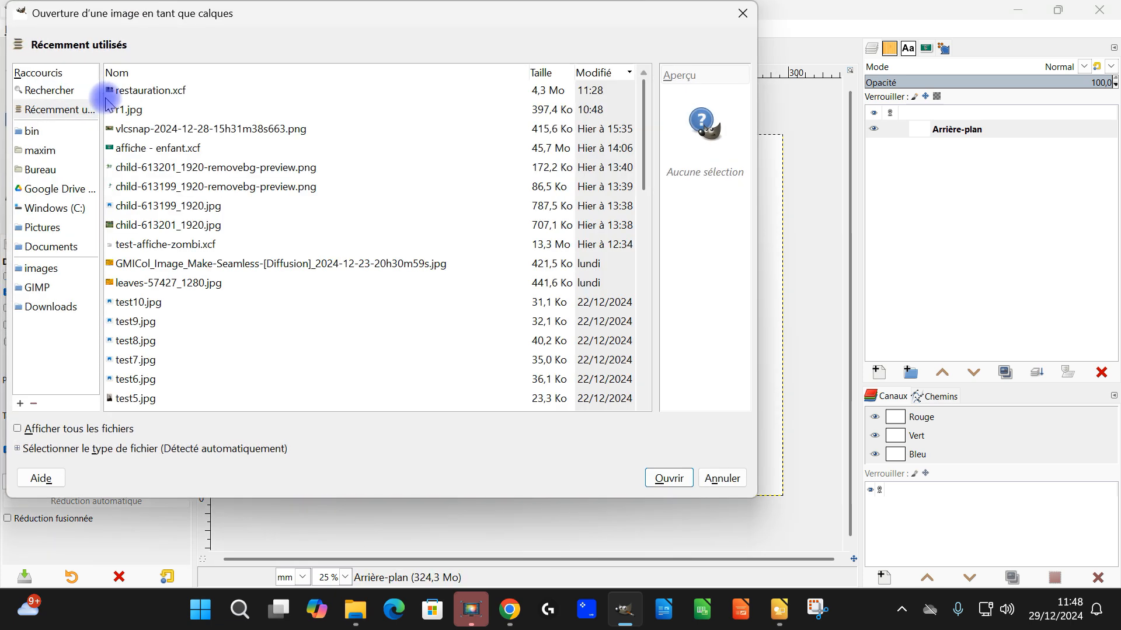
pyautogui.click(35, 286)
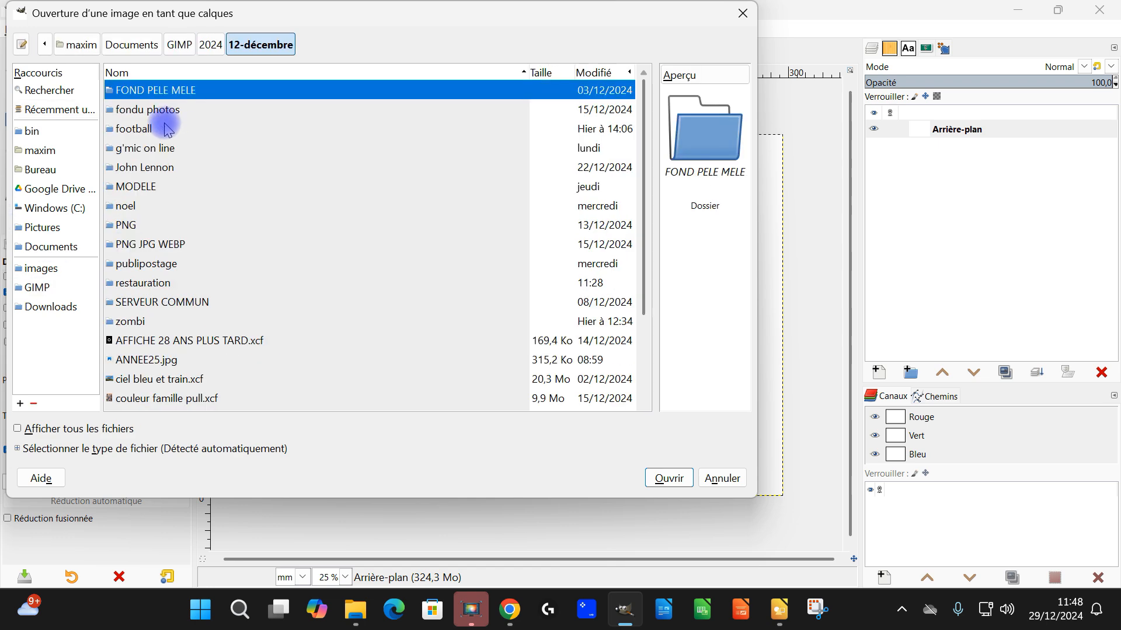
pyautogui.doubleClick(168, 129)
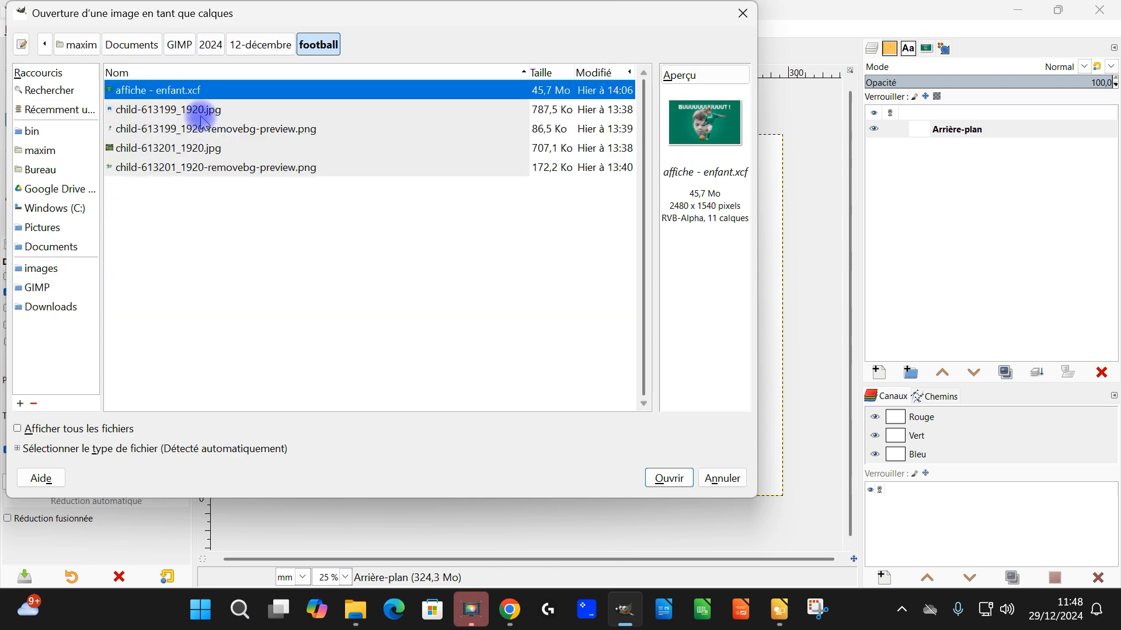
pyautogui.click(170, 111)
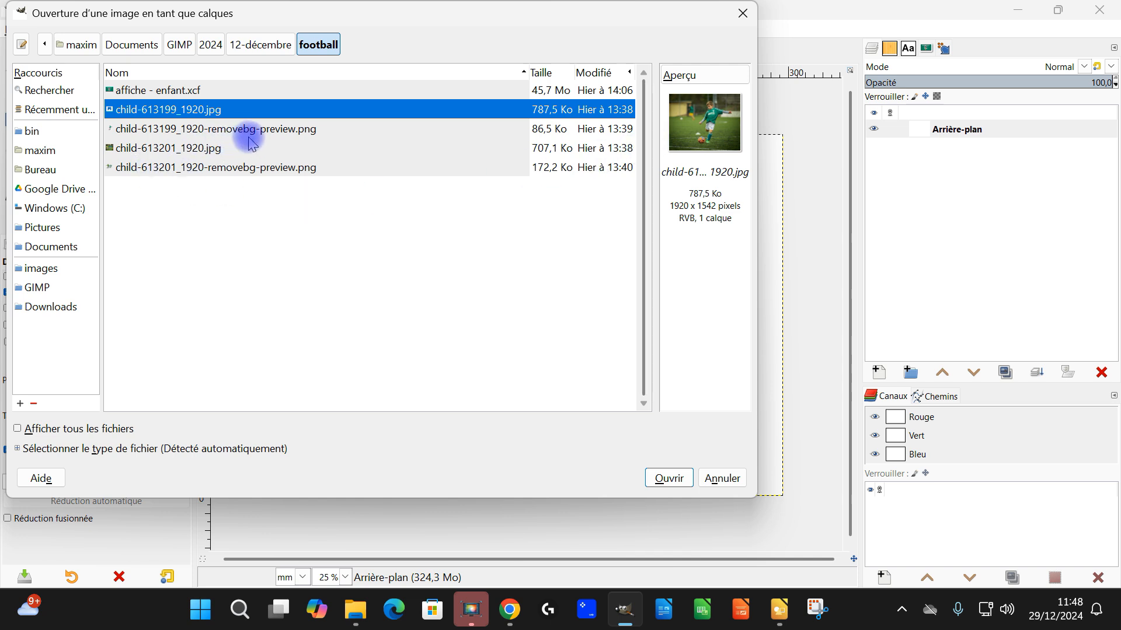
pyautogui.keyDown('ctrl'); pyautogui.click(201, 149); pyautogui.keyUp('ctrl')
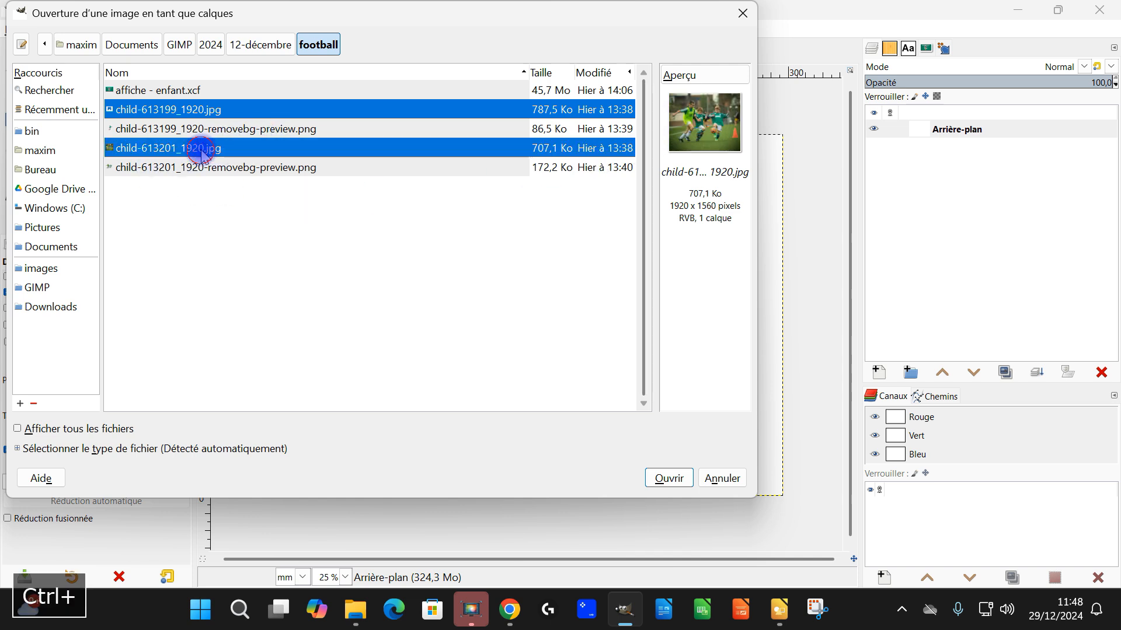
pyautogui.click(672, 480)
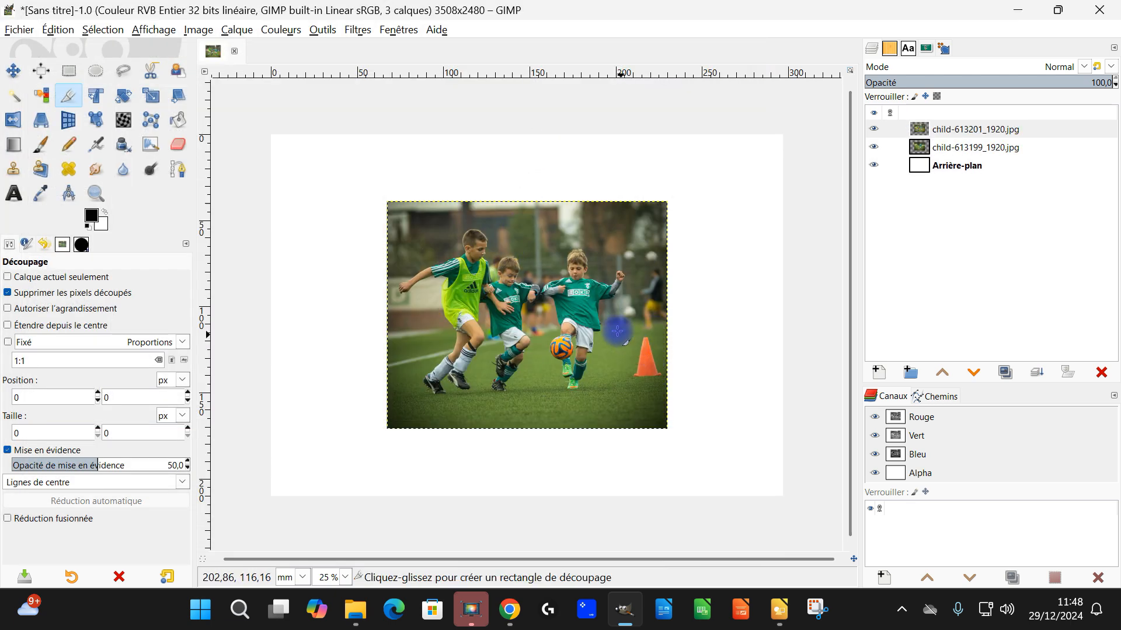
# Step: Crop only the child-613201_1920.jpg layer to the face of the boy playing the ball, about 161 × 248 px
pyautogui.scroll(1, 583, 303)
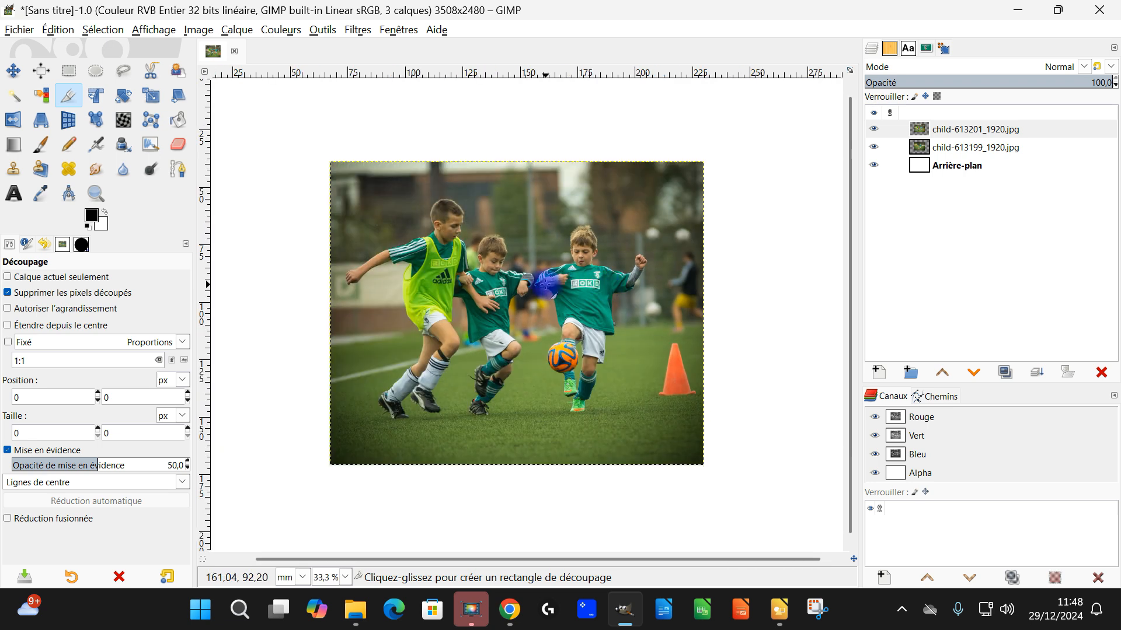
pyautogui.scroll(1, 544, 284)
pyautogui.scroll(4, 669, 231)
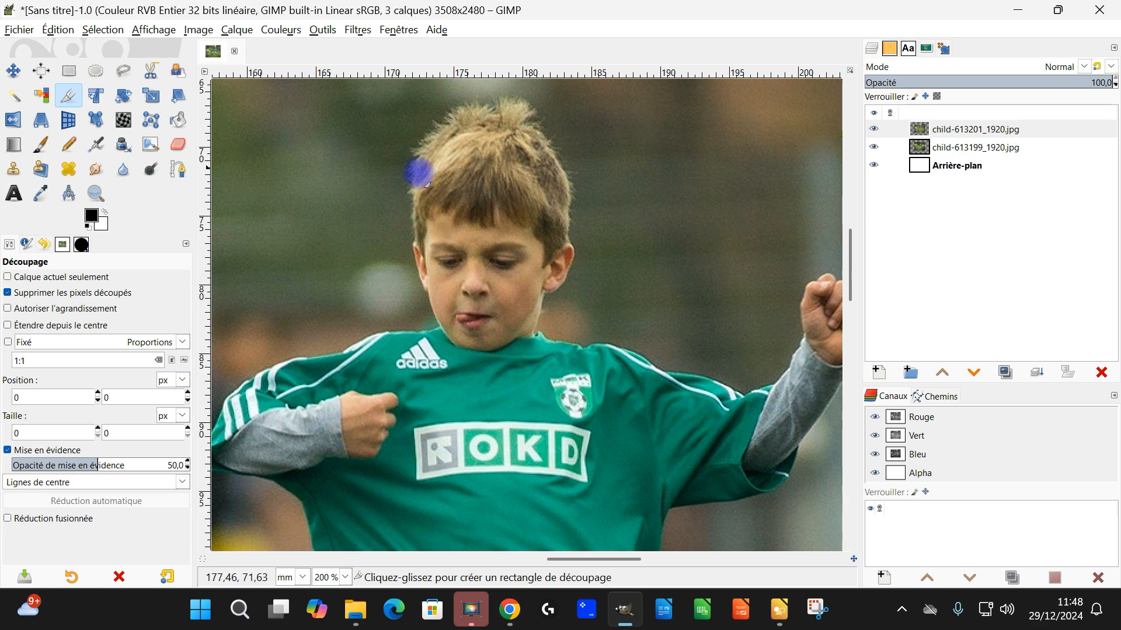
pyautogui.press('Escape')
pyautogui.click(96, 71)
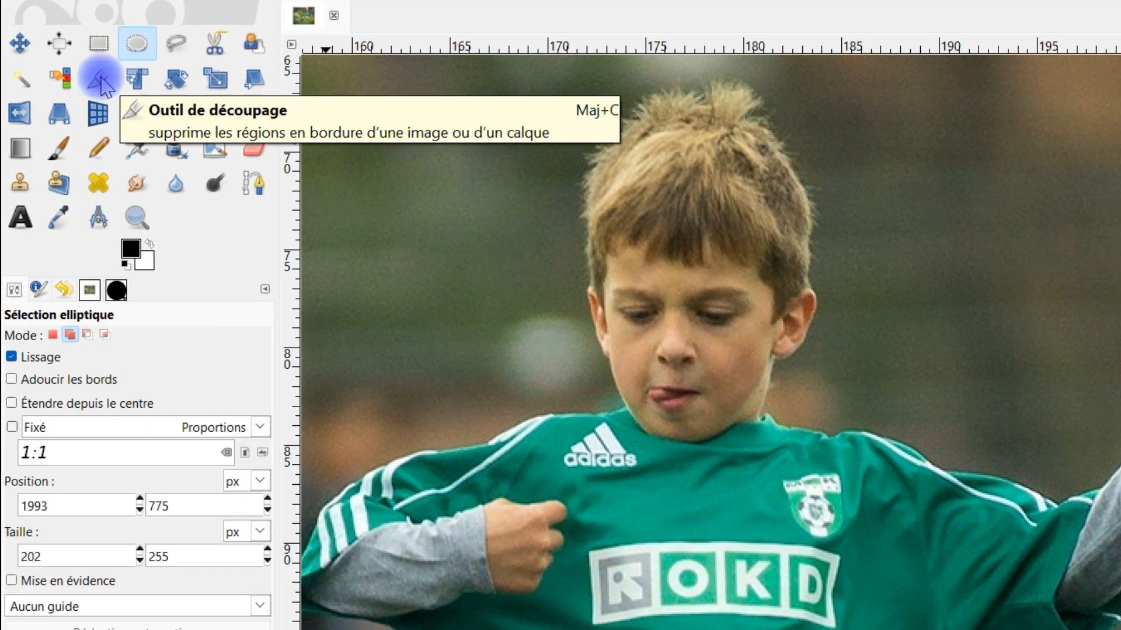
pyautogui.click(102, 84)
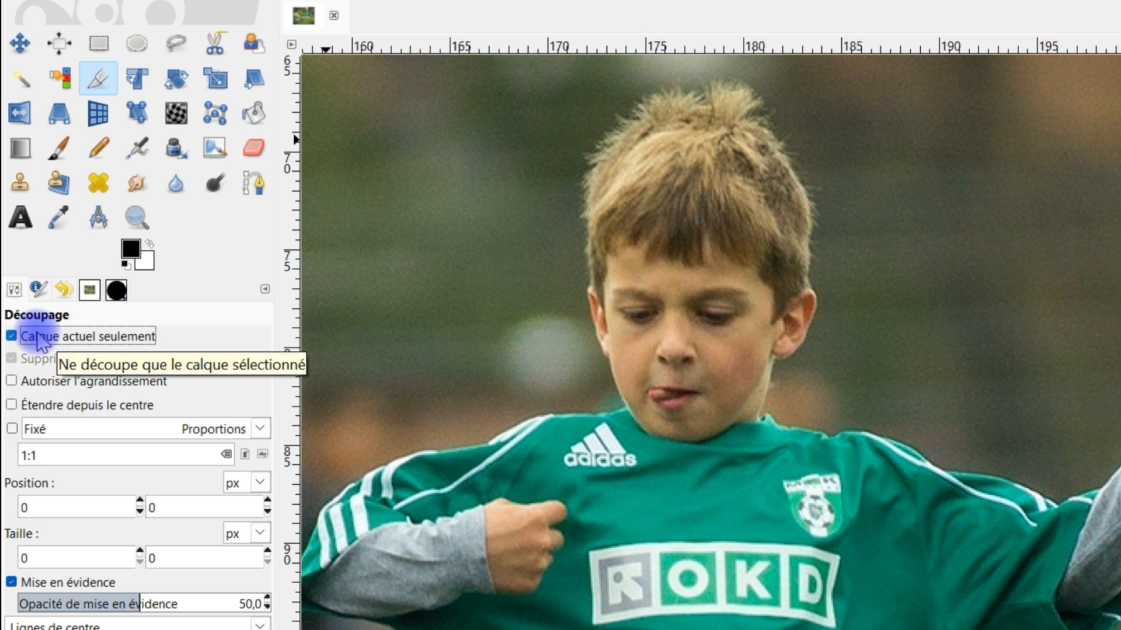
pyautogui.moveTo(569, 71); pyautogui.dragTo(835, 482)
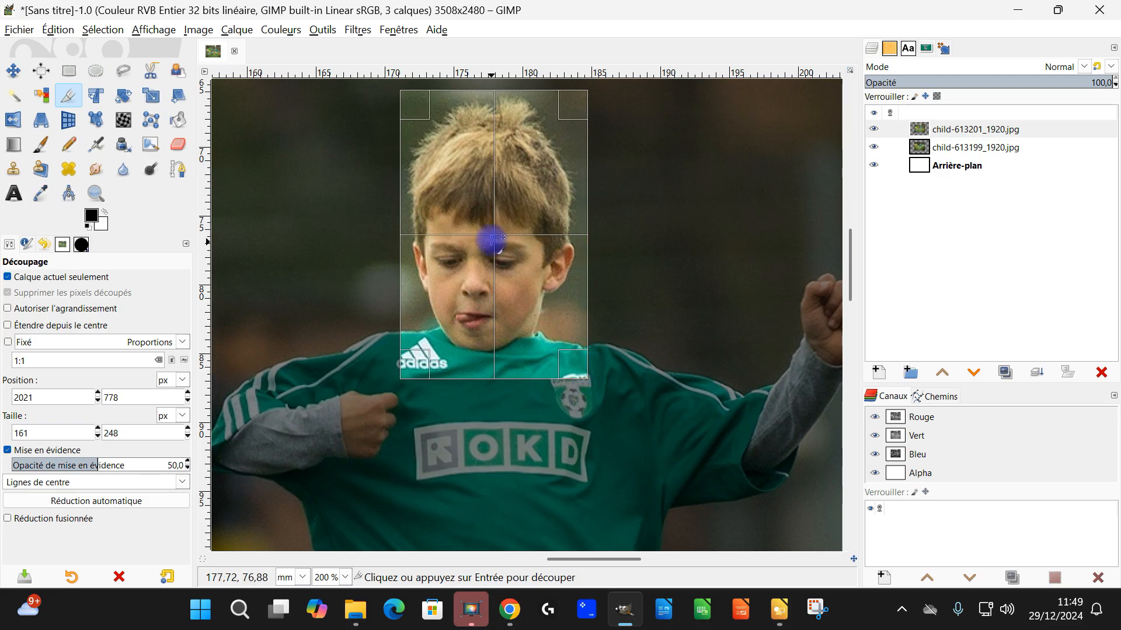
pyautogui.scroll(-4, 510, 207)
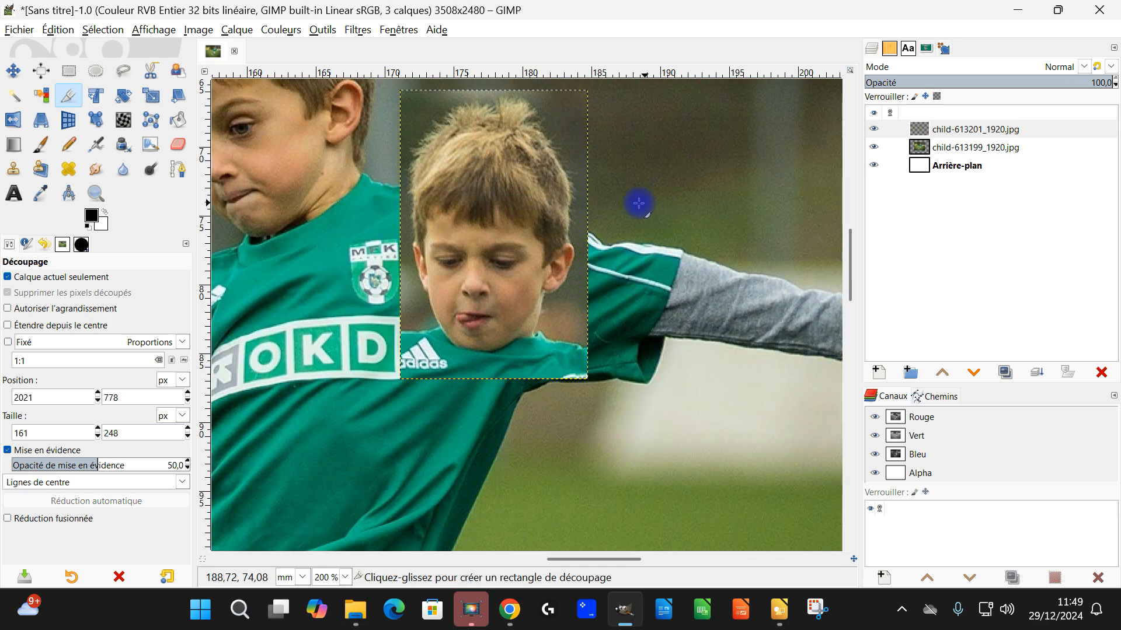
pyautogui.scroll(2, 584, 217)
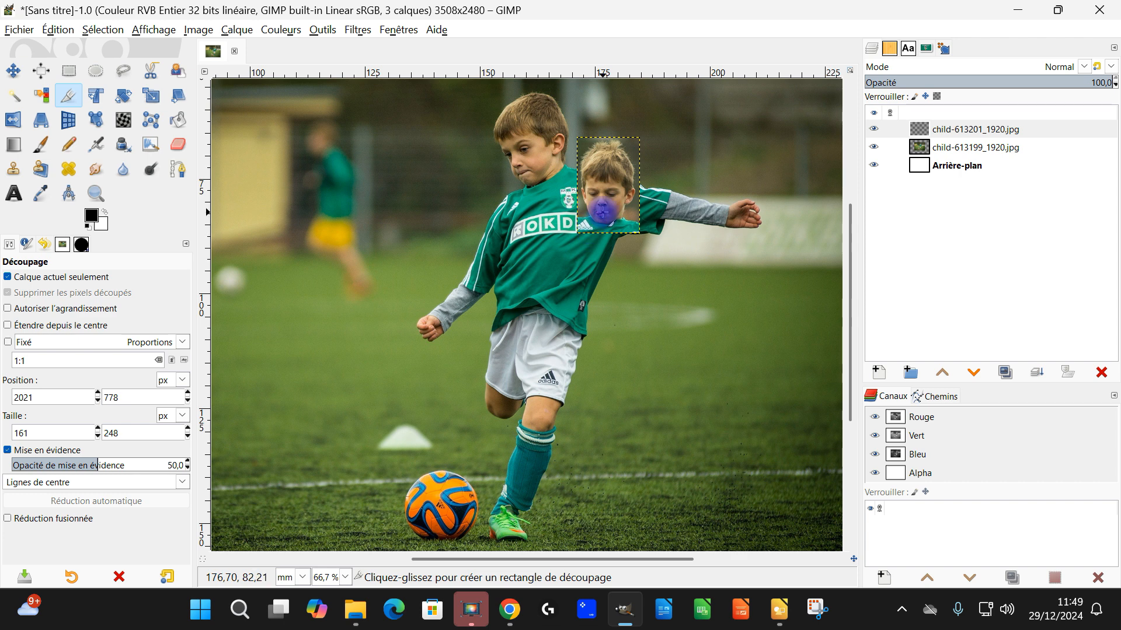
# Step: Rename the child-613201_1920.jpg layer visage and the child-613199_1920.jpg layer posture
pyautogui.hscroll(-2, 584, 240)
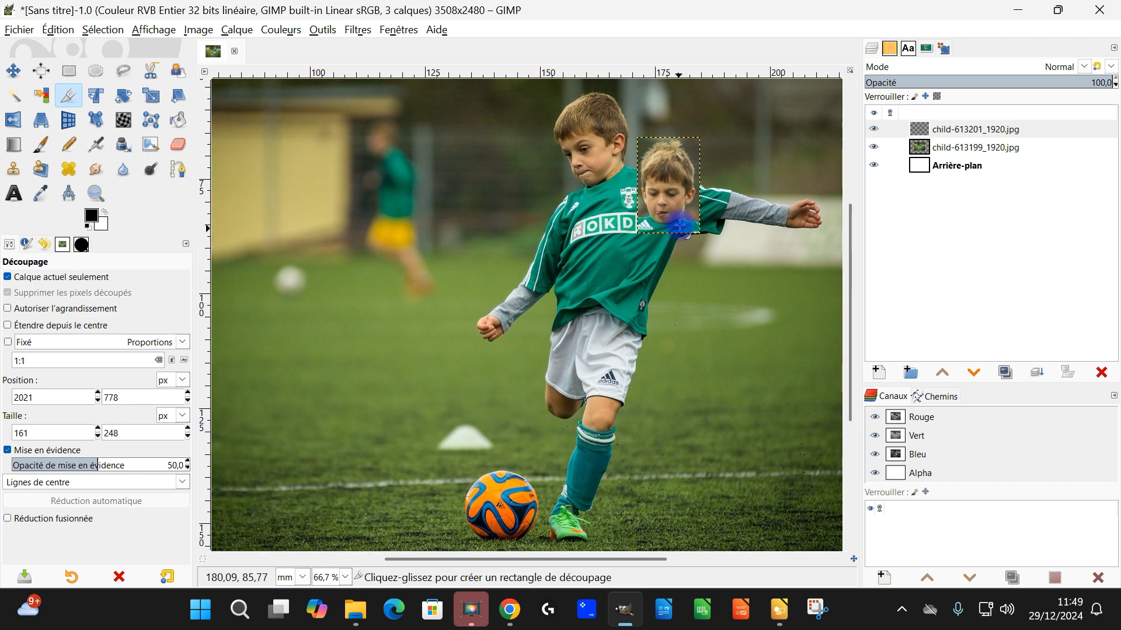
pyautogui.moveTo(626, 315); pyautogui.dragTo(604, 293)
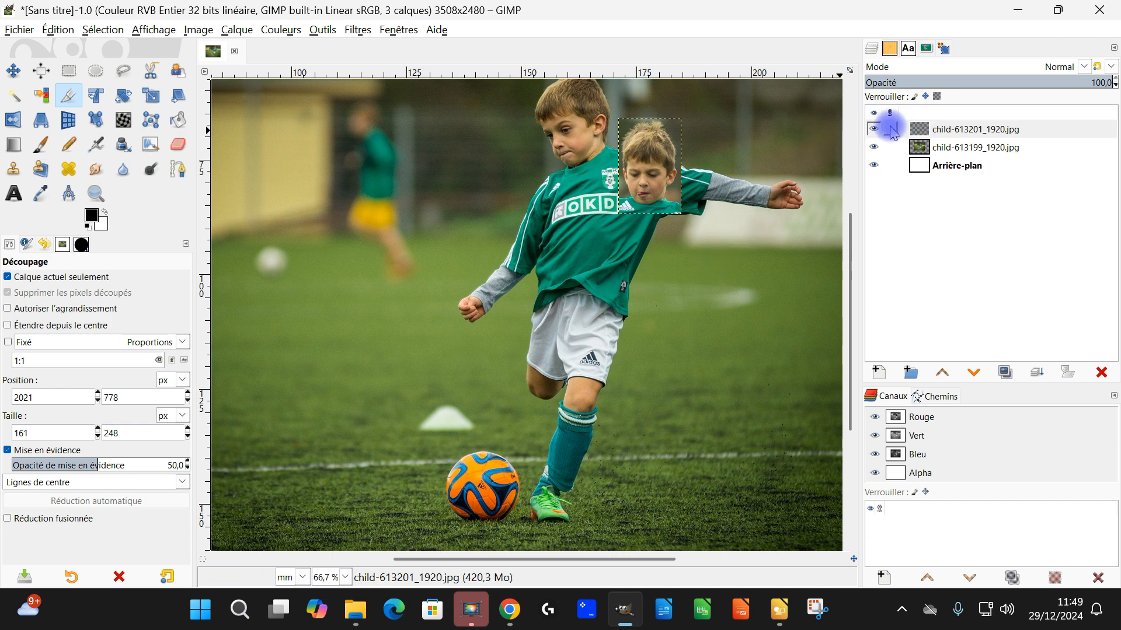
pyautogui.doubleClick(945, 129)
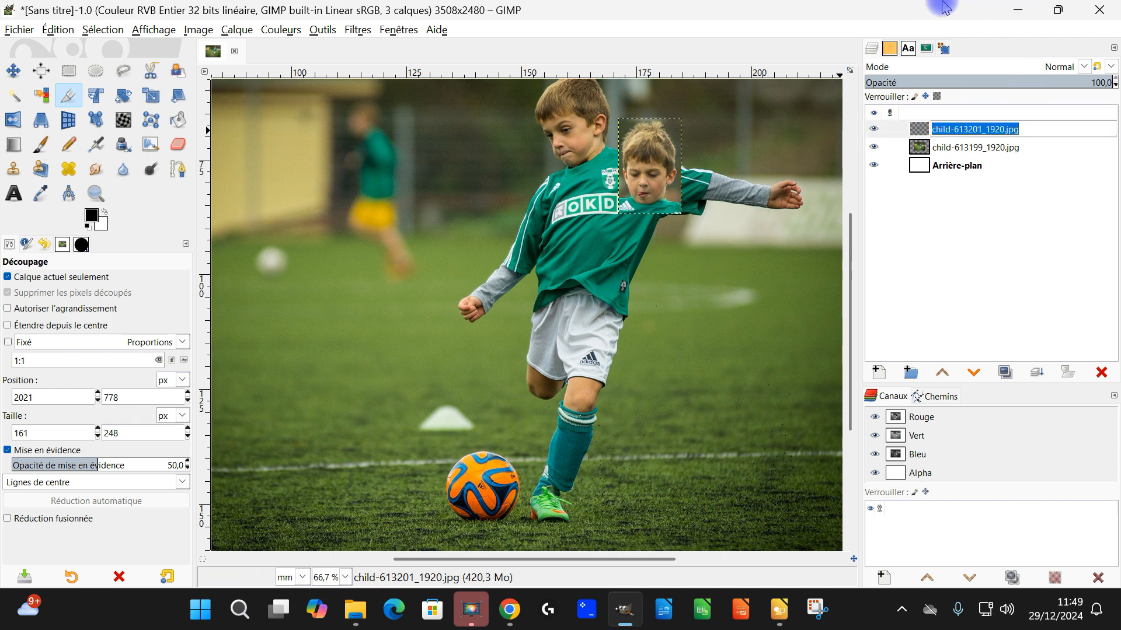
pyautogui.write('visage')
pyautogui.press('Return')
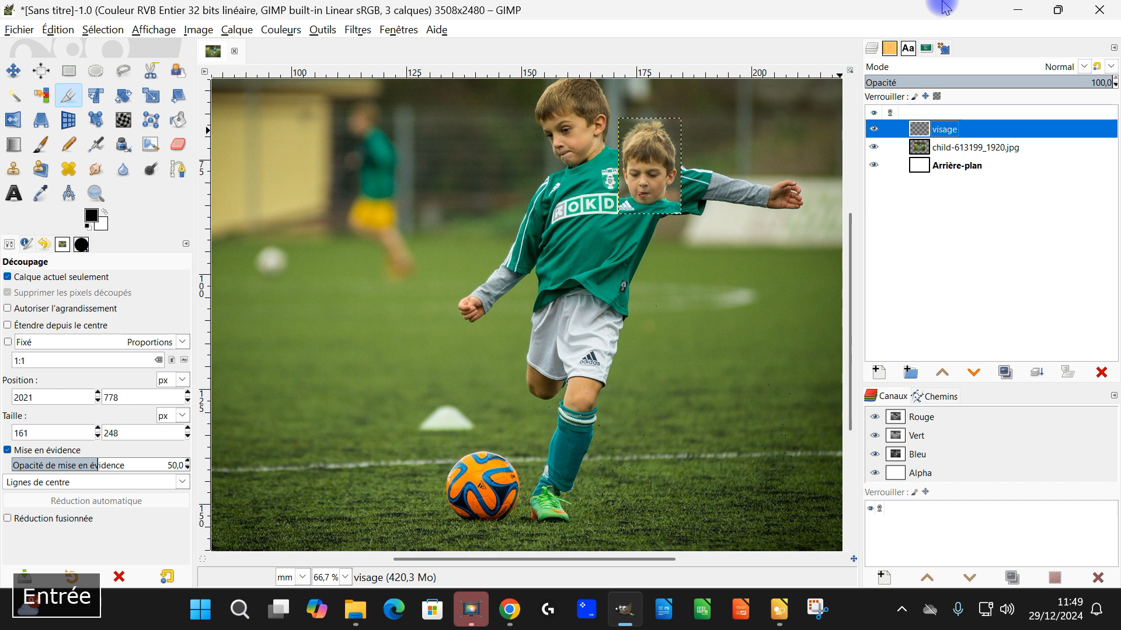
pyautogui.doubleClick(982, 147)
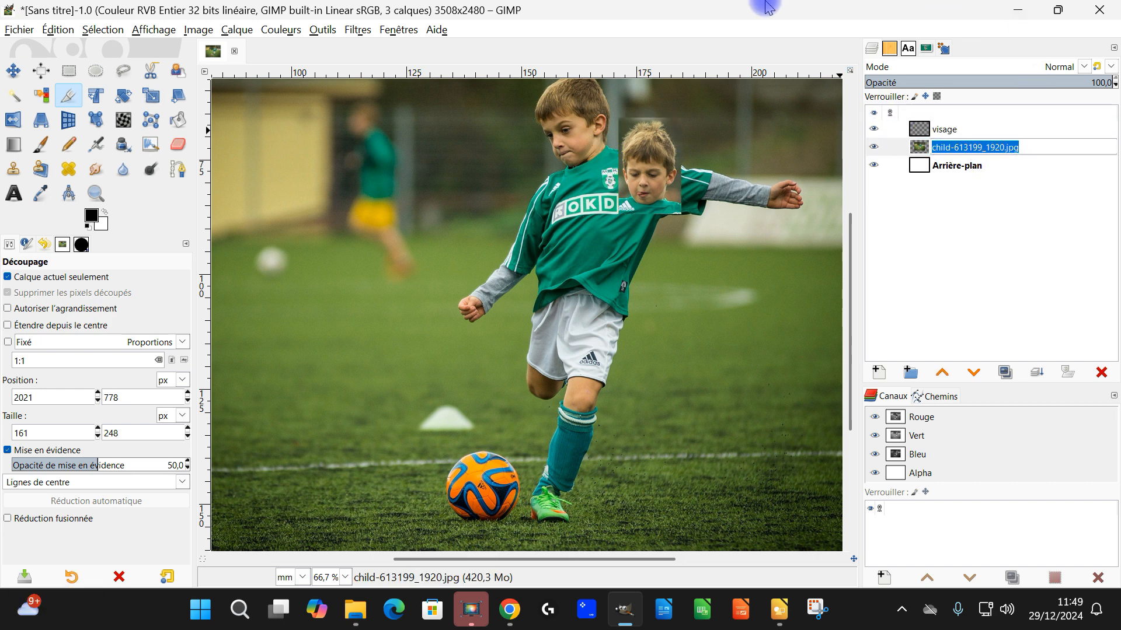
pyautogui.write('posture')
pyautogui.press('Return')
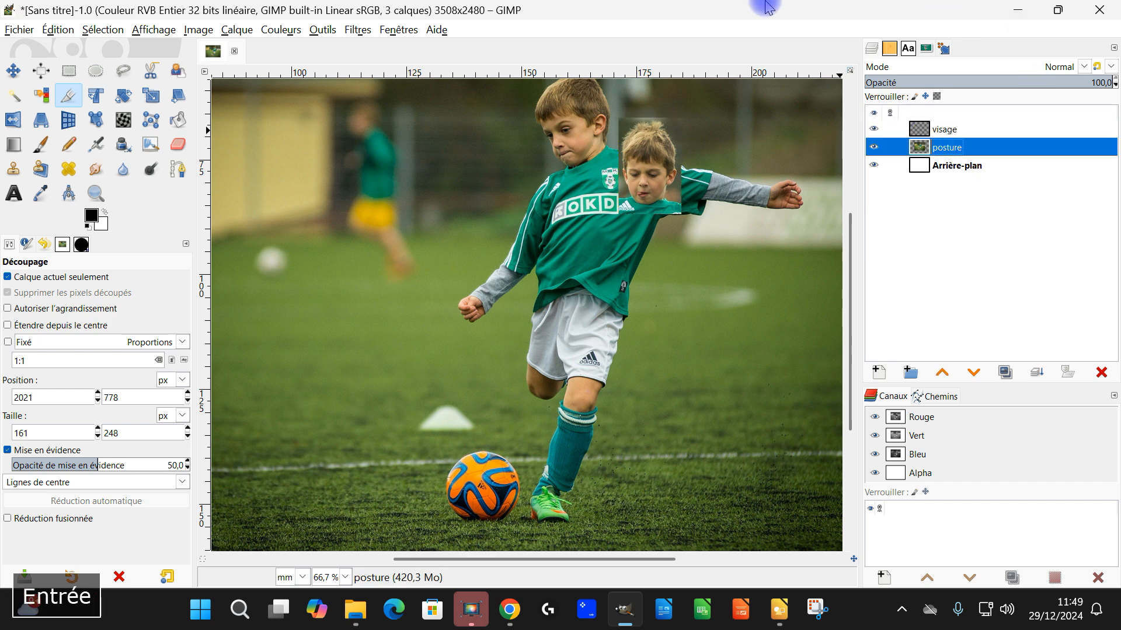
# Step: Hide and show the visage and posture layers in turn to check what each one contains
pyautogui.click(874, 129)
pyautogui.click(874, 129)
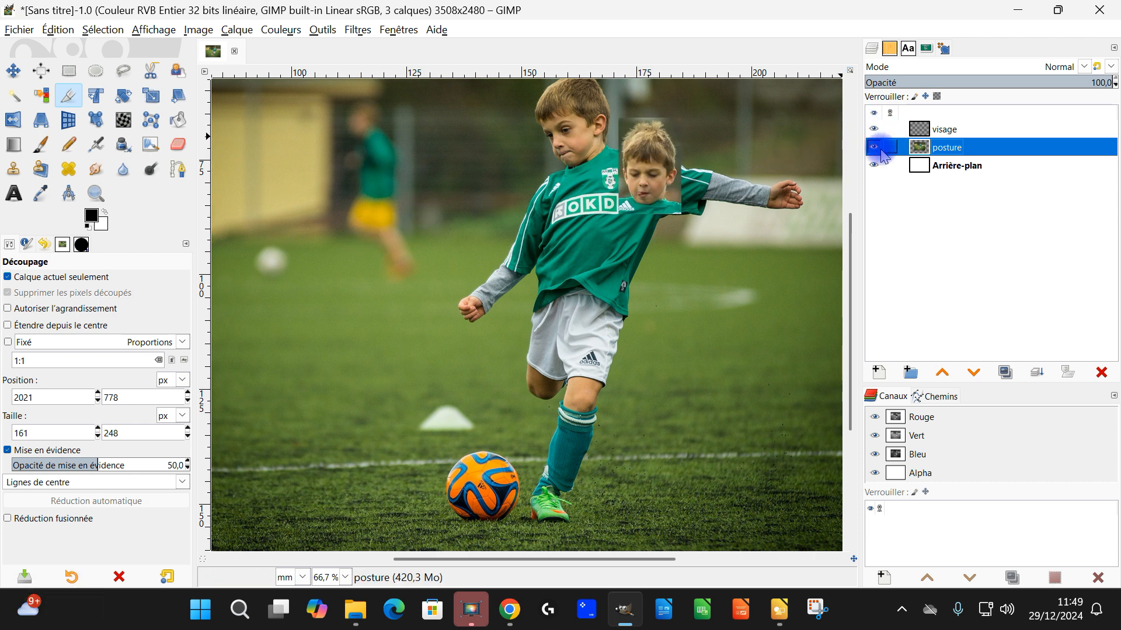
pyautogui.click(874, 148)
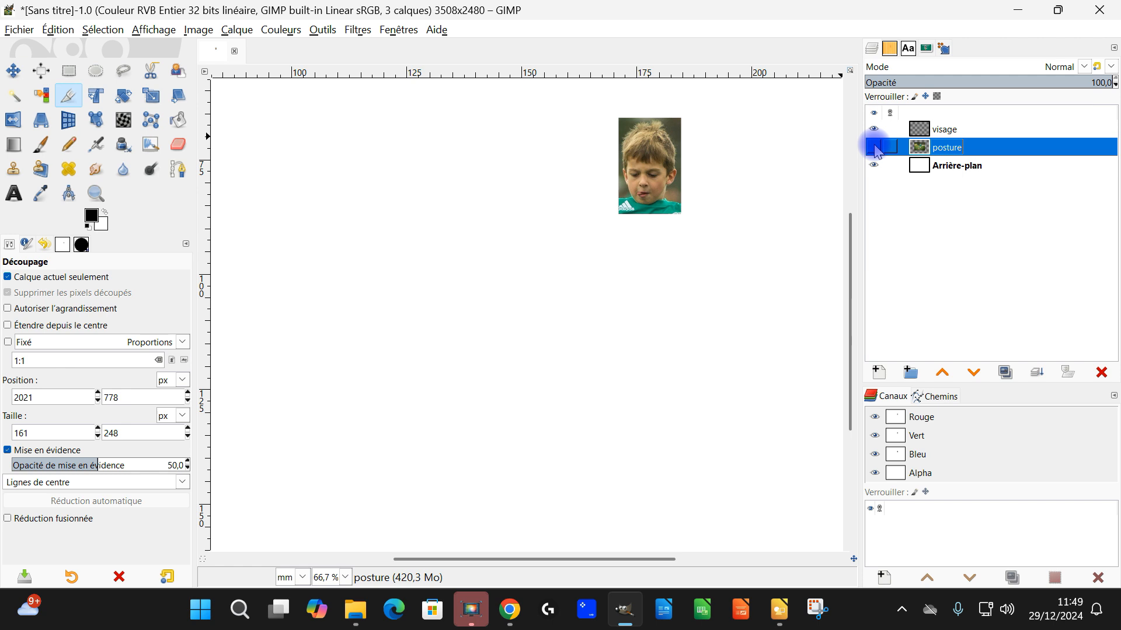
pyautogui.click(874, 147)
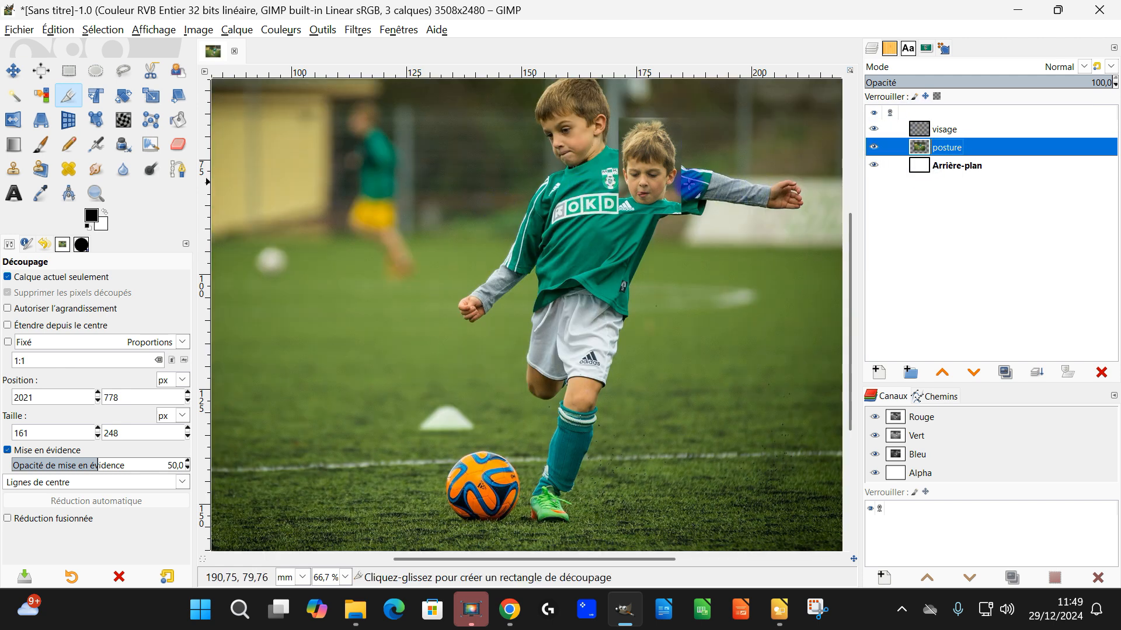
pyautogui.moveTo(621, 165); pyautogui.dragTo(652, 149)
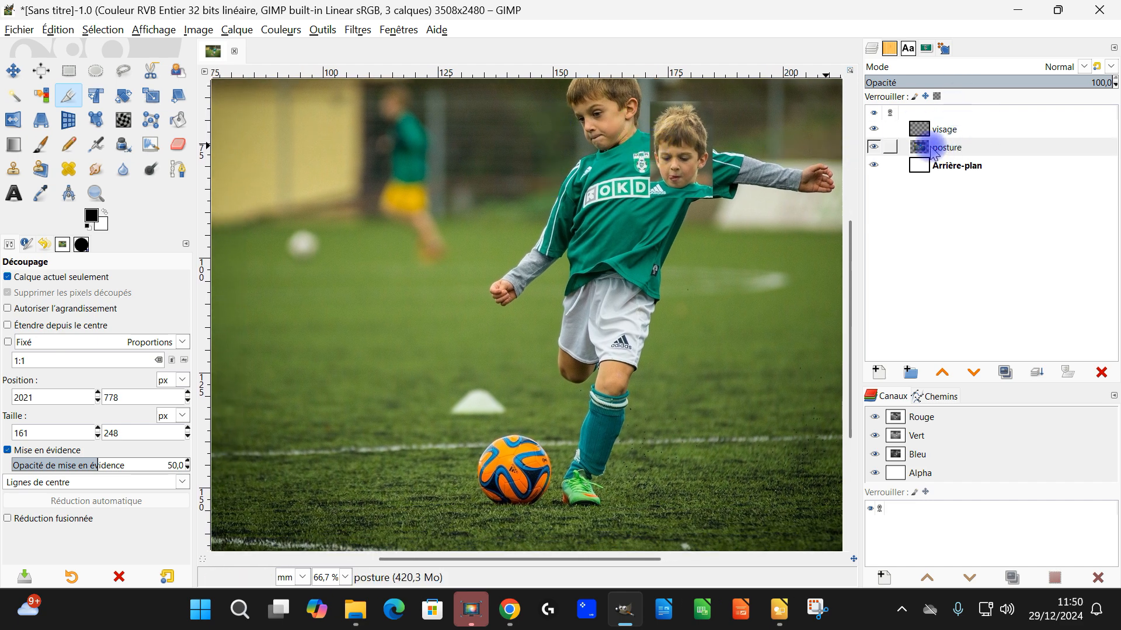
# Step: Make the posture layer active and hide the visage layer
pyautogui.click(932, 150)
pyautogui.keyDown('ctrl'); pyautogui.scroll(-1, 686, 220); pyautogui.keyUp('ctrl')
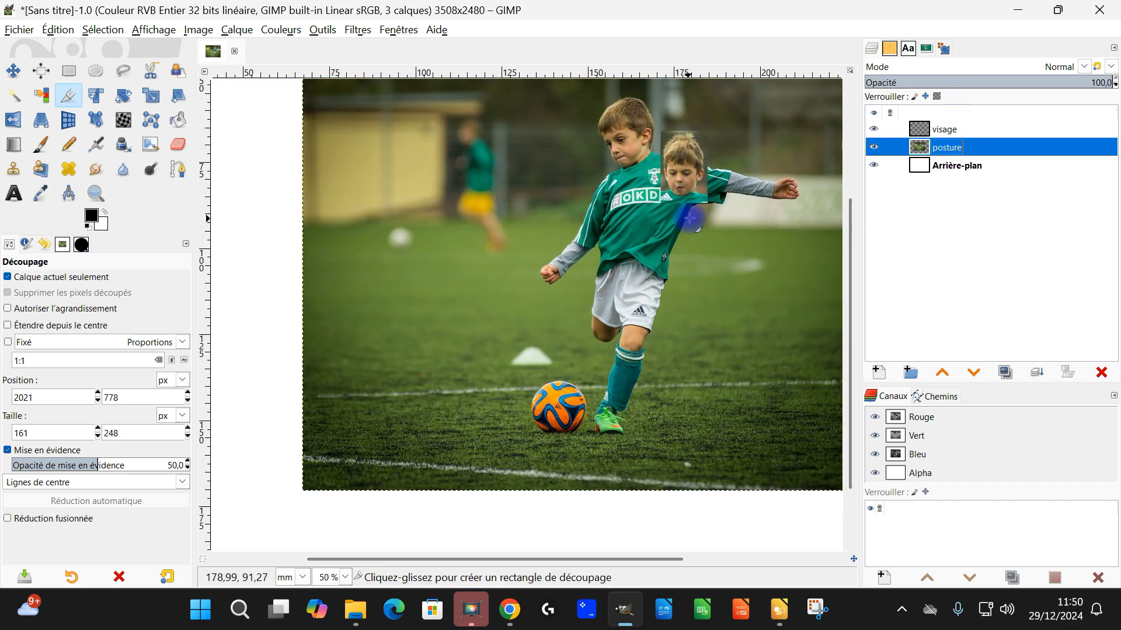
pyautogui.click(875, 128)
pyautogui.moveTo(713, 249); pyautogui.dragTo(643, 280)
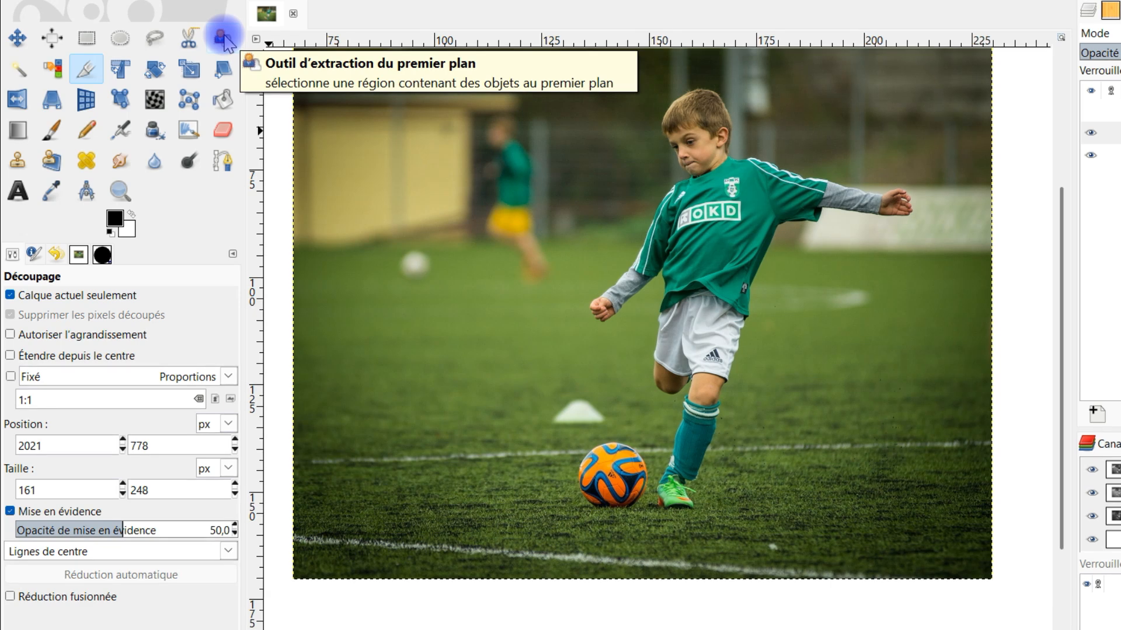
# Step: Start a rough foreground extraction outline around the boy's shoe, then up the outside of his leg and shirt to the armpit
pyautogui.click(222, 38)
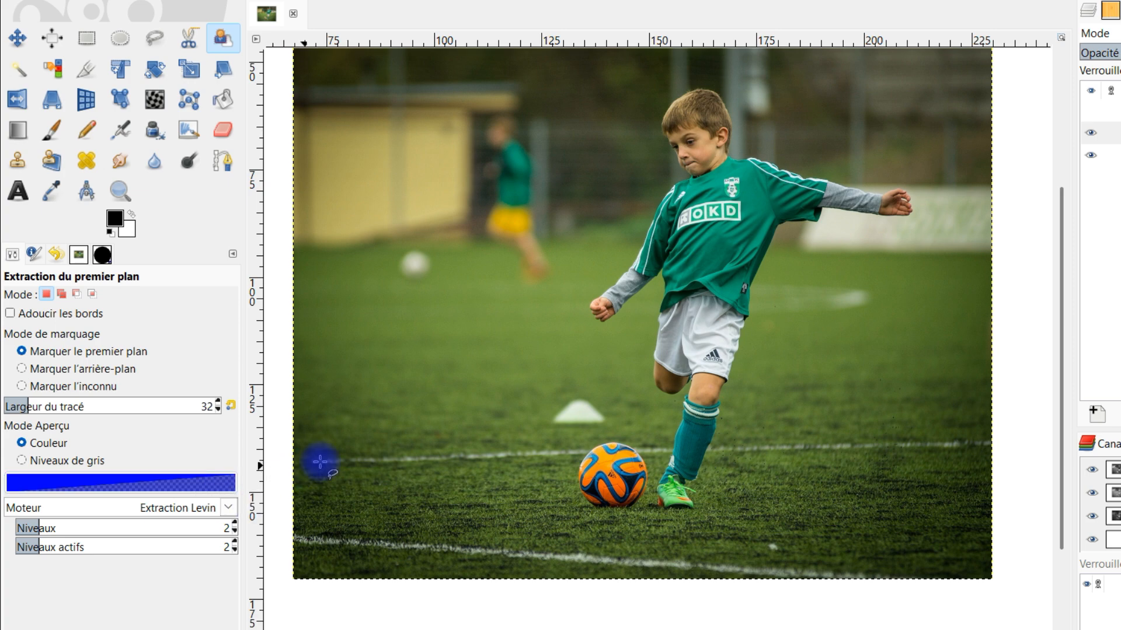
pyautogui.scroll(3, 730, 492)
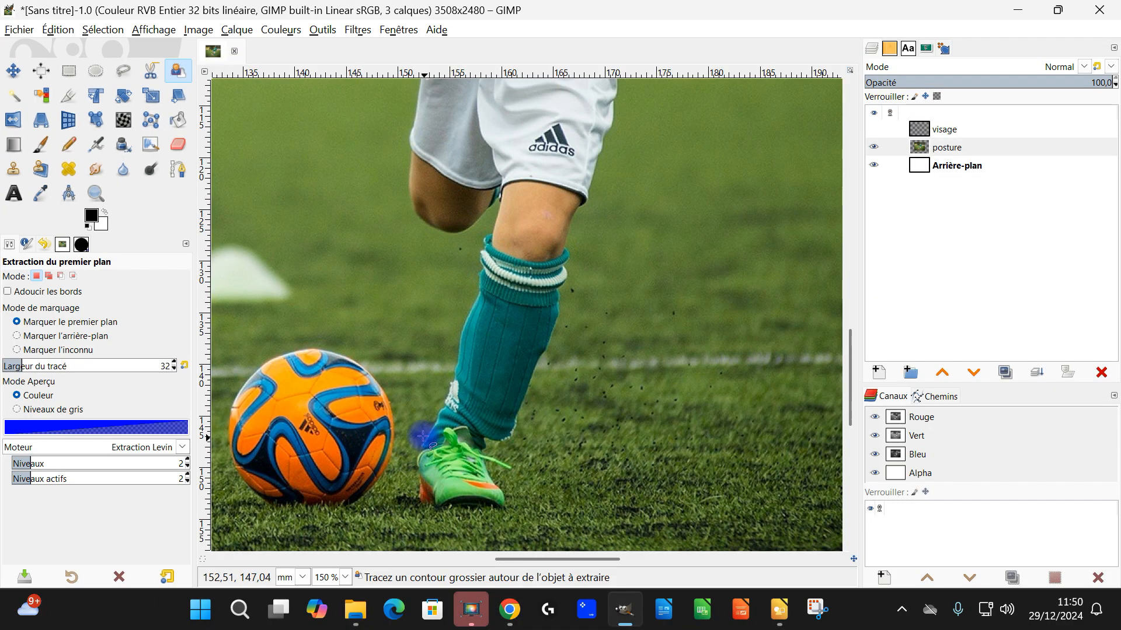
pyautogui.click(417, 434)
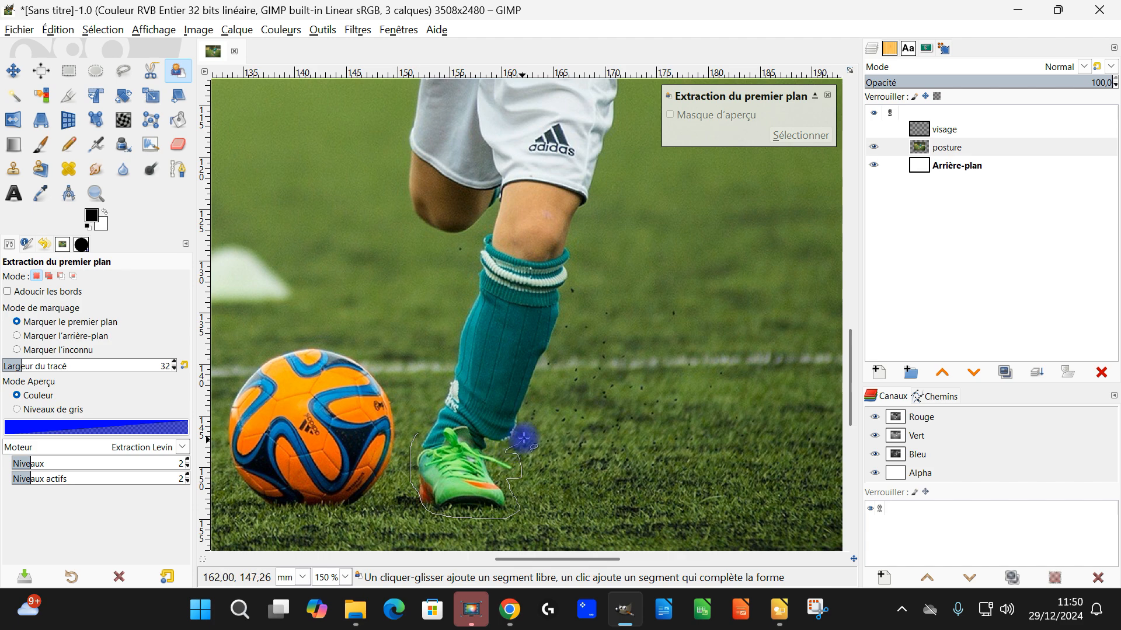
pyautogui.moveTo(588, 258); pyautogui.dragTo(589, 256)
pyautogui.moveTo(660, 238)
pyautogui.mouseDown()
pyautogui.moveTo(578, 538)
pyautogui.moveTo(585, 624)
pyautogui.mouseUp()
pyautogui.moveTo(568, 462); pyautogui.dragTo(599, 354)
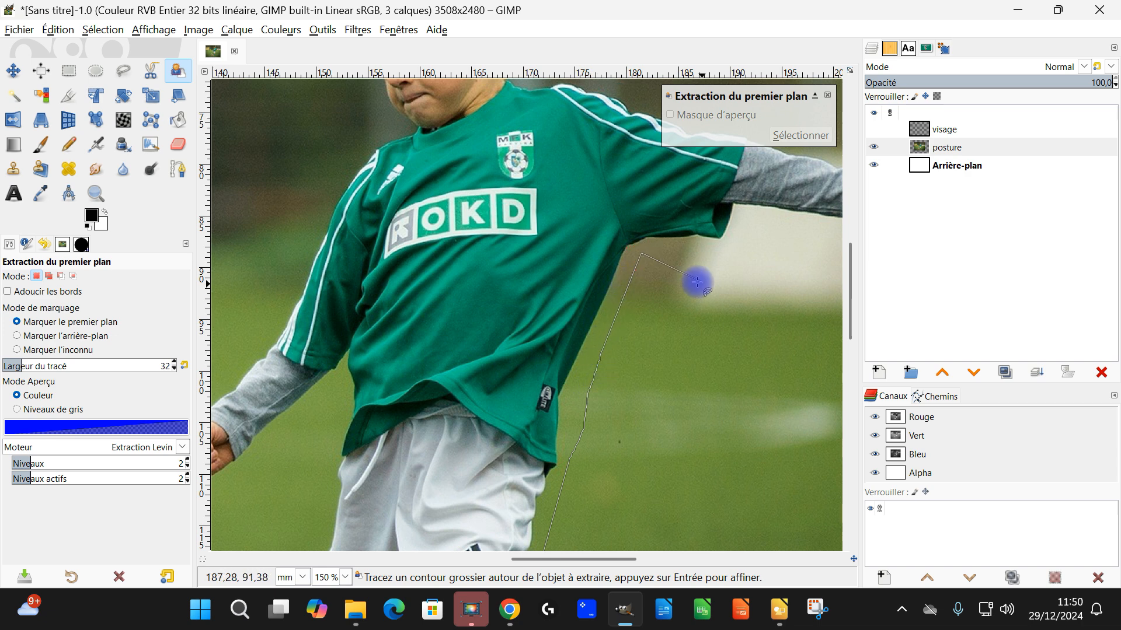
# Step: Extend the rough outline around the boy's outstretched arm and hand, back toward the shoulder
pyautogui.moveTo(697, 283); pyautogui.dragTo(435, 440)
pyautogui.click(503, 378)
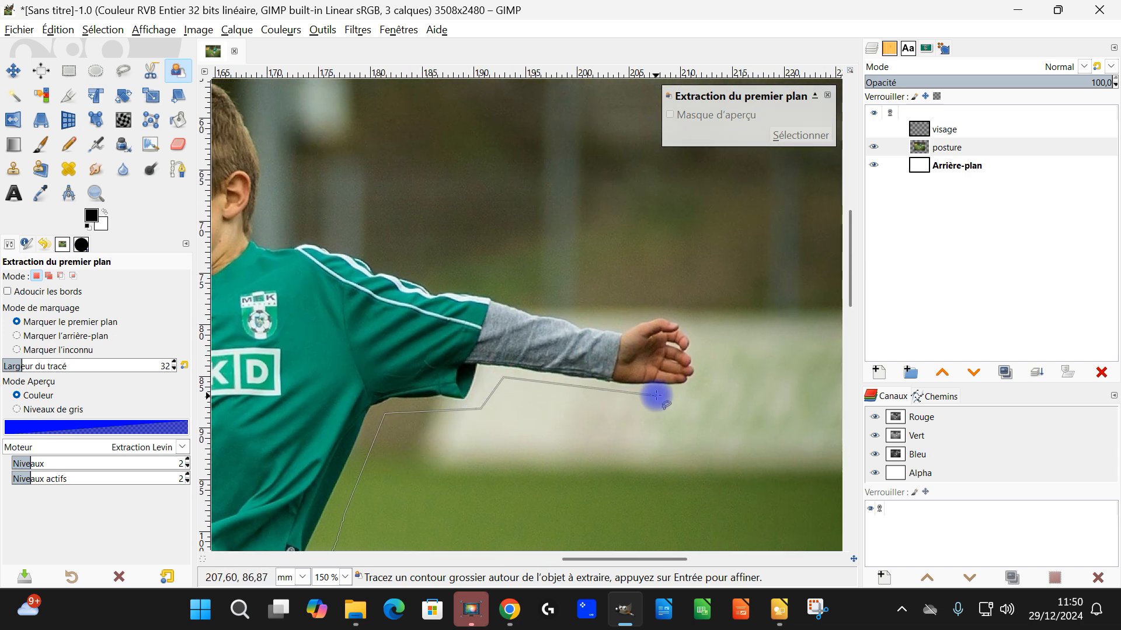
pyautogui.click(699, 394)
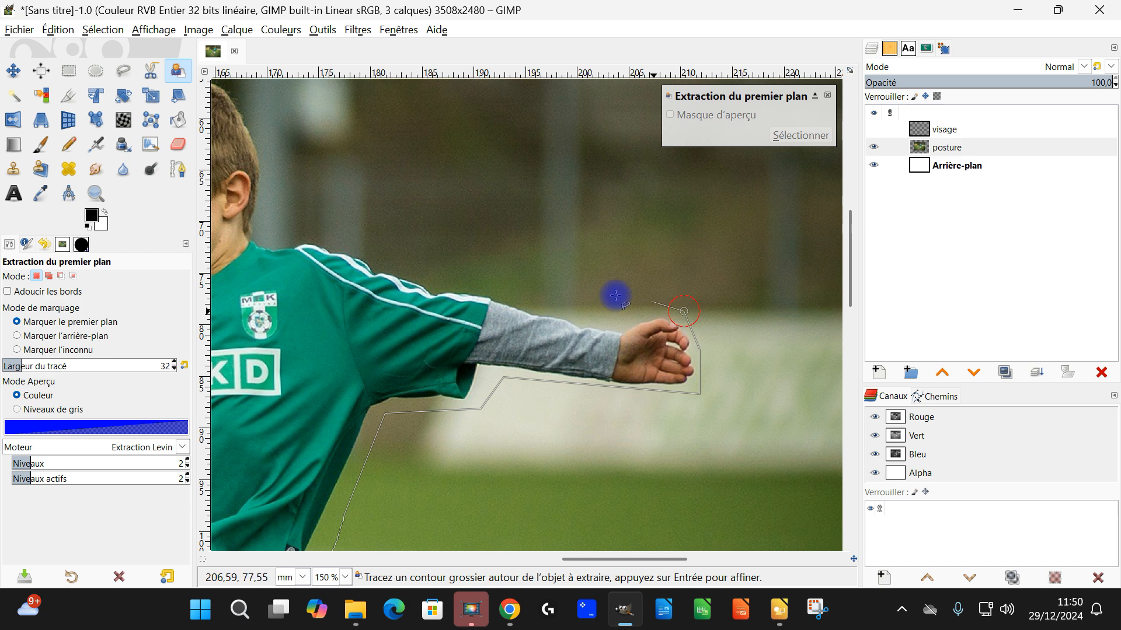
pyautogui.click(580, 298)
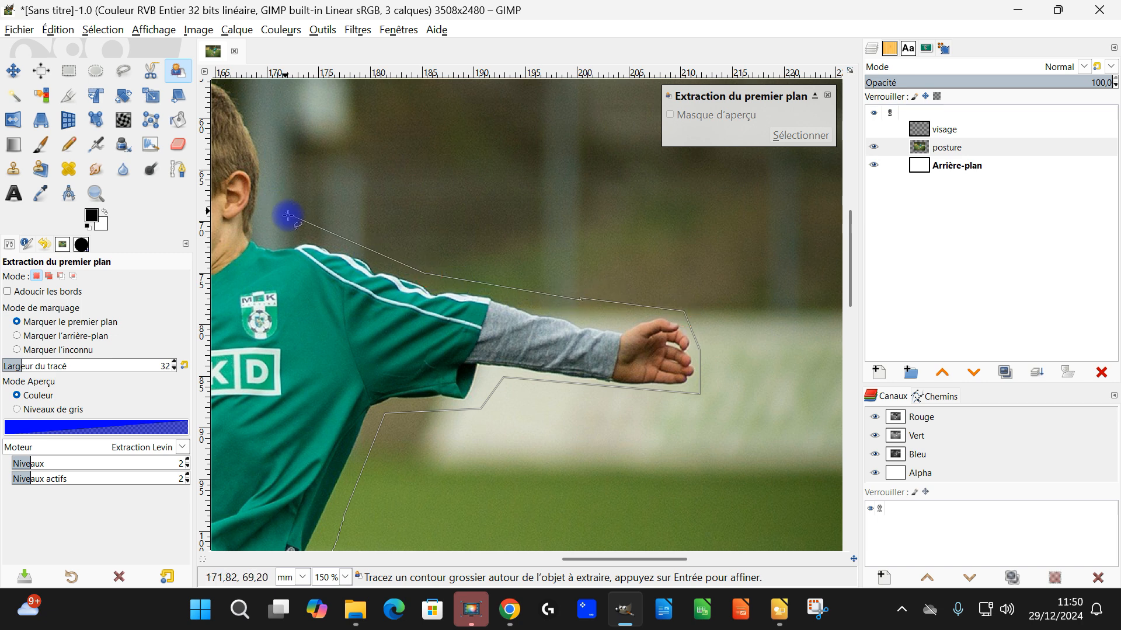
# Step: Continue the rough outline around the boy's head, down the other shoulder and around his lowered arm and fist
pyautogui.moveTo(269, 214); pyautogui.dragTo(595, 315)
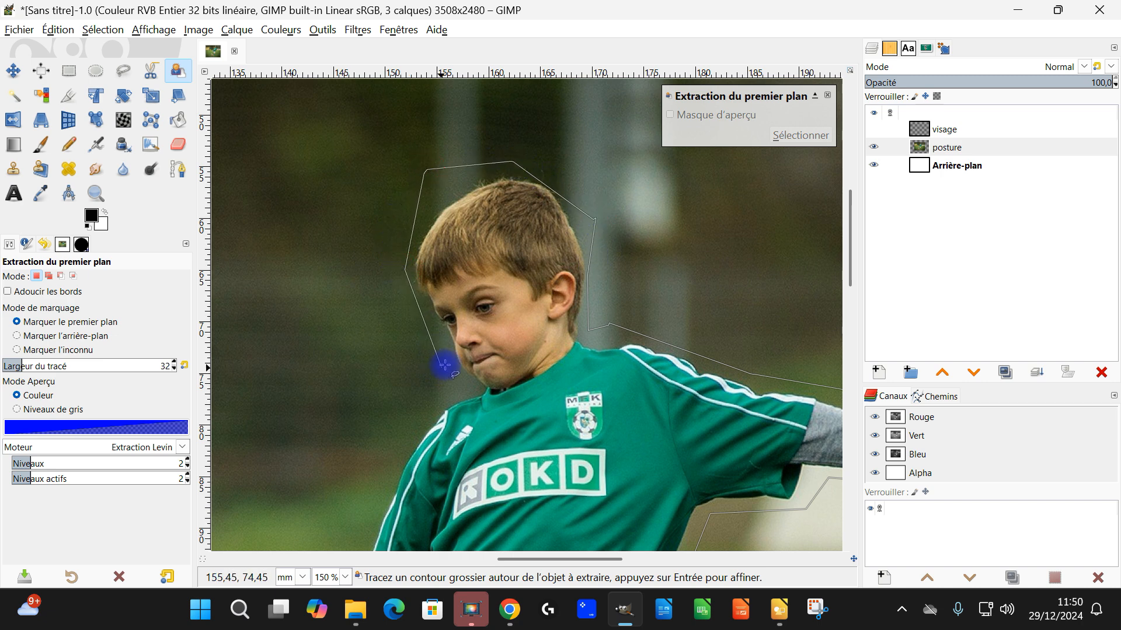
pyautogui.moveTo(442, 368); pyautogui.dragTo(460, 182)
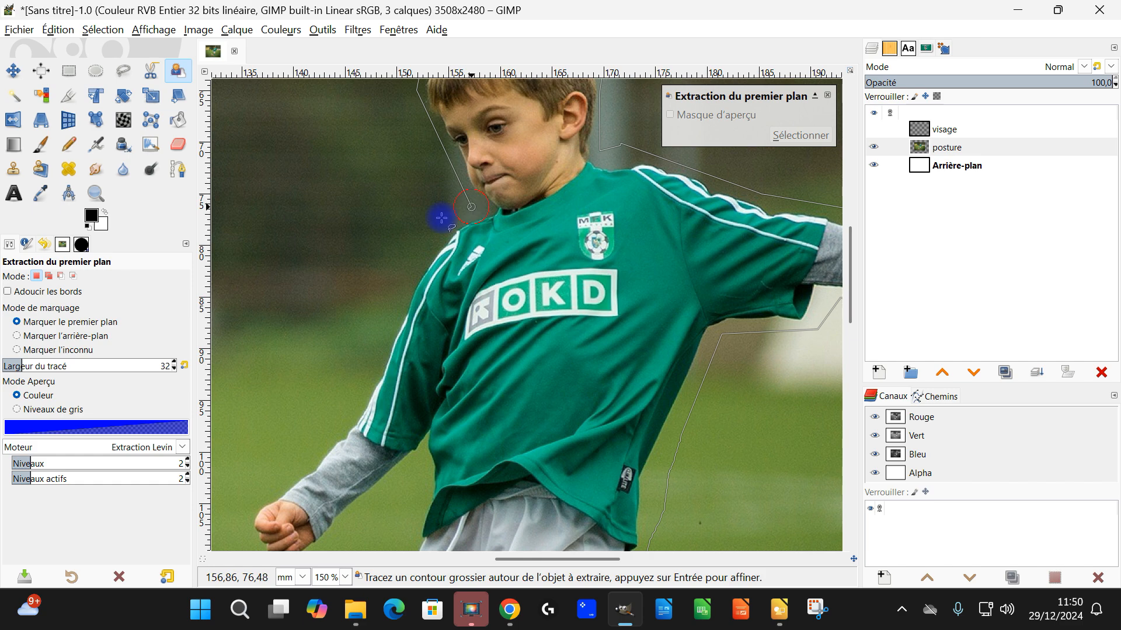
pyautogui.click(366, 374)
pyautogui.moveTo(480, 418); pyautogui.dragTo(555, 74)
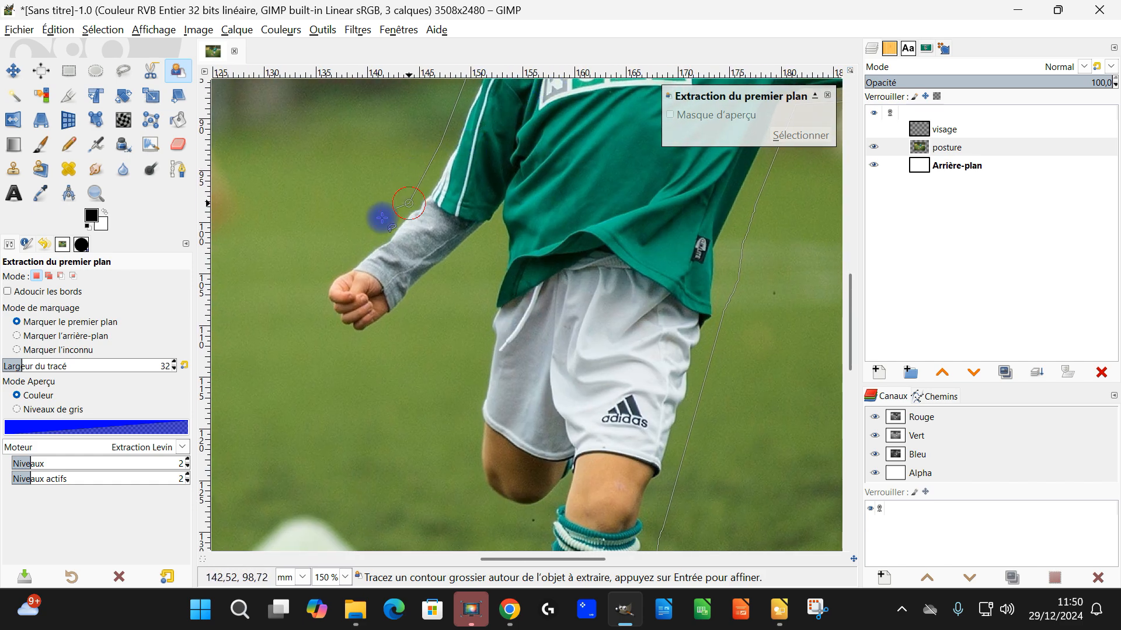
pyautogui.click(329, 268)
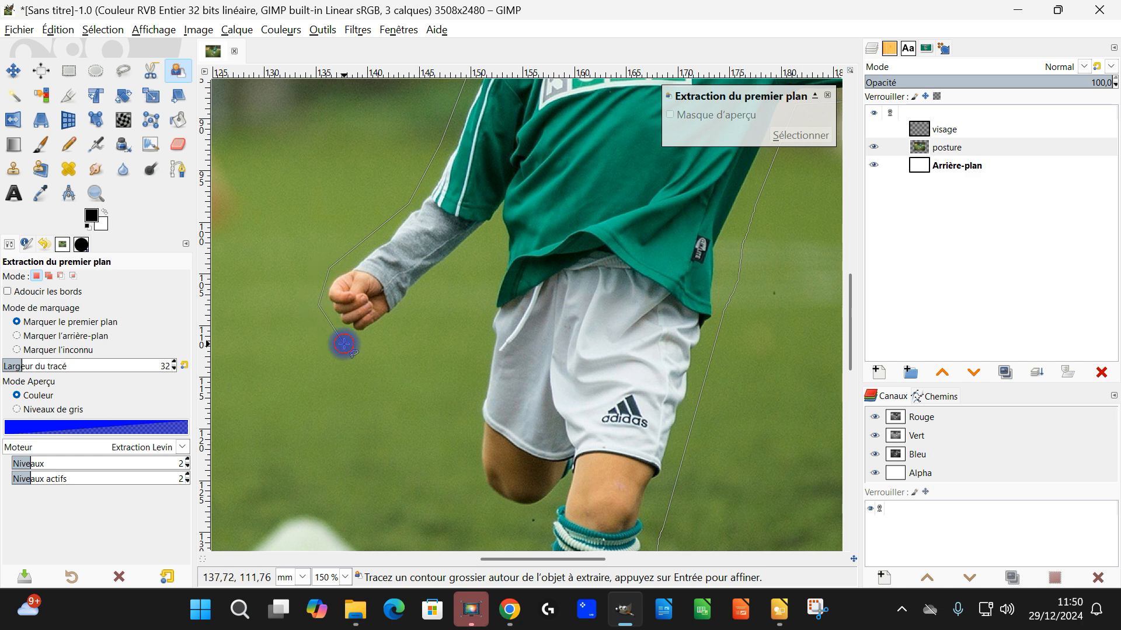
pyautogui.click(378, 334)
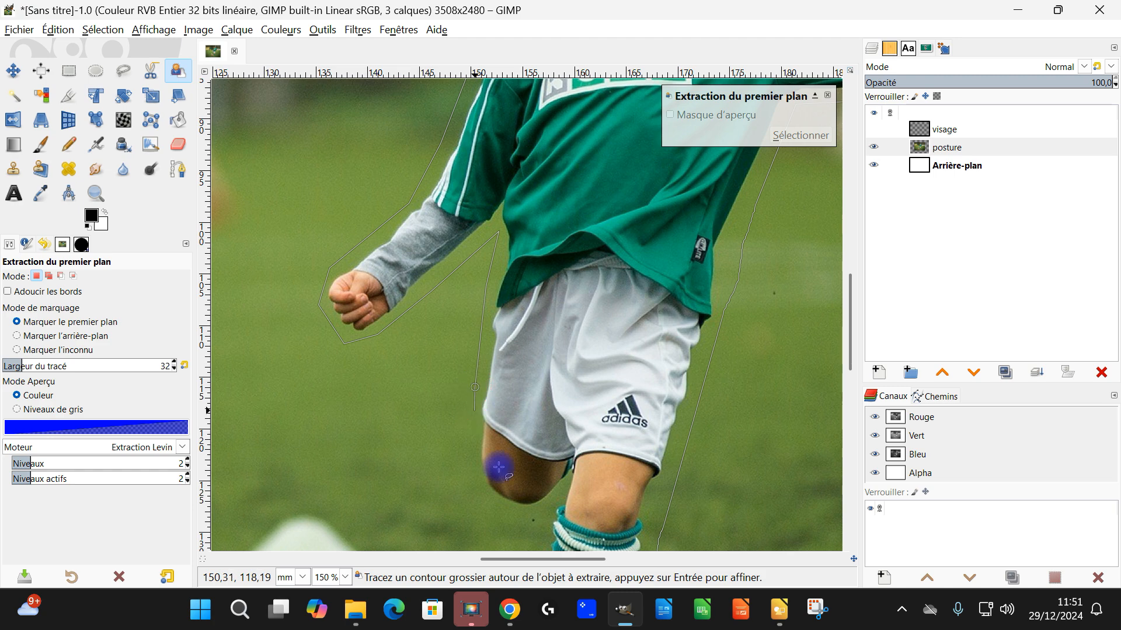
# Step: Carry the outline around the raised knee and down the supporting leg, close it at the shoe and validate it
pyautogui.scroll(-5, 499, 467)
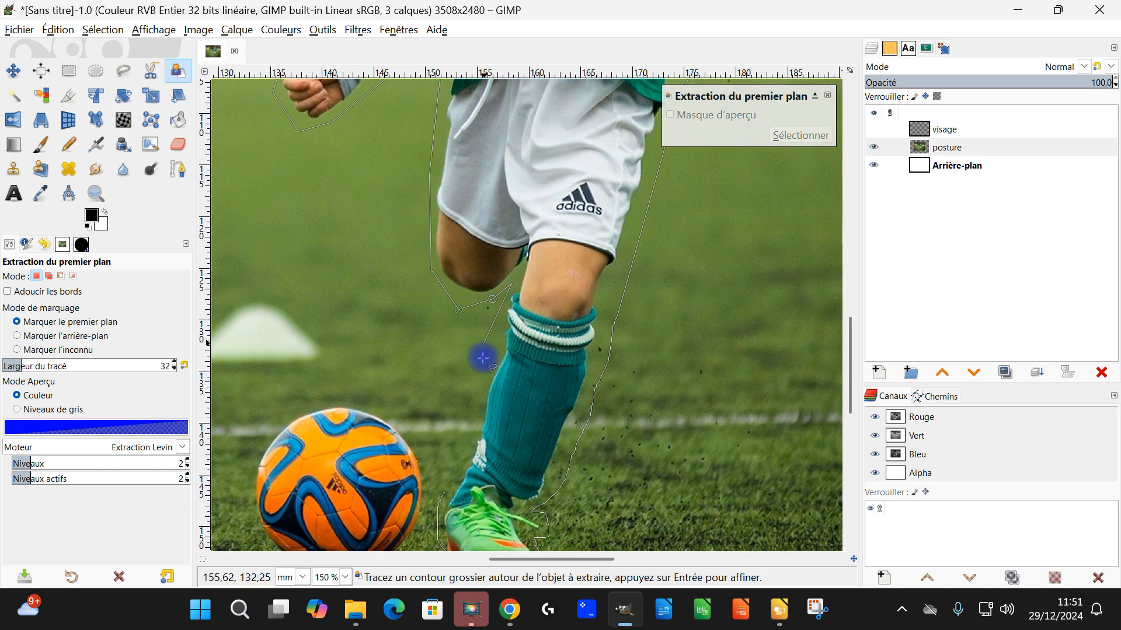
pyautogui.scroll(-5, 471, 395)
pyautogui.keyDown('ctrl'); pyautogui.scroll(2, 449, 233); pyautogui.keyUp('ctrl')
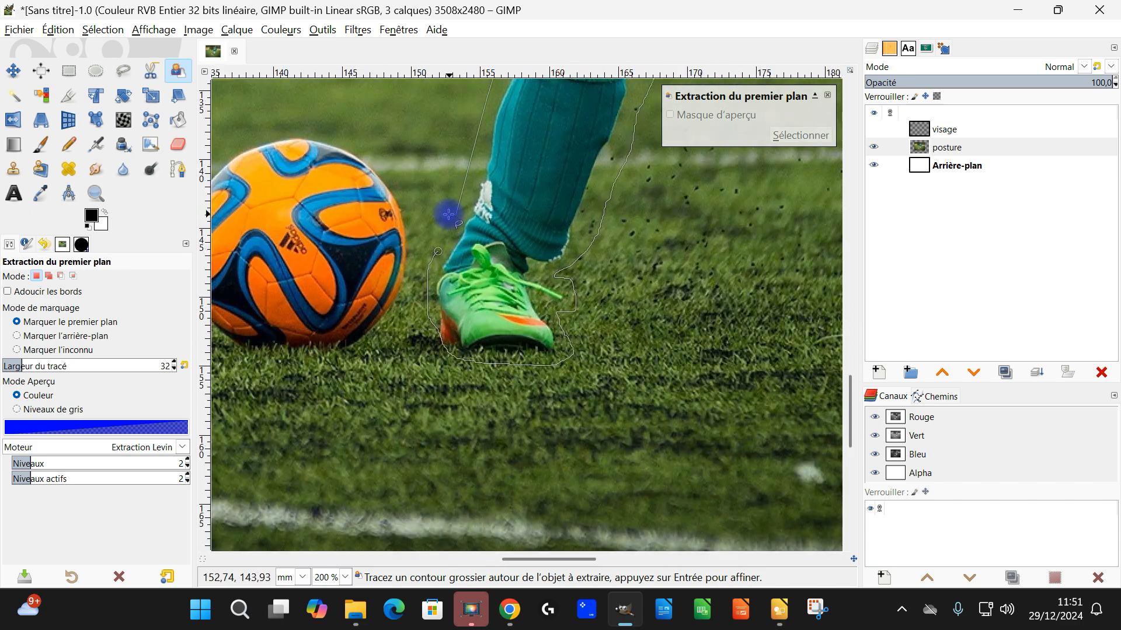
pyautogui.keyDown('ctrl'); pyautogui.scroll(1, 448, 257); pyautogui.keyUp('ctrl')
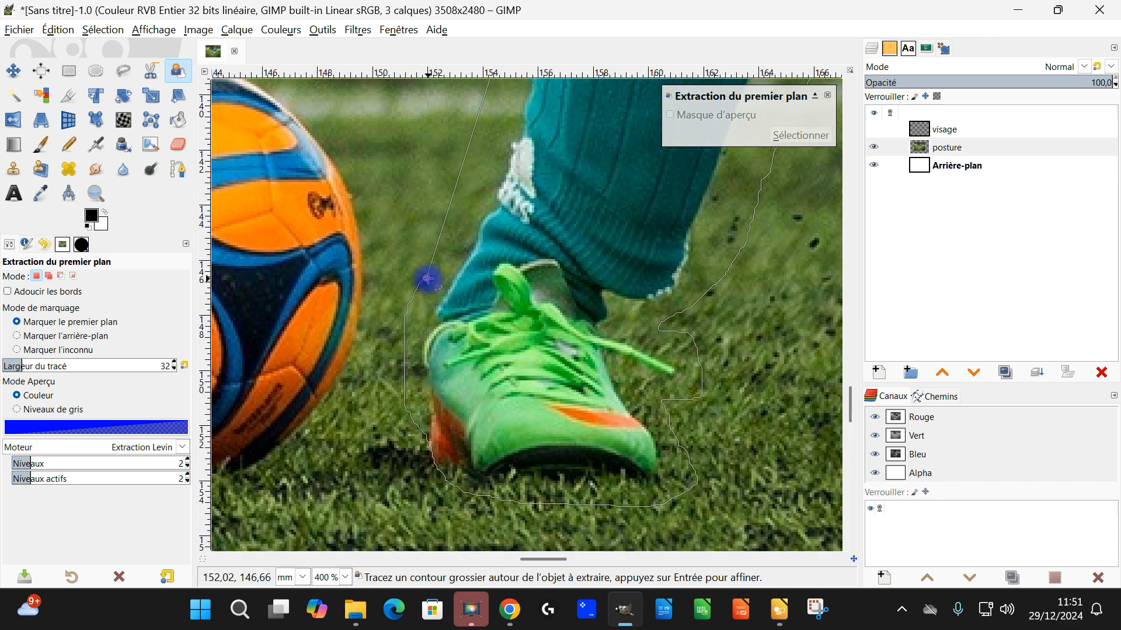
pyautogui.keyDown('ctrl'); pyautogui.scroll(-5, 470, 311); pyautogui.keyUp('ctrl')
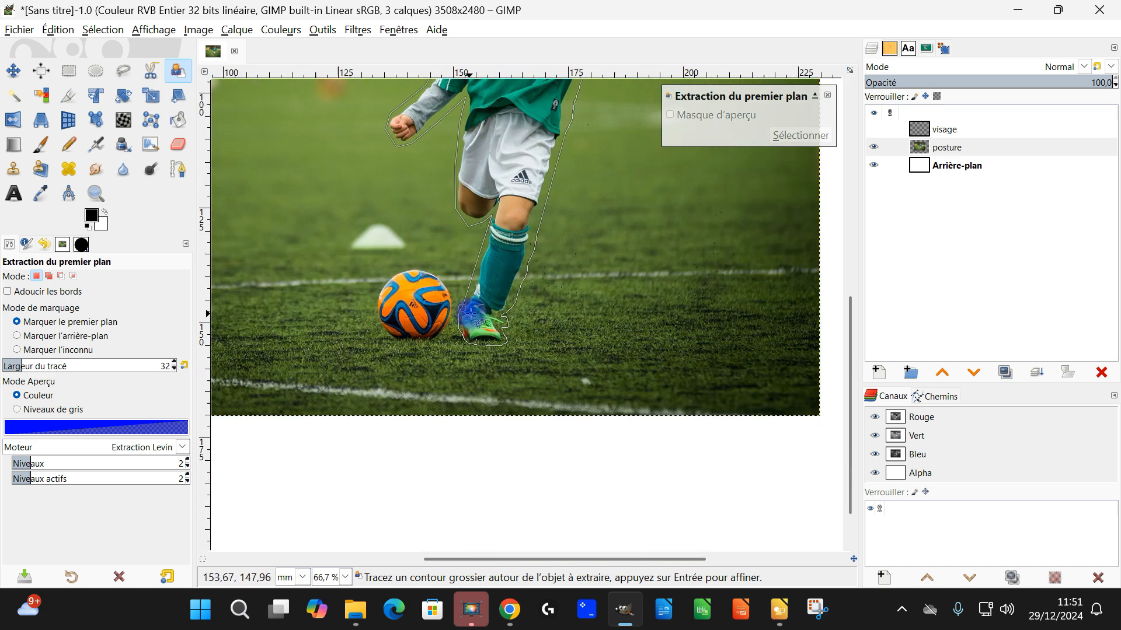
pyautogui.scroll(4, 522, 209)
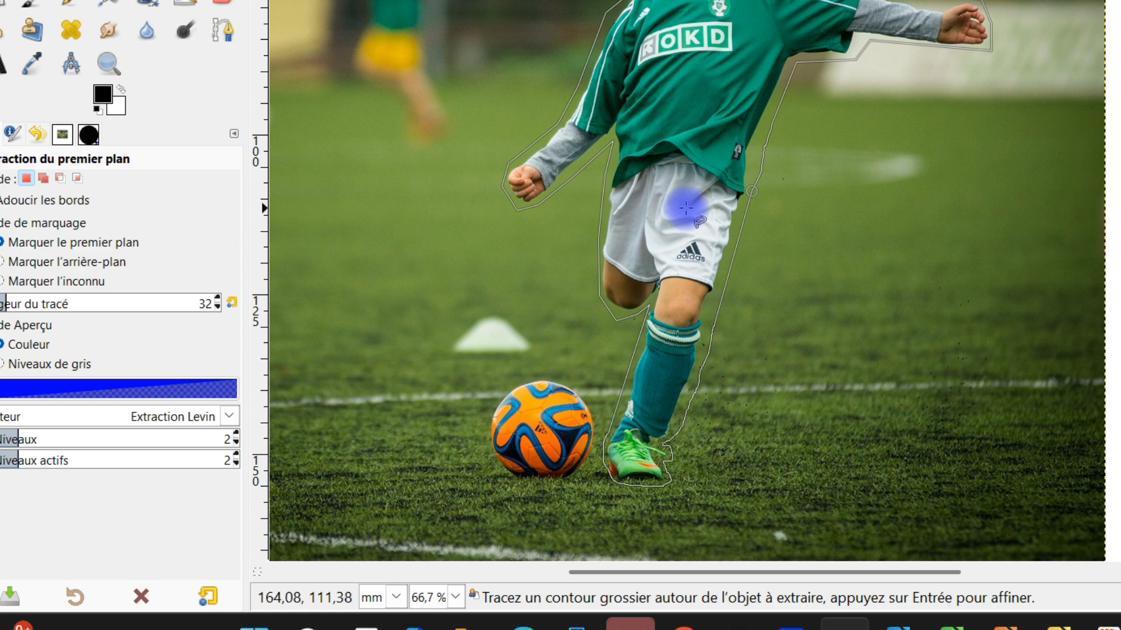
pyautogui.press('Return')
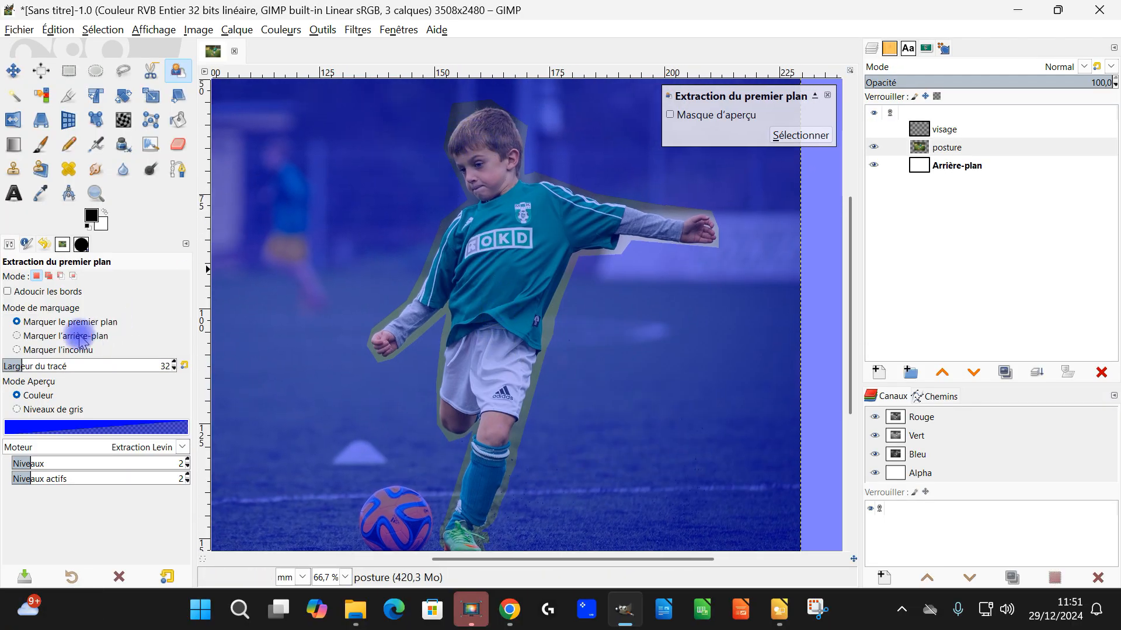
# Step: Set the stroke width to 62 and mark the boy's head and torso as foreground
pyautogui.moveTo(33, 364); pyautogui.dragTo(125, 357)
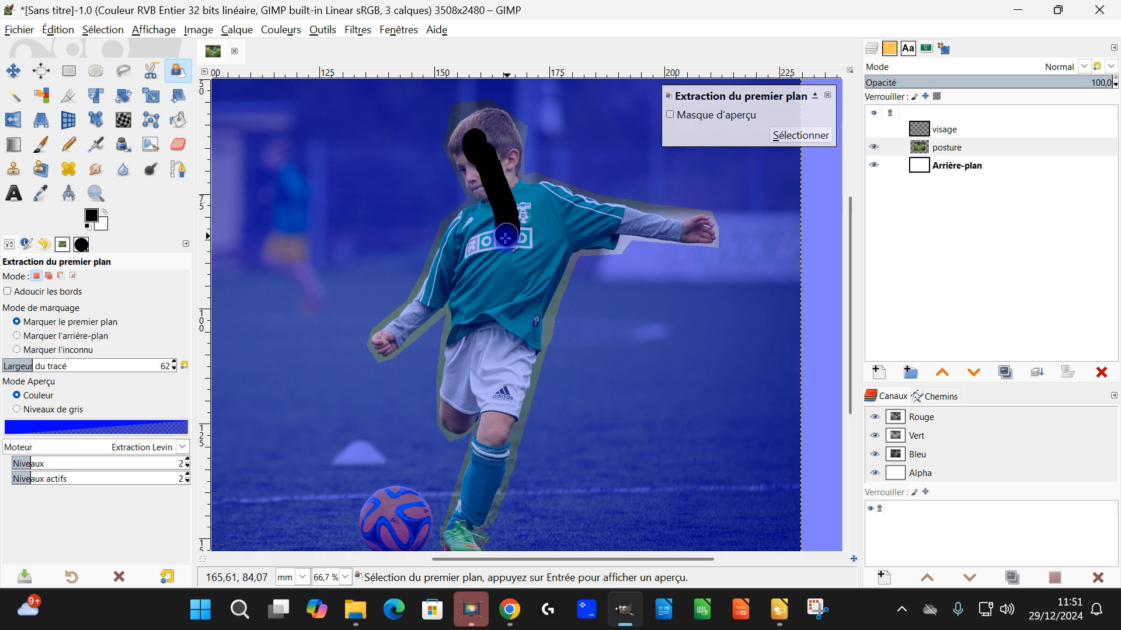
pyautogui.moveTo(506, 237); pyautogui.dragTo(506, 239)
pyautogui.moveTo(500, 286)
pyautogui.mouseDown()
pyautogui.moveTo(520, 239)
pyautogui.moveTo(516, 262)
pyautogui.moveTo(565, 221)
pyautogui.mouseUp()
# Step: Set the stroke width to 43 and mark the boy's hands and the forearm and sleeve of his lowered arm as foreground
pyautogui.press('2')
pyautogui.scroll(2, 677, 237)
pyautogui.moveTo(92, 363); pyautogui.dragTo(27, 362)
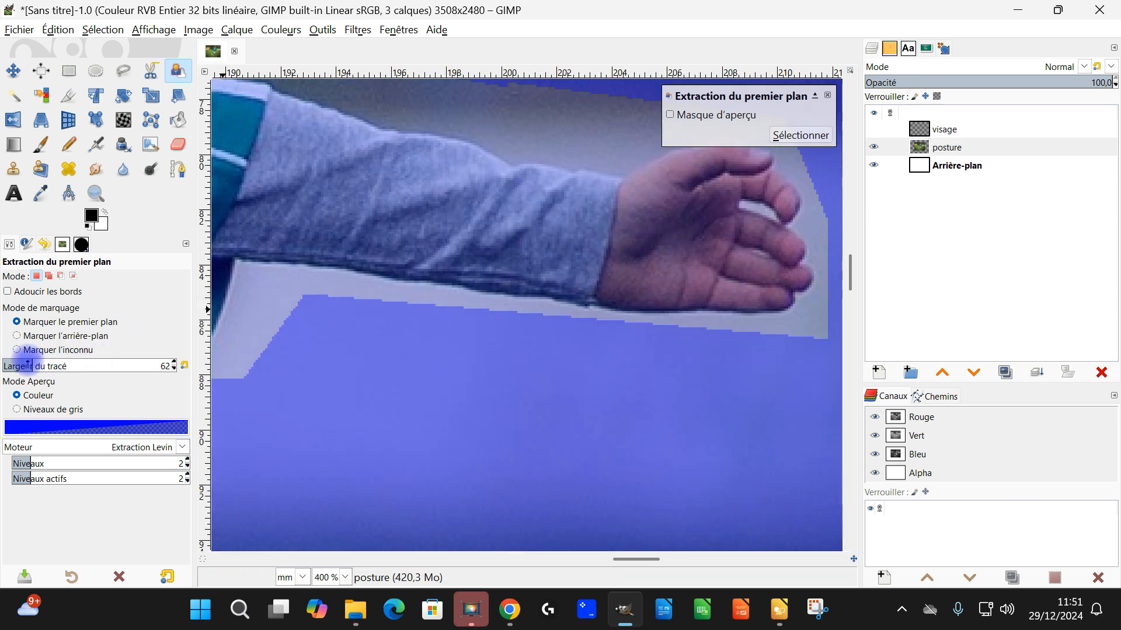
pyautogui.click(673, 246)
pyautogui.scroll(-2, 526, 273)
pyautogui.scroll(-5, 478, 250)
pyautogui.scroll(6, 485, 280)
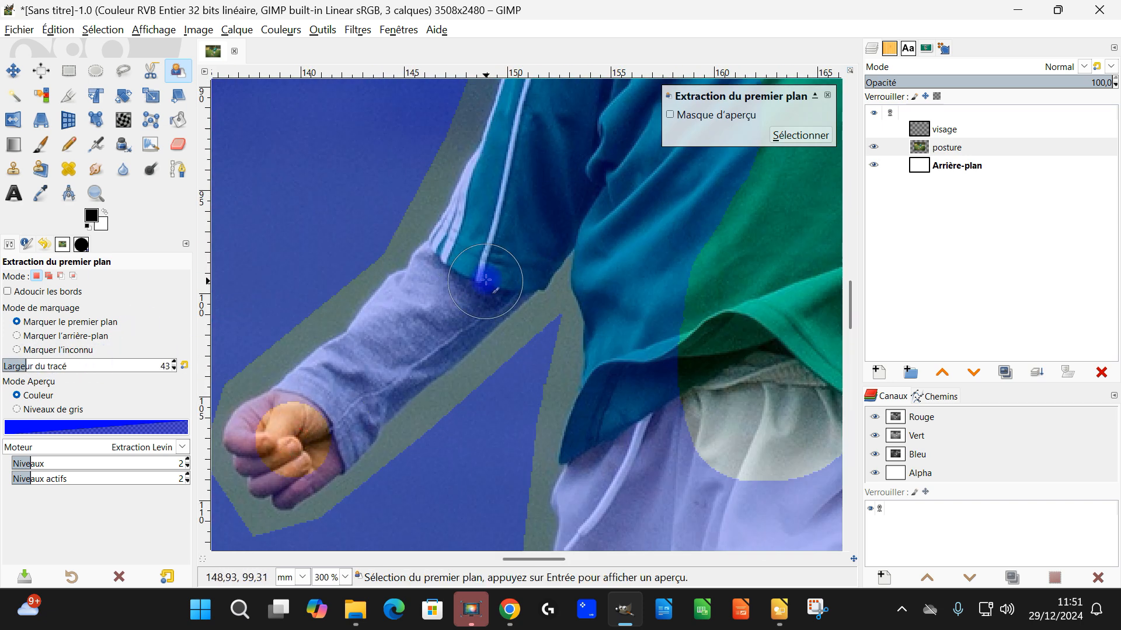
pyautogui.click(489, 270)
pyautogui.click(362, 378)
pyautogui.scroll(-3, 582, 304)
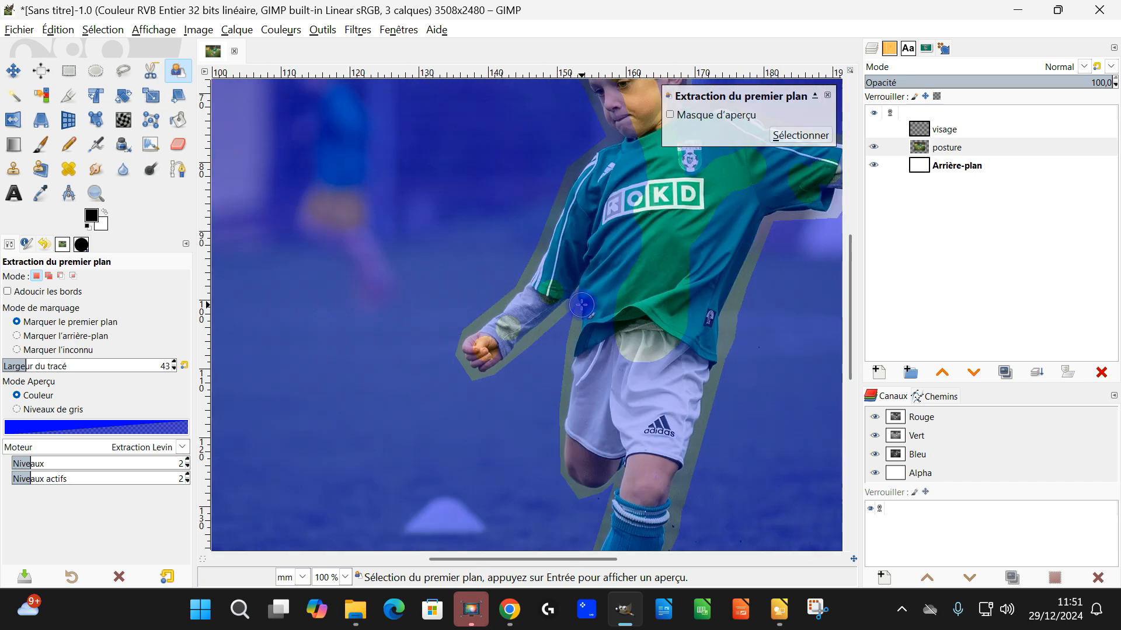
# Step: Mark the boy's shorts and the bare skin of both knees as foreground
pyautogui.scroll(1, 592, 232)
pyautogui.moveTo(557, 269)
pyautogui.mouseDown()
pyautogui.moveTo(600, 215)
pyautogui.moveTo(620, 153)
pyautogui.mouseUp()
pyautogui.moveTo(664, 357)
pyautogui.mouseDown()
pyautogui.moveTo(635, 179)
pyautogui.moveTo(562, 126)
pyautogui.mouseUp()
pyautogui.moveTo(494, 351); pyautogui.dragTo(497, 177)
pyautogui.moveTo(523, 513); pyautogui.dragTo(464, 284)
pyautogui.scroll(3, 467, 352)
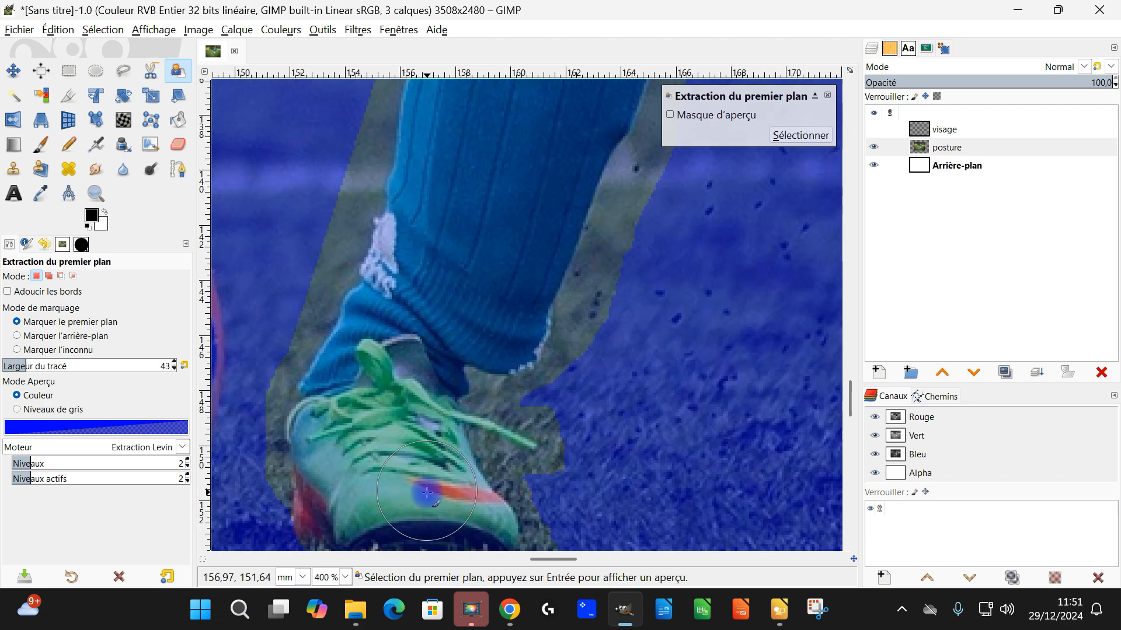
# Step: Mark the shoe and the long sock of the supporting leg as foreground
pyautogui.moveTo(416, 500)
pyautogui.mouseDown()
pyautogui.moveTo(392, 375)
pyautogui.moveTo(430, 305)
pyautogui.moveTo(469, 288)
pyautogui.moveTo(500, 245)
pyautogui.moveTo(539, 125)
pyautogui.mouseUp()
pyautogui.scroll(-2, 669, 237)
pyautogui.moveTo(669, 234)
pyautogui.mouseDown()
pyautogui.moveTo(635, 404)
pyautogui.moveTo(601, 473)
pyautogui.mouseUp()
pyautogui.moveTo(552, 428)
pyautogui.mouseDown()
pyautogui.moveTo(598, 264)
pyautogui.moveTo(607, 136)
pyautogui.mouseUp()
pyautogui.scroll(-1, 646, 205)
pyautogui.scroll(-1, 646, 205)
# Step: Mark more of the jersey, the shorts and the grey sleeve of the lowered arm as foreground
pyautogui.moveTo(646, 206); pyautogui.dragTo(621, 383)
pyautogui.moveTo(596, 295)
pyautogui.mouseDown()
pyautogui.moveTo(608, 350)
pyautogui.moveTo(562, 340)
pyautogui.moveTo(556, 293)
pyautogui.moveTo(593, 276)
pyautogui.mouseUp()
pyautogui.moveTo(607, 350); pyautogui.dragTo(652, 148)
pyautogui.moveTo(549, 187); pyautogui.dragTo(553, 233)
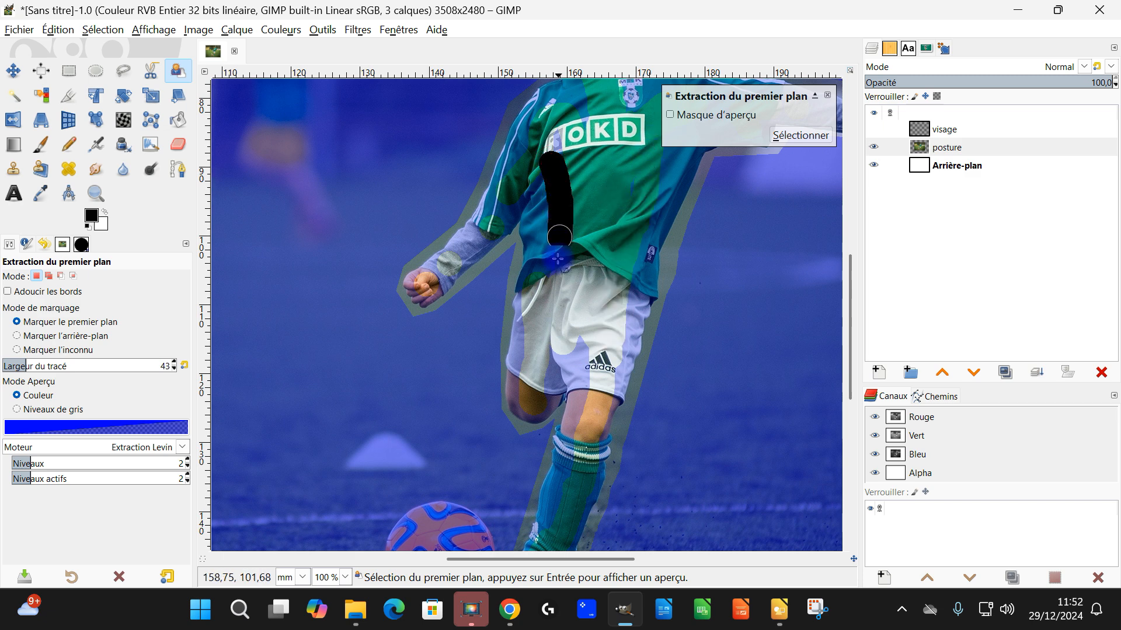
pyautogui.scroll(1, 527, 355)
pyautogui.moveTo(516, 358); pyautogui.dragTo(521, 257)
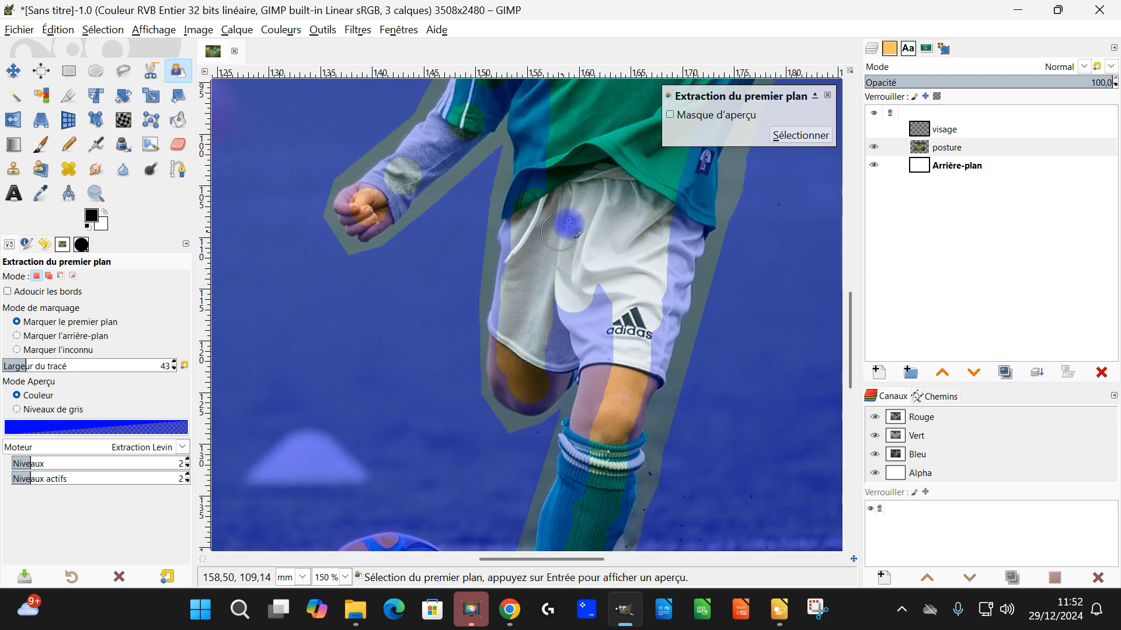
pyautogui.moveTo(390, 188); pyautogui.dragTo(440, 141)
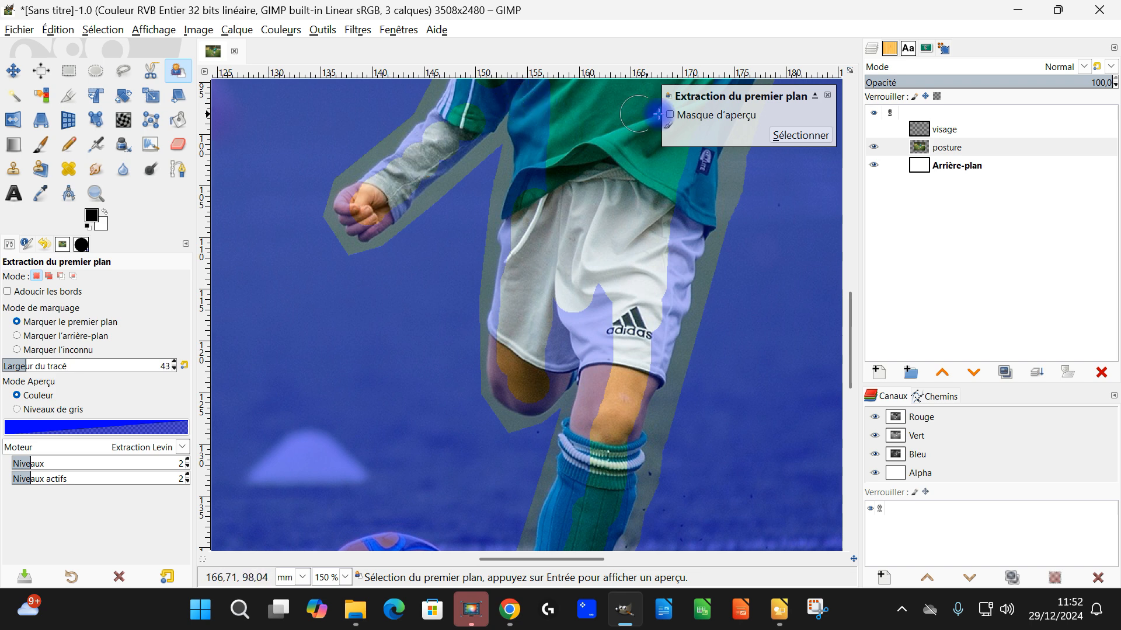
# Step: Convert the foreground marks into a selection and check its outline around the boy's upper body and legs
pyautogui.click(800, 134)
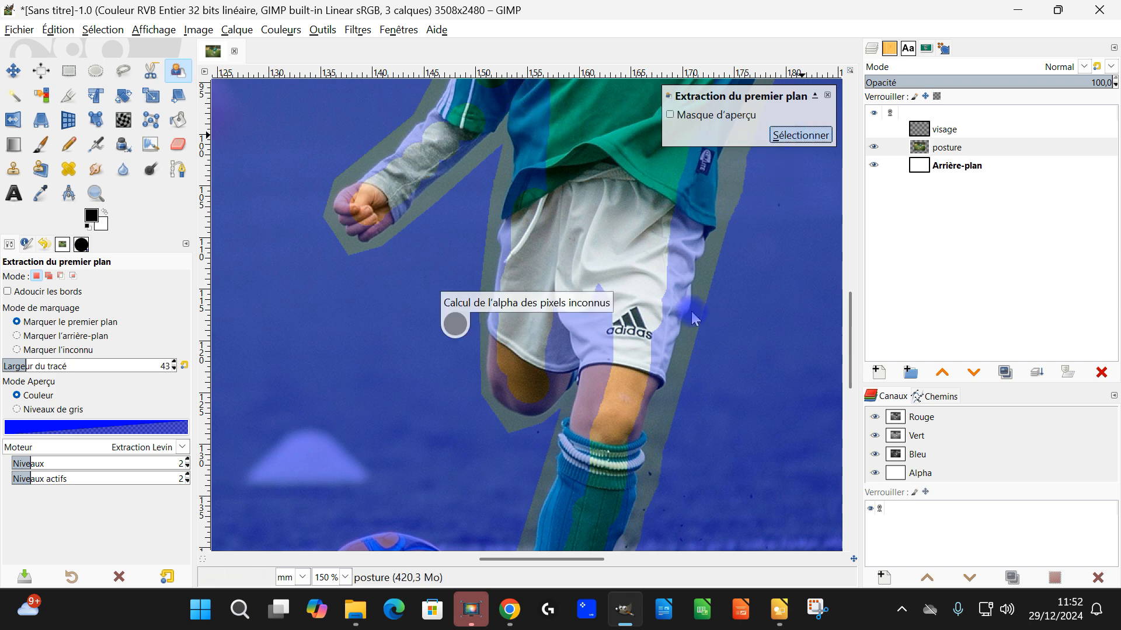
pyautogui.scroll(-1, 706, 301)
pyautogui.moveTo(709, 260); pyautogui.dragTo(398, 501)
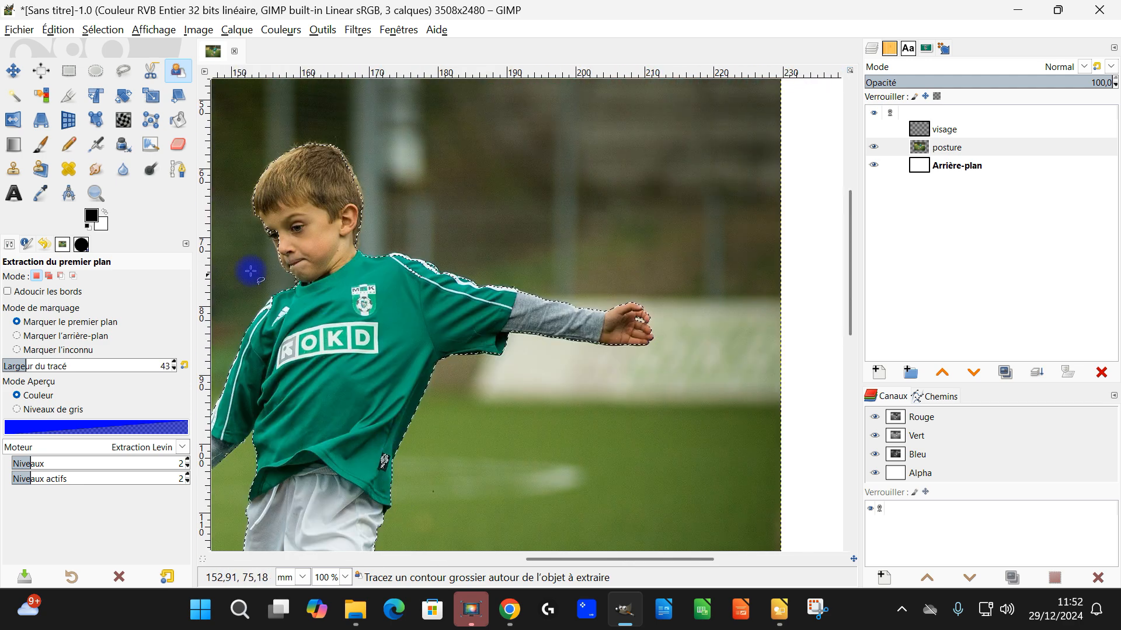
pyautogui.moveTo(434, 434); pyautogui.dragTo(545, 238)
pyautogui.scroll(-2, 550, 280)
pyautogui.scroll(2, 486, 390)
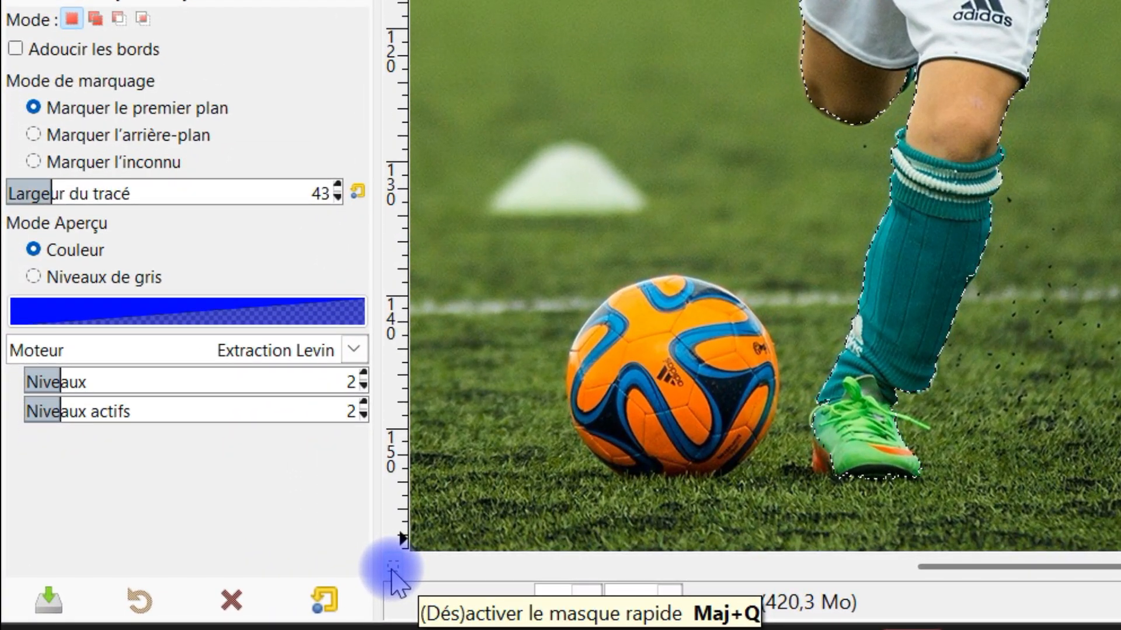
# Step: Turn on the Quick Mask and check the boy's jersey and head for wrongly masked areas
pyautogui.click(392, 569)
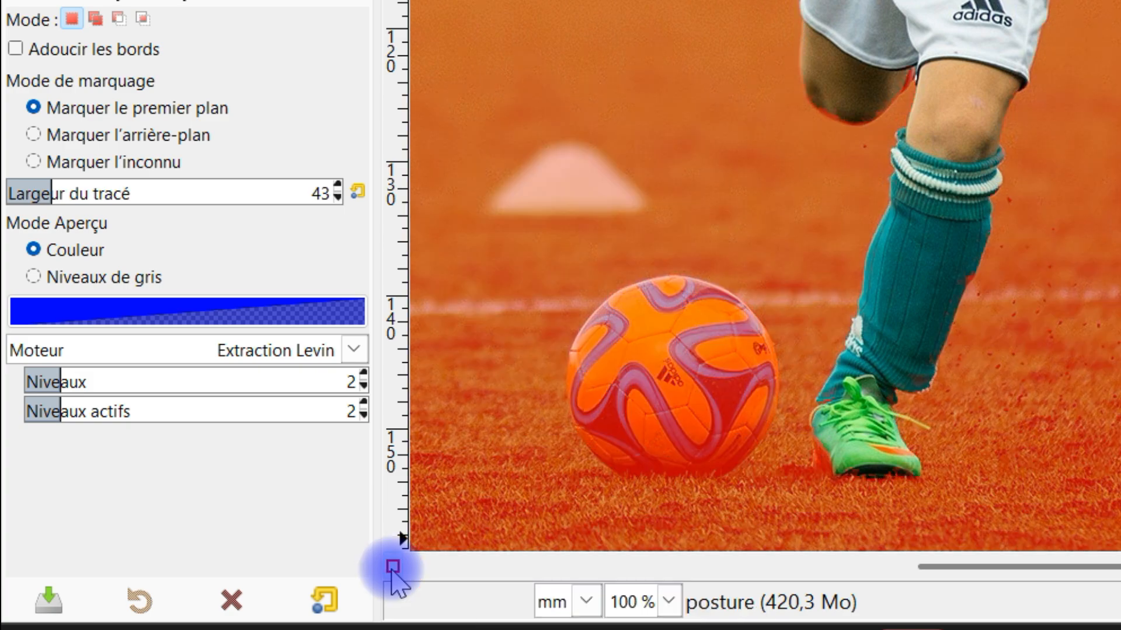
pyautogui.scroll(-2, 533, 233)
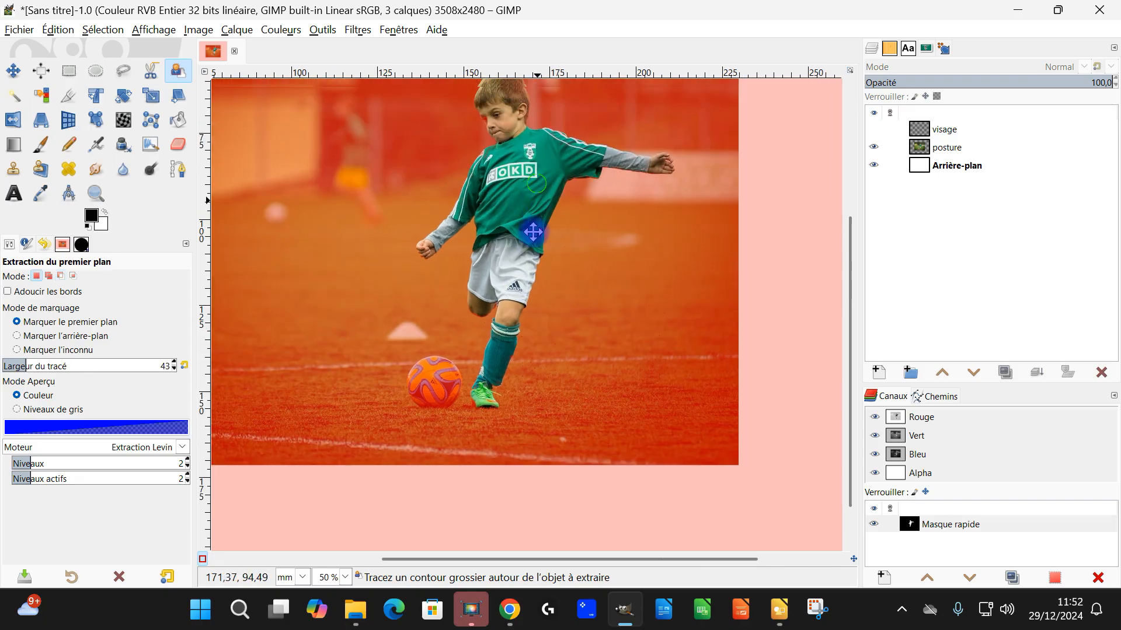
pyautogui.scroll(3, 533, 233)
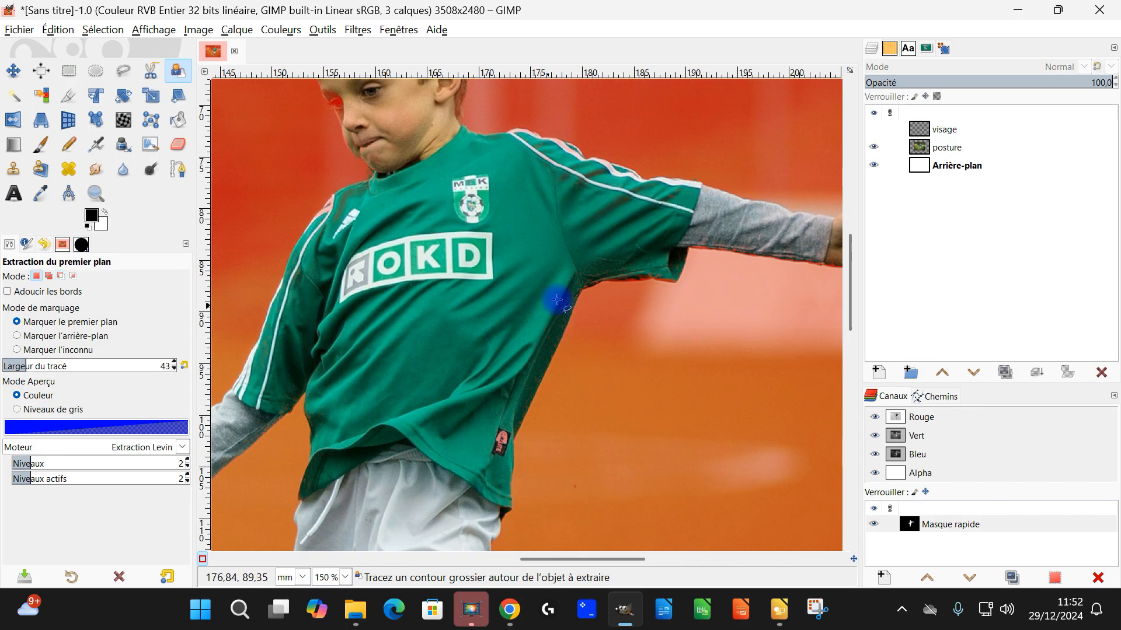
pyautogui.scroll(2, 326, 223)
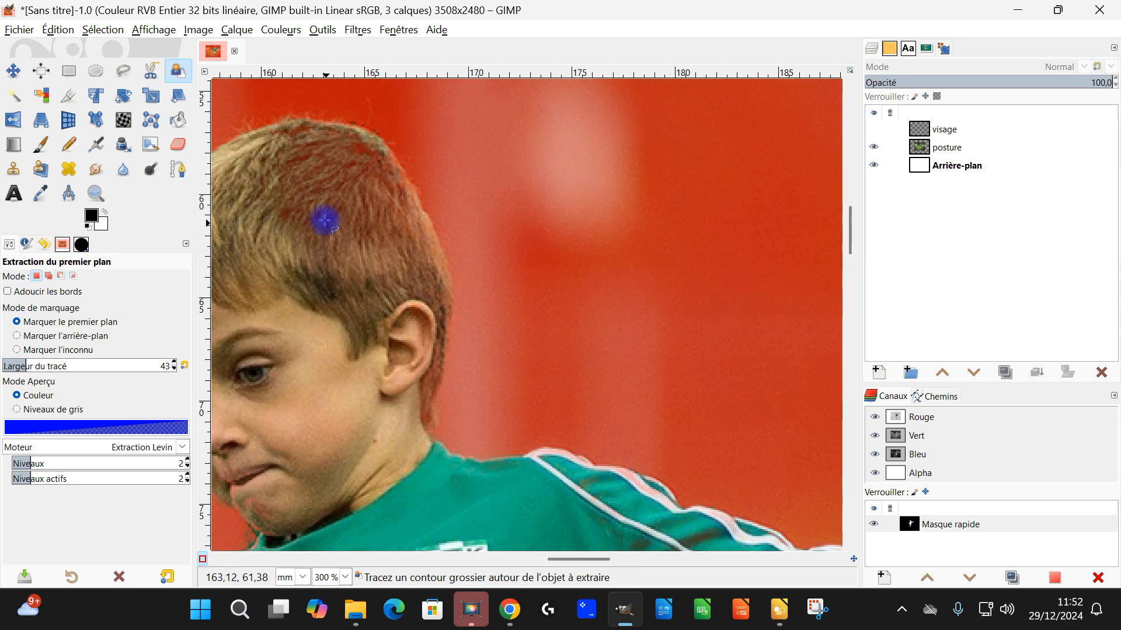
pyautogui.moveTo(372, 291); pyautogui.dragTo(436, 299)
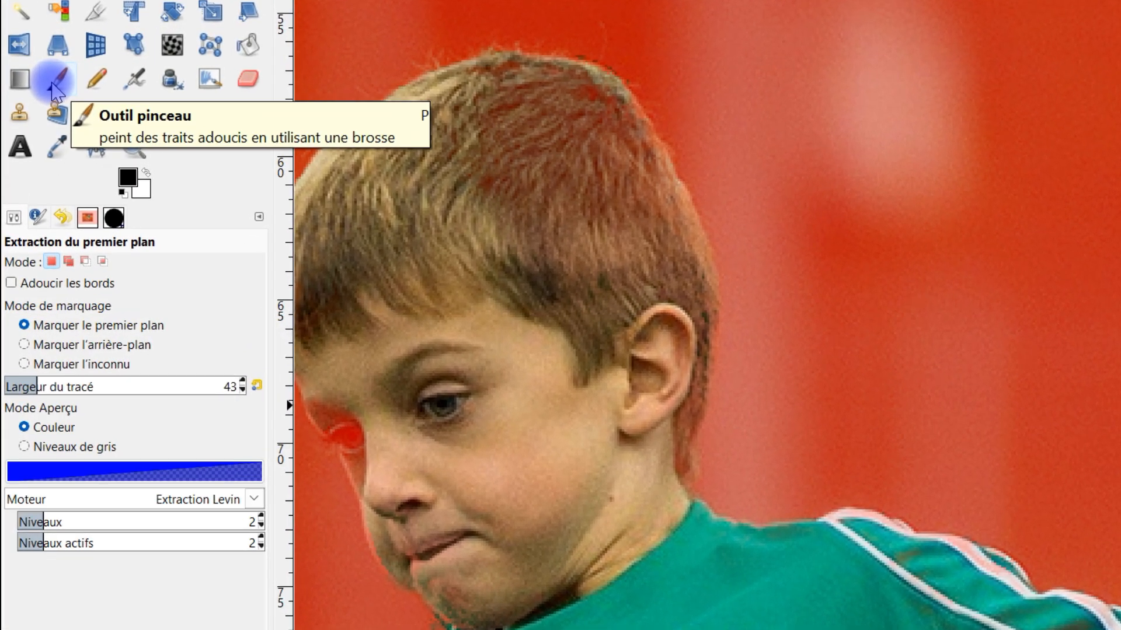
# Step: With a white Paintbrush at size 121, unmask the reddish hair at the back of the boy's head
pyautogui.click(42, 129)
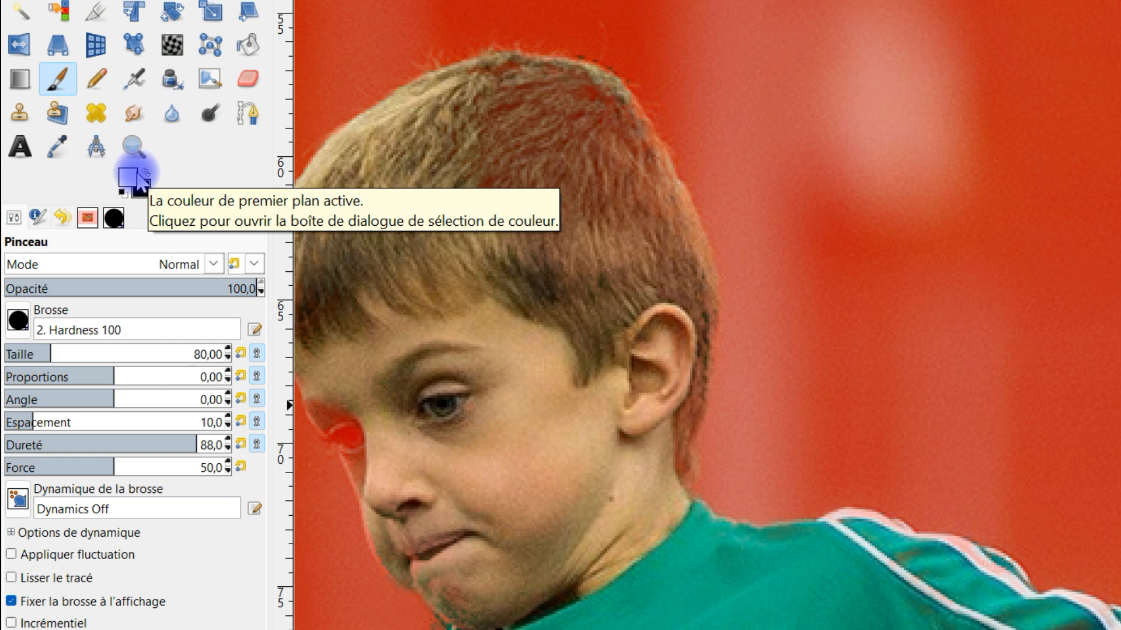
pyautogui.click(63, 351)
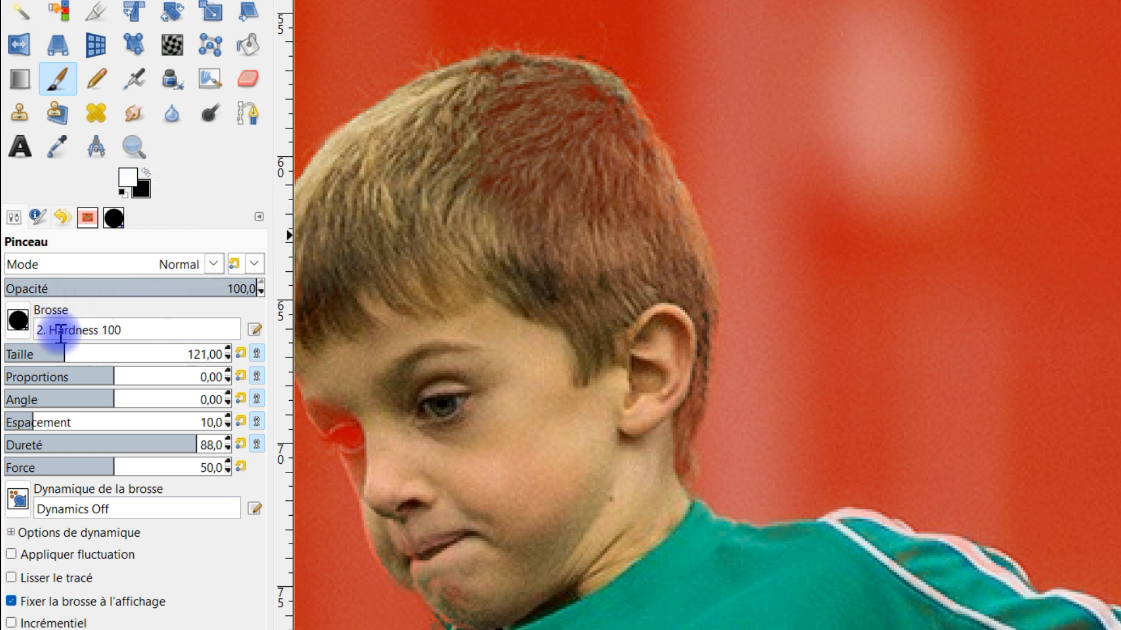
pyautogui.moveTo(632, 200)
pyautogui.mouseDown()
pyautogui.moveTo(566, 229)
pyautogui.moveTo(527, 183)
pyautogui.moveTo(533, 168)
pyautogui.moveTo(499, 151)
pyautogui.moveTo(512, 127)
pyautogui.moveTo(547, 147)
pyautogui.moveTo(616, 276)
pyautogui.moveTo(638, 277)
pyautogui.moveTo(581, 147)
pyautogui.moveTo(553, 122)
pyautogui.moveTo(497, 116)
pyautogui.moveTo(553, 122)
pyautogui.moveTo(573, 139)
pyautogui.moveTo(632, 206)
pyautogui.moveTo(662, 267)
pyautogui.moveTo(667, 351)
pyautogui.moveTo(639, 490)
pyautogui.mouseUp()
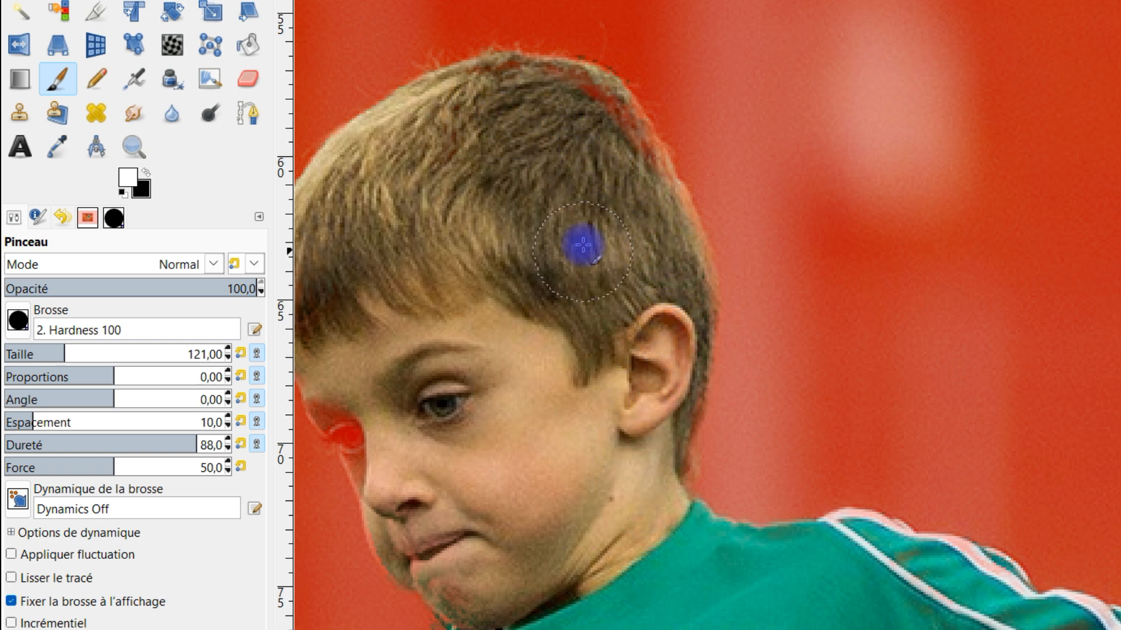
pyautogui.moveTo(595, 147)
pyautogui.mouseDown()
pyautogui.moveTo(542, 107)
pyautogui.moveTo(467, 119)
pyautogui.moveTo(520, 114)
pyautogui.moveTo(622, 187)
pyautogui.moveTo(608, 143)
pyautogui.moveTo(660, 253)
pyautogui.mouseUp()
pyautogui.scroll(-2, 633, 308)
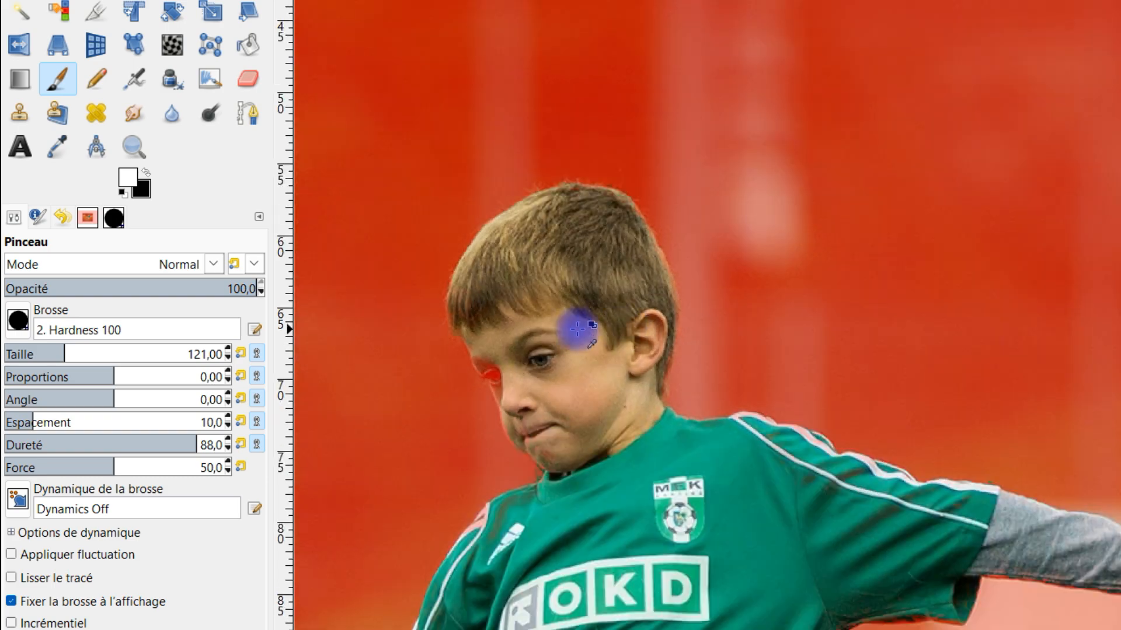
# Step: Paint the masked spot over the boy's far eye white and check his face and fringe
pyautogui.scroll(4, 513, 409)
pyautogui.moveTo(463, 237)
pyautogui.mouseDown()
pyautogui.moveTo(450, 293)
pyautogui.moveTo(430, 301)
pyautogui.moveTo(446, 267)
pyautogui.mouseUp()
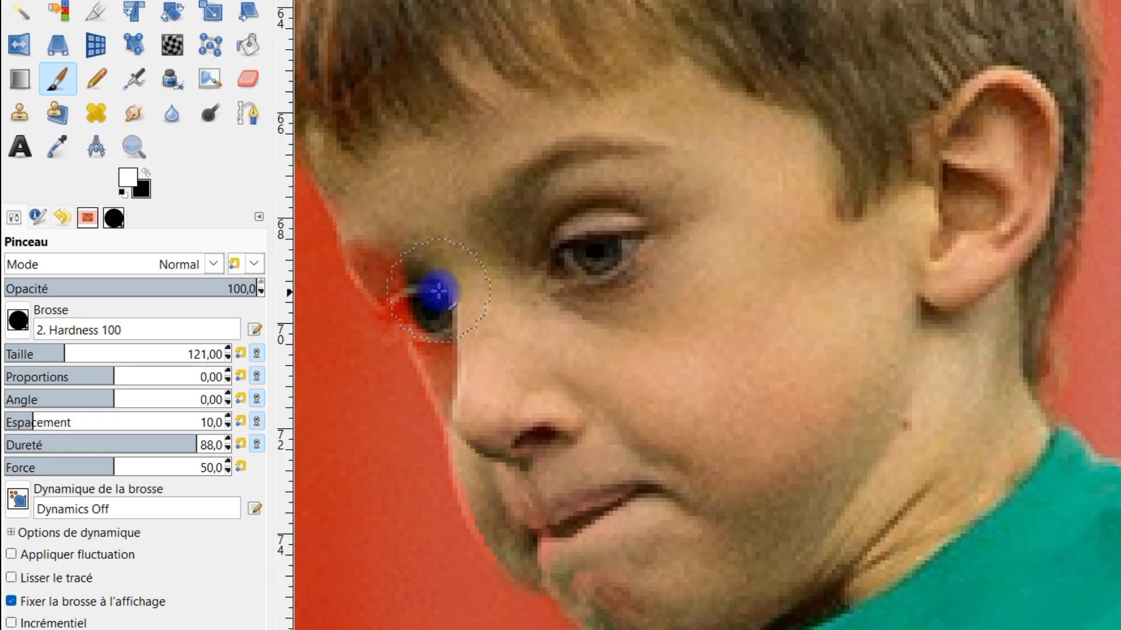
pyautogui.scroll(-4, 400, 355)
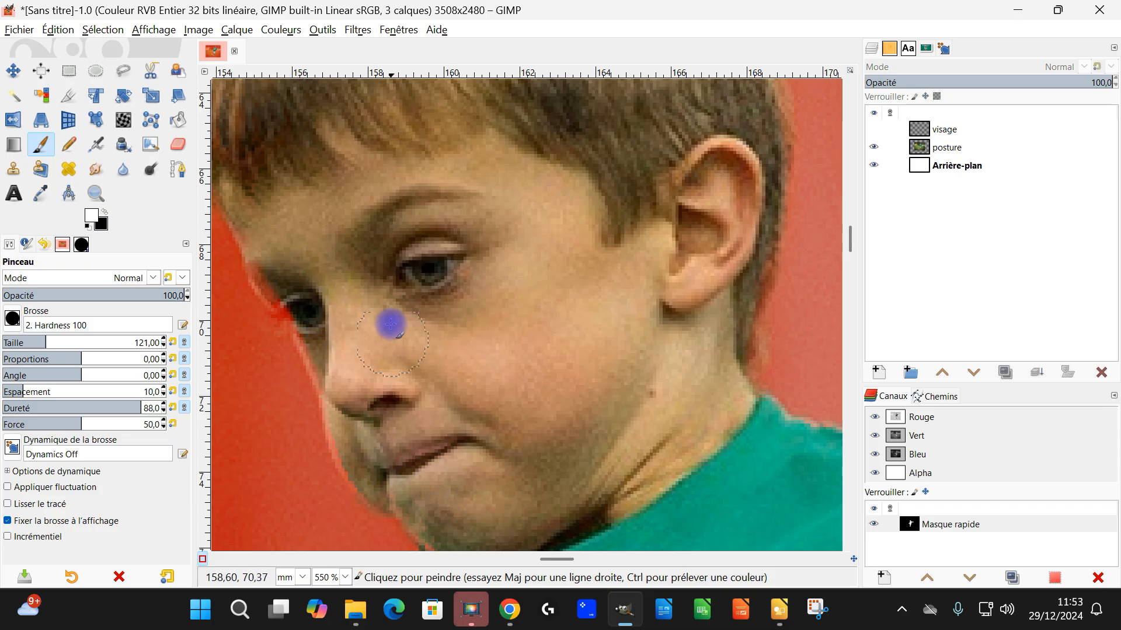
pyautogui.scroll(4, 424, 275)
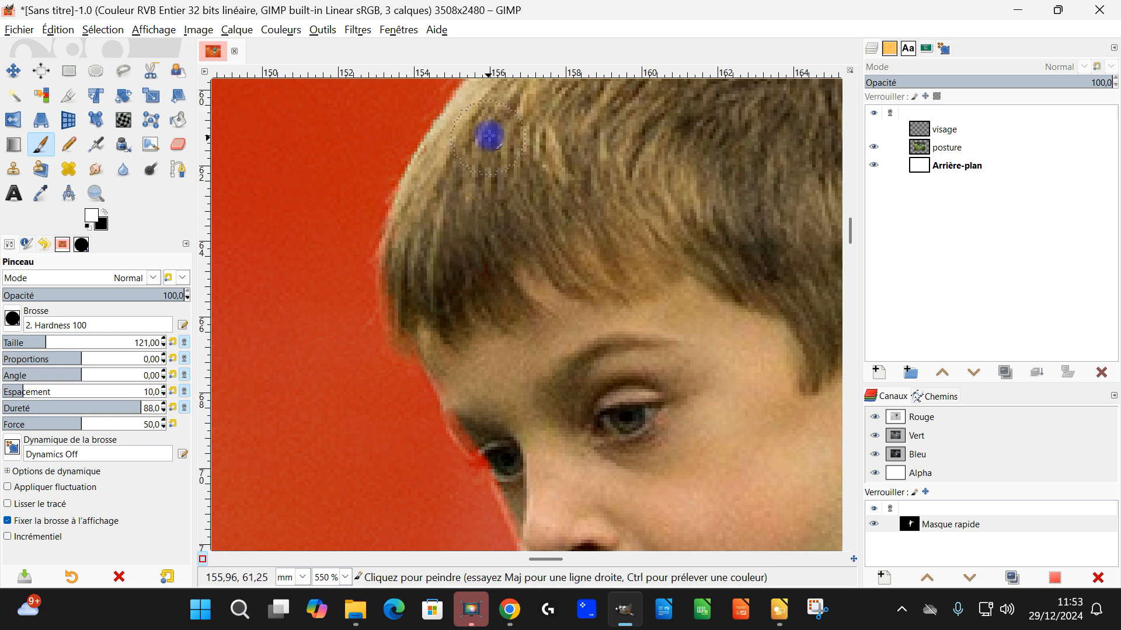
# Step: Paint white along the grey sleeve of the lowered arm near the cuff to unmask it
pyautogui.scroll(-5, 658, 345)
pyautogui.scroll(4, 475, 295)
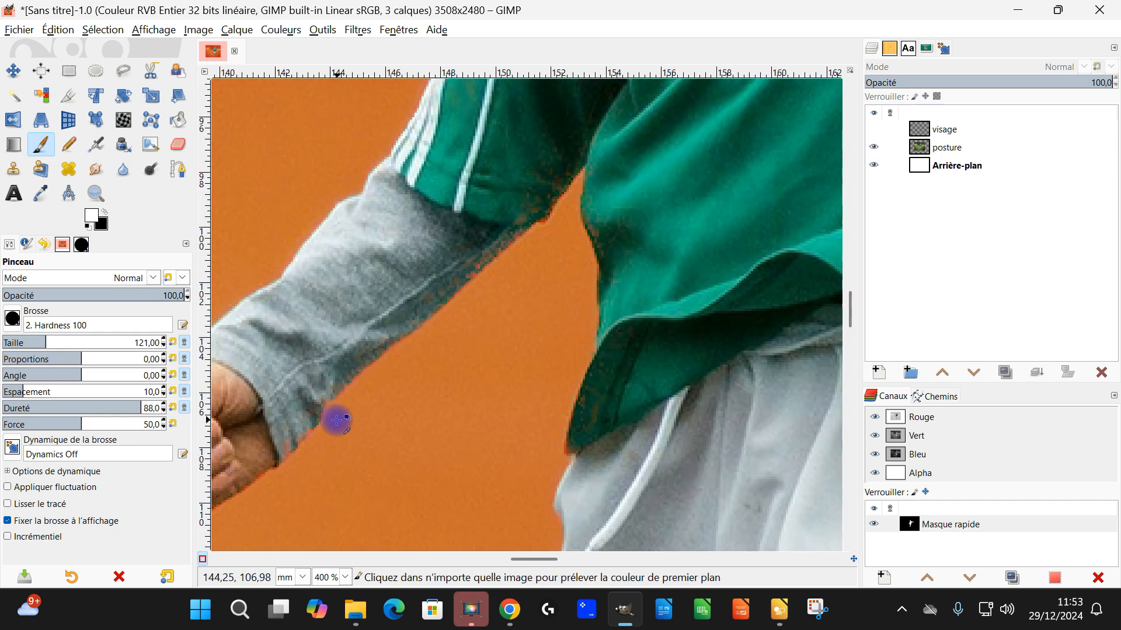
pyautogui.scroll(-2, 337, 420)
pyautogui.scroll(2, 417, 345)
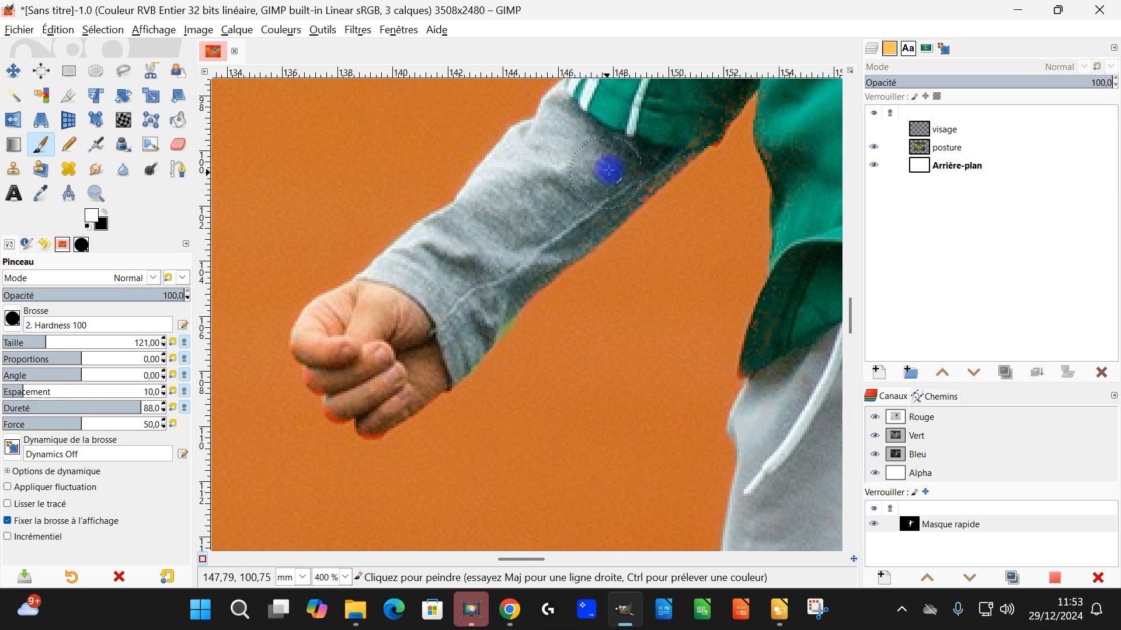
# Step: Unmask the shoe in white, covering its heel, dark sole and toe
pyautogui.scroll(-4, 650, 164)
pyautogui.scroll(3, 513, 459)
pyautogui.moveTo(514, 457); pyautogui.dragTo(599, 143)
pyautogui.scroll(3, 507, 337)
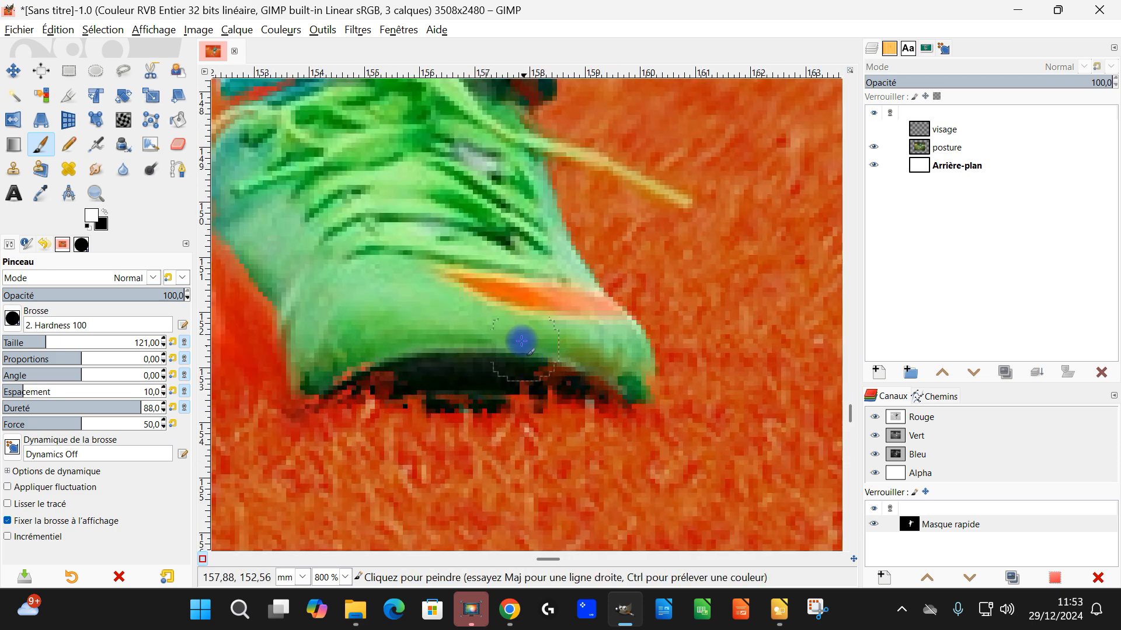
pyautogui.moveTo(333, 174); pyautogui.dragTo(436, 298)
pyautogui.moveTo(529, 406); pyautogui.dragTo(516, 178)
pyautogui.moveTo(429, 195)
pyautogui.mouseDown()
pyautogui.moveTo(442, 288)
pyautogui.moveTo(419, 235)
pyautogui.mouseUp()
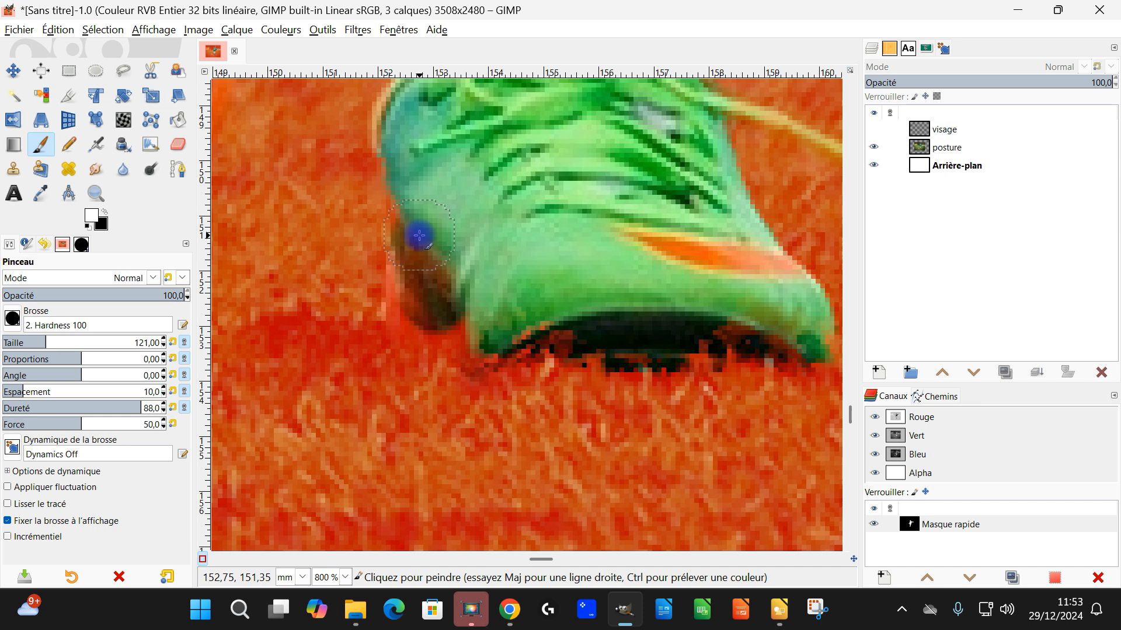
pyautogui.moveTo(420, 307)
pyautogui.mouseDown()
pyautogui.moveTo(501, 334)
pyautogui.moveTo(786, 340)
pyautogui.mouseUp()
pyautogui.scroll(-7, 798, 339)
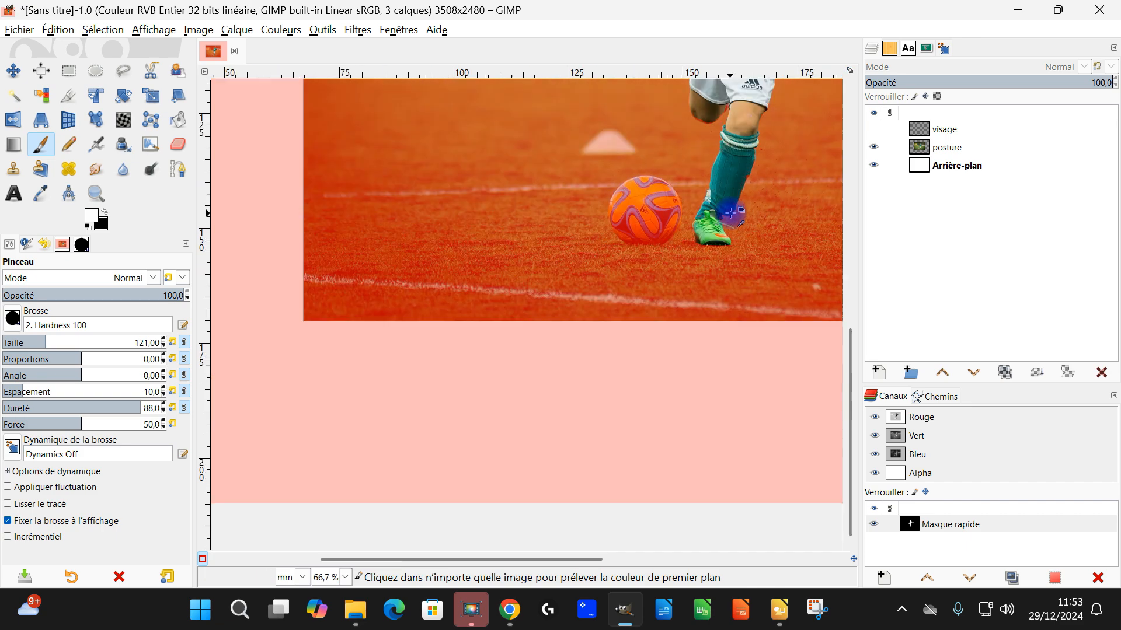
# Step: Unmask the hand of the outstretched arm in white and check the sleeve beside it
pyautogui.moveTo(708, 234); pyautogui.dragTo(468, 466)
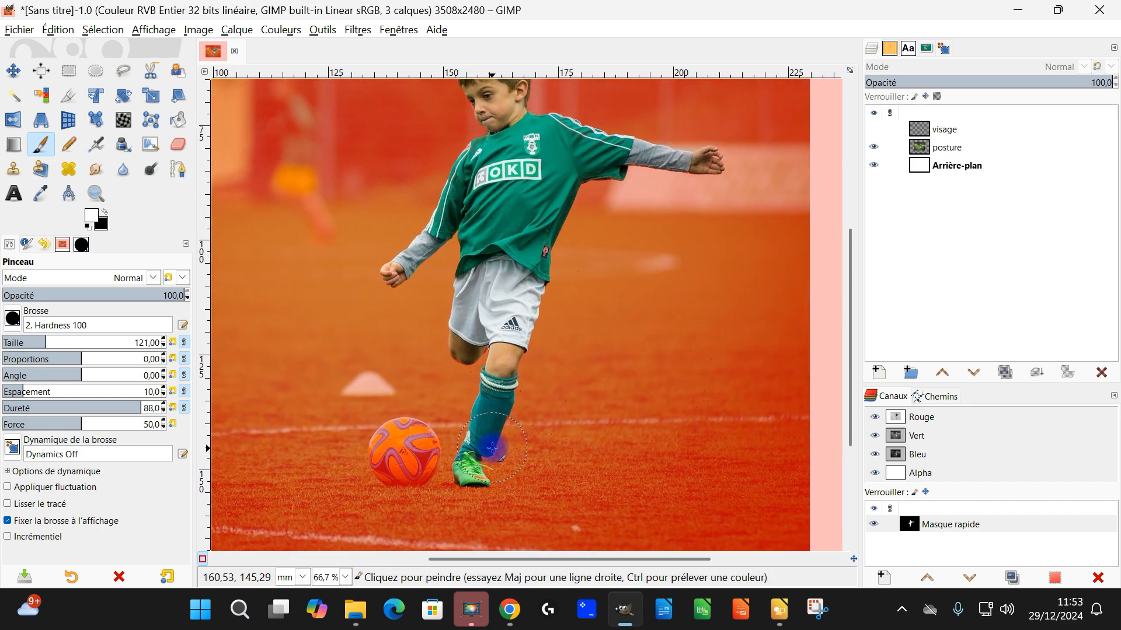
pyautogui.moveTo(706, 156); pyautogui.dragTo(620, 247)
pyautogui.scroll(6, 643, 235)
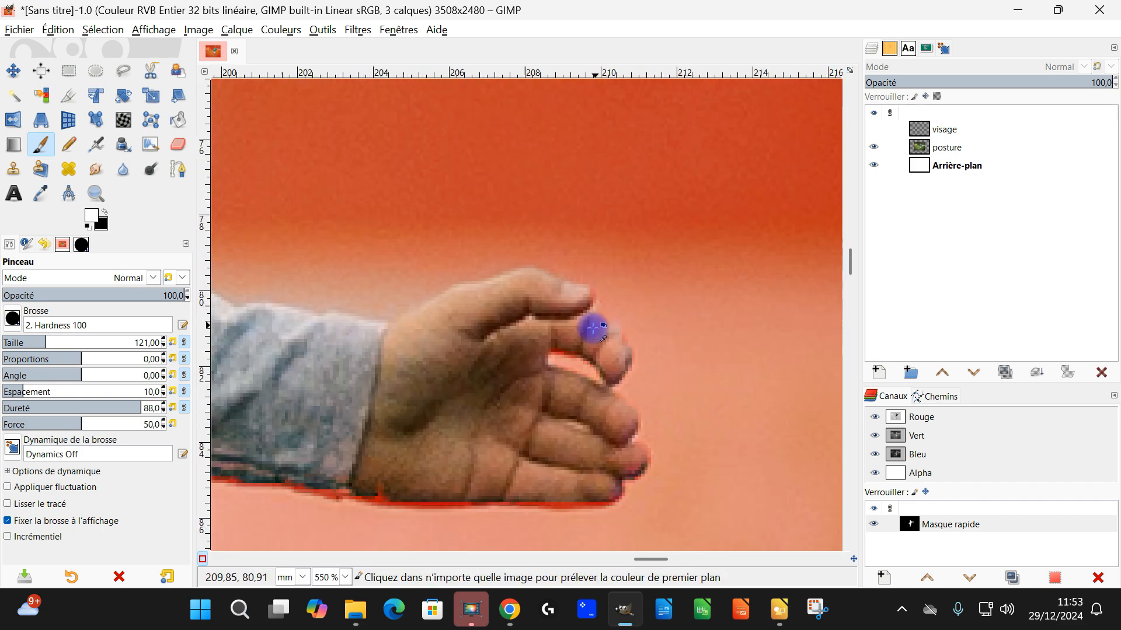
pyautogui.moveTo(448, 446); pyautogui.dragTo(658, 300)
pyautogui.scroll(-9, 628, 299)
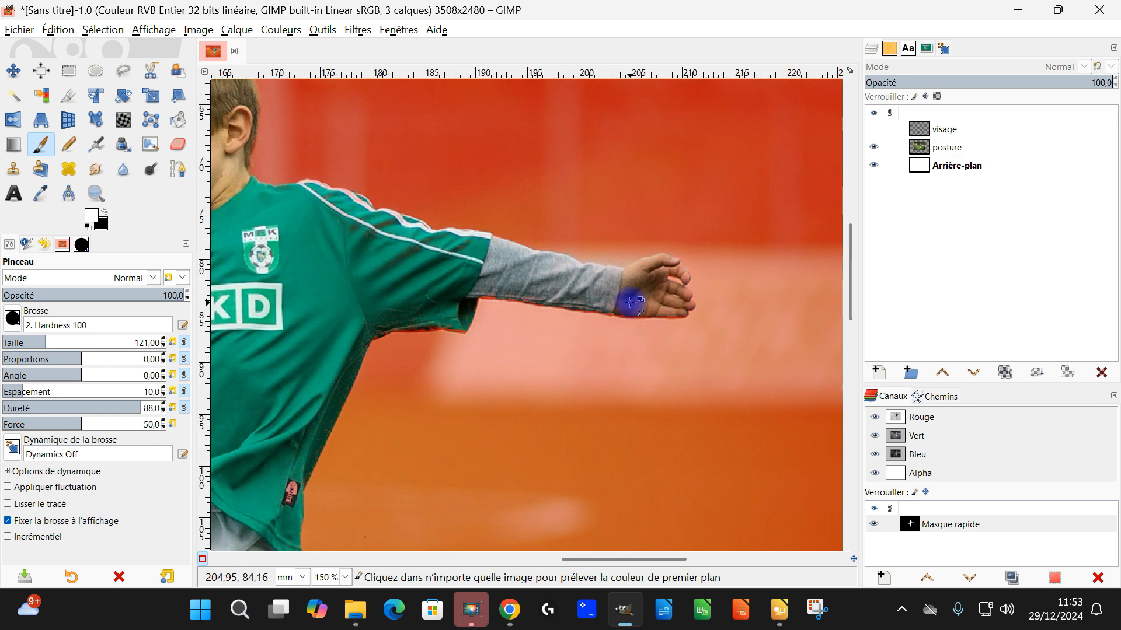
pyautogui.scroll(3, 570, 366)
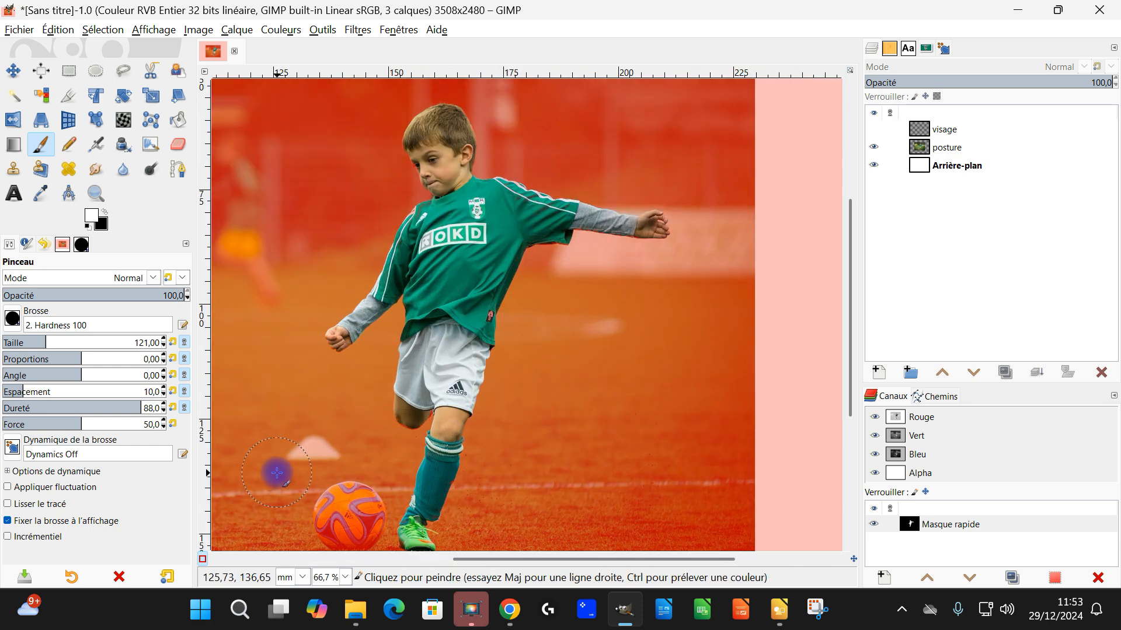
# Step: Check the selection outside the Quick Mask, turn the mask back on and paint the label at the jersey's side white
pyautogui.click(203, 561)
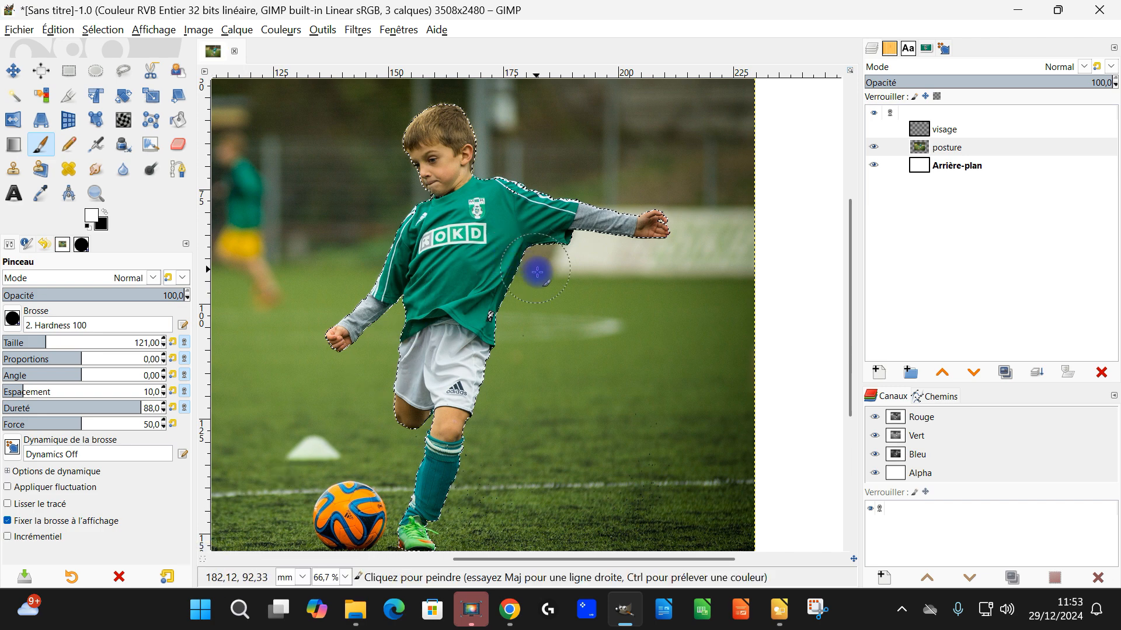
pyautogui.scroll(5, 501, 317)
pyautogui.scroll(3, 416, 272)
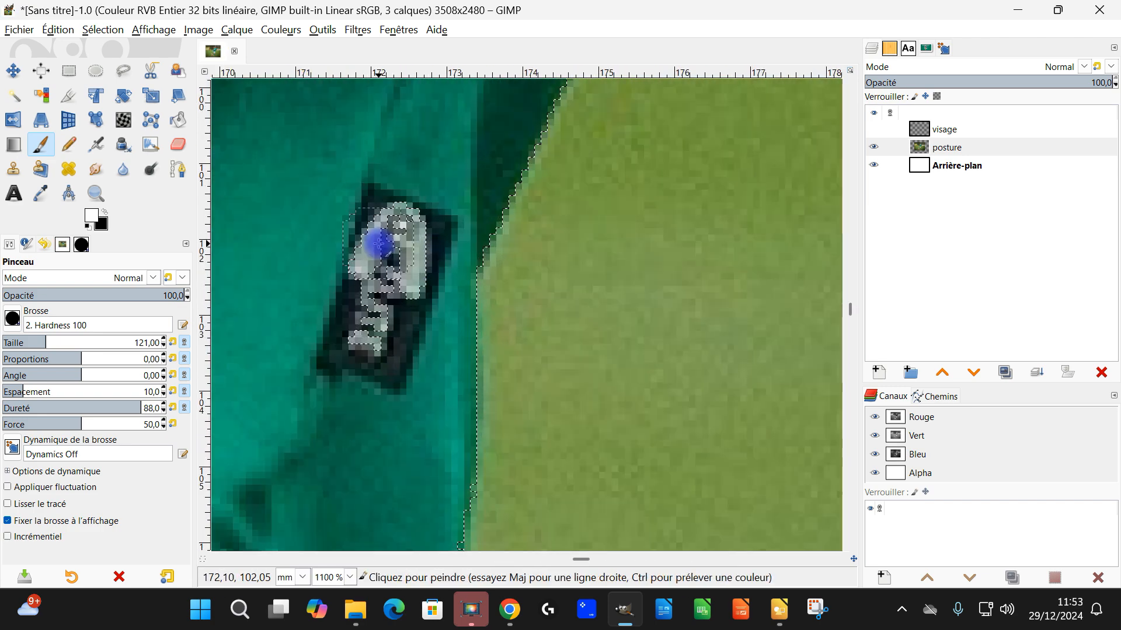
pyautogui.click(203, 562)
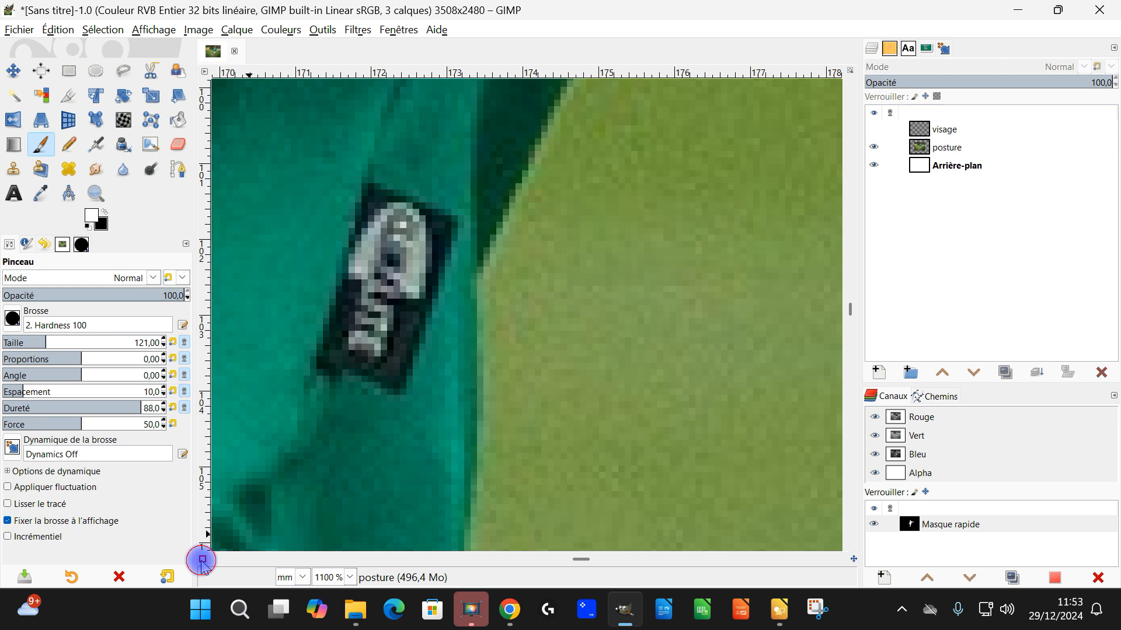
pyautogui.moveTo(397, 240)
pyautogui.mouseDown()
pyautogui.moveTo(398, 314)
pyautogui.moveTo(372, 303)
pyautogui.moveTo(358, 329)
pyautogui.mouseUp()
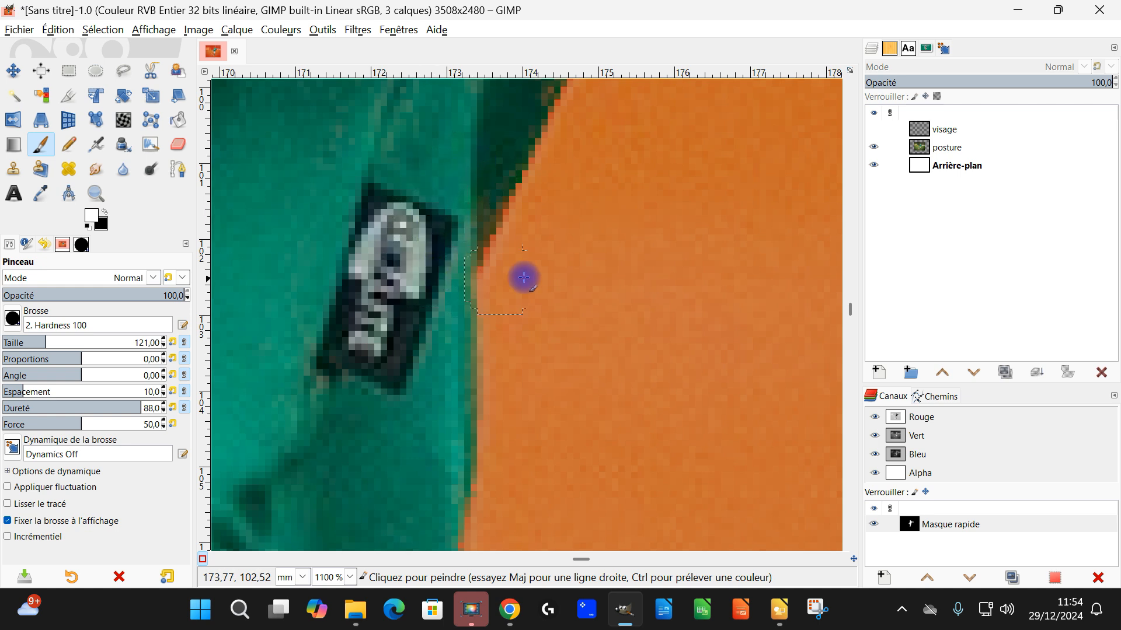
# Step: Paint white past the jersey's side edge, switch to black and mask the overflow again
pyautogui.moveTo(524, 278); pyautogui.dragTo(535, 281)
pyautogui.moveTo(496, 233)
pyautogui.mouseDown()
pyautogui.moveTo(560, 205)
pyautogui.moveTo(608, 149)
pyautogui.mouseUp()
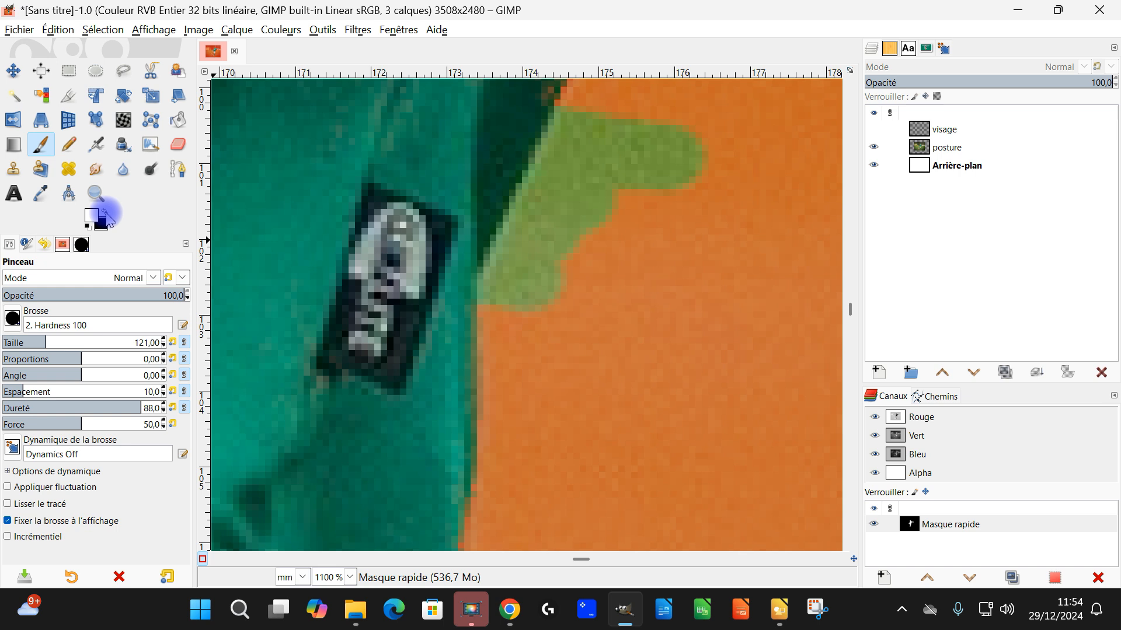
pyautogui.moveTo(692, 145)
pyautogui.mouseDown()
pyautogui.moveTo(655, 189)
pyautogui.moveTo(603, 163)
pyautogui.moveTo(581, 134)
pyautogui.moveTo(525, 243)
pyautogui.moveTo(524, 308)
pyautogui.mouseUp()
pyautogui.moveTo(536, 245)
pyautogui.mouseDown()
pyautogui.moveTo(516, 258)
pyautogui.moveTo(510, 286)
pyautogui.mouseUp()
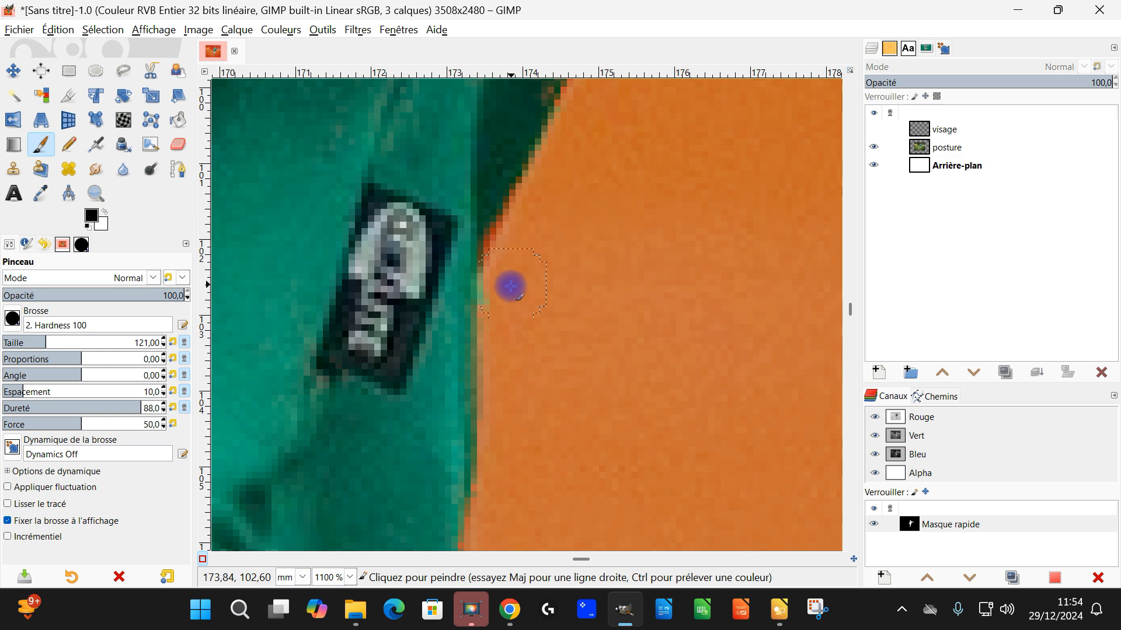
# Step: Leave the Quick Mask and add a layer mask to the posture layer, initialised from the selection
pyautogui.keyDown('ctrl'); pyautogui.scroll(-10, 533, 299); pyautogui.keyUp('ctrl')
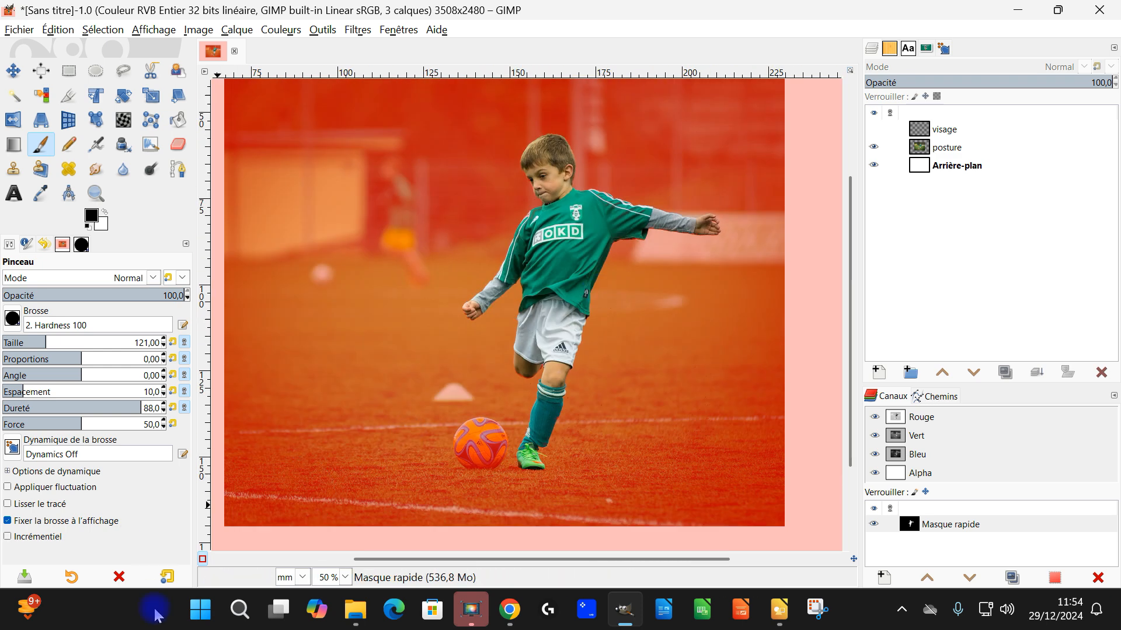
pyautogui.click(203, 560)
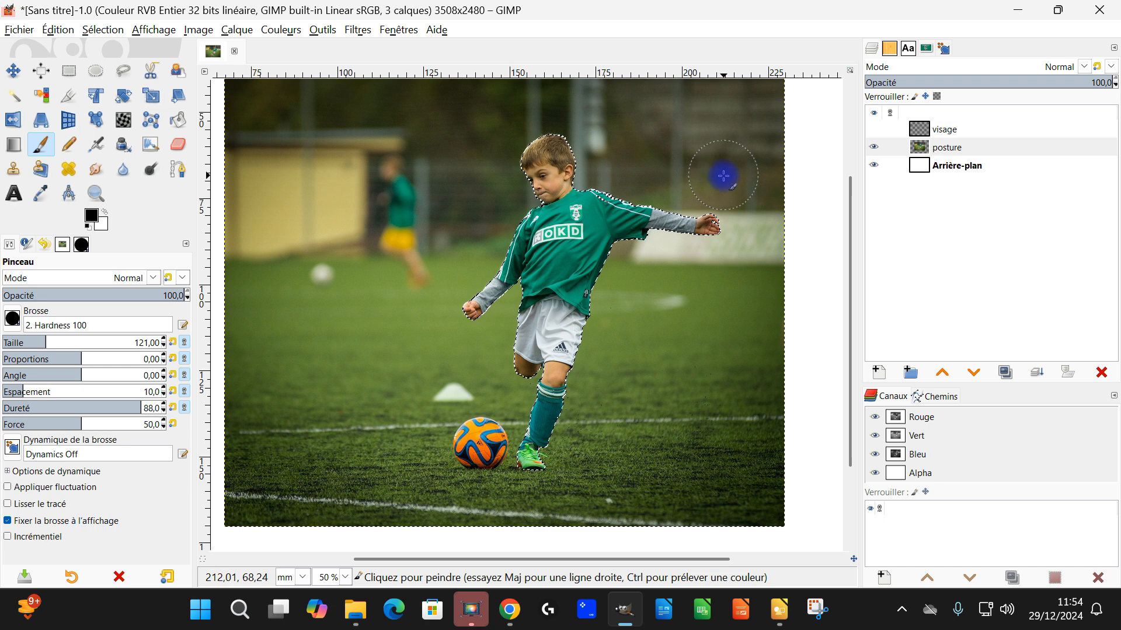
pyautogui.rightClick(921, 150)
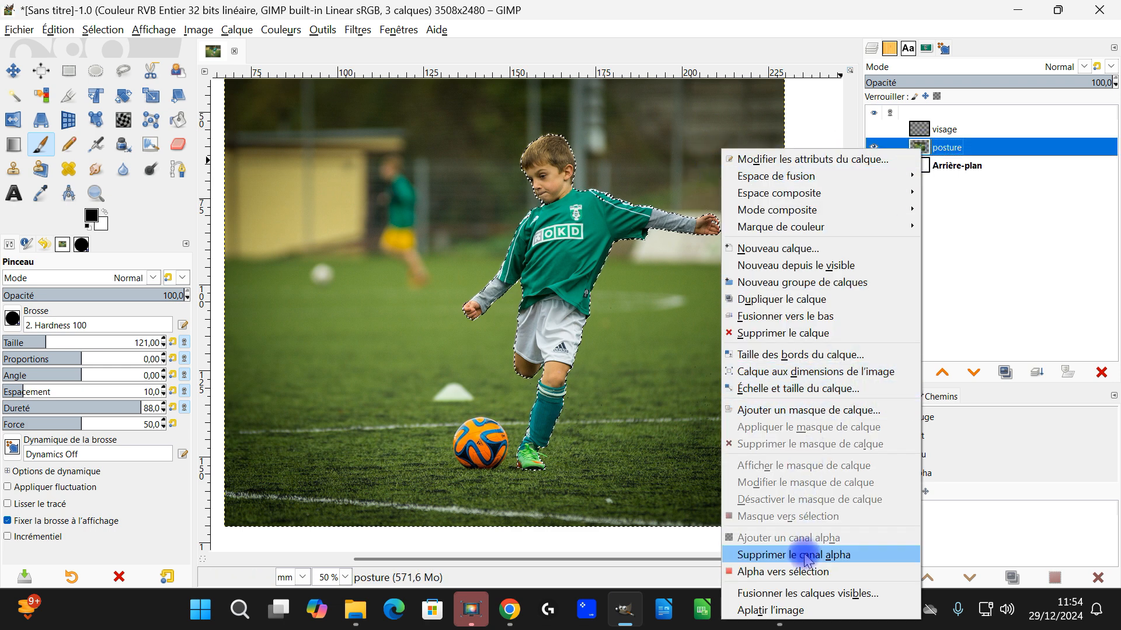
pyautogui.click(818, 411)
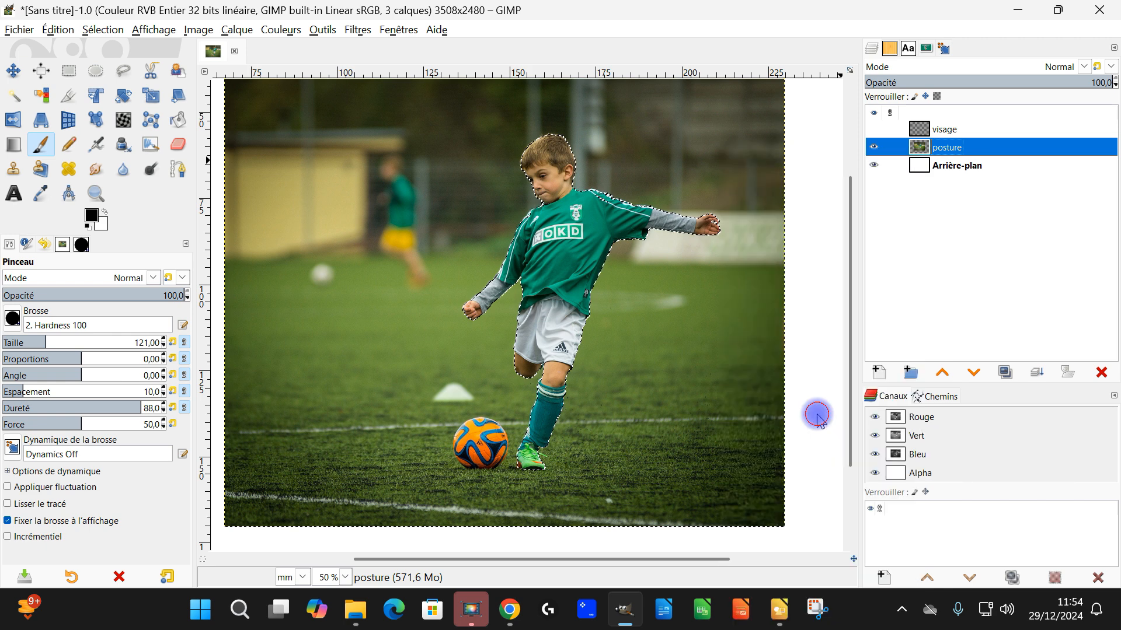
pyautogui.click(747, 442)
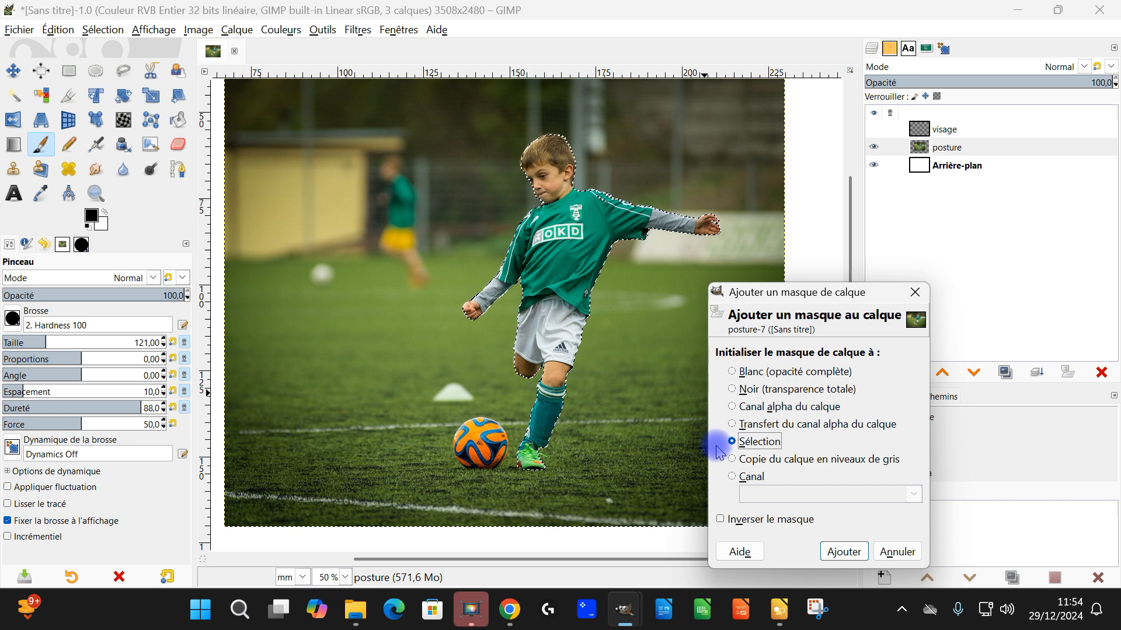
pyautogui.click(844, 552)
pyautogui.scroll(-2, 619, 245)
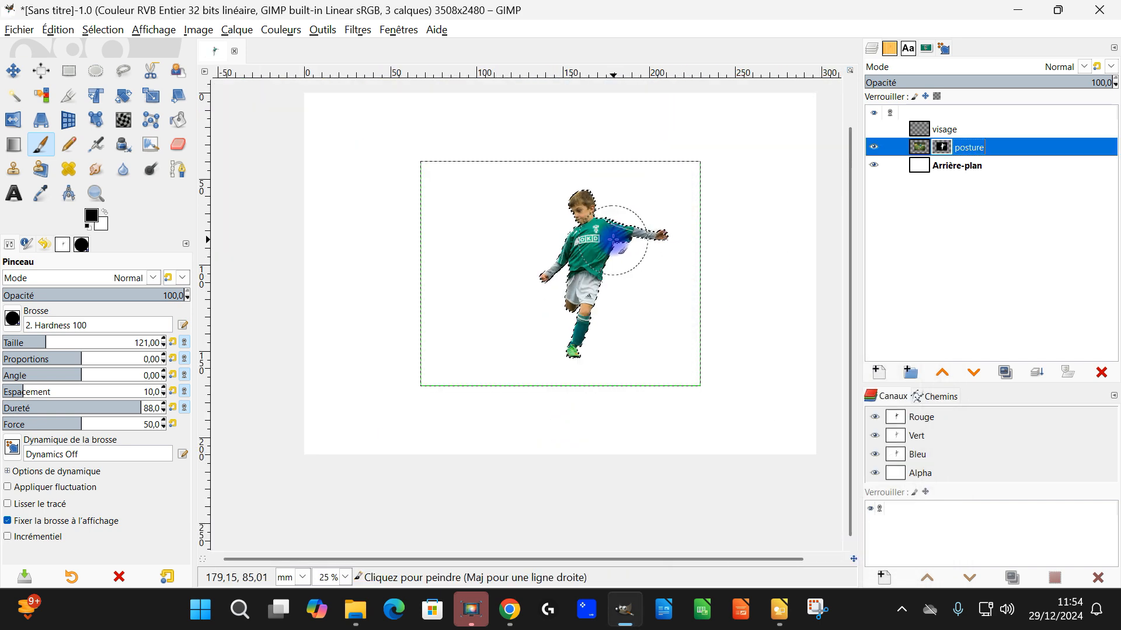
# Step: Clear the selection and inspect the cut-out boy's outline against the white background
pyautogui.scroll(2, 614, 239)
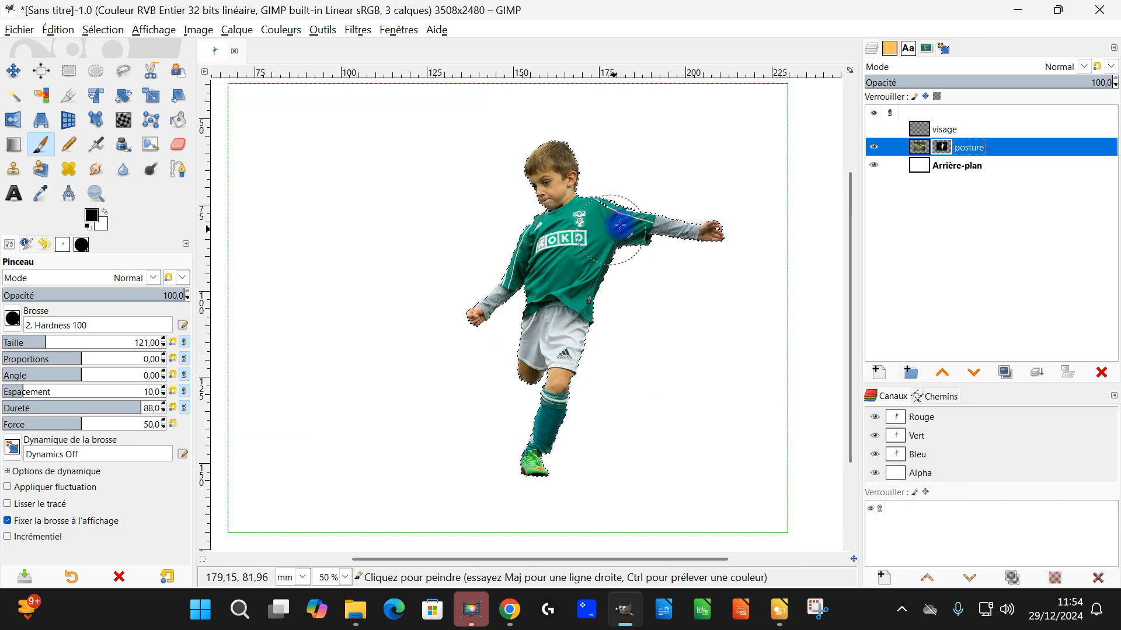
pyautogui.click(103, 30)
pyautogui.click(110, 66)
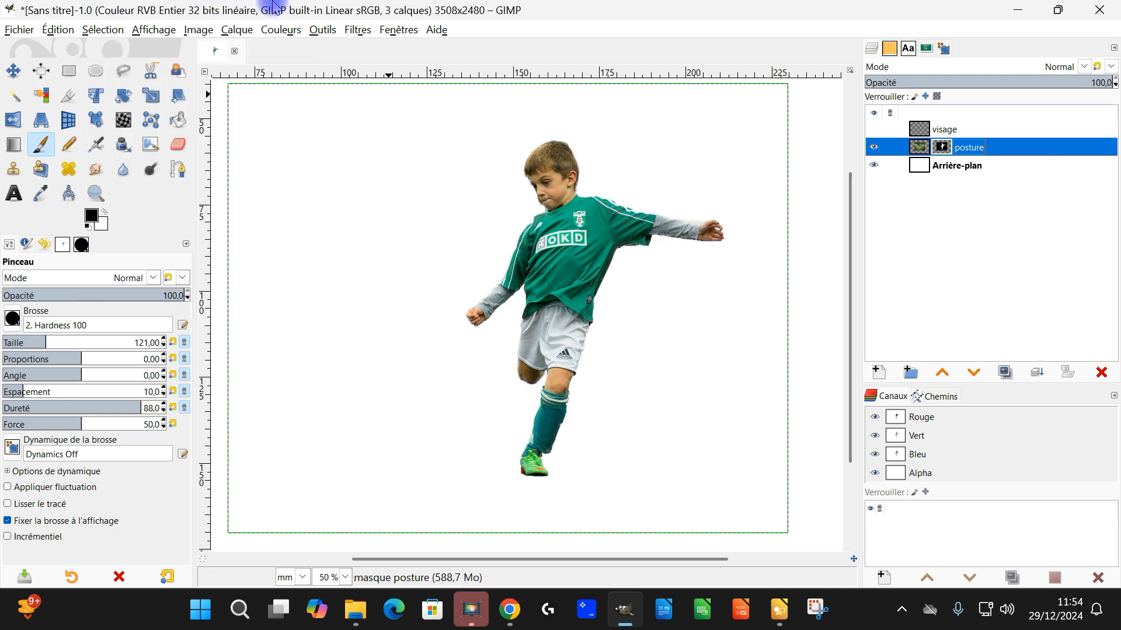
pyautogui.scroll(-2, 566, 461)
pyautogui.scroll(2, 557, 438)
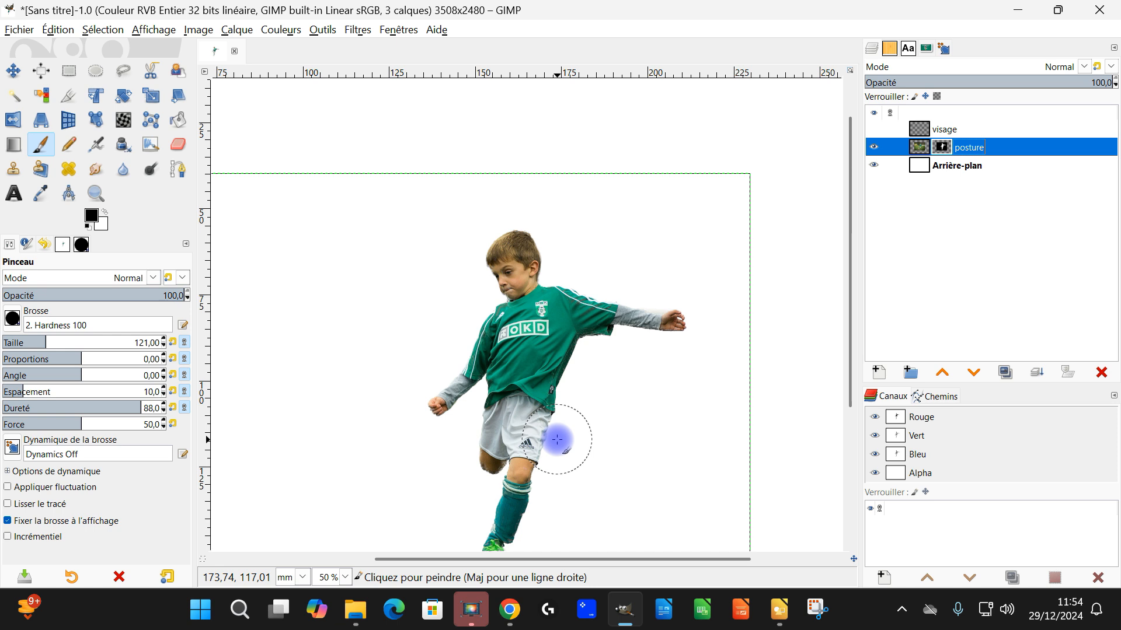
pyautogui.scroll(-3, 578, 408)
pyautogui.scroll(-2, 633, 357)
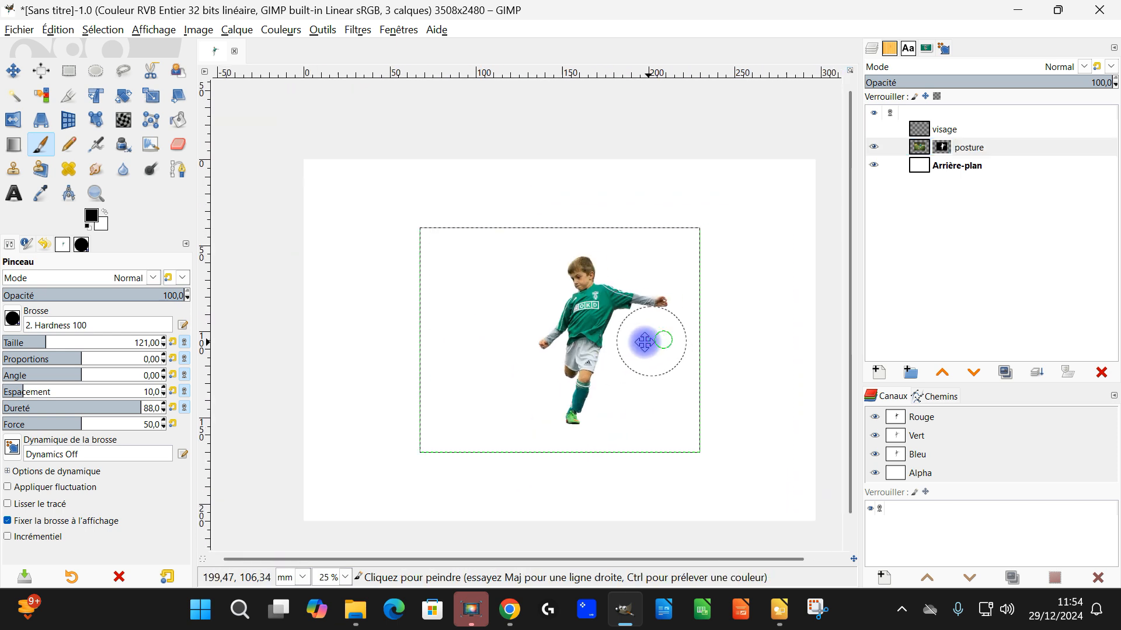
# Step: Make the Arrière-plan layer active and sample a light green from the jersey as the foreground colour
pyautogui.click(941, 167)
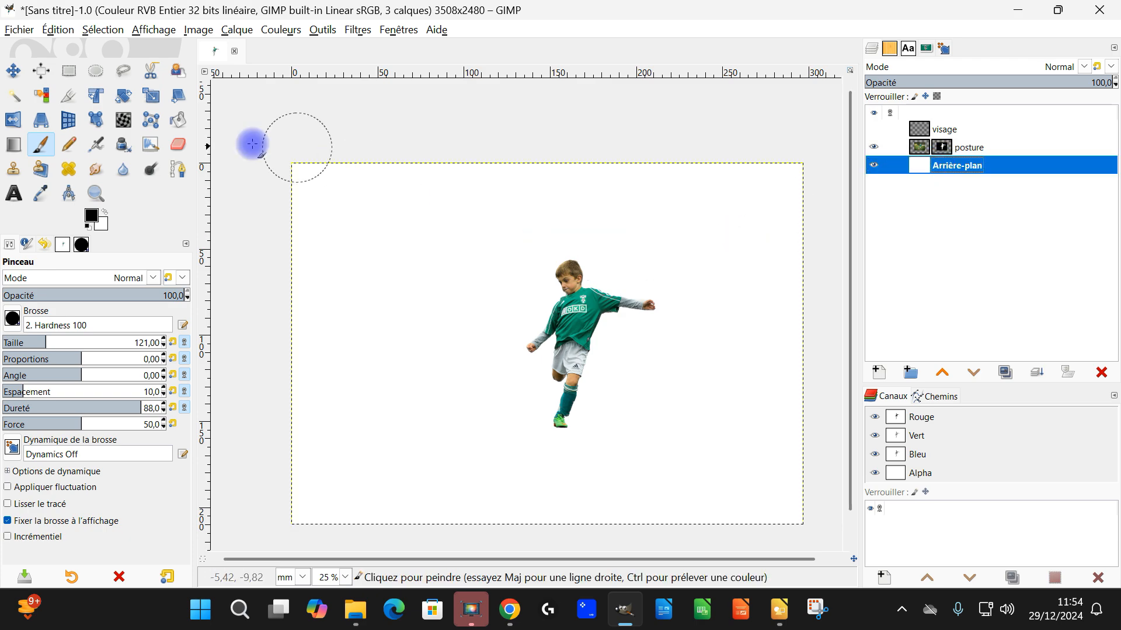
pyautogui.scroll(5, 588, 290)
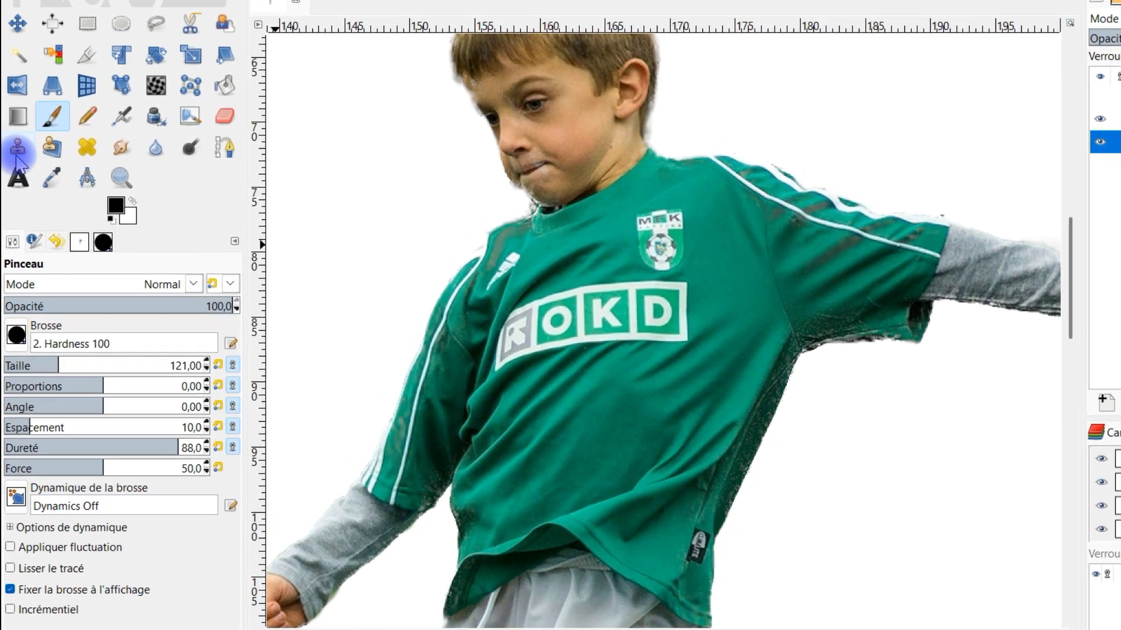
pyautogui.click(53, 178)
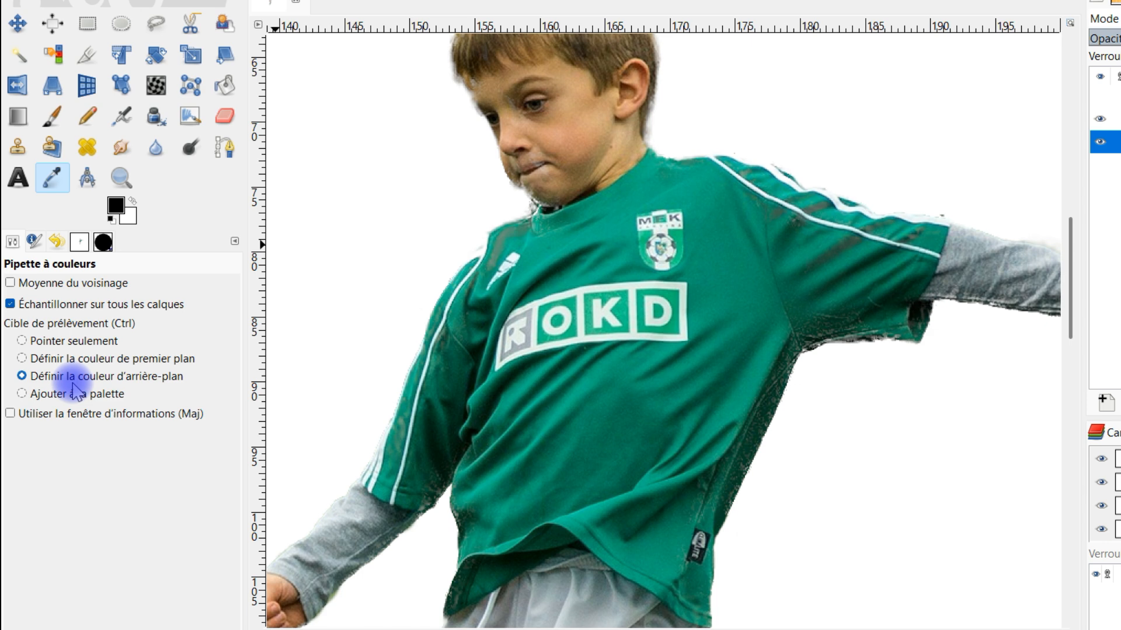
pyautogui.click(76, 358)
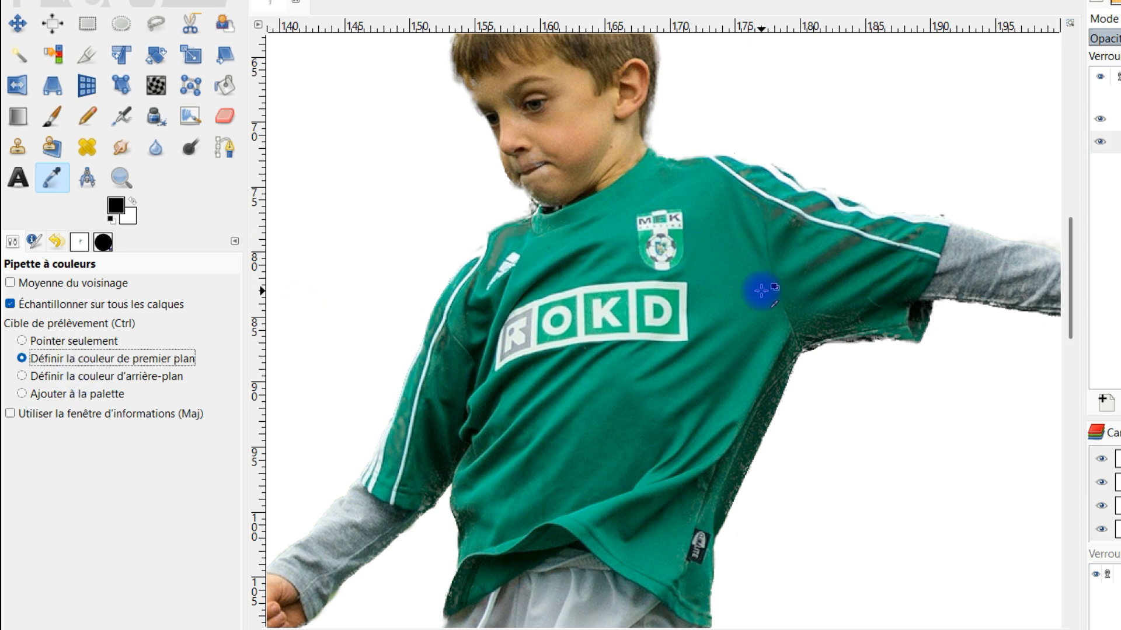
pyautogui.scroll(2, 595, 273)
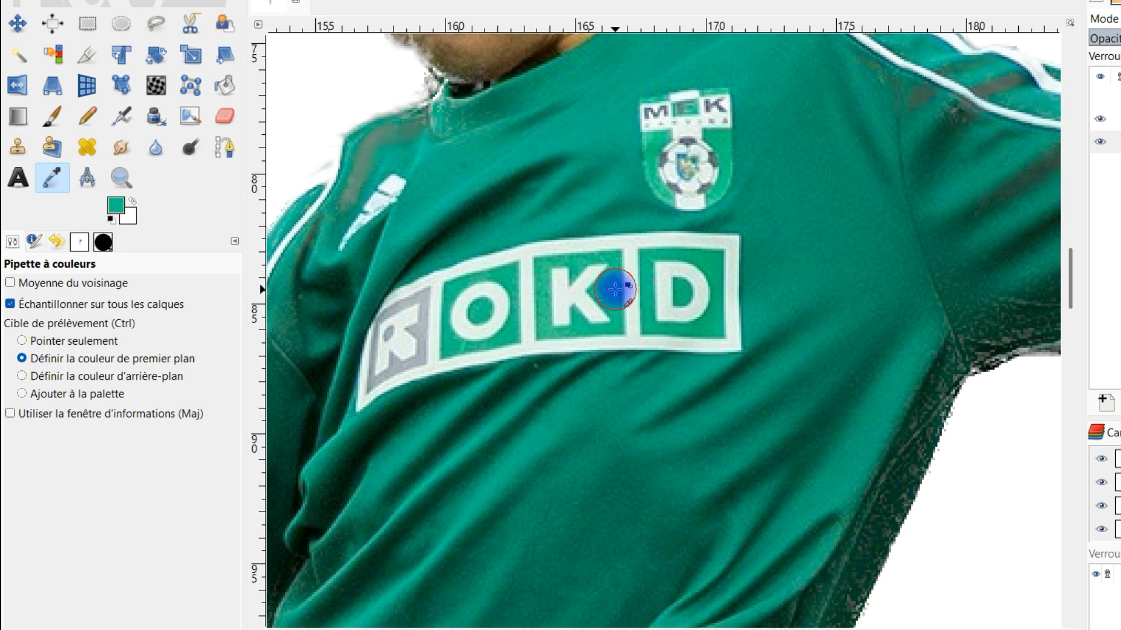
# Step: Sample a dark green from a shaded fold of the jersey as the background colour
pyautogui.click(67, 378)
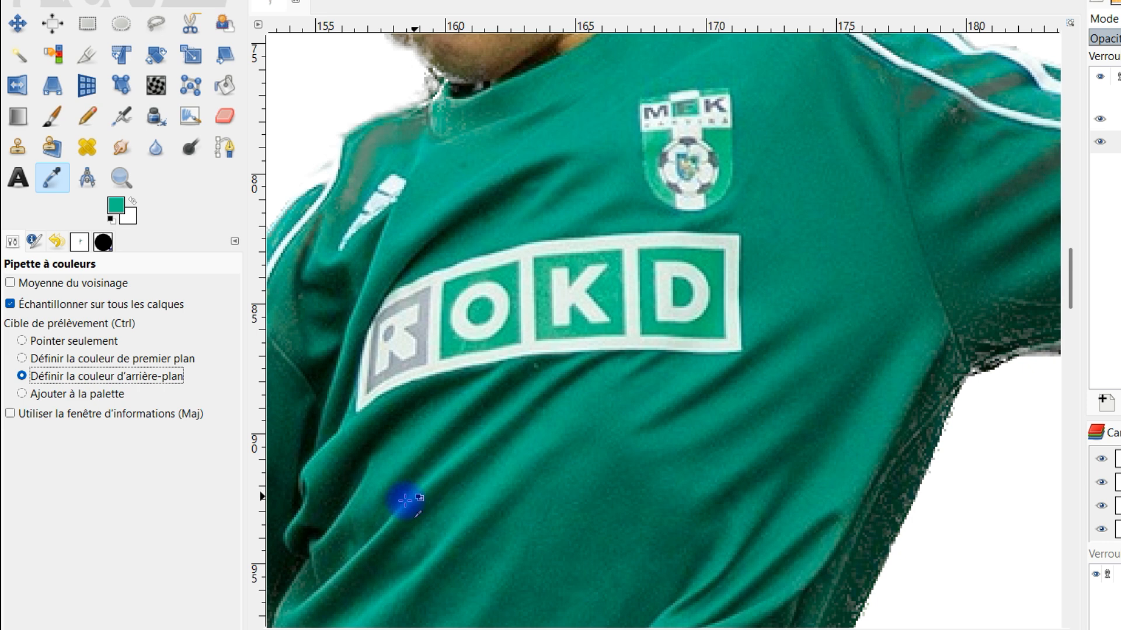
pyautogui.click(336, 458)
pyautogui.scroll(-7, 529, 411)
pyautogui.moveTo(614, 429); pyautogui.dragTo(818, 289)
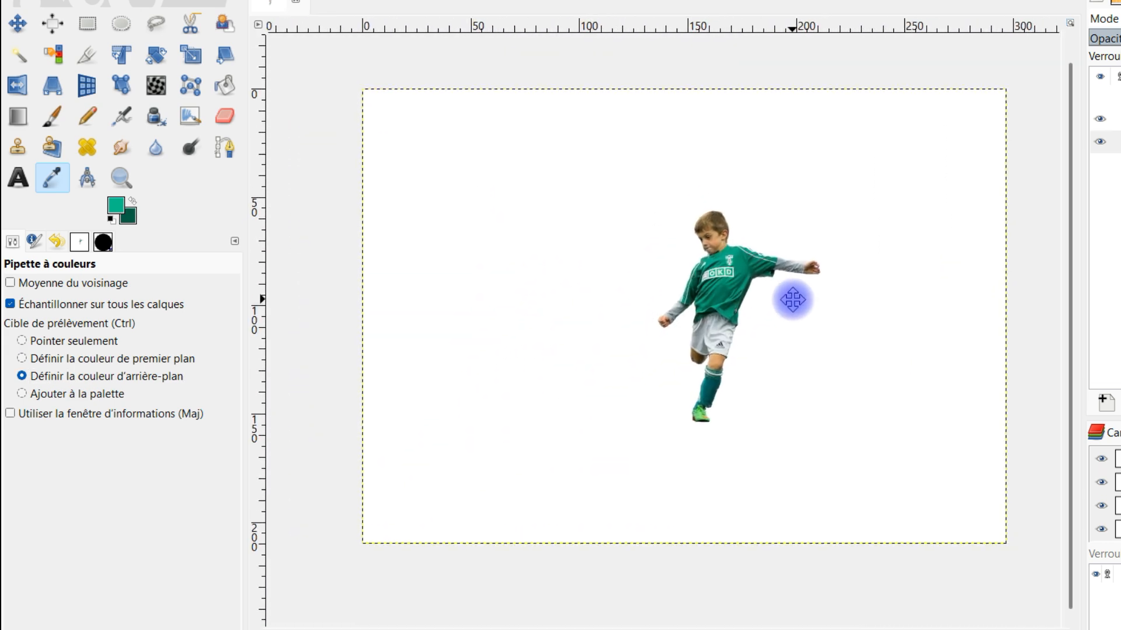
# Step: Activate the Gradient tool, try the PP vers AP (bord dur) gradient and settle on PP vers AP (RVB)
pyautogui.click(17, 116)
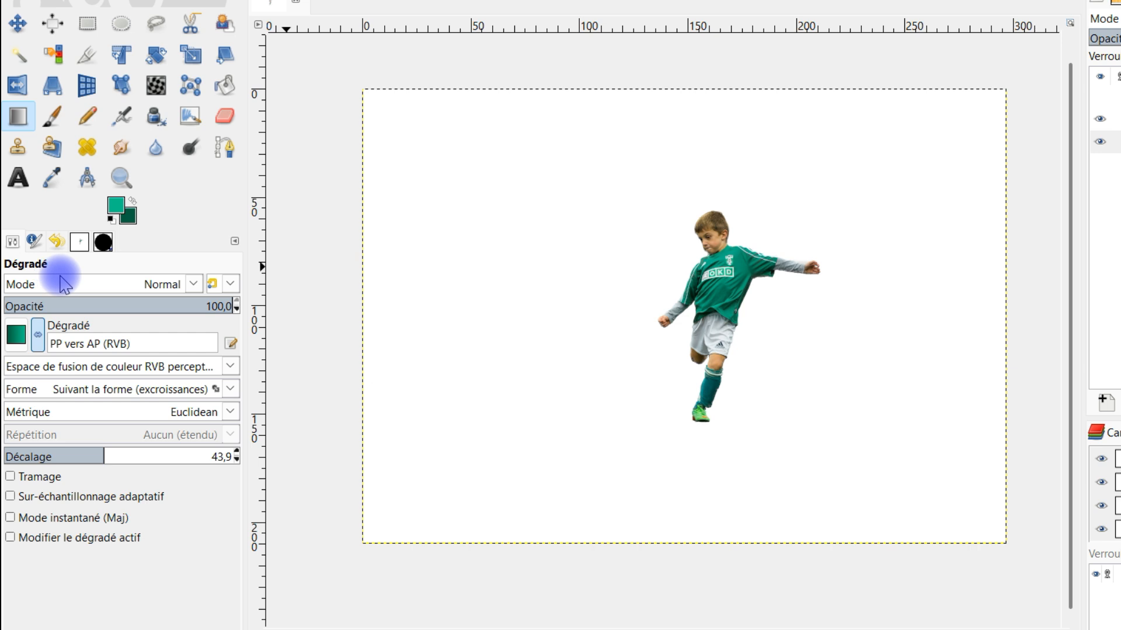
pyautogui.click(15, 337)
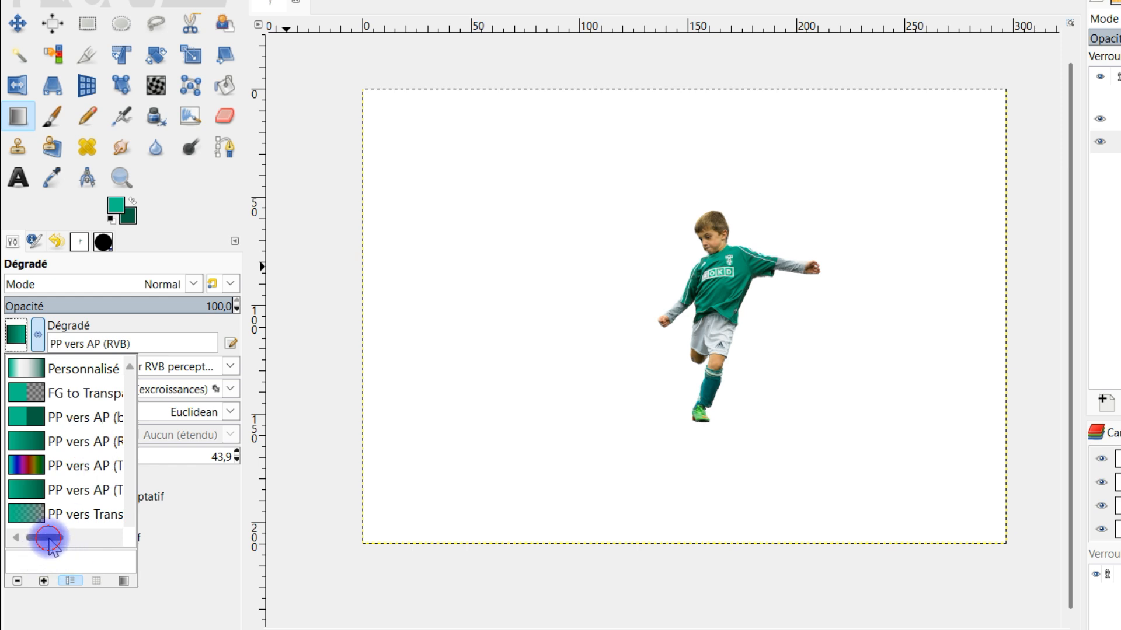
pyautogui.moveTo(49, 540); pyautogui.dragTo(66, 542)
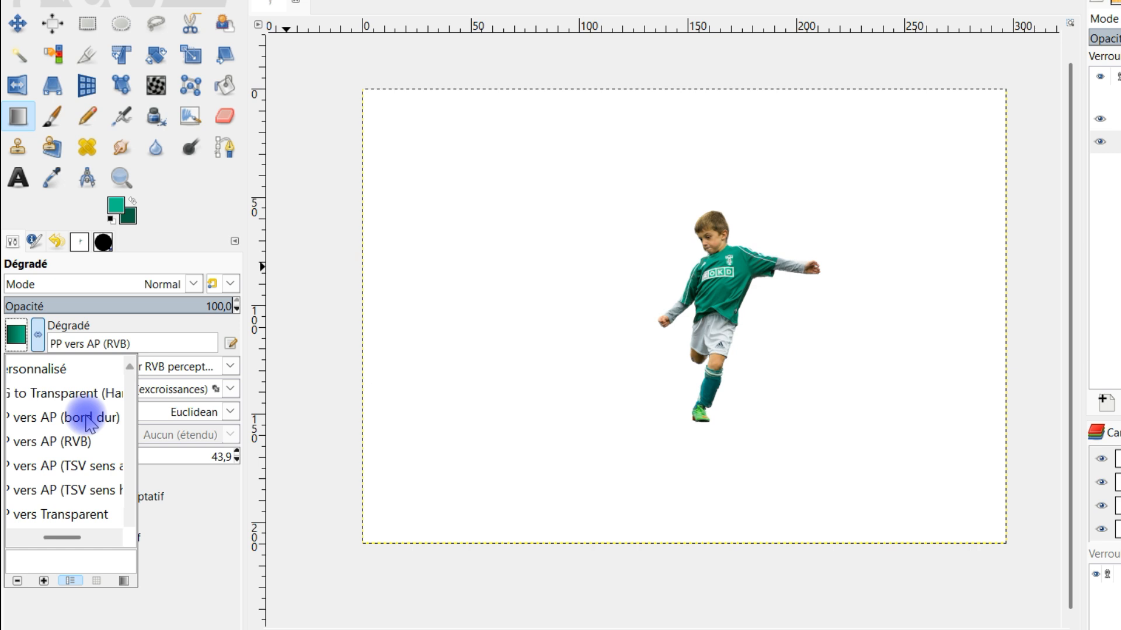
pyautogui.moveTo(70, 540); pyautogui.dragTo(30, 533)
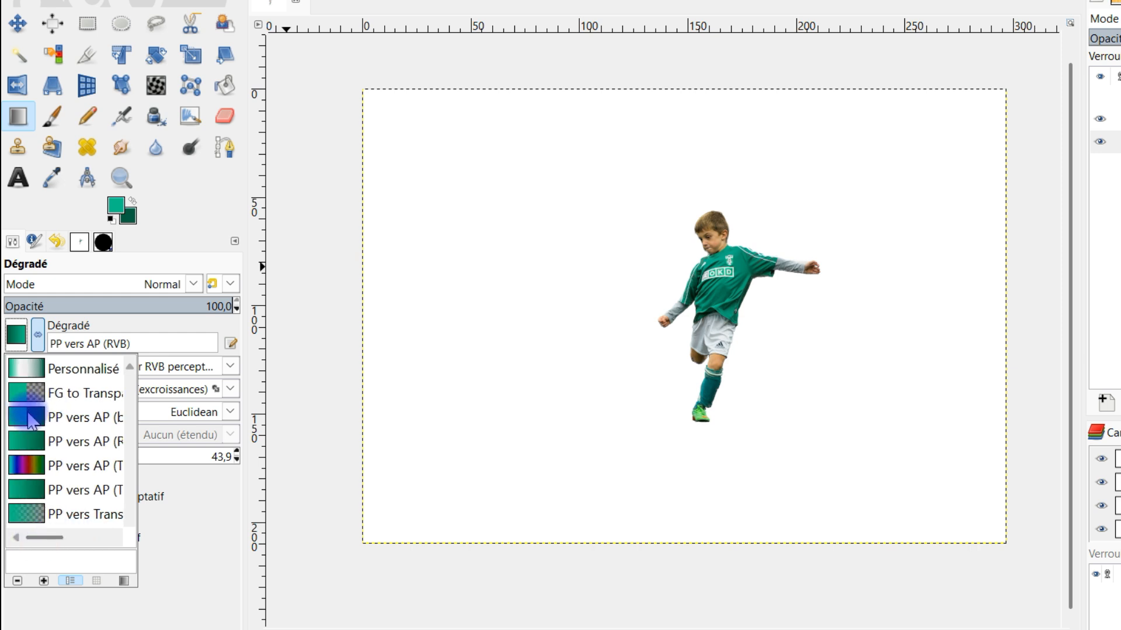
pyautogui.click(29, 418)
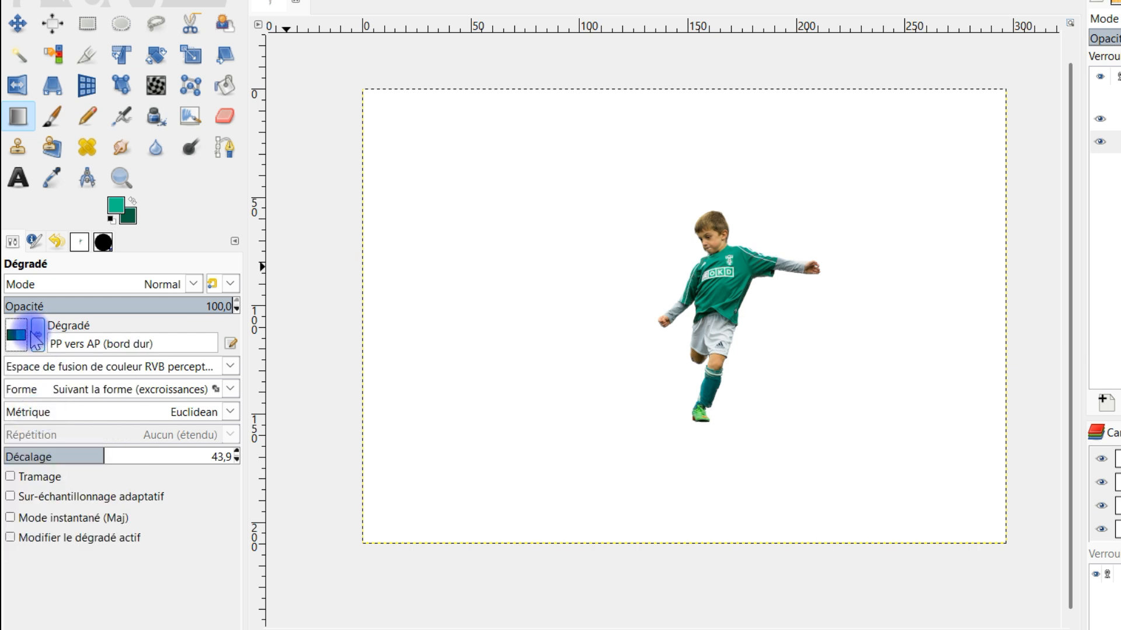
pyautogui.click(22, 345)
pyautogui.click(29, 443)
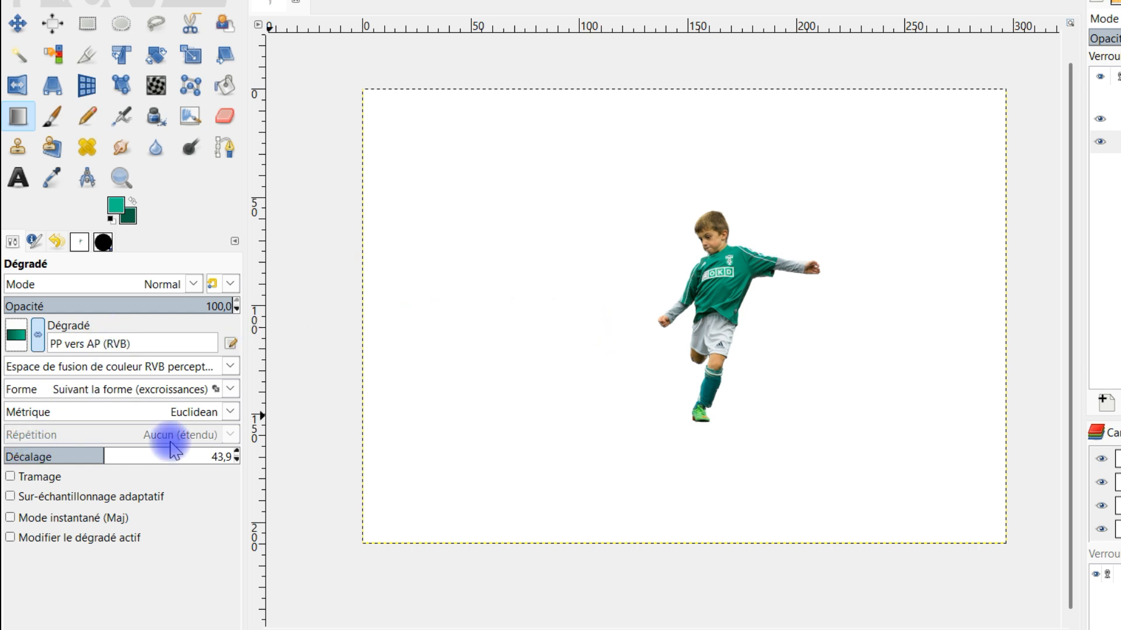
# Step: Set the gradient's shape to Radial and its offset to 0
pyautogui.click(167, 399)
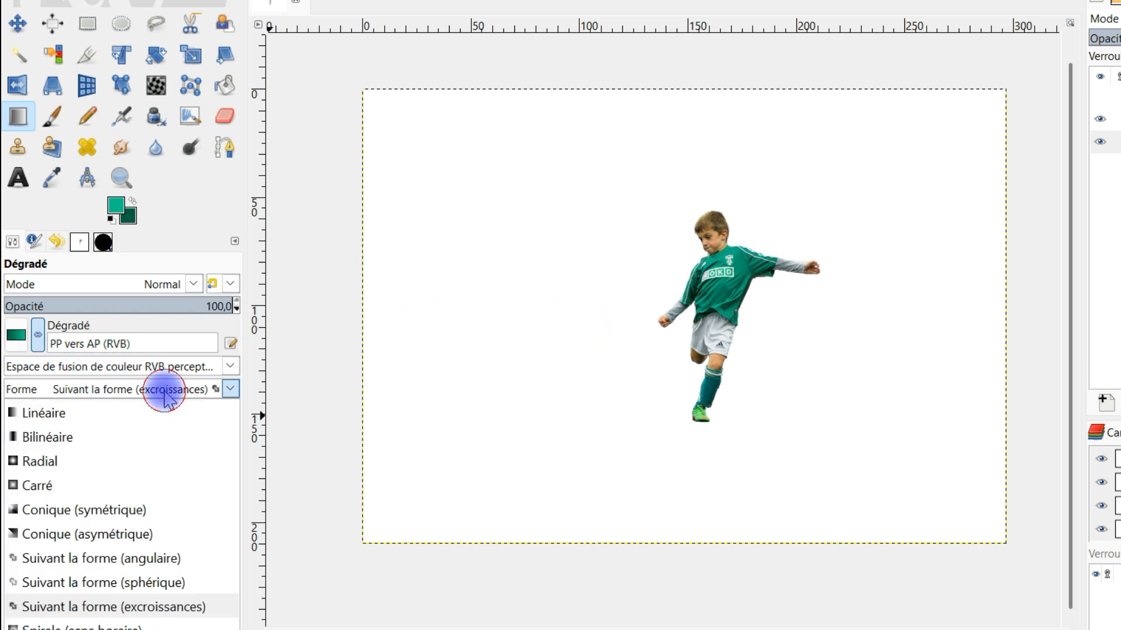
pyautogui.click(64, 461)
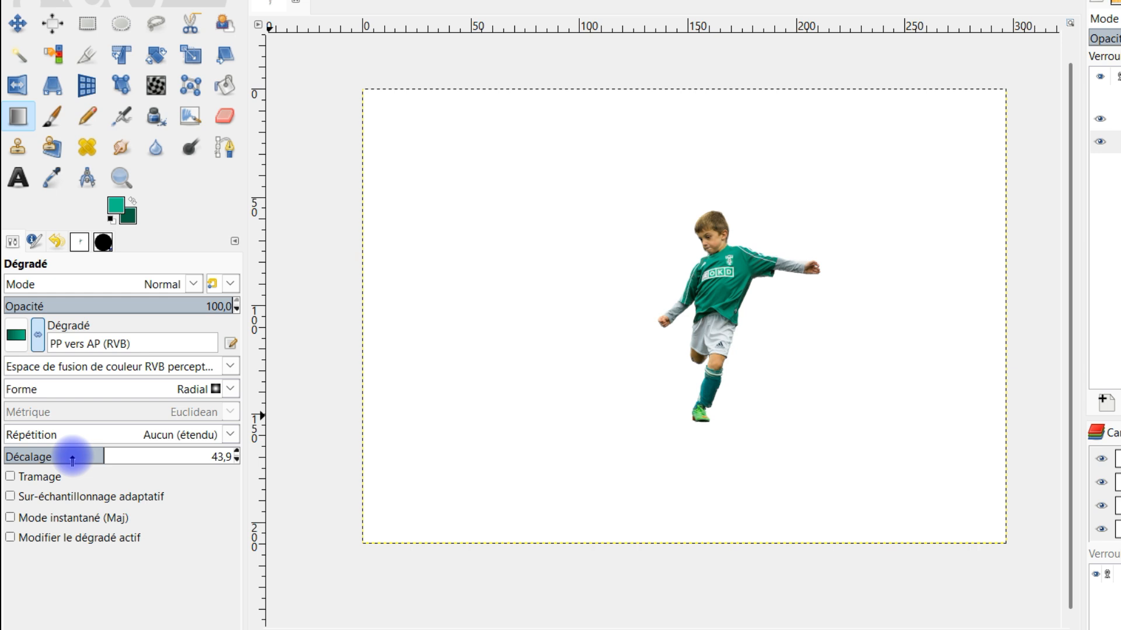
pyautogui.moveTo(88, 457); pyautogui.dragTo(10, 456)
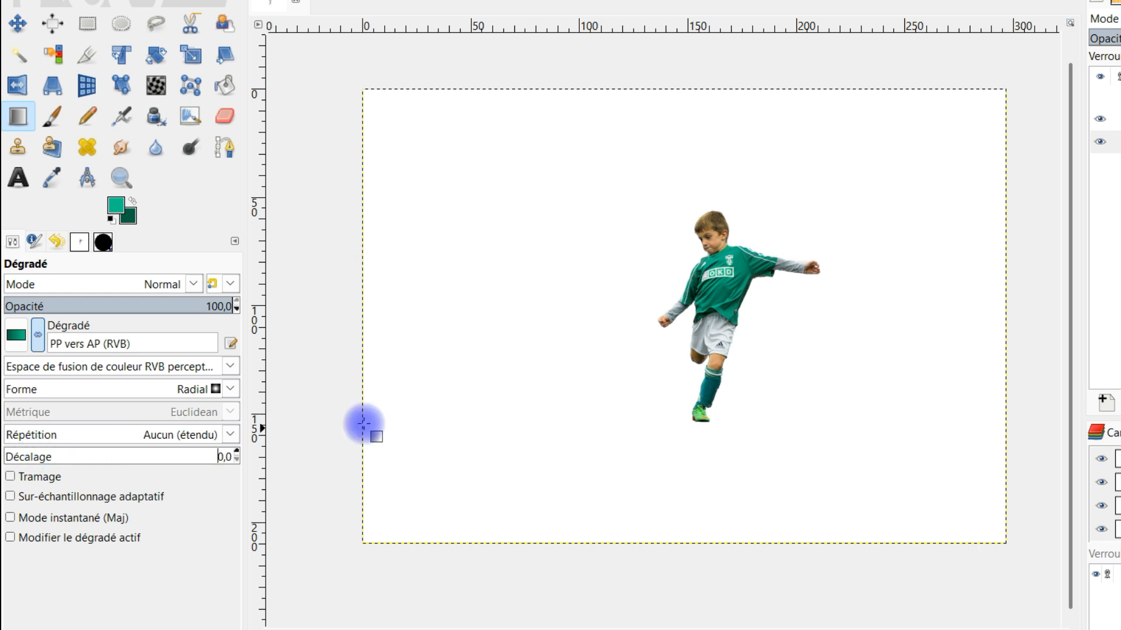
# Step: Draw a radial gradient from about 146, 103 mm to about 235, 170 mm and flip its direction to put light green in the centre
pyautogui.moveTo(678, 313); pyautogui.dragTo(871, 454)
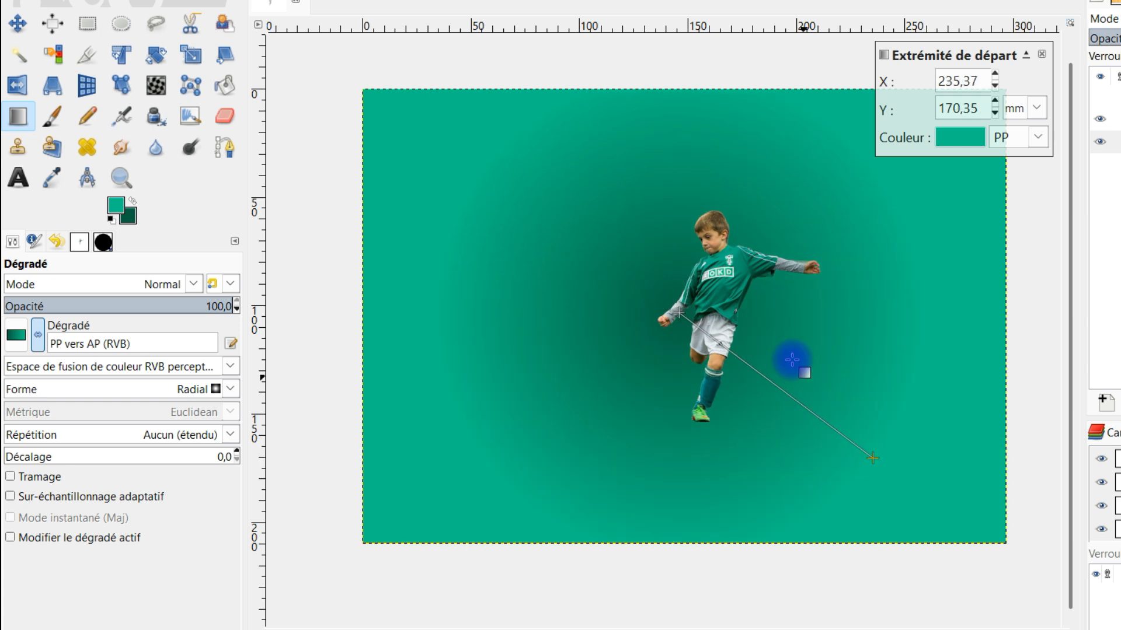
pyautogui.click(38, 337)
pyautogui.scroll(1, 838, 375)
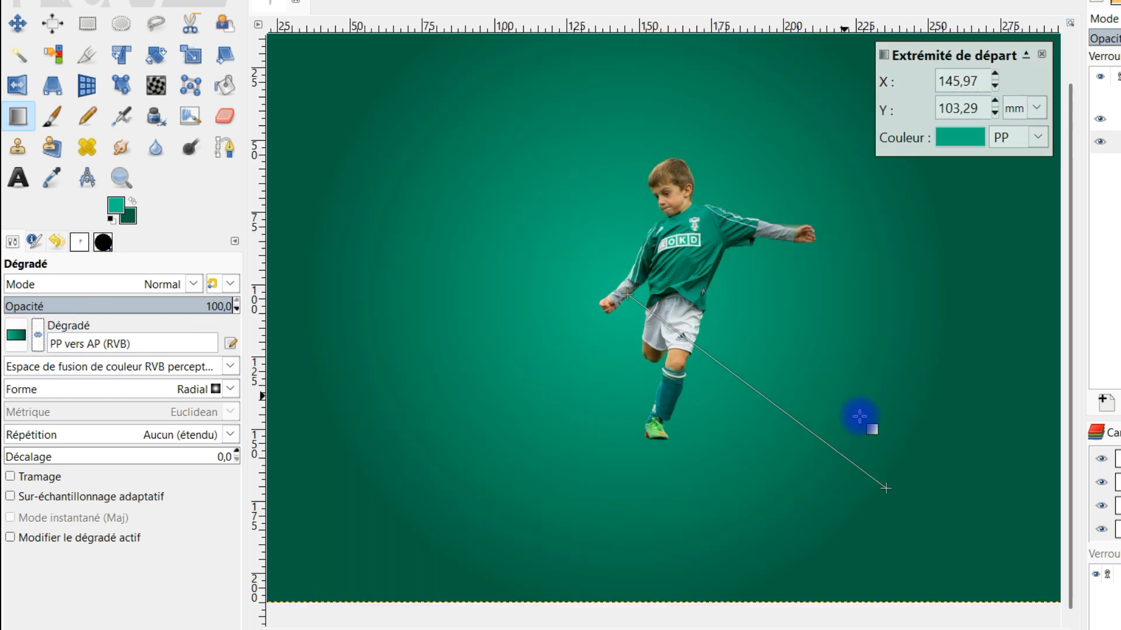
# Step: Move the gradient's end point to about 236, 182 mm and its start point to about 144, 110 mm, then apply it
pyautogui.moveTo(884, 488); pyautogui.dragTo(892, 524)
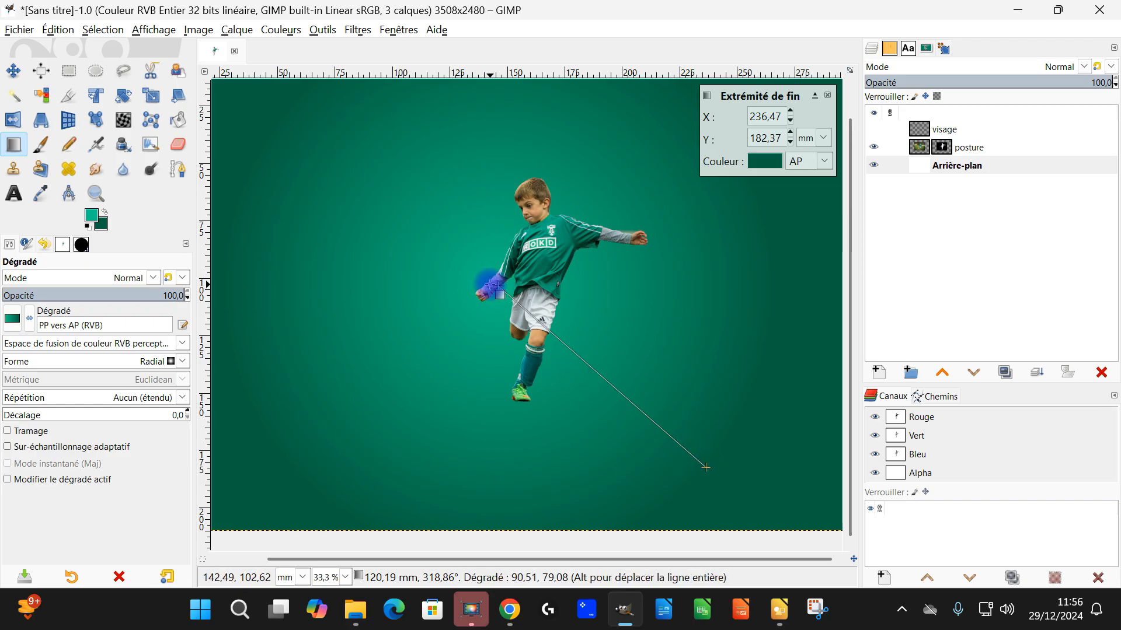
pyautogui.moveTo(495, 287); pyautogui.dragTo(499, 317)
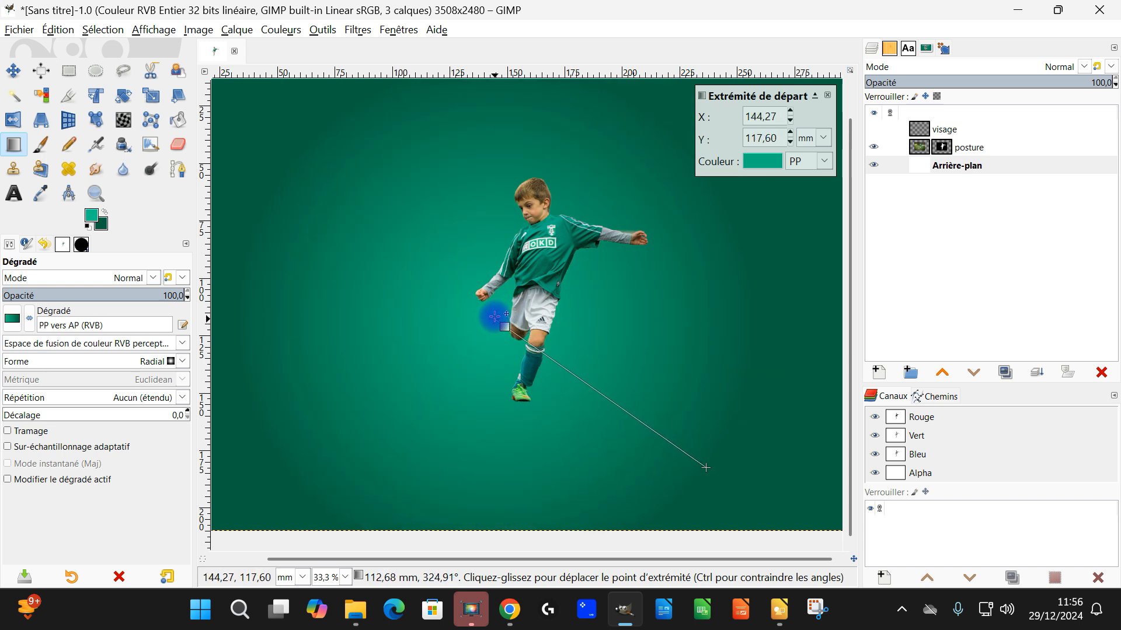
pyautogui.moveTo(495, 310); pyautogui.dragTo(493, 301)
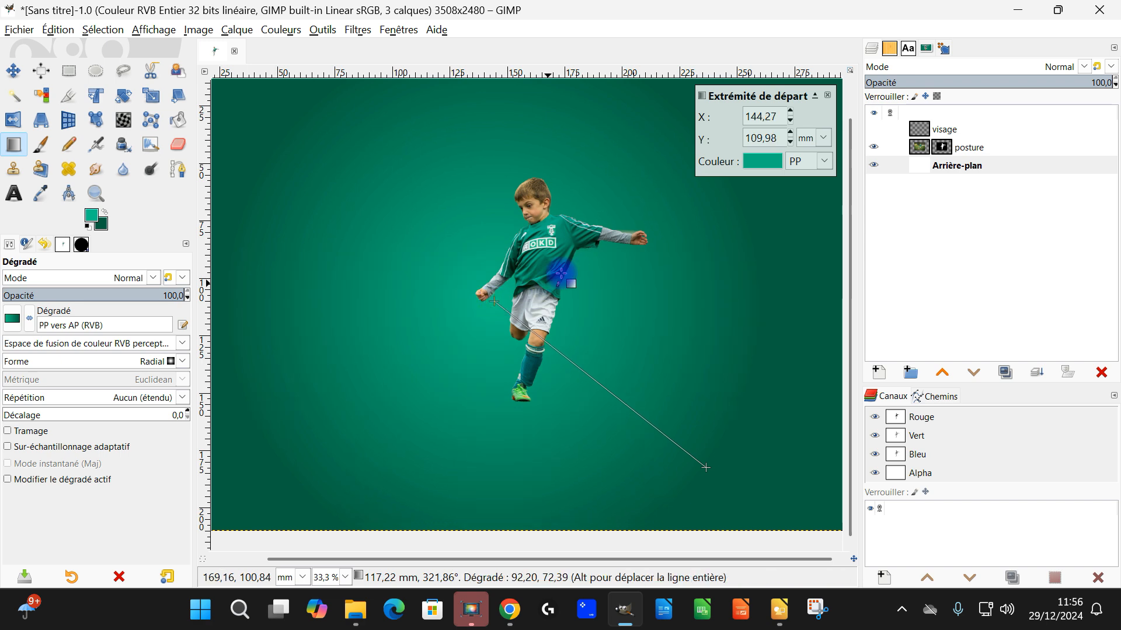
pyautogui.press('Return')
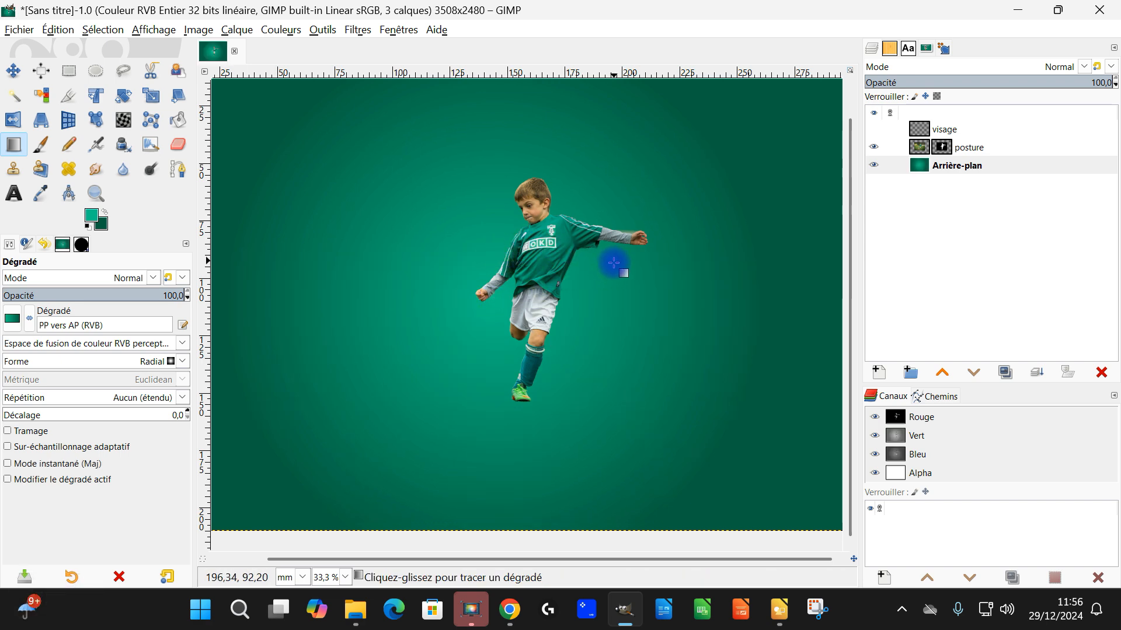
# Step: Check the gradient background and make the visage layer visible over the boy
pyautogui.keyDown('ctrl'); pyautogui.scroll(-2, 613, 263); pyautogui.keyUp('ctrl')
pyautogui.keyDown('ctrl'); pyautogui.scroll(2, 595, 263); pyautogui.keyUp('ctrl')
pyautogui.scroll(1, 634, 286)
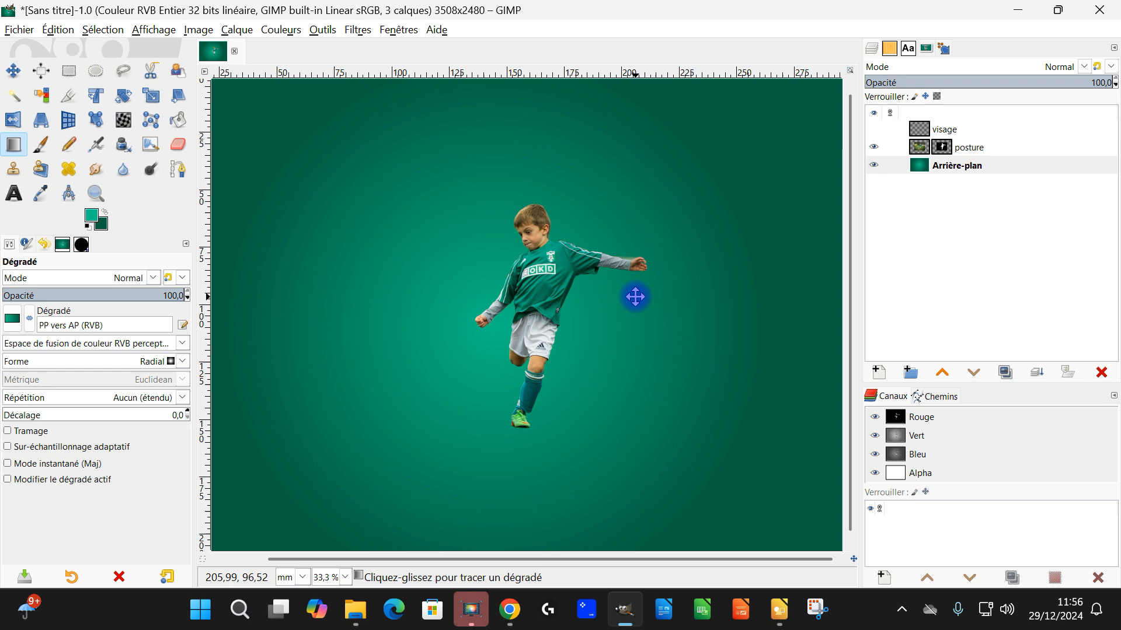
pyautogui.click(874, 130)
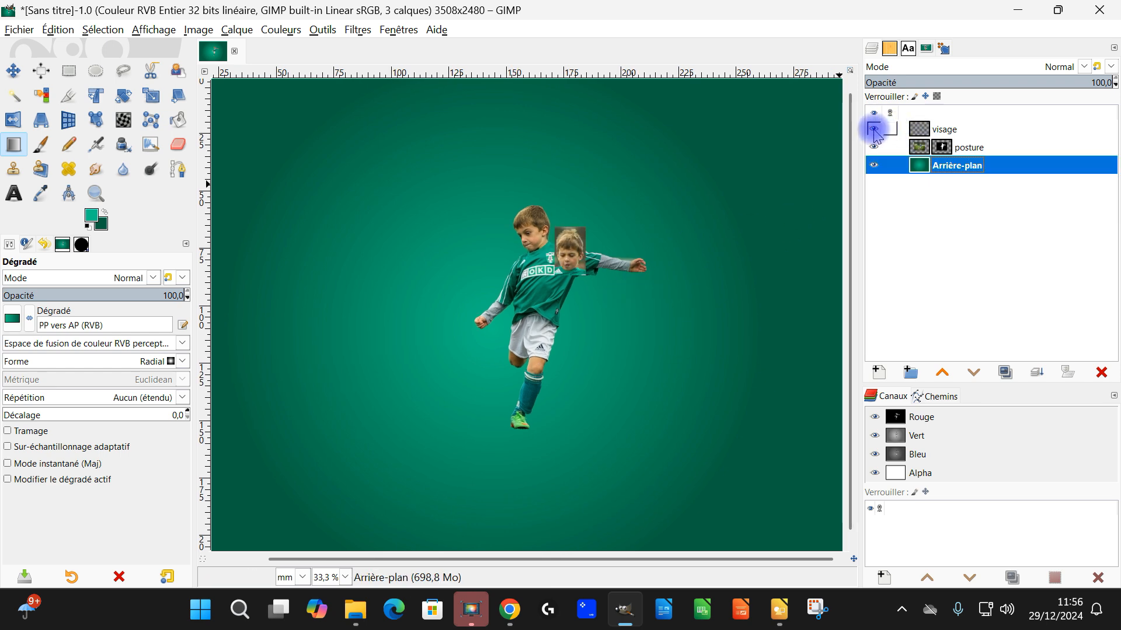
pyautogui.keyDown('ctrl'); pyautogui.scroll(2, 505, 290); pyautogui.keyUp('ctrl')
pyautogui.moveTo(622, 283); pyautogui.dragTo(549, 249)
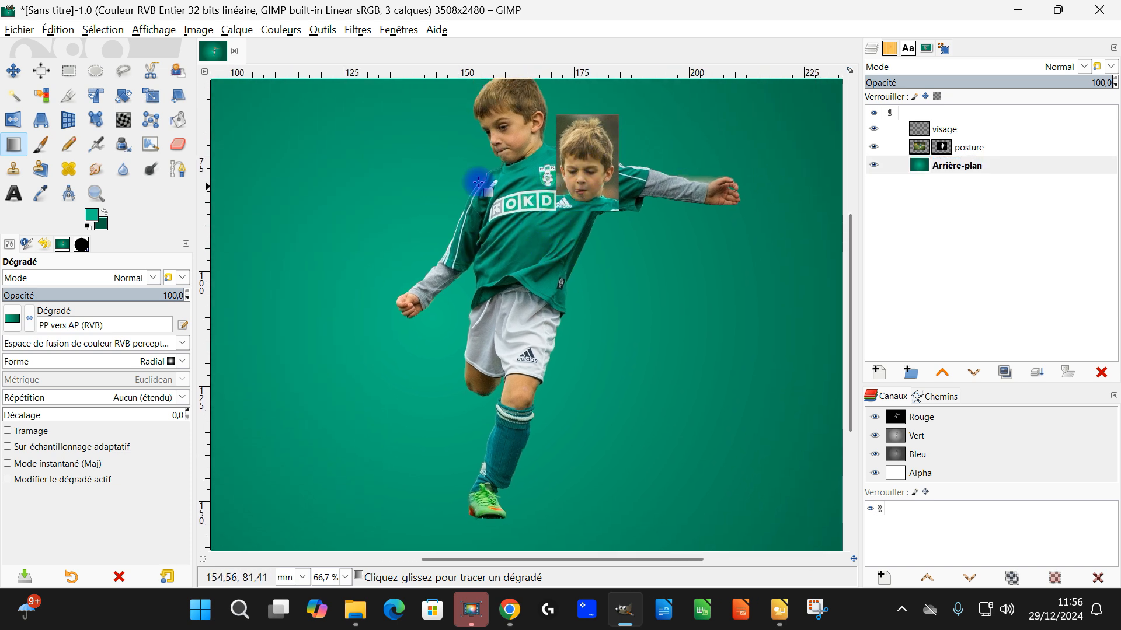
# Step: Lower the visage layer one level below posture and move the face photo left, partly behind the kicking boy's head and shoulder
pyautogui.click(929, 132)
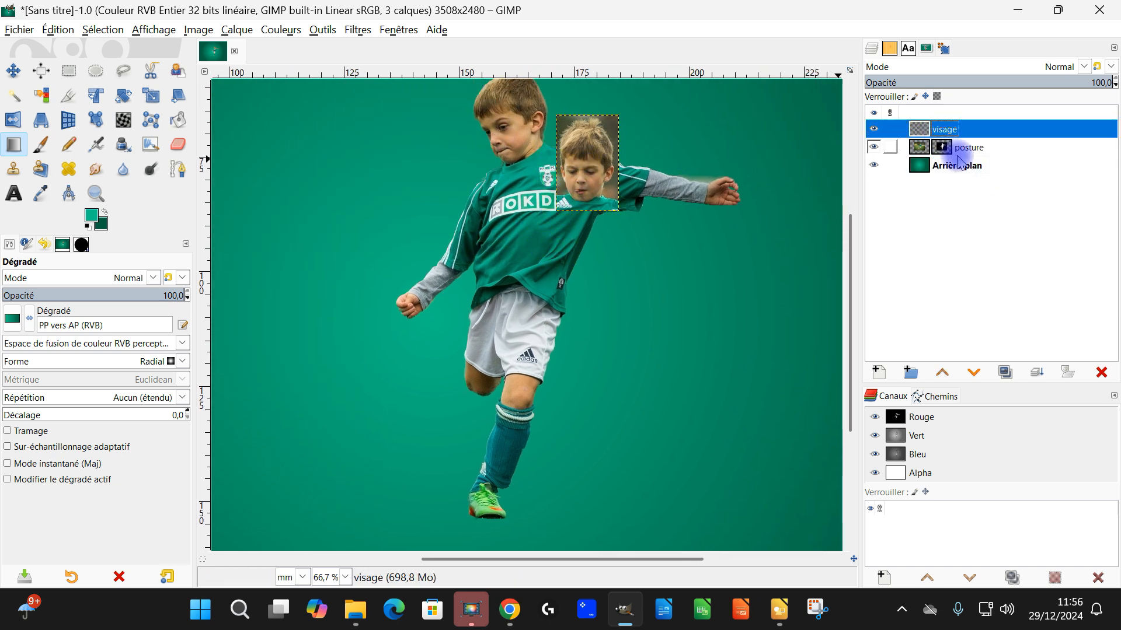
pyautogui.click(973, 375)
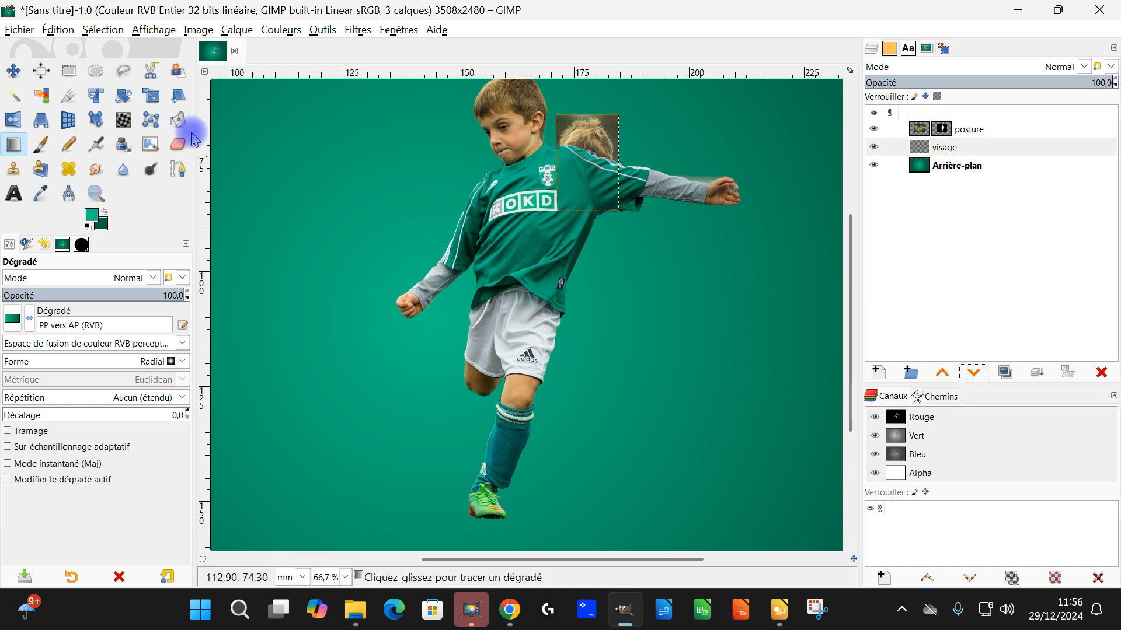
pyautogui.click(14, 71)
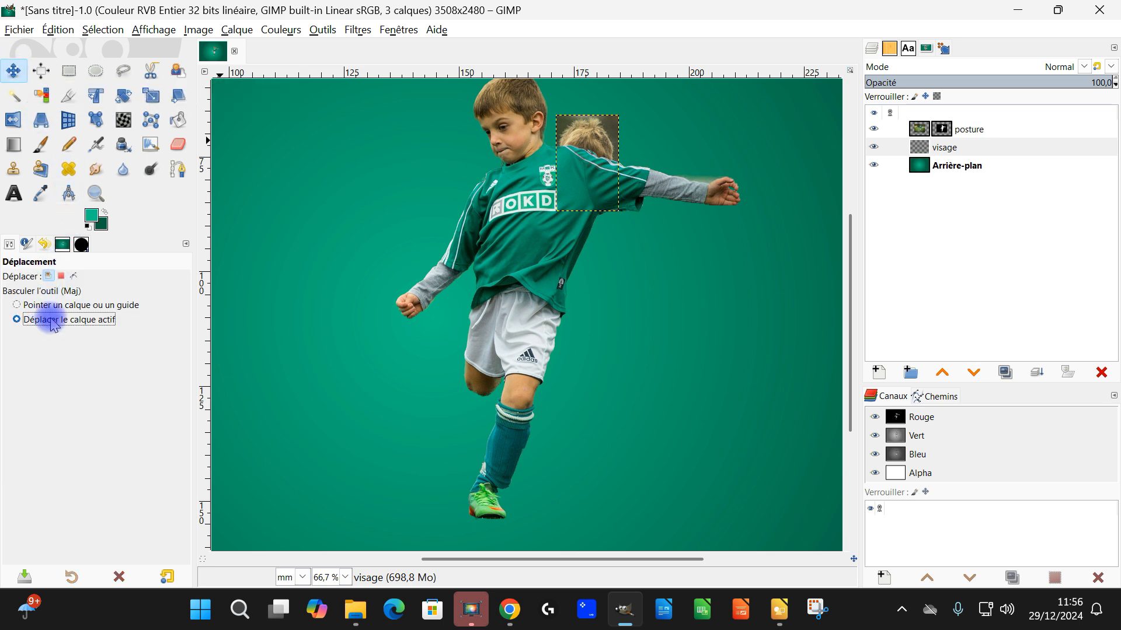
pyautogui.click(48, 277)
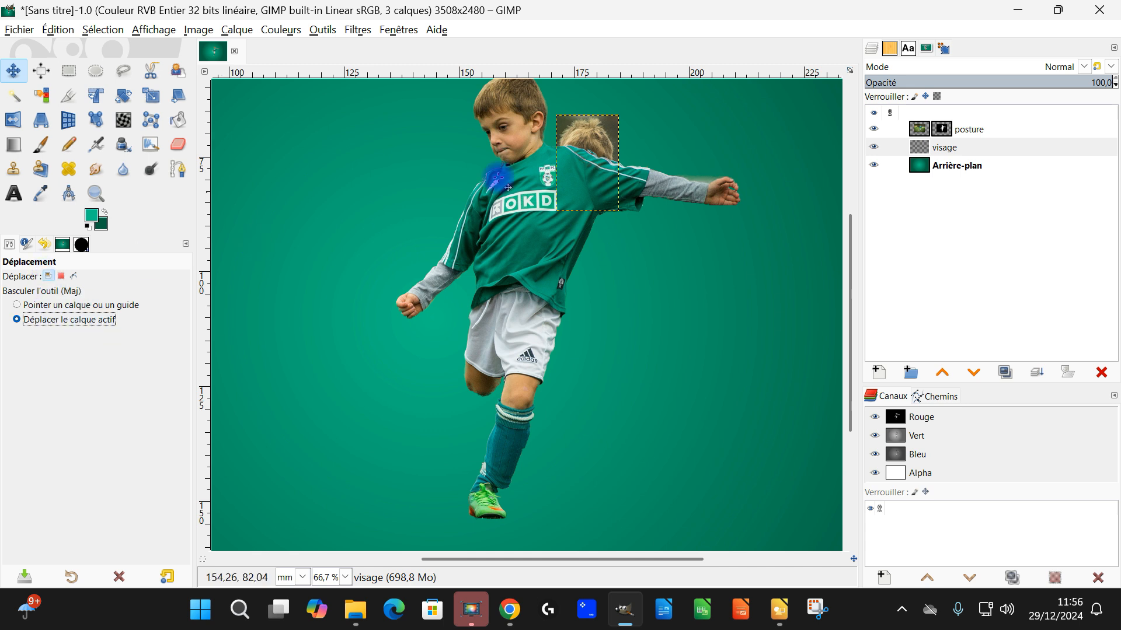
pyautogui.click(903, 144)
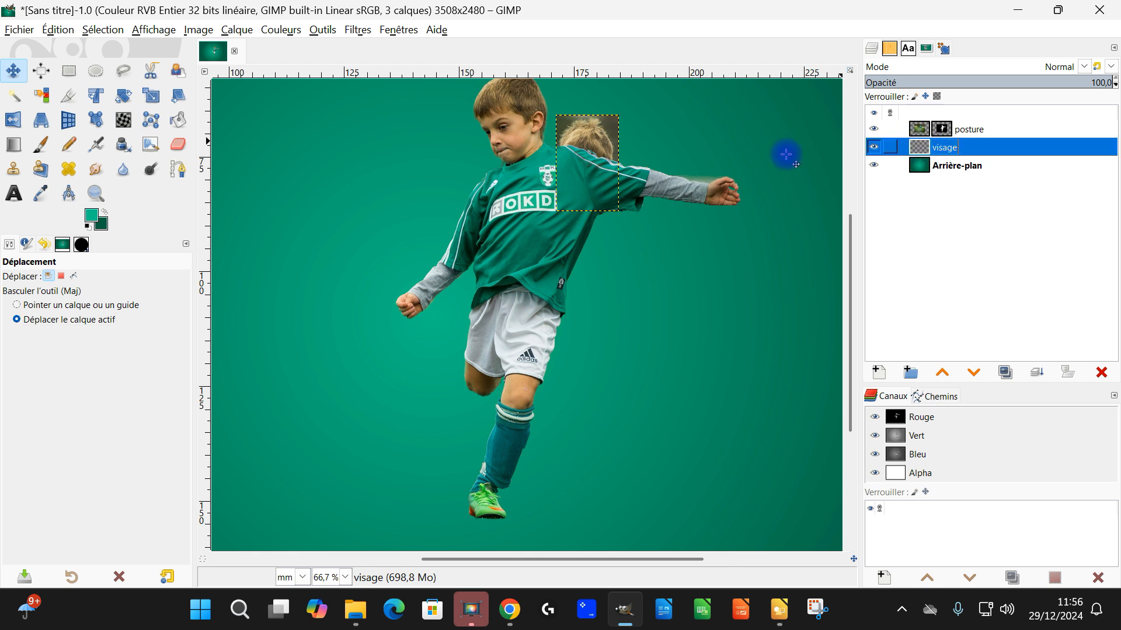
pyautogui.moveTo(598, 142); pyautogui.dragTo(477, 139)
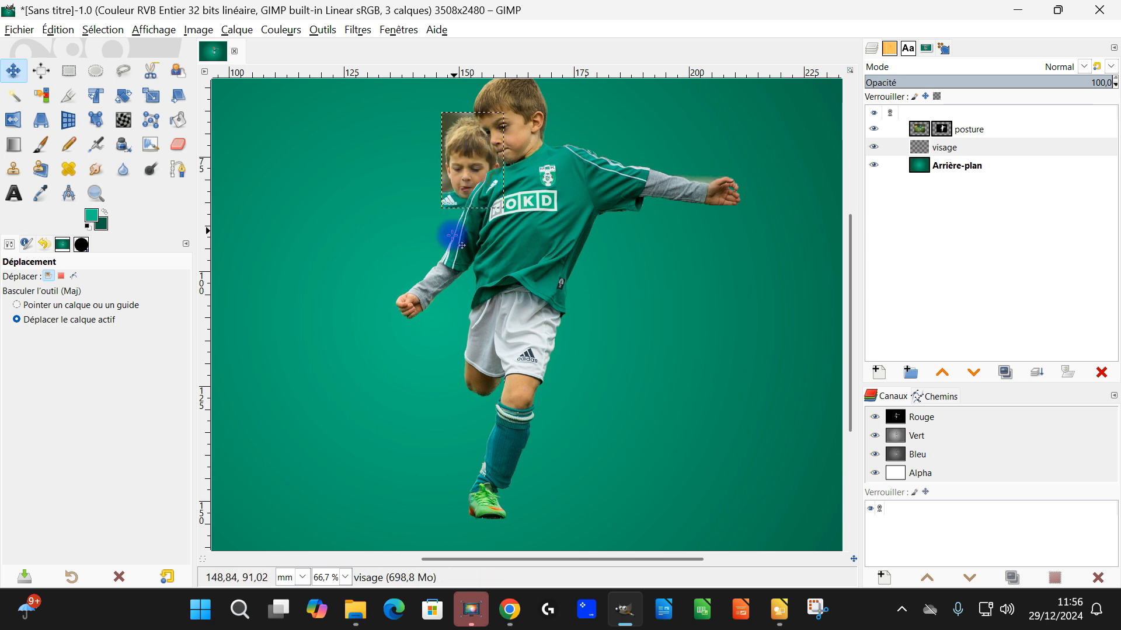
# Step: Scale the visage layer proportionally to about 56 by 86 mm and place it to the left behind the kicking boy
pyautogui.scroll(-2, 458, 256)
pyautogui.scroll(2, 464, 298)
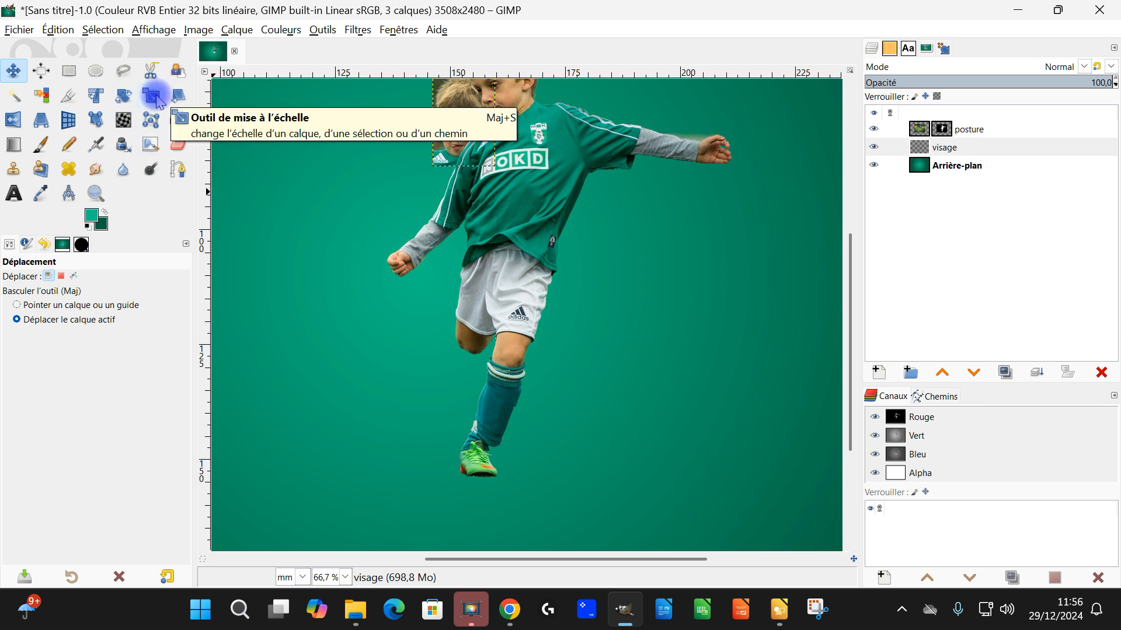
pyautogui.click(155, 99)
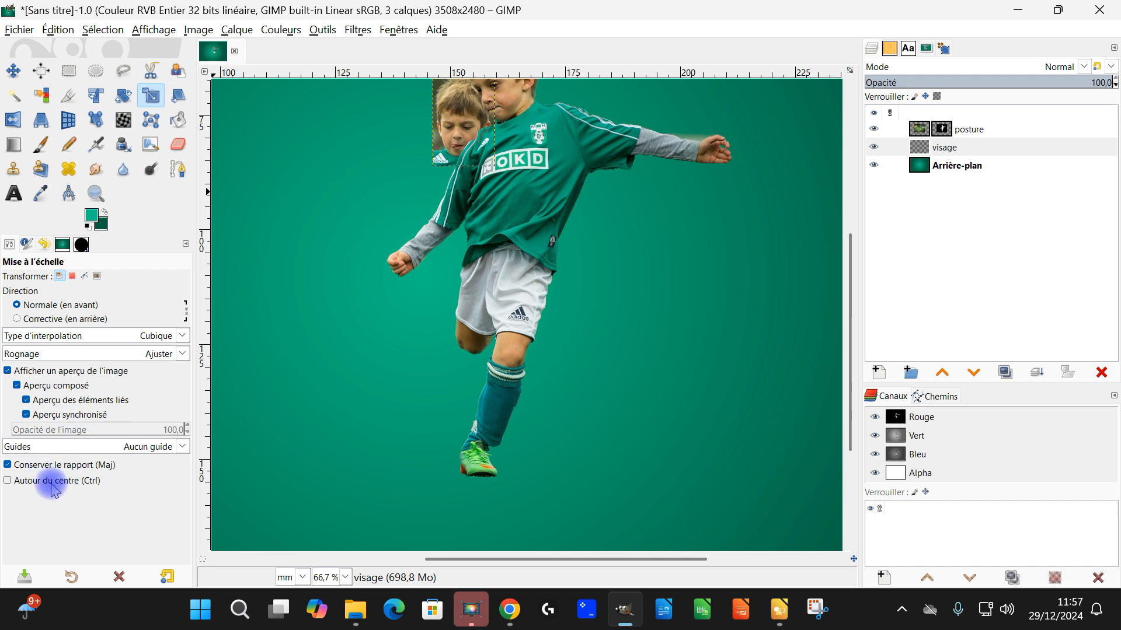
pyautogui.click(454, 114)
pyautogui.moveTo(433, 166); pyautogui.dragTo(193, 432)
pyautogui.moveTo(377, 275); pyautogui.dragTo(415, 241)
pyautogui.scroll(-1, 435, 248)
pyautogui.scroll(1, 485, 178)
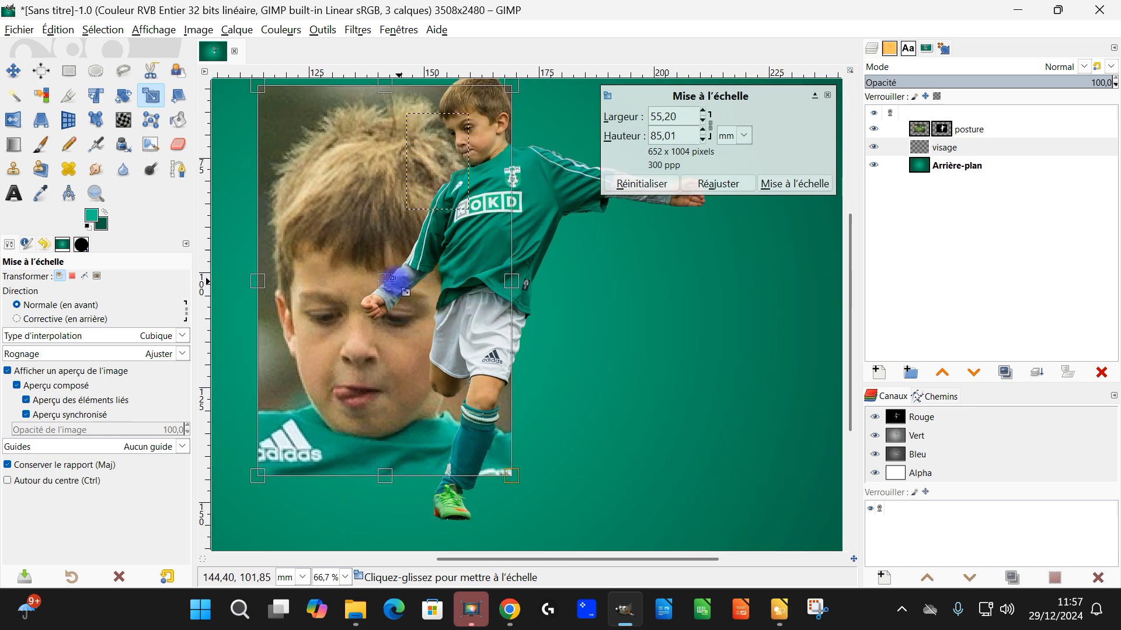
pyautogui.moveTo(390, 281); pyautogui.dragTo(396, 276)
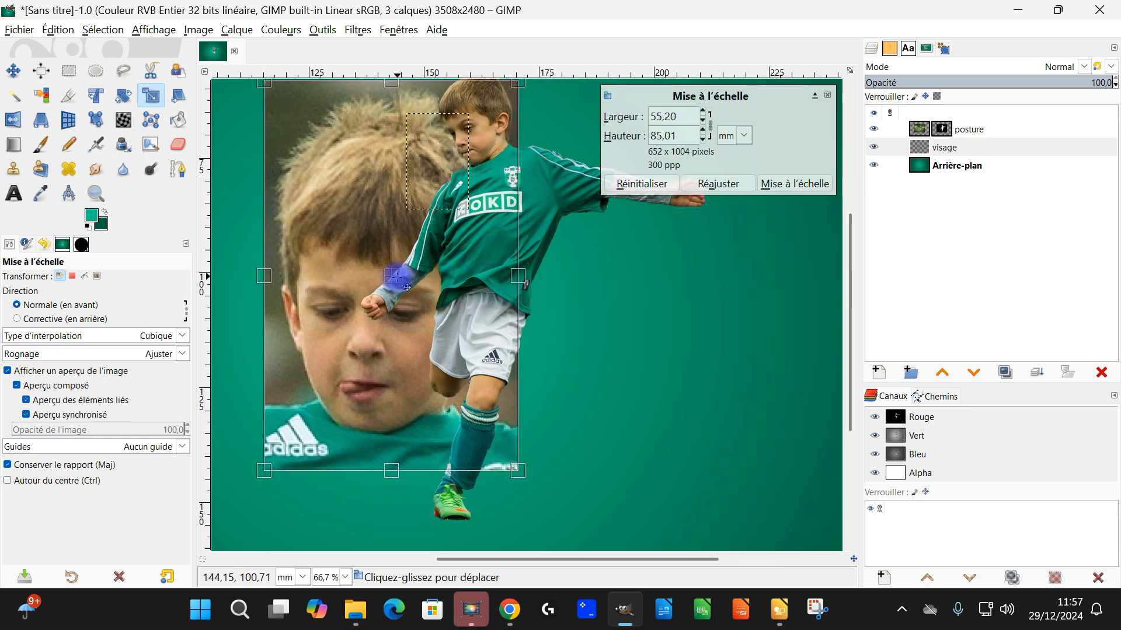
pyautogui.moveTo(265, 481); pyautogui.dragTo(261, 484)
pyautogui.click(785, 182)
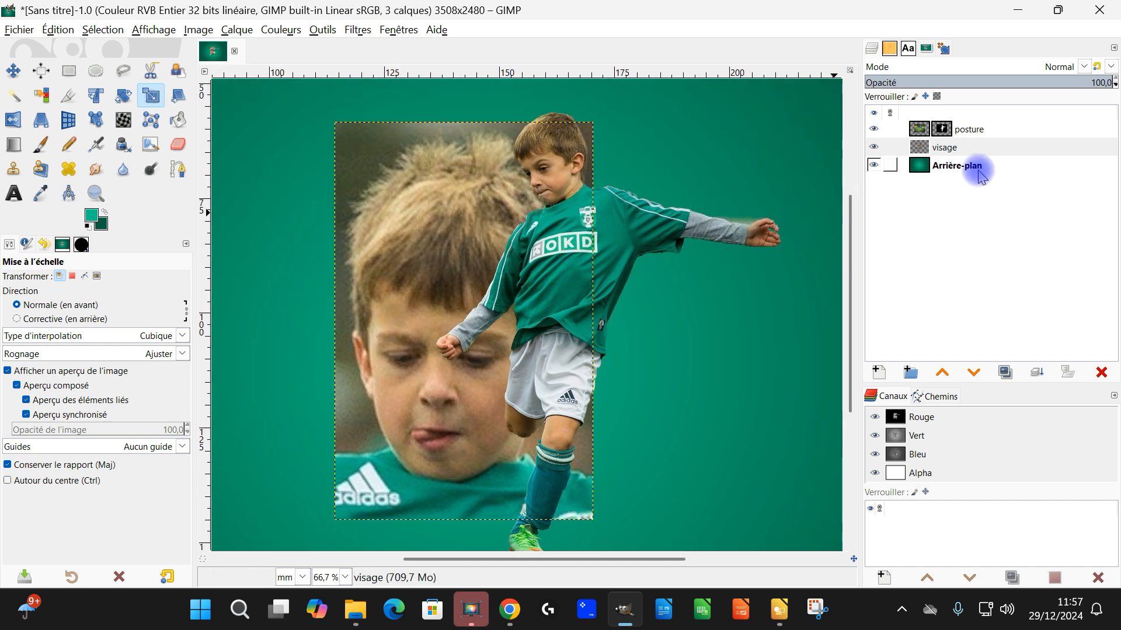
# Step: Add a layer mask initialised to Blanc (opacité complète) to the visage layer
pyautogui.rightClick(930, 153)
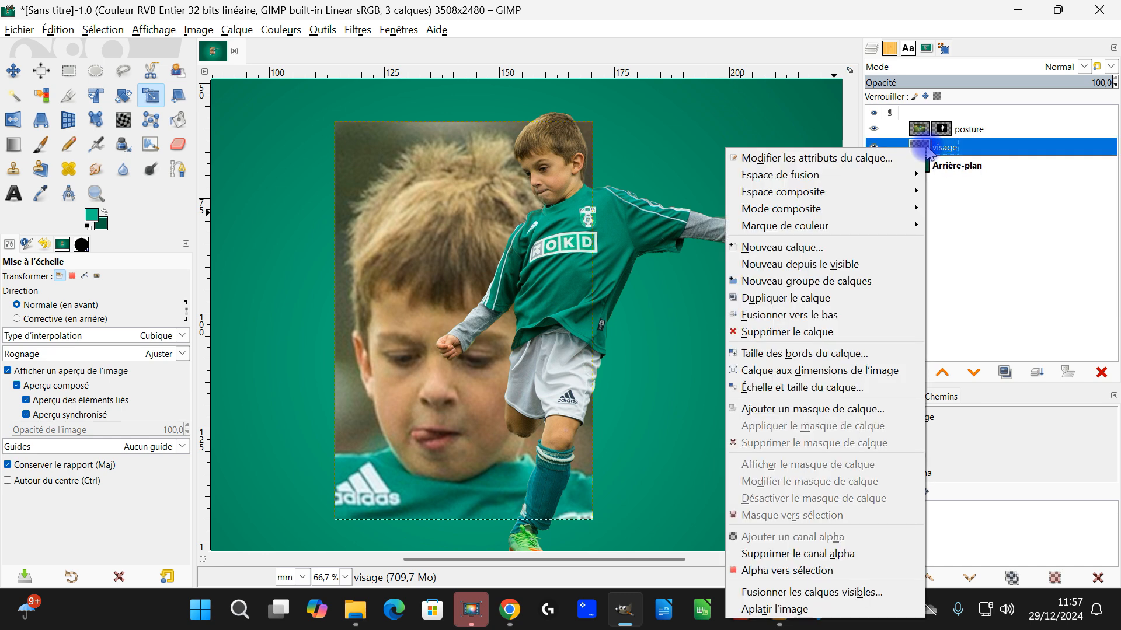
pyautogui.click(853, 412)
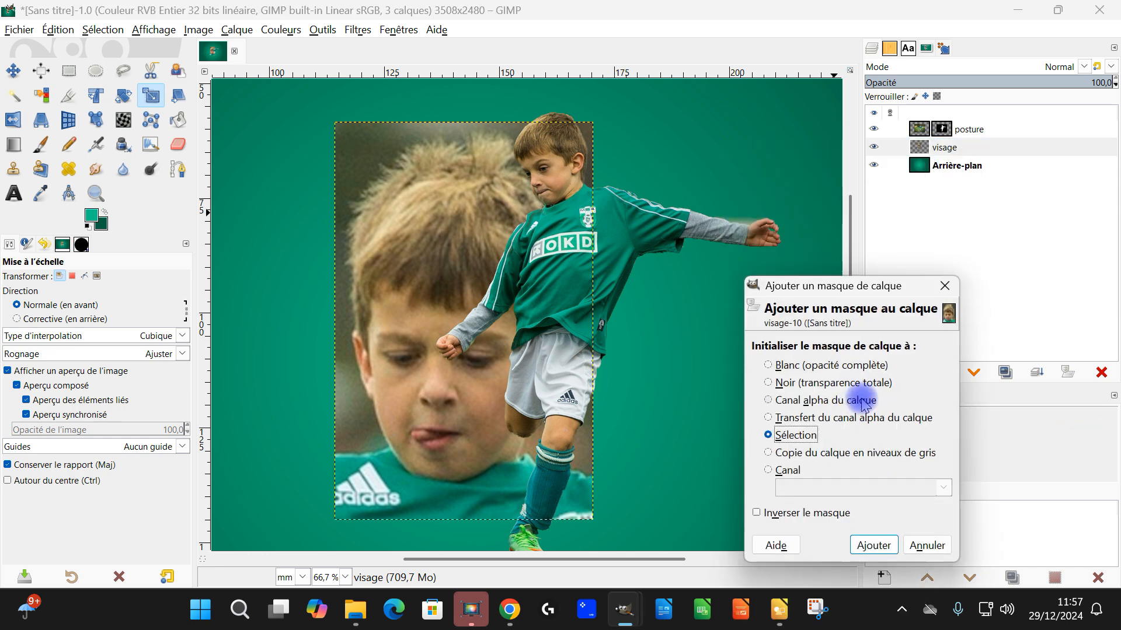
pyautogui.click(794, 367)
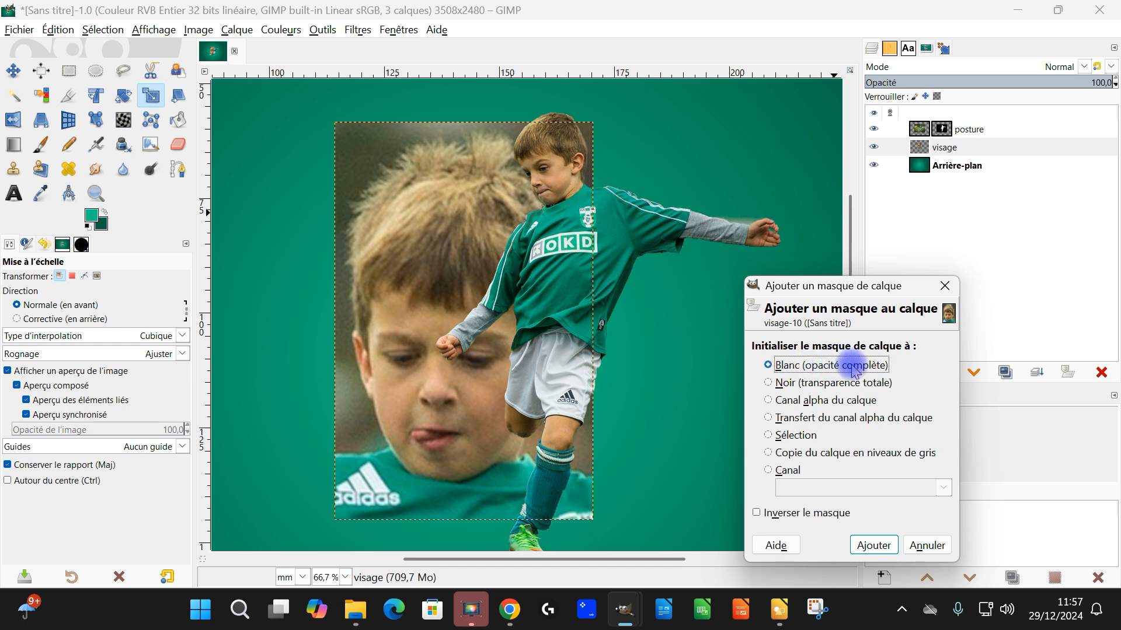
pyautogui.click(873, 546)
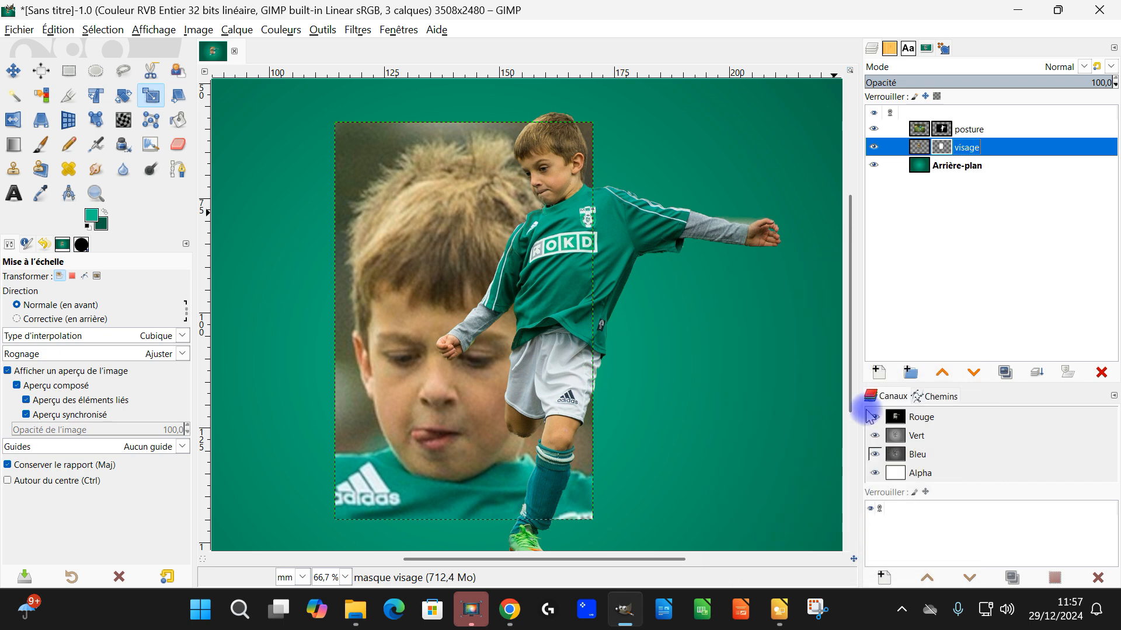
# Step: Paint the visage mask black with the 2. Hardness 075 brush at size 87 to hide the photo backdrop around the large head's hair
pyautogui.click(37, 150)
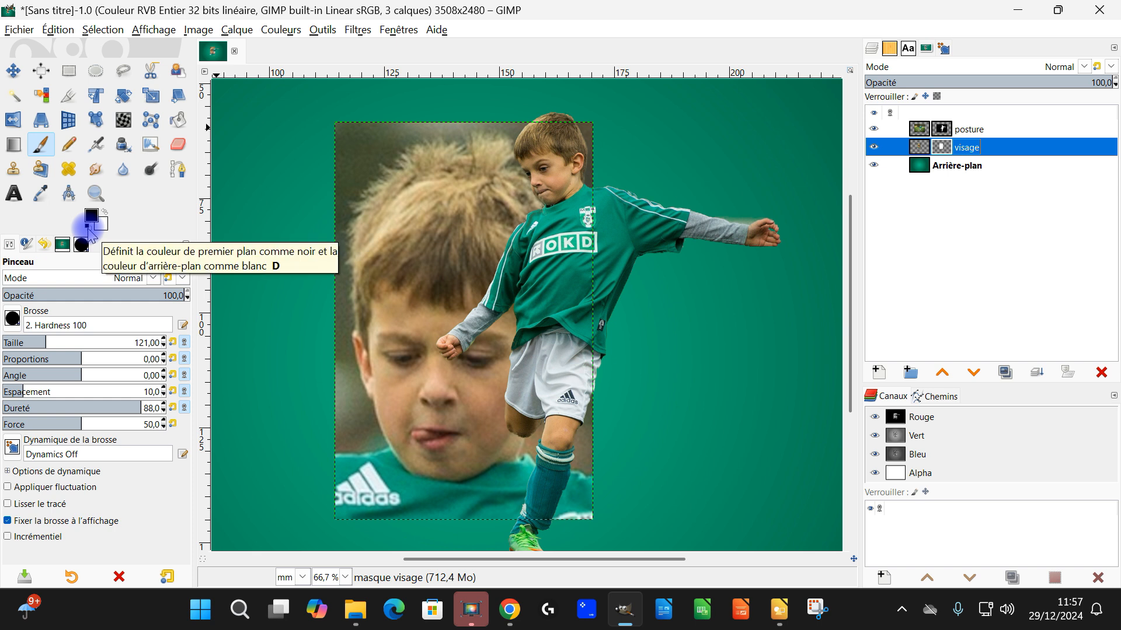
pyautogui.click(10, 320)
pyautogui.click(56, 361)
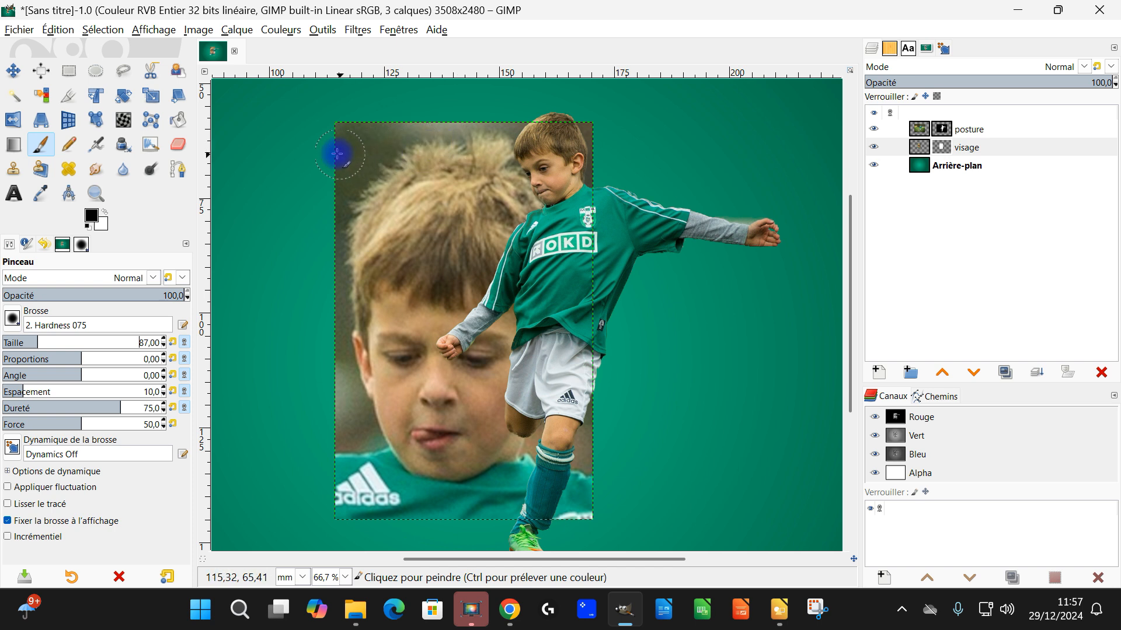
pyautogui.moveTo(336, 161)
pyautogui.mouseDown()
pyautogui.moveTo(371, 146)
pyautogui.moveTo(452, 135)
pyautogui.moveTo(526, 134)
pyautogui.moveTo(610, 168)
pyautogui.mouseUp()
pyautogui.moveTo(492, 116)
pyautogui.mouseDown()
pyautogui.moveTo(300, 141)
pyautogui.moveTo(310, 191)
pyautogui.moveTo(370, 155)
pyautogui.moveTo(469, 142)
pyautogui.moveTo(575, 169)
pyautogui.moveTo(527, 153)
pyautogui.moveTo(426, 147)
pyautogui.moveTo(377, 164)
pyautogui.mouseUp()
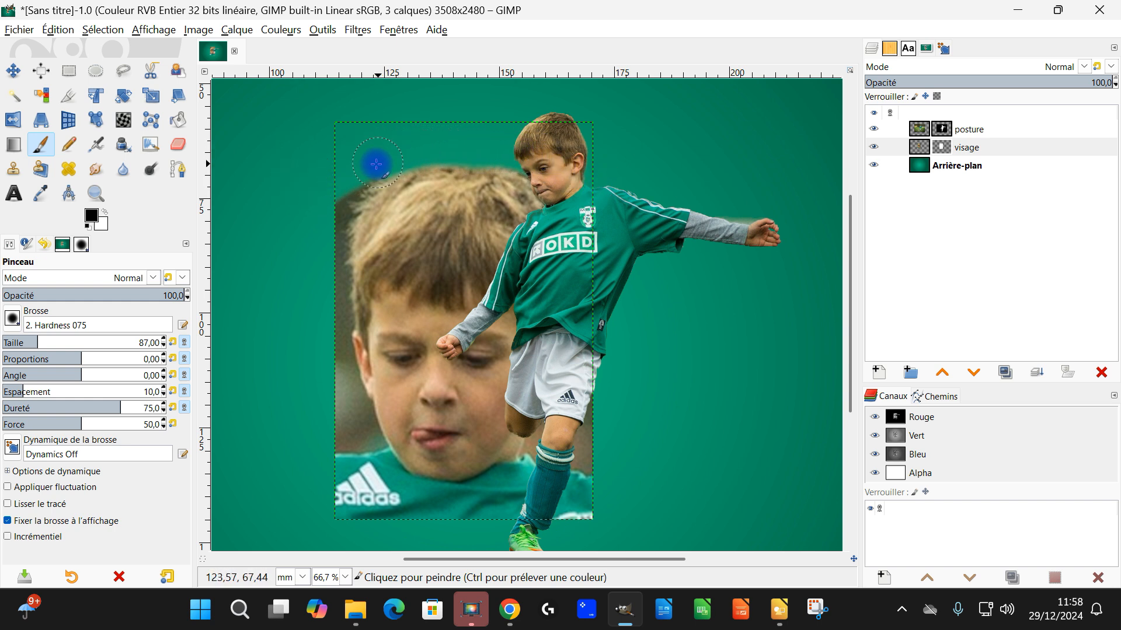
pyautogui.moveTo(322, 250)
pyautogui.mouseDown()
pyautogui.moveTo(337, 186)
pyautogui.moveTo(330, 275)
pyautogui.moveTo(329, 223)
pyautogui.moveTo(349, 187)
pyautogui.moveTo(338, 272)
pyautogui.moveTo(332, 214)
pyautogui.mouseUp()
pyautogui.moveTo(397, 159)
pyautogui.mouseDown()
pyautogui.moveTo(460, 150)
pyautogui.moveTo(574, 189)
pyautogui.mouseUp()
pyautogui.moveTo(599, 230); pyautogui.dragTo(611, 273)
pyautogui.moveTo(605, 330); pyautogui.dragTo(570, 268)
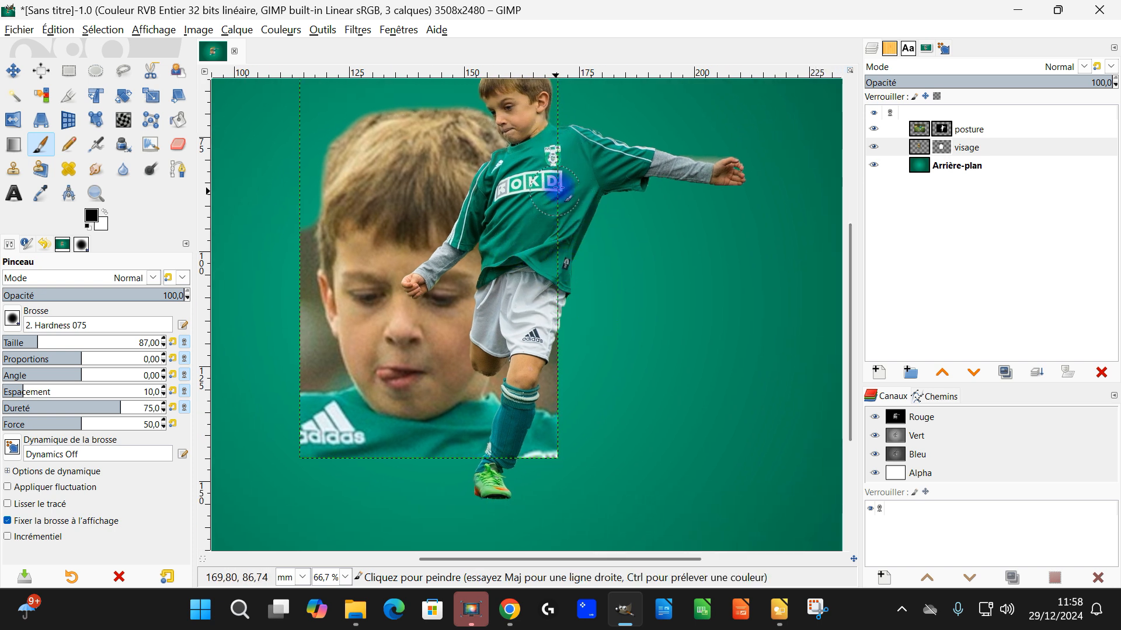
# Step: Hide the posture layer and paint the visage mask black over the shirt and the backdrop beside the face
pyautogui.click(876, 130)
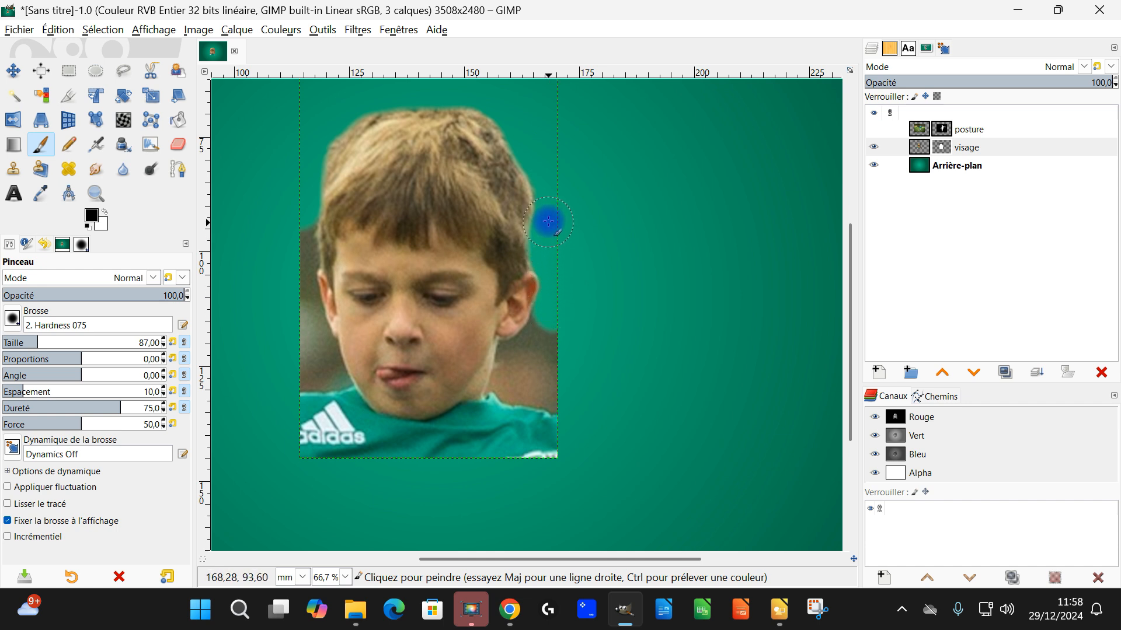
pyautogui.moveTo(550, 303)
pyautogui.mouseDown()
pyautogui.moveTo(416, 484)
pyautogui.moveTo(306, 449)
pyautogui.moveTo(310, 424)
pyautogui.moveTo(445, 453)
pyautogui.moveTo(554, 451)
pyautogui.moveTo(597, 428)
pyautogui.moveTo(533, 429)
pyautogui.moveTo(563, 370)
pyautogui.moveTo(543, 370)
pyautogui.moveTo(476, 422)
pyautogui.moveTo(420, 438)
pyautogui.moveTo(380, 441)
pyautogui.moveTo(319, 397)
pyautogui.moveTo(295, 406)
pyautogui.moveTo(343, 460)
pyautogui.moveTo(469, 444)
pyautogui.moveTo(513, 374)
pyautogui.moveTo(503, 395)
pyautogui.moveTo(345, 402)
pyautogui.moveTo(282, 279)
pyautogui.moveTo(298, 220)
pyautogui.mouseUp()
# Step: Mask out the remaining backdrop closely along the left edge of the hair and the left ear on the visage layer
pyautogui.scroll(3, 299, 220)
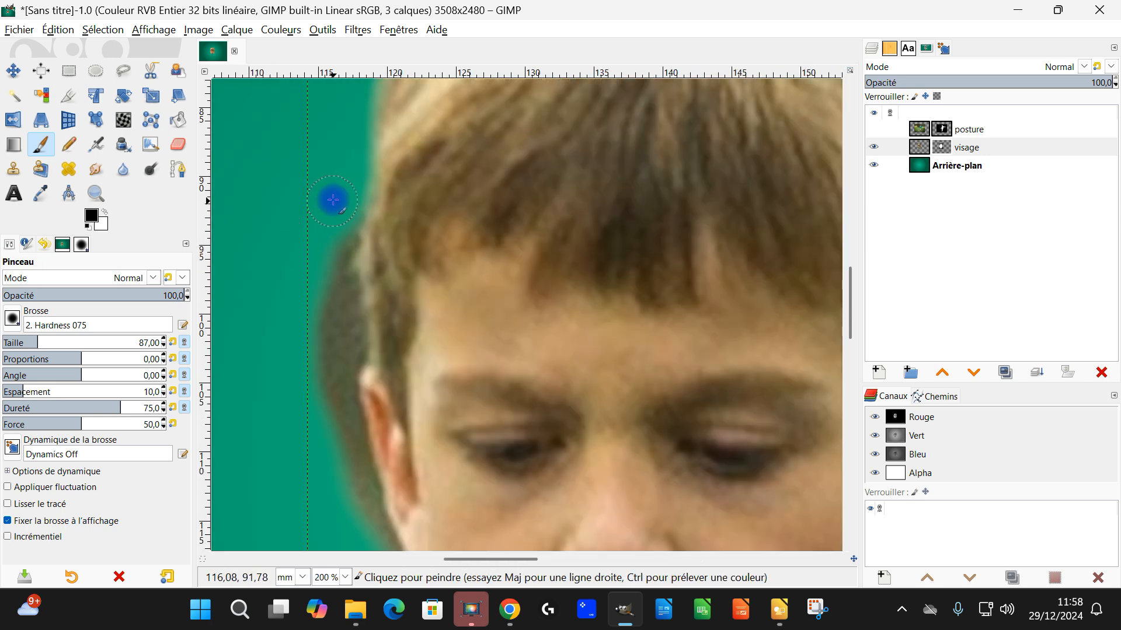
pyautogui.moveTo(340, 240)
pyautogui.mouseDown()
pyautogui.moveTo(340, 303)
pyautogui.moveTo(338, 240)
pyautogui.moveTo(341, 292)
pyautogui.mouseUp()
pyautogui.moveTo(348, 335)
pyautogui.mouseDown()
pyautogui.moveTo(347, 244)
pyautogui.moveTo(334, 248)
pyautogui.moveTo(318, 317)
pyautogui.moveTo(313, 303)
pyautogui.moveTo(302, 416)
pyautogui.mouseUp()
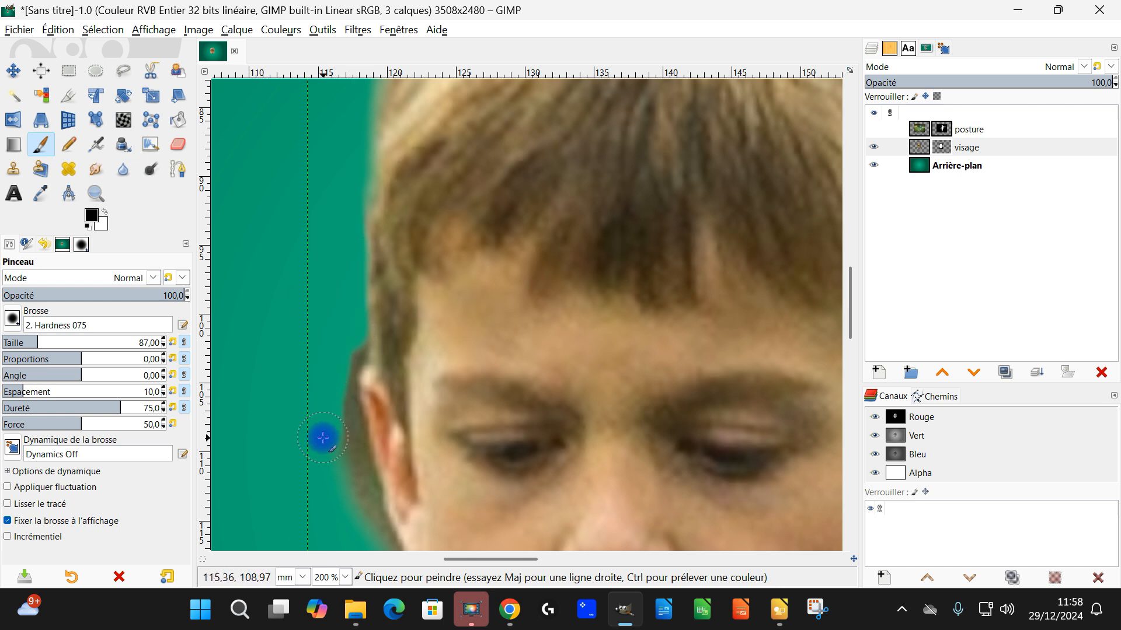
pyautogui.scroll(-5, 480, 268)
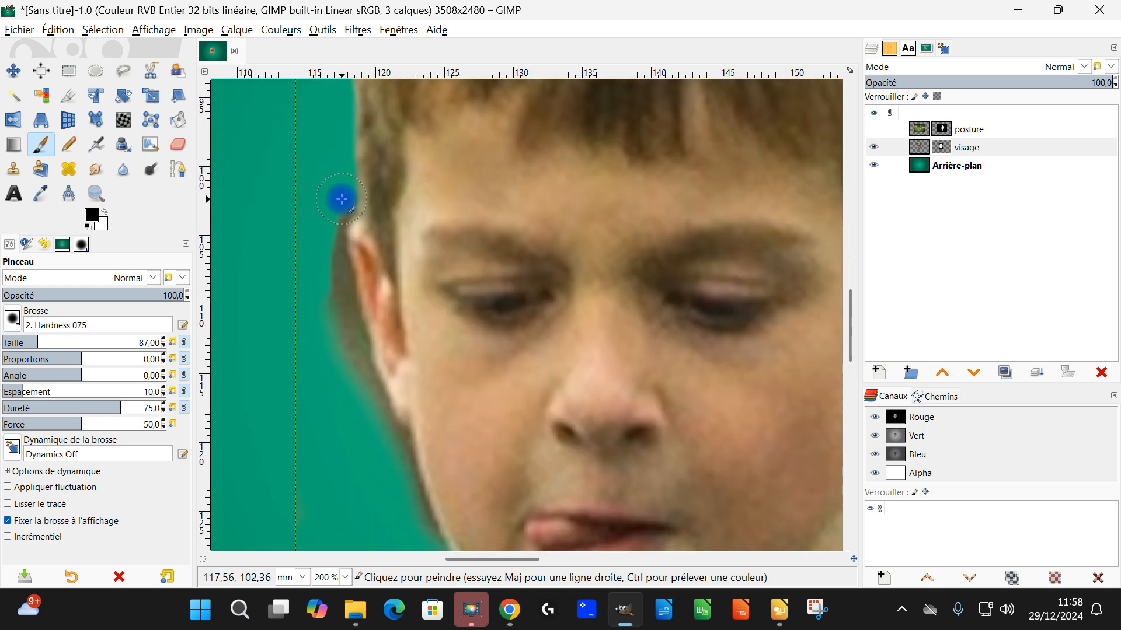
pyautogui.moveTo(336, 164); pyautogui.dragTo(327, 240)
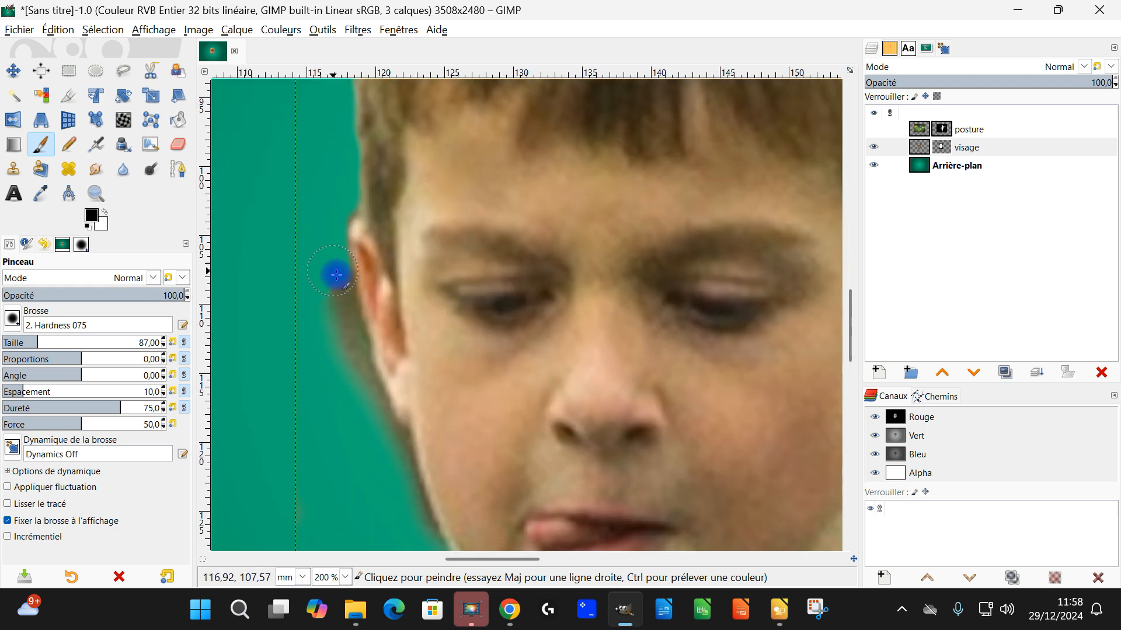
pyautogui.scroll(2, 356, 338)
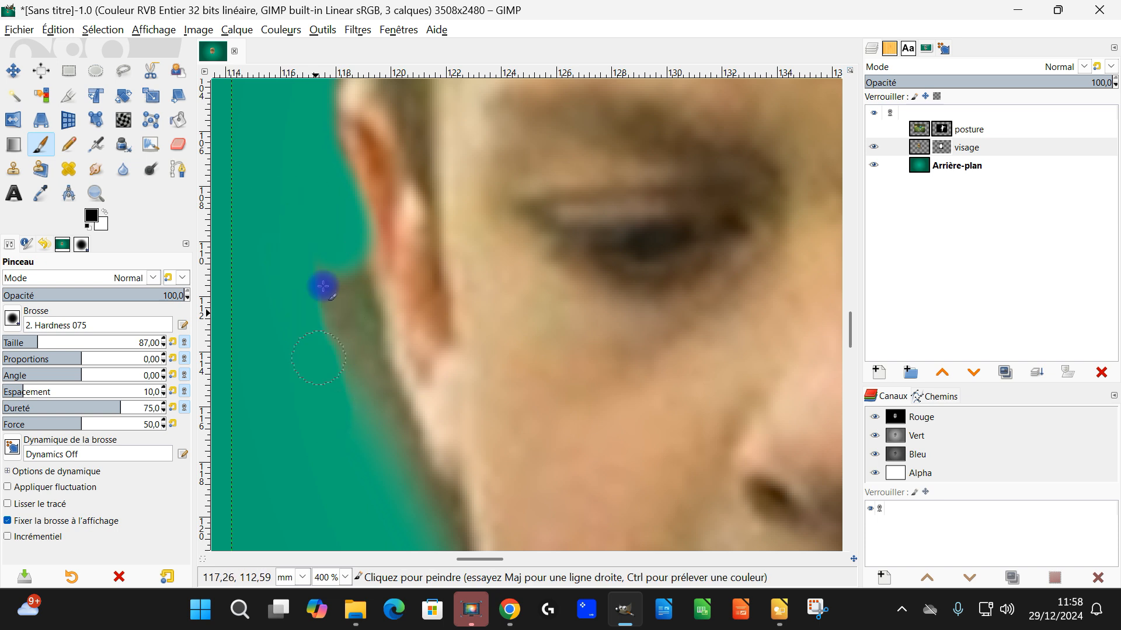
pyautogui.moveTo(330, 260)
pyautogui.mouseDown()
pyautogui.moveTo(348, 320)
pyautogui.moveTo(347, 260)
pyautogui.moveTo(369, 316)
pyautogui.mouseUp()
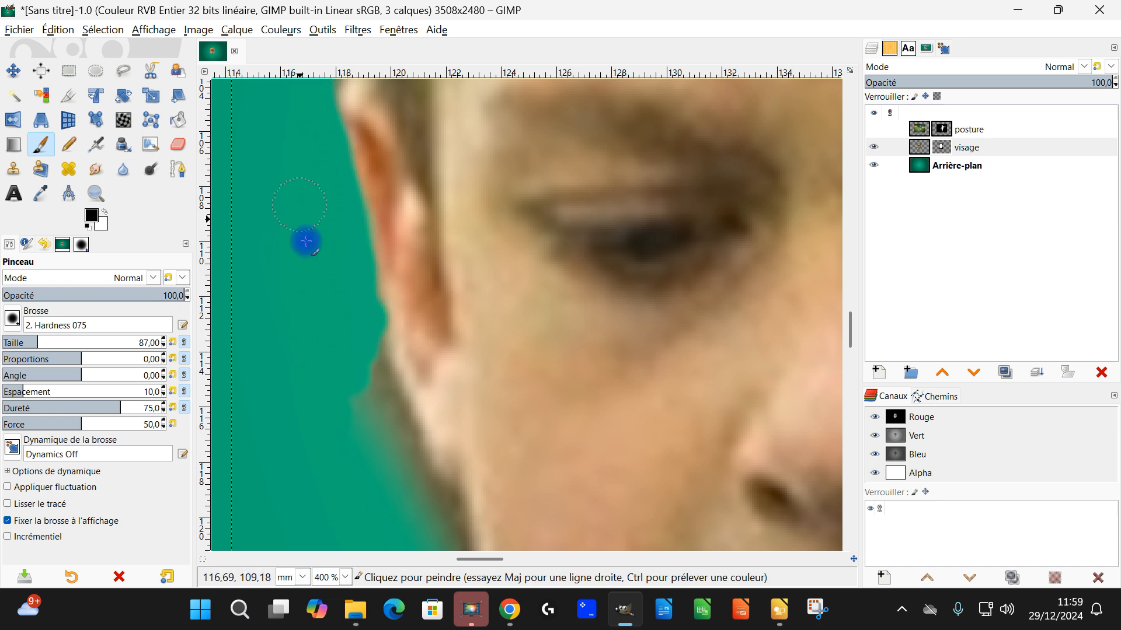
pyautogui.moveTo(362, 471)
pyautogui.mouseDown()
pyautogui.moveTo(398, 454)
pyautogui.moveTo(363, 299)
pyautogui.moveTo(369, 405)
pyautogui.moveTo(417, 520)
pyautogui.mouseUp()
# Step: Refine the visage mask along the left cheek and jaw, removing the dark backdrop fringe below the ear
pyautogui.keyDown('ctrl'); pyautogui.scroll(-4, 418, 520); pyautogui.keyUp('ctrl')
pyautogui.keyDown('ctrl'); pyautogui.scroll(2, 392, 292); pyautogui.keyUp('ctrl')
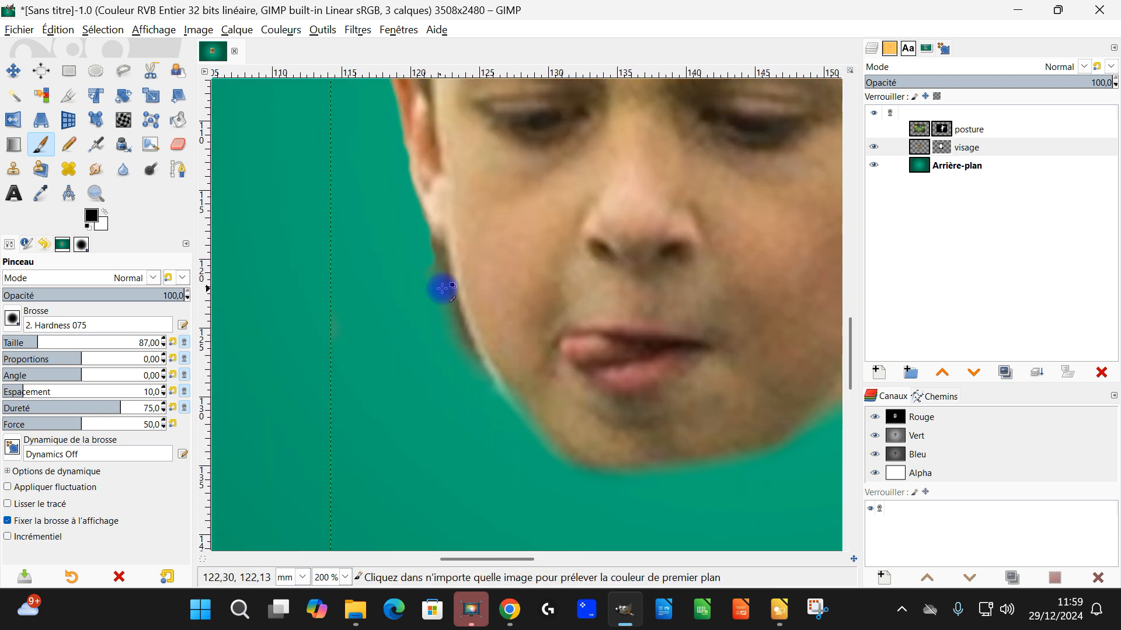
pyautogui.keyDown('ctrl'); pyautogui.scroll(2, 426, 292); pyautogui.keyUp('ctrl')
pyautogui.moveTo(396, 195)
pyautogui.mouseDown()
pyautogui.moveTo(424, 233)
pyautogui.moveTo(422, 323)
pyautogui.mouseUp()
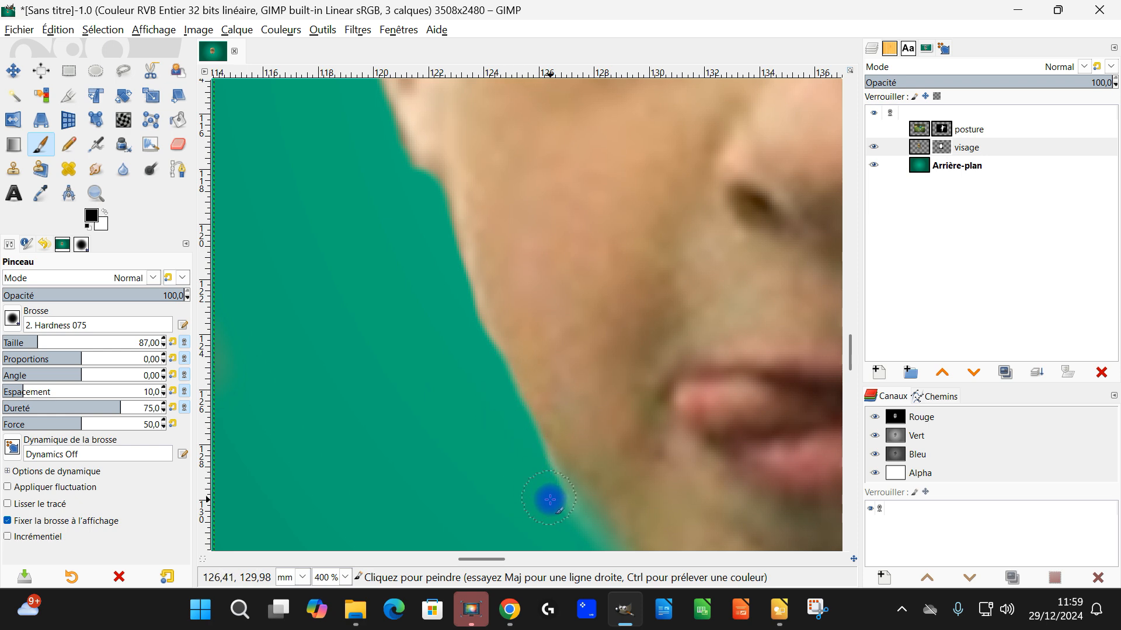
pyautogui.scroll(-5, 551, 442)
pyautogui.scroll(3, 546, 395)
pyautogui.moveTo(403, 335); pyautogui.dragTo(468, 412)
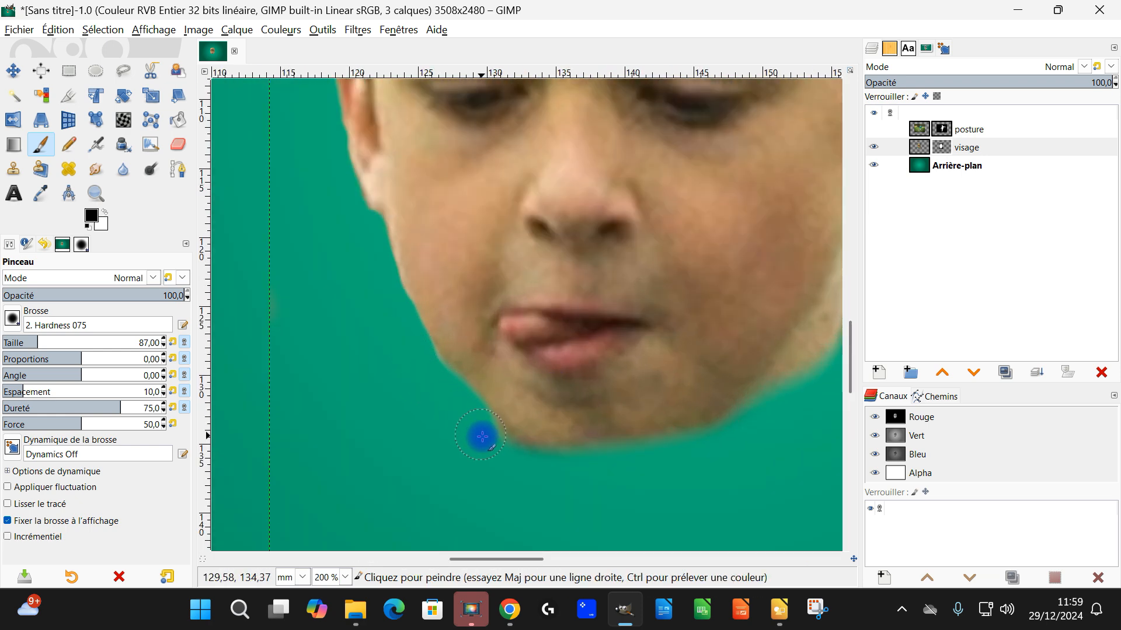
# Step: Clean the visage mask along the chin, the right jaw and the right ear
pyautogui.moveTo(549, 458)
pyautogui.mouseDown()
pyautogui.moveTo(694, 452)
pyautogui.moveTo(753, 426)
pyautogui.moveTo(612, 416)
pyautogui.mouseUp()
pyautogui.scroll(-2, 735, 442)
pyautogui.scroll(2, 666, 381)
pyautogui.moveTo(670, 353)
pyautogui.mouseDown()
pyautogui.moveTo(701, 247)
pyautogui.moveTo(688, 283)
pyautogui.moveTo(694, 258)
pyautogui.moveTo(743, 224)
pyautogui.moveTo(684, 314)
pyautogui.moveTo(666, 367)
pyautogui.moveTo(533, 443)
pyautogui.moveTo(309, 447)
pyautogui.mouseUp()
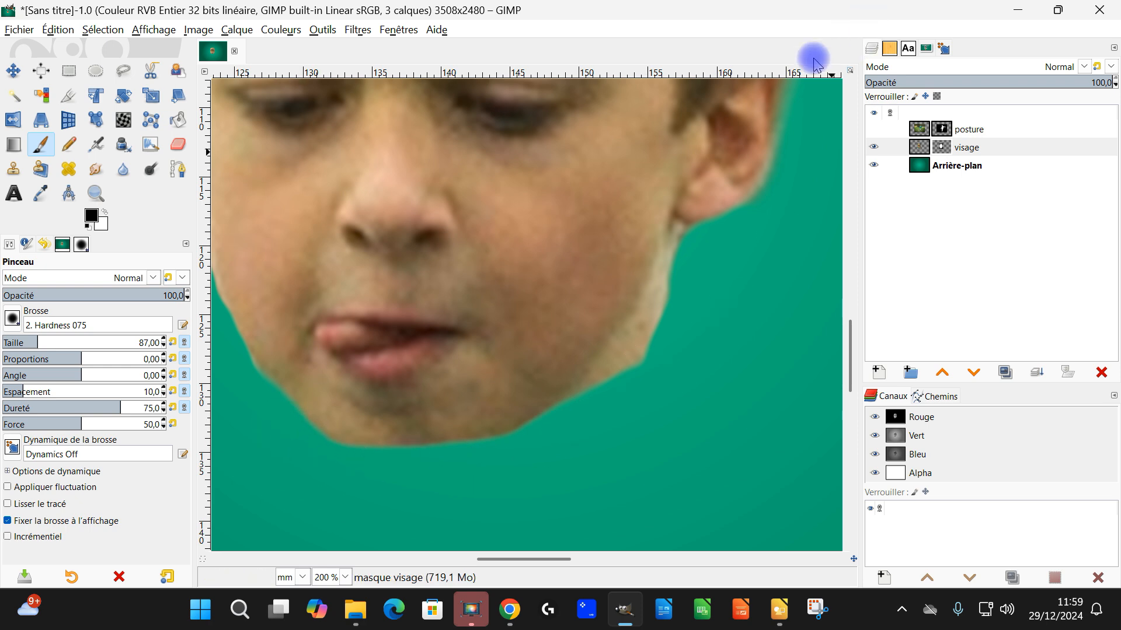
# Step: Make the posture layer visible again and check the cut-out face behind the kicking boy
pyautogui.click(872, 130)
pyautogui.scroll(-4, 630, 245)
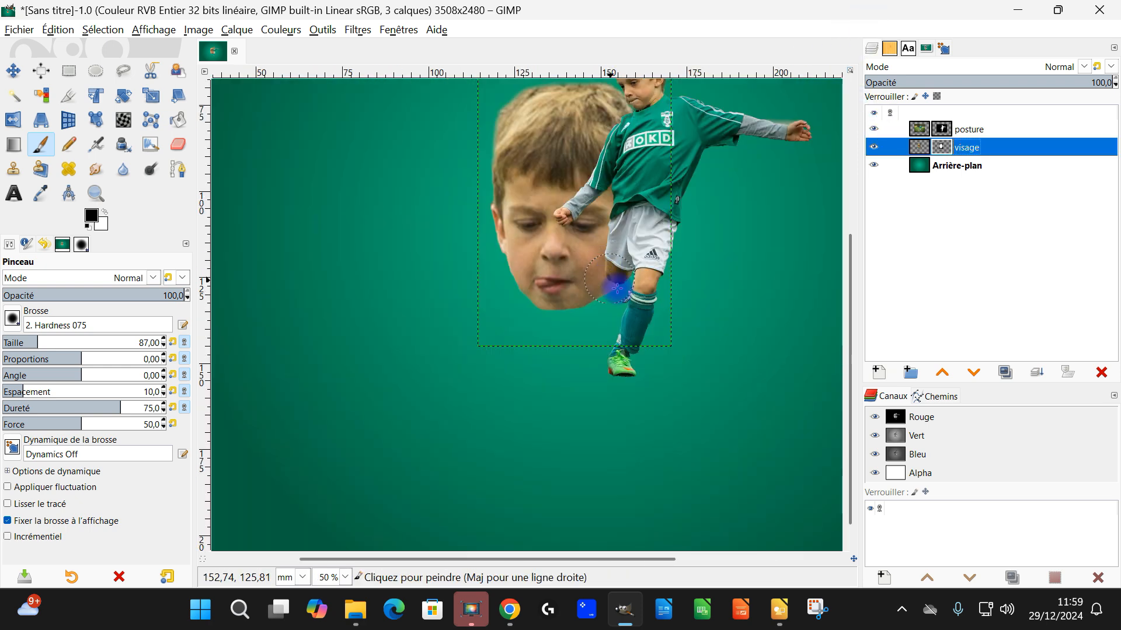
pyautogui.scroll(4, 618, 277)
pyautogui.scroll(-4, 537, 338)
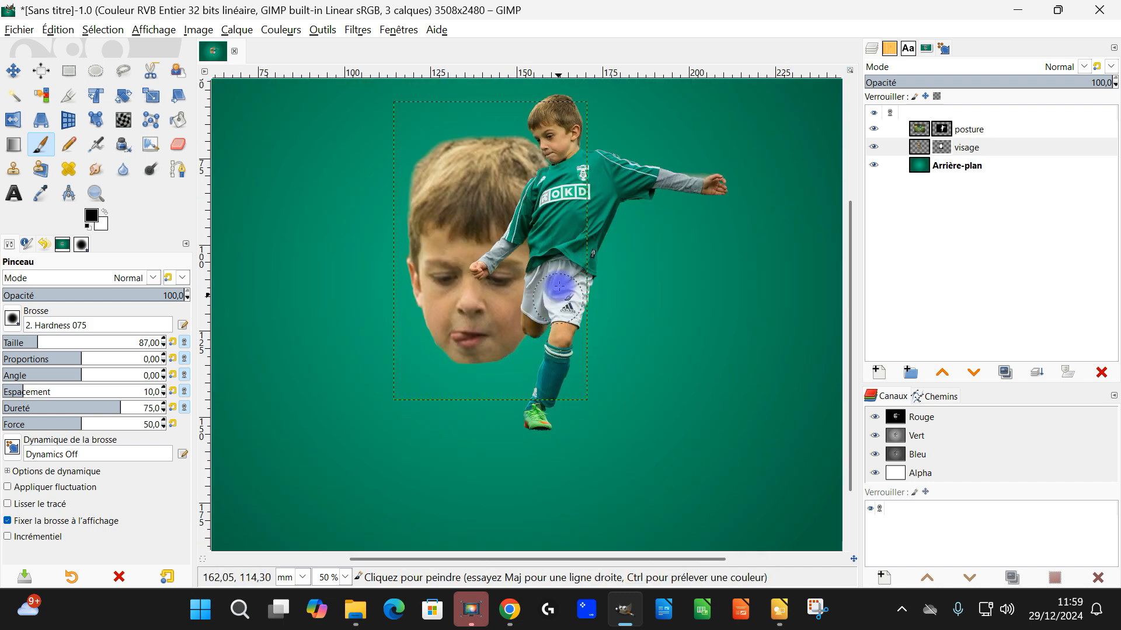
pyautogui.scroll(1, 493, 260)
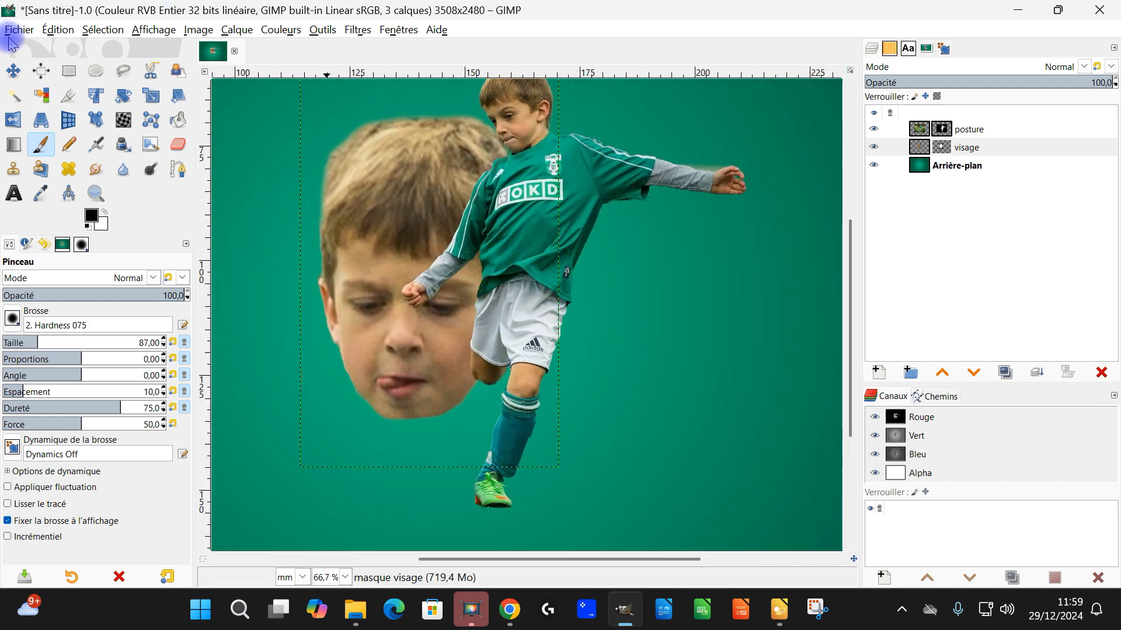
pyautogui.click(8, 31)
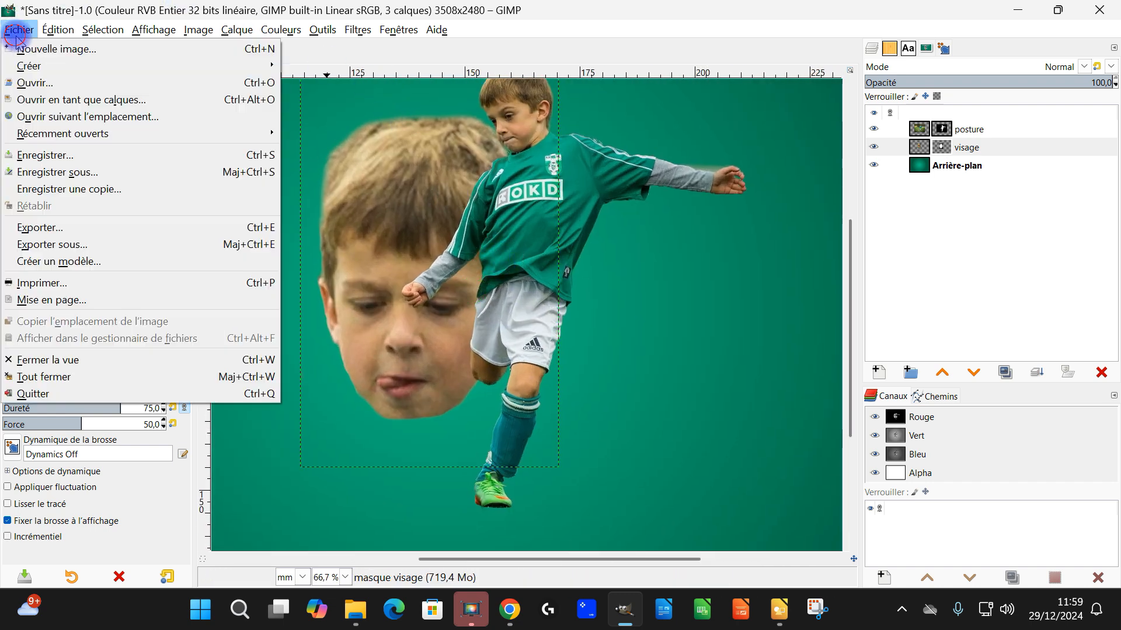
pyautogui.click(105, 177)
pyautogui.click(732, 19)
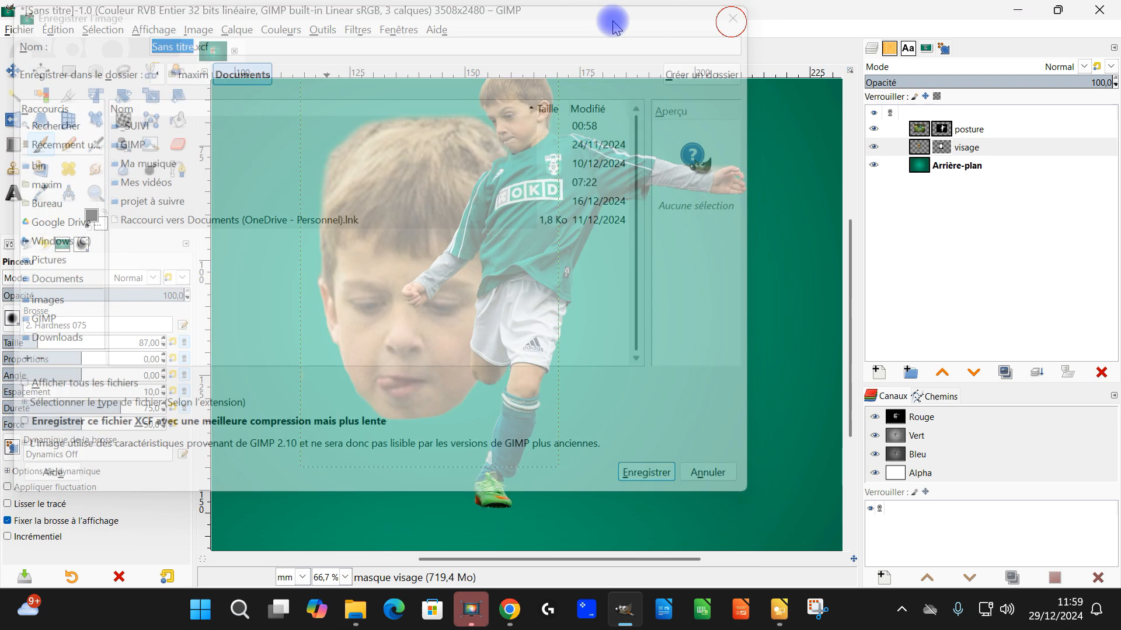
# Step: Start saving the image and browse to the Documents/GIMP/2024/12-décembre/football folder
pyautogui.click(18, 30)
pyautogui.click(68, 170)
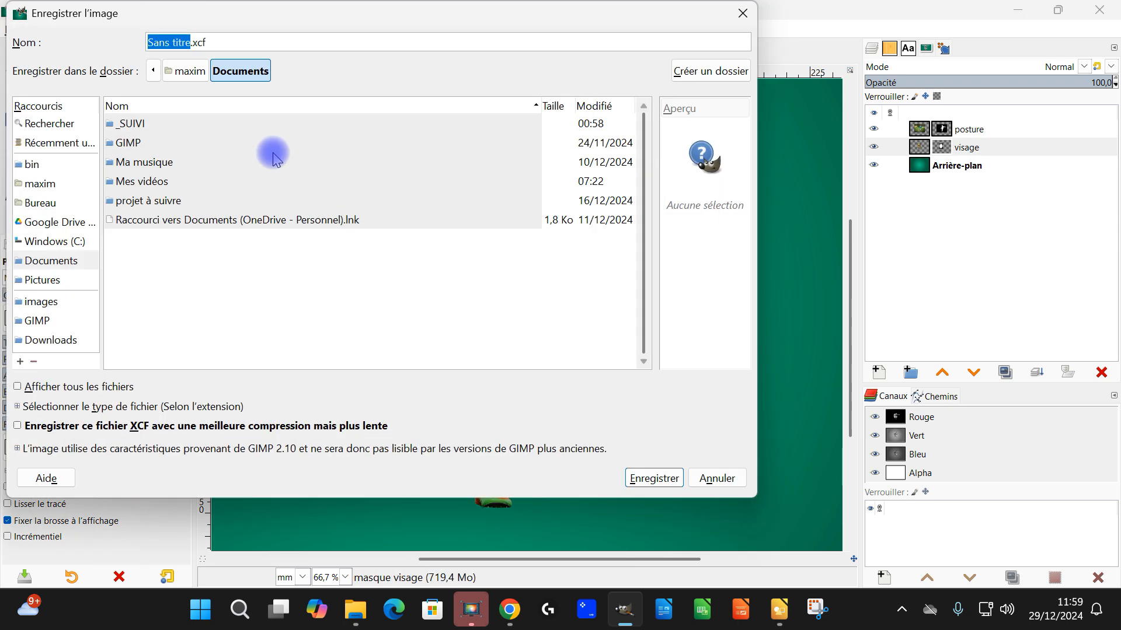
pyautogui.doubleClick(138, 140)
pyautogui.doubleClick(125, 257)
pyautogui.doubleClick(135, 334)
pyautogui.doubleClick(135, 239)
# Step: Name the file "affiche foot gamin 2.10 .xcf" and save it in the football folder
pyautogui.moveTo(183, 43); pyautogui.dragTo(78, 44)
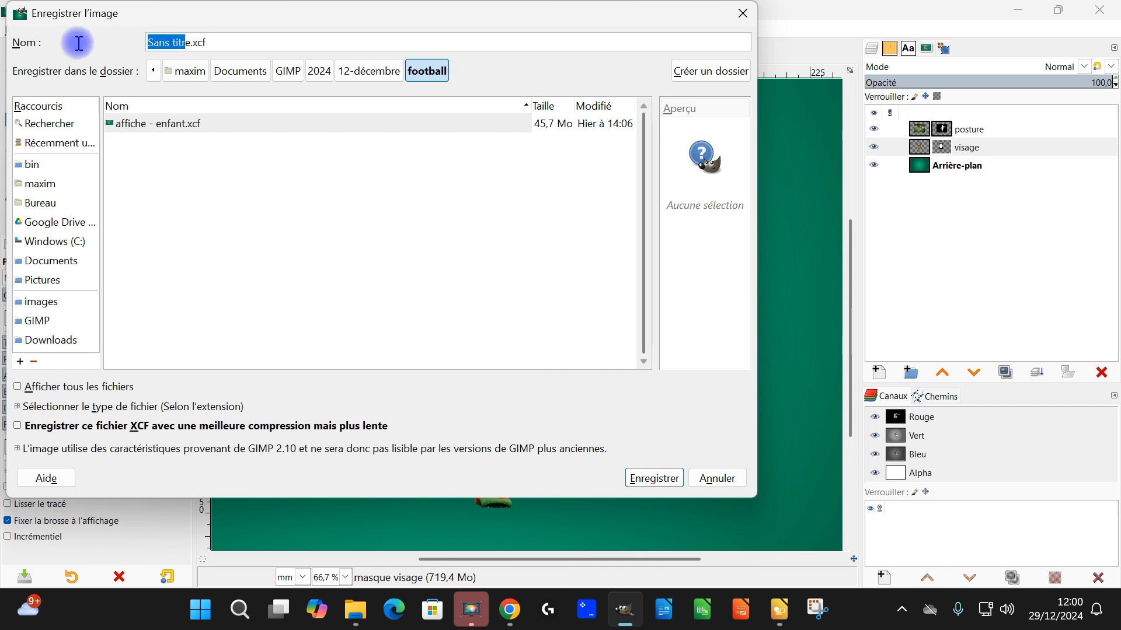
pyautogui.write('affiche ')
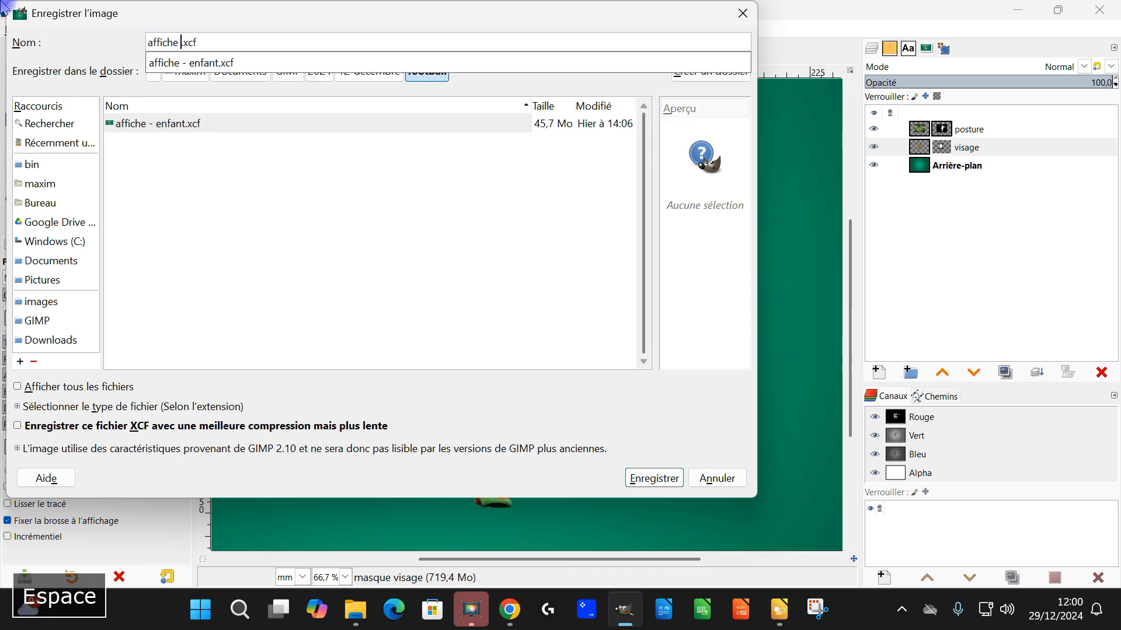
pyautogui.write('foot gamin 2')
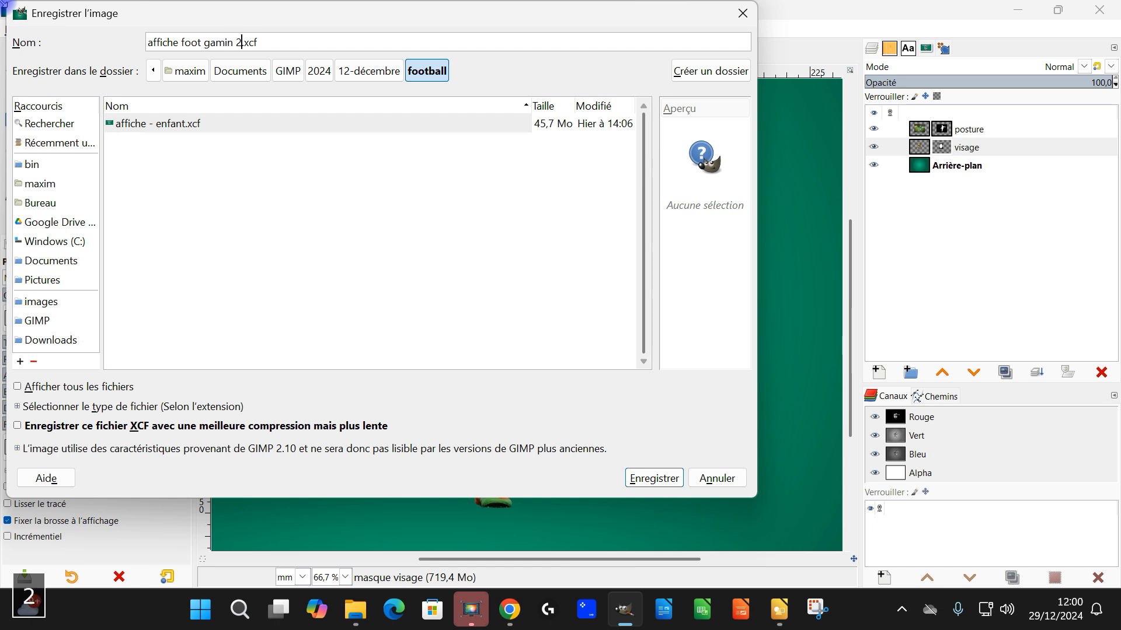
pyautogui.write('.10 .')
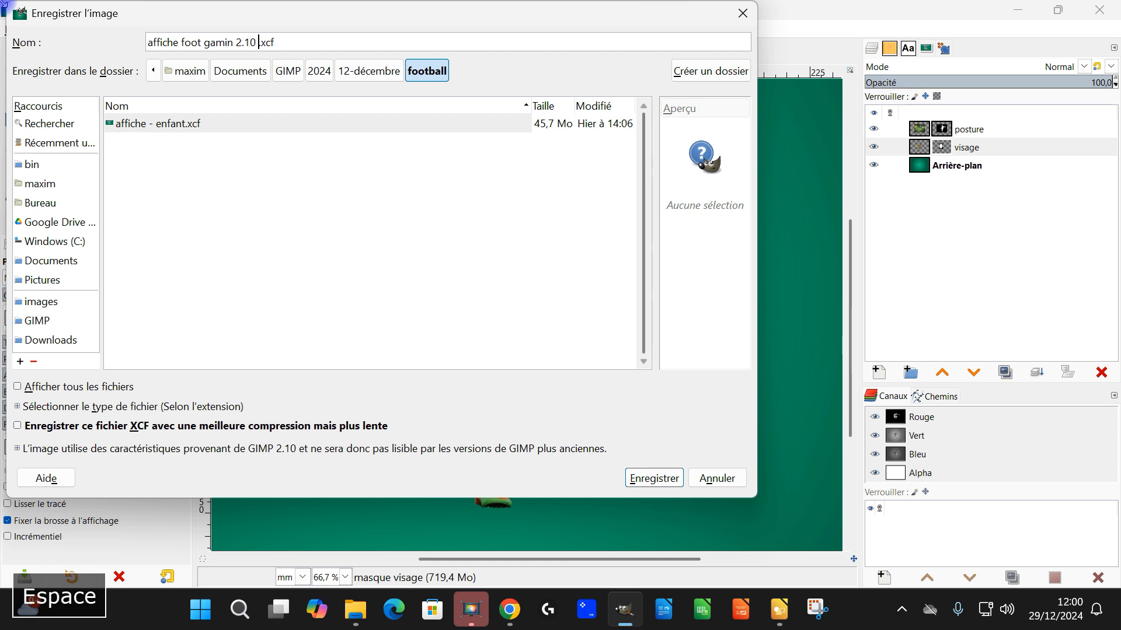
pyautogui.click(654, 479)
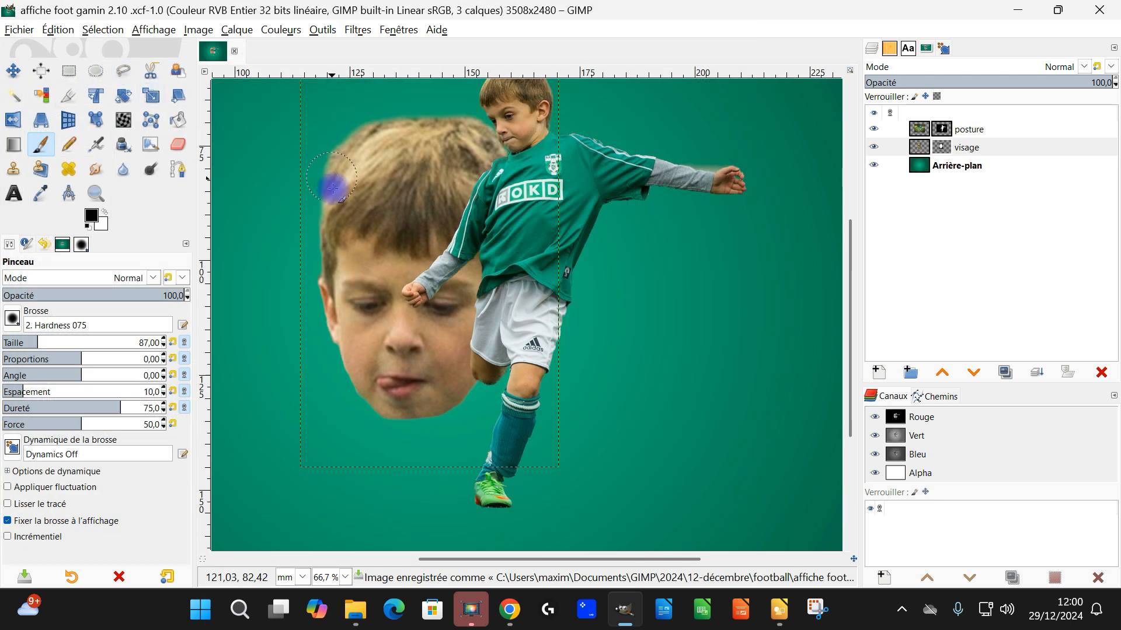
# Step: Disable the layer mask of the posture layer to reveal the original photo with the ball
pyautogui.moveTo(527, 186); pyautogui.dragTo(544, 236)
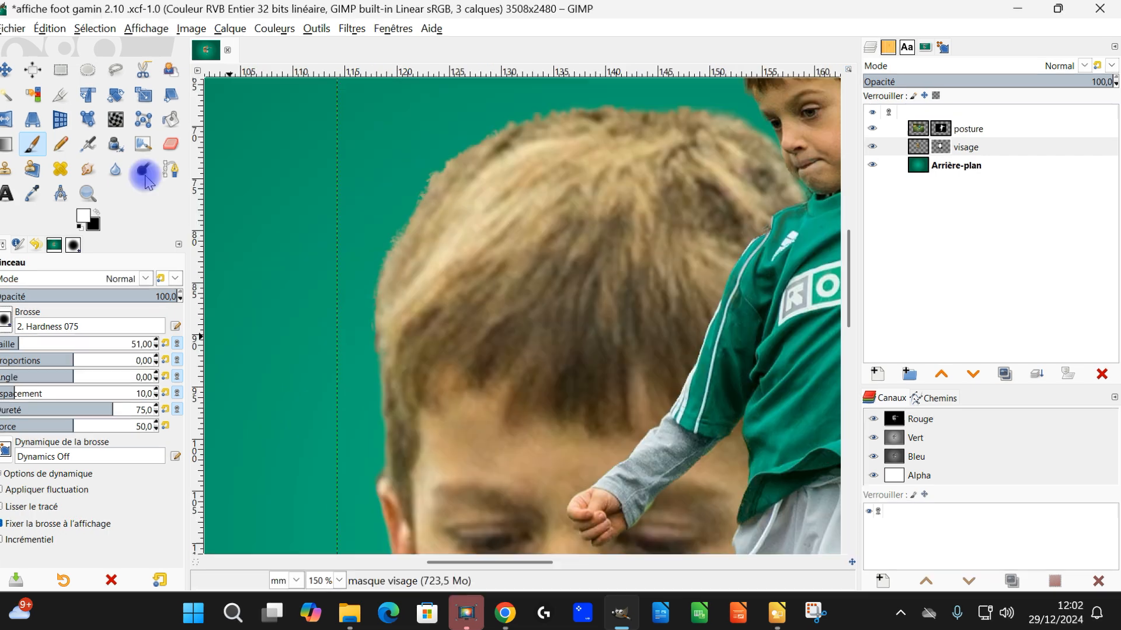
pyautogui.scroll(-3, 511, 384)
pyautogui.moveTo(517, 414); pyautogui.dragTo(432, 260)
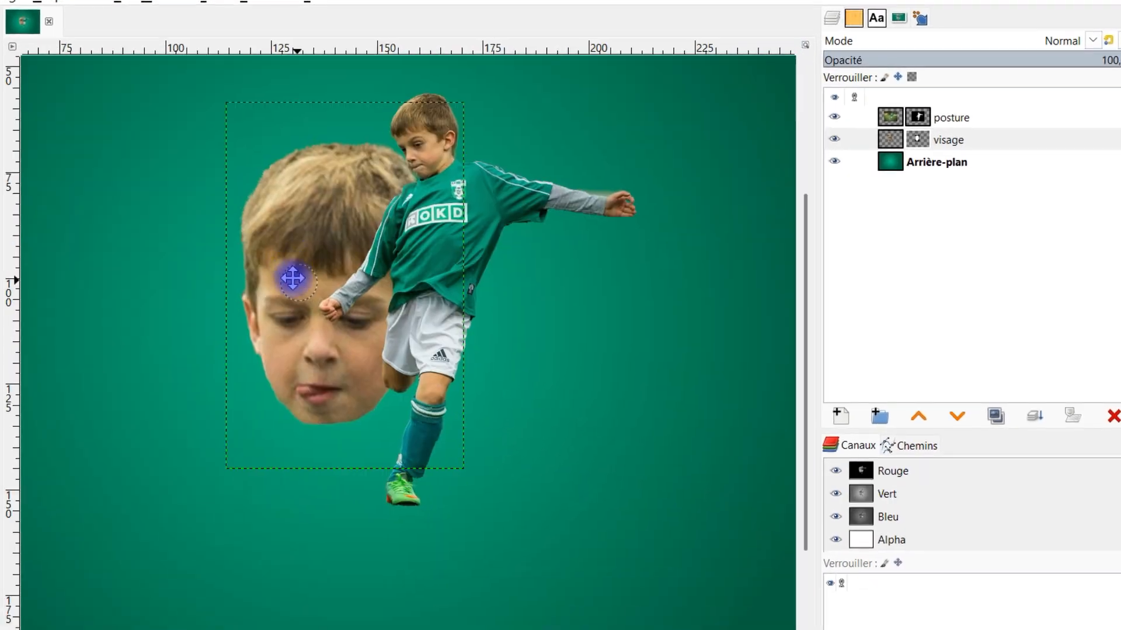
pyautogui.scroll(1, 362, 417)
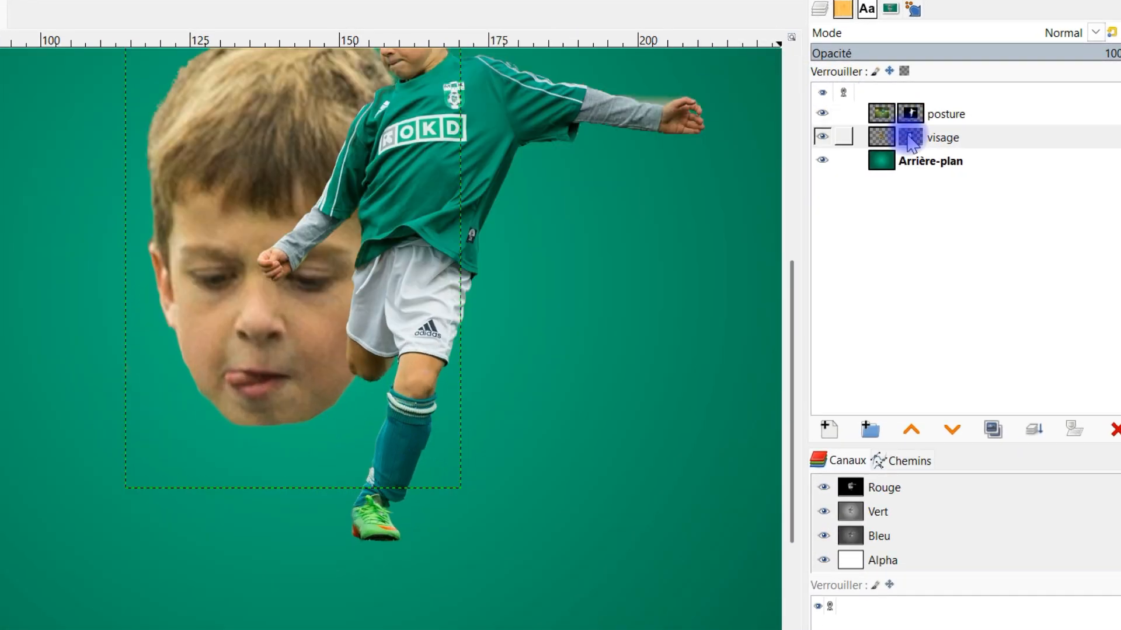
pyautogui.click(915, 115)
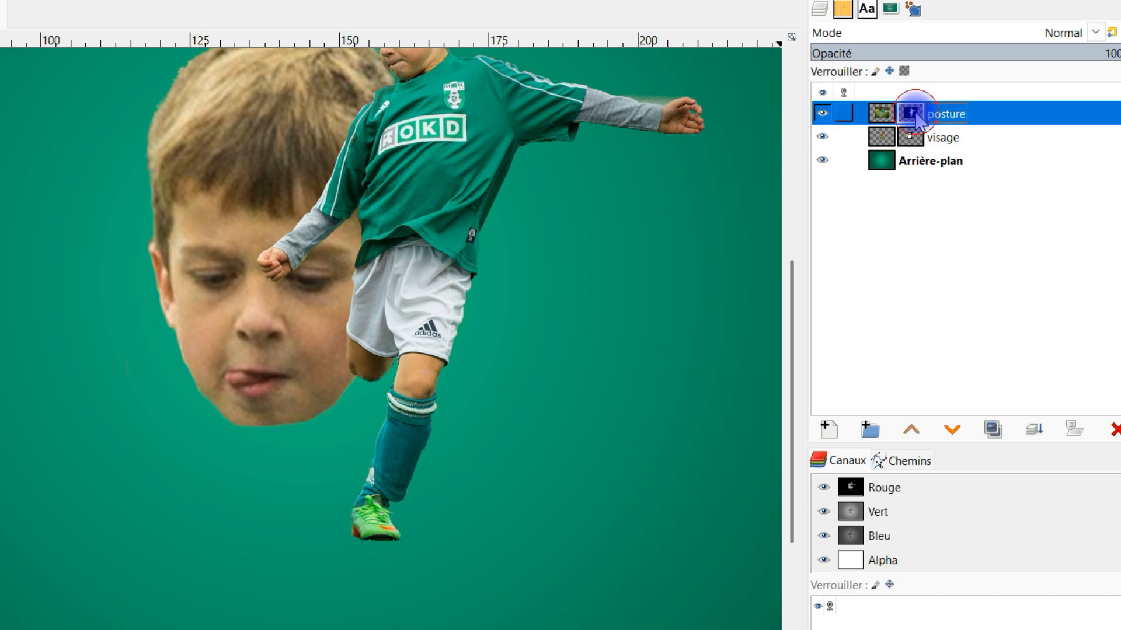
pyautogui.rightClick(915, 115)
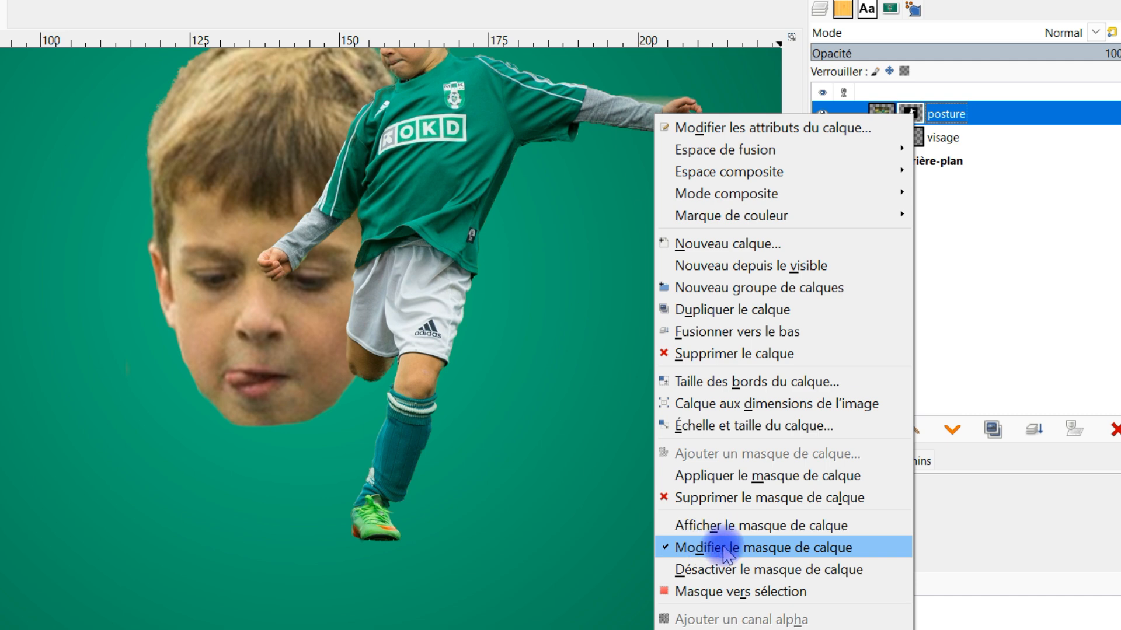
pyautogui.click(724, 569)
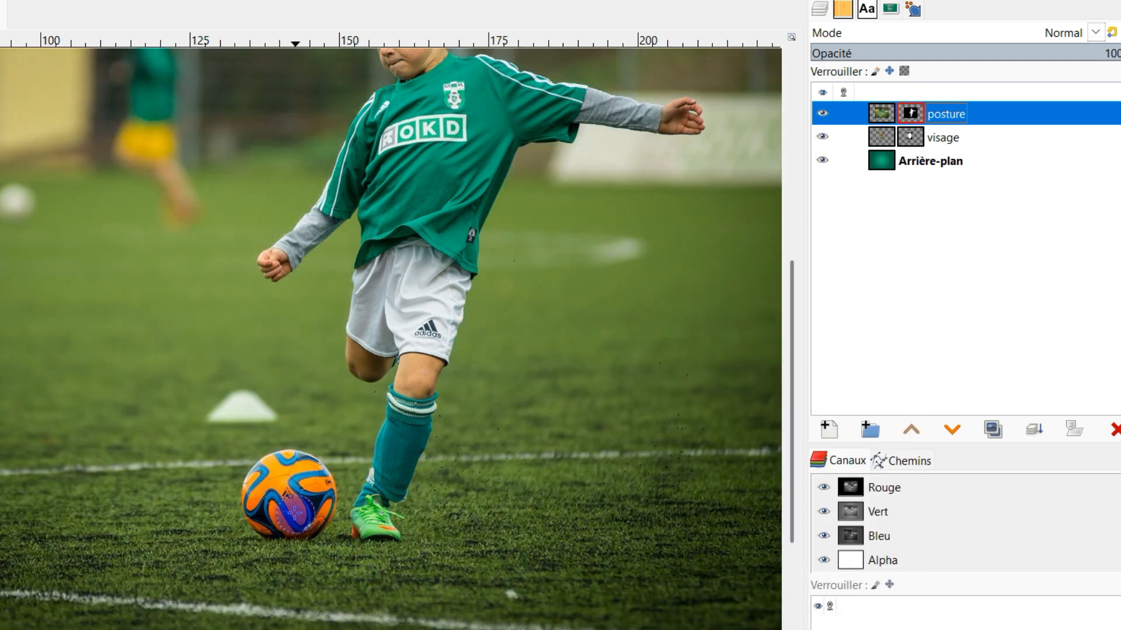
# Step: Draw an elliptical selection tightly around the orange ball, about 187 × 192 px
pyautogui.scroll(3, 295, 514)
pyautogui.moveTo(284, 442); pyautogui.dragTo(291, 313)
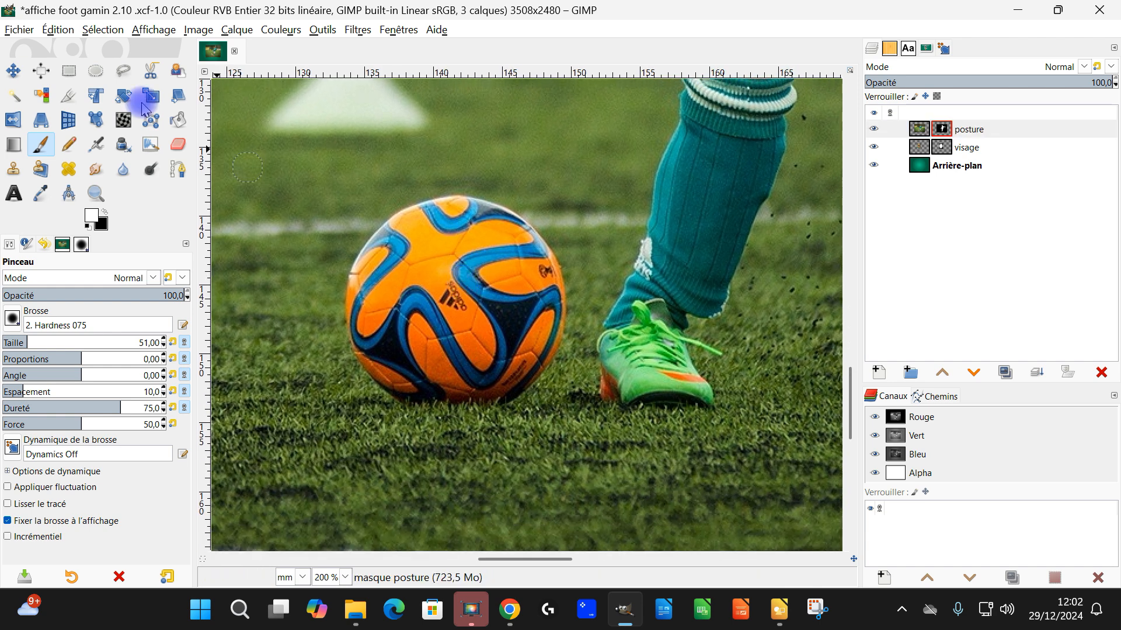
pyautogui.click(95, 73)
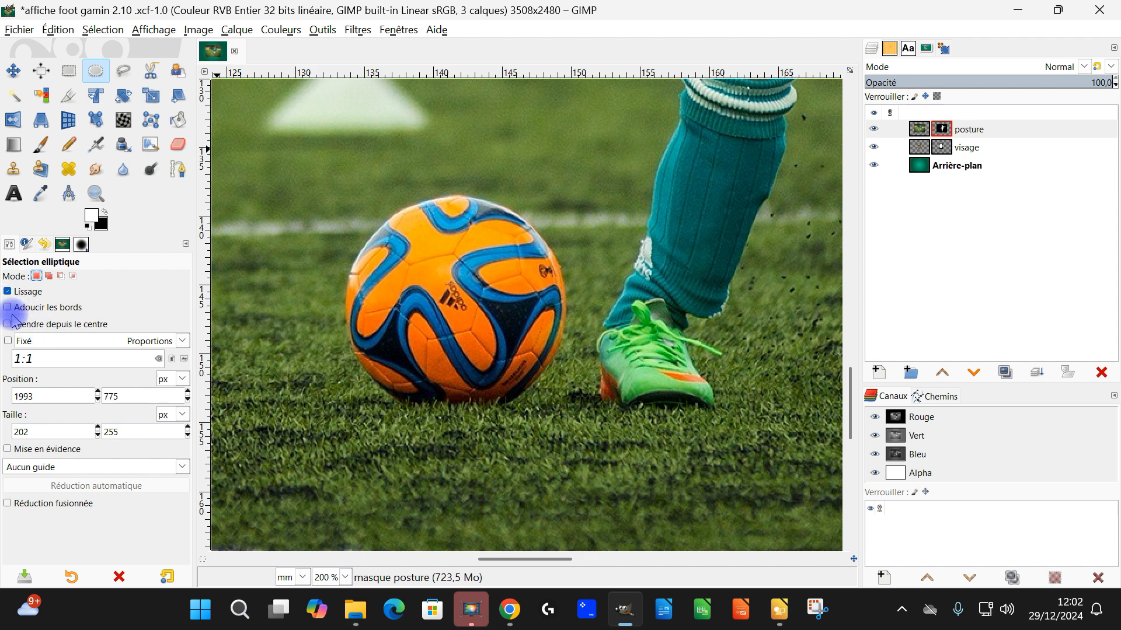
pyautogui.moveTo(325, 196); pyautogui.dragTo(567, 405)
pyautogui.moveTo(339, 297); pyautogui.dragTo(360, 298)
pyautogui.moveTo(442, 386); pyautogui.dragTo(442, 403)
# Step: Re-enable the posture layer's mask while keeping the ball selection active
pyautogui.click(932, 129)
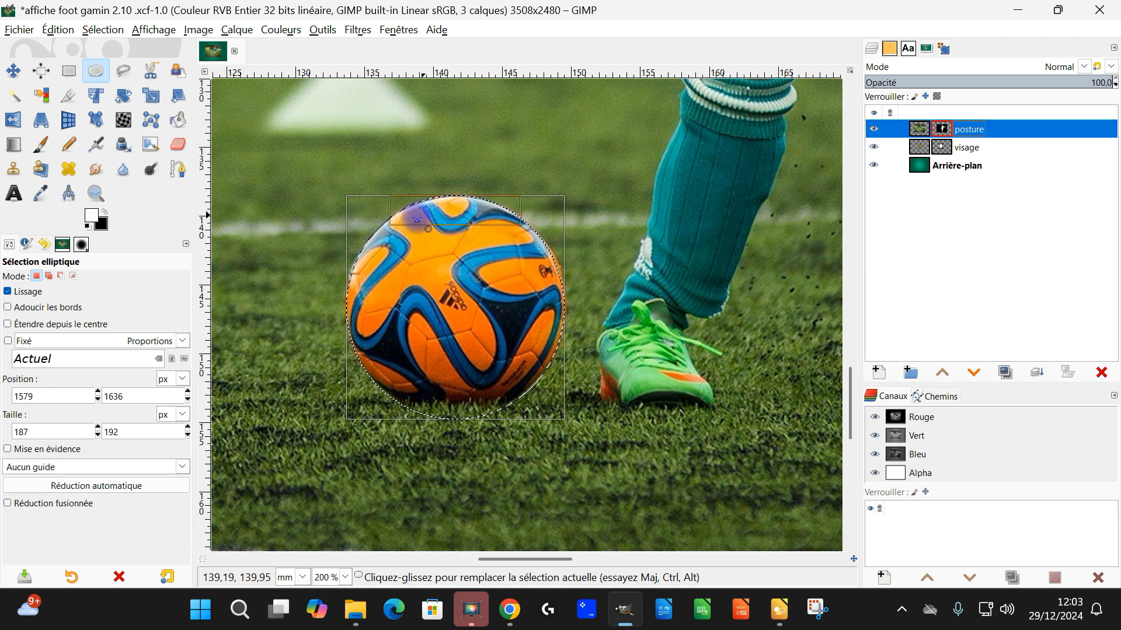
pyautogui.rightClick(938, 127)
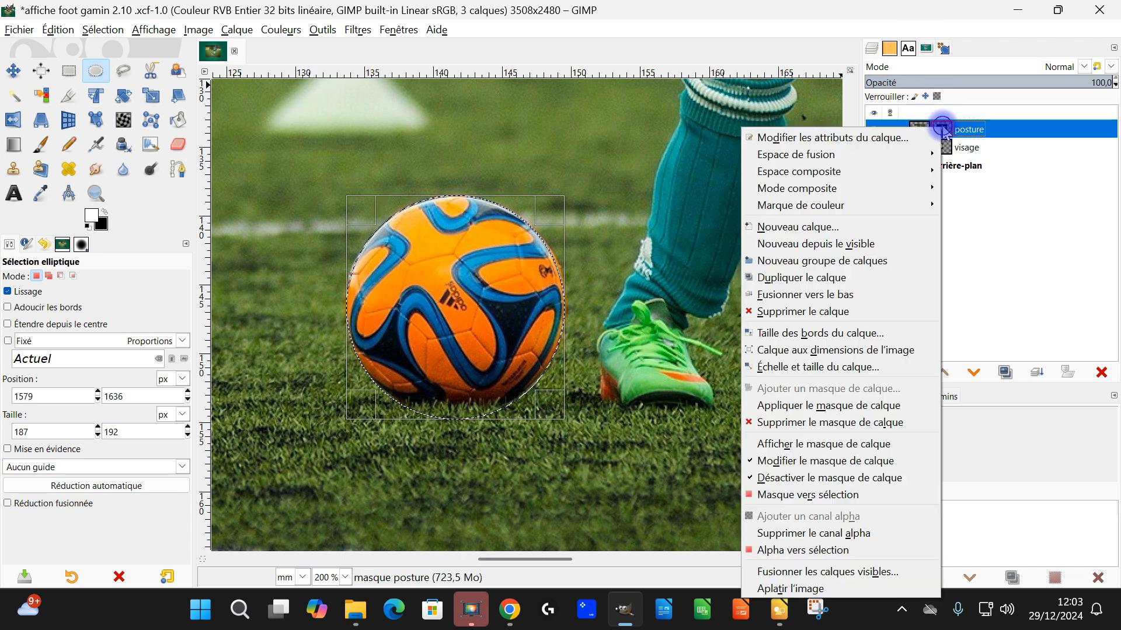
pyautogui.click(810, 479)
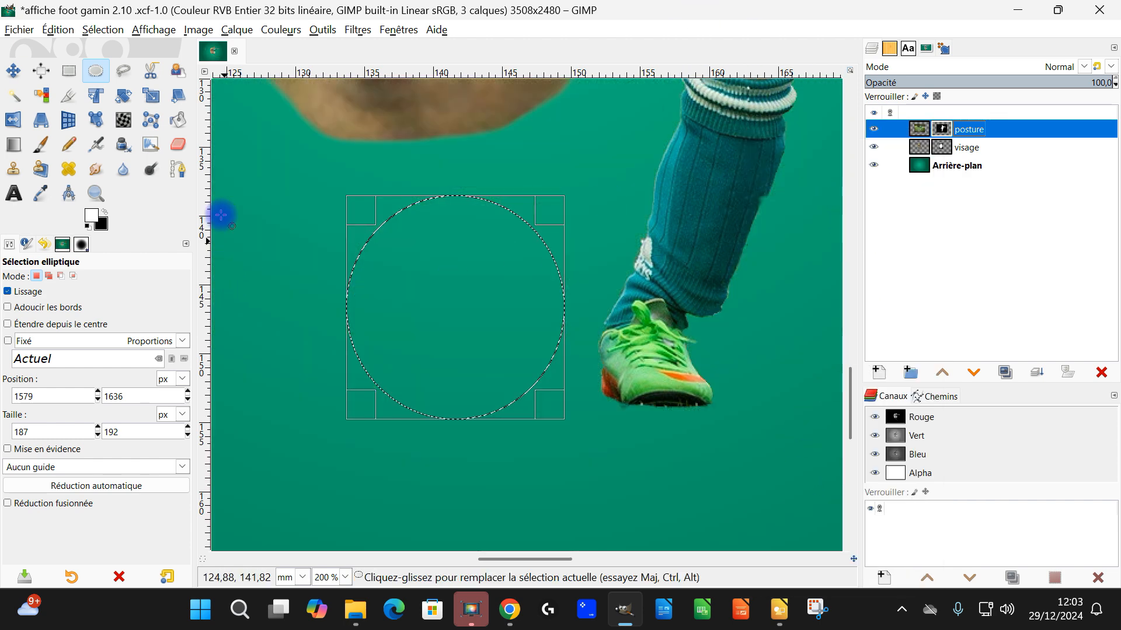
# Step: Fill the elliptical selection with white on the posture mask to reveal the ball, and remove the selection
pyautogui.moveTo(91, 222); pyautogui.dragTo(429, 270)
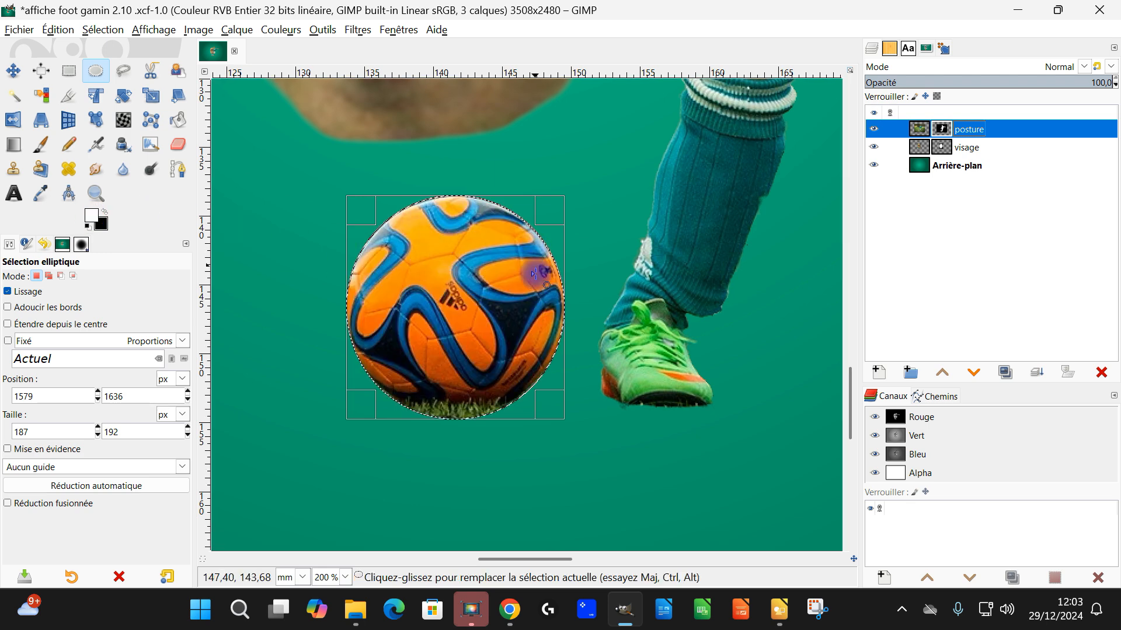
pyautogui.press('1')
pyautogui.click(103, 30)
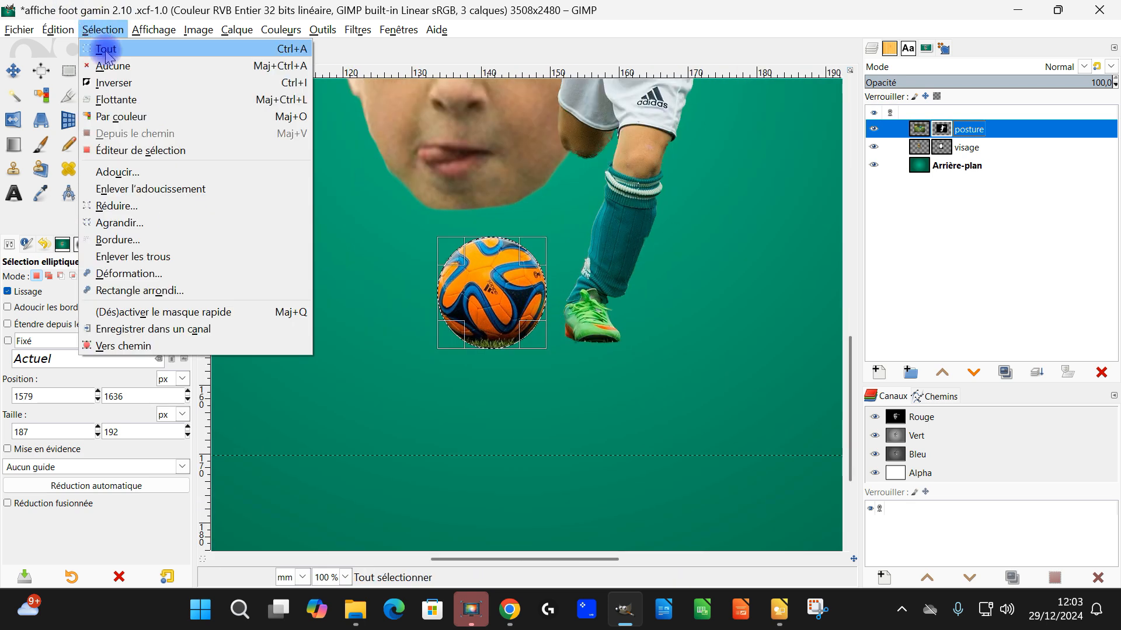
pyautogui.click(112, 66)
# Step: Paint black on the posture mask with the size 51 Paintbrush to hide the grass beneath the ball
pyautogui.scroll(1, 496, 314)
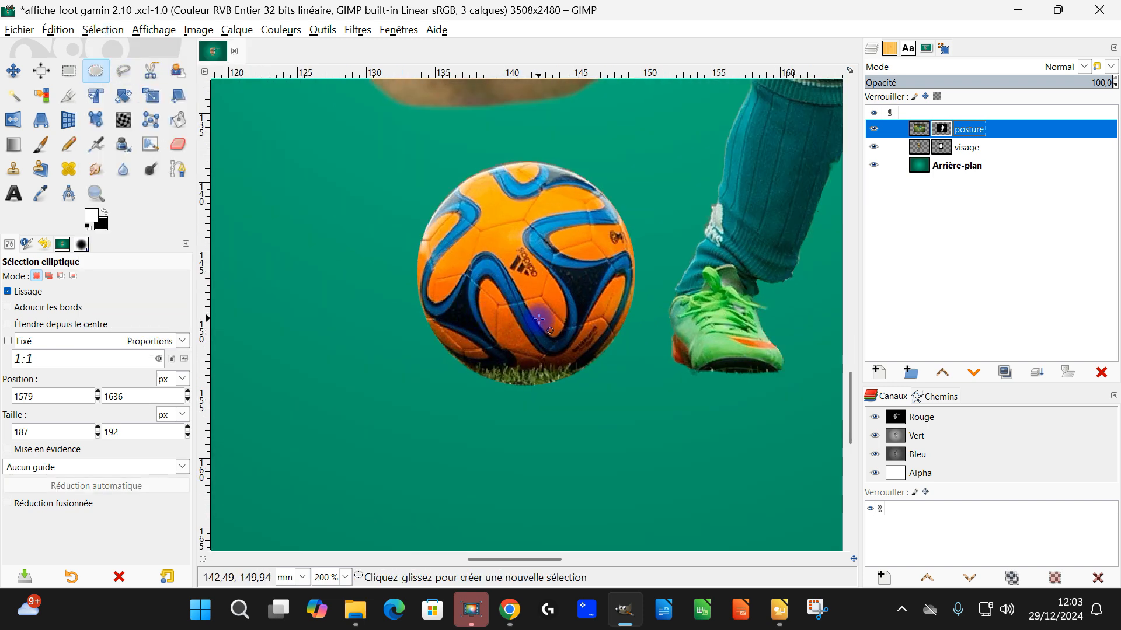
pyautogui.scroll(-2, 584, 311)
pyautogui.moveTo(667, 255); pyautogui.dragTo(591, 365)
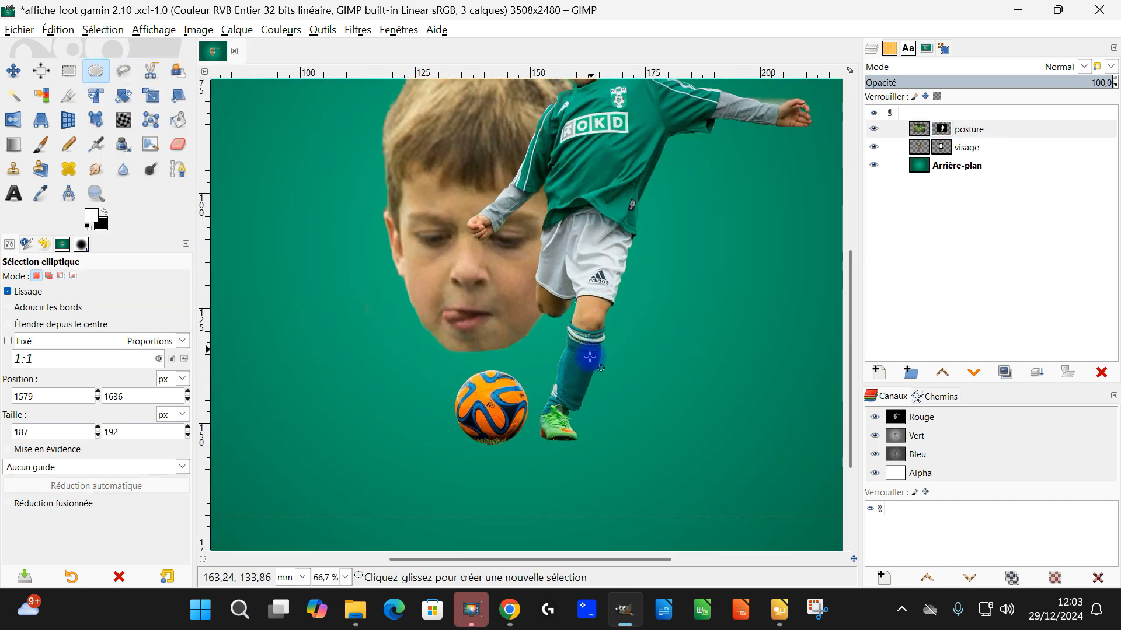
pyautogui.scroll(1, 562, 417)
pyautogui.click(948, 130)
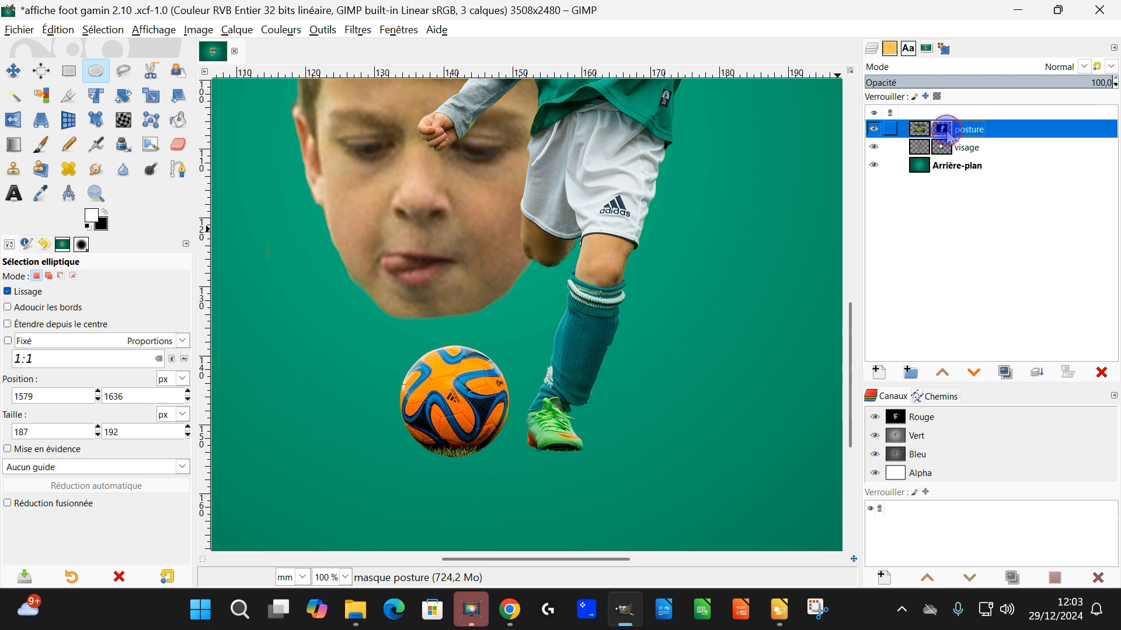
pyautogui.scroll(3, 418, 461)
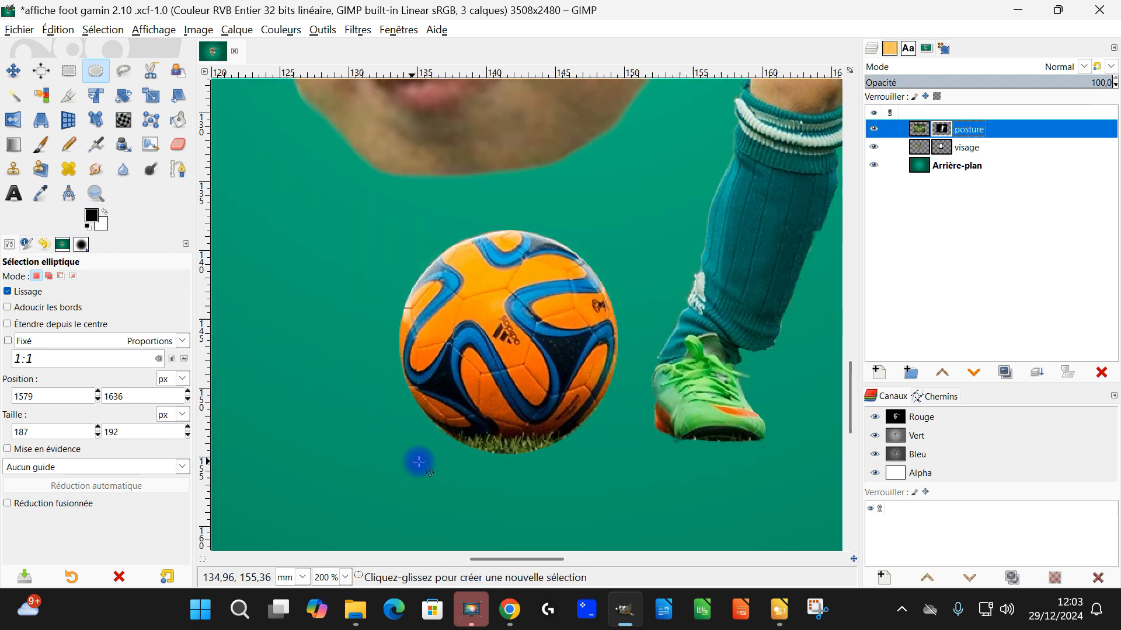
pyautogui.click(87, 225)
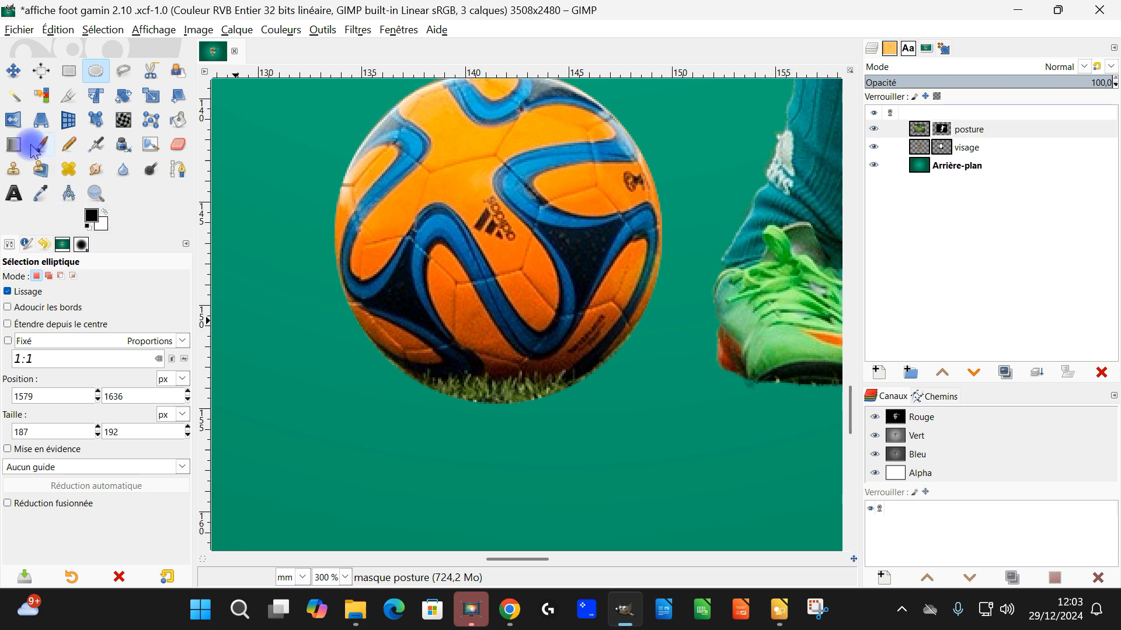
pyautogui.click(38, 147)
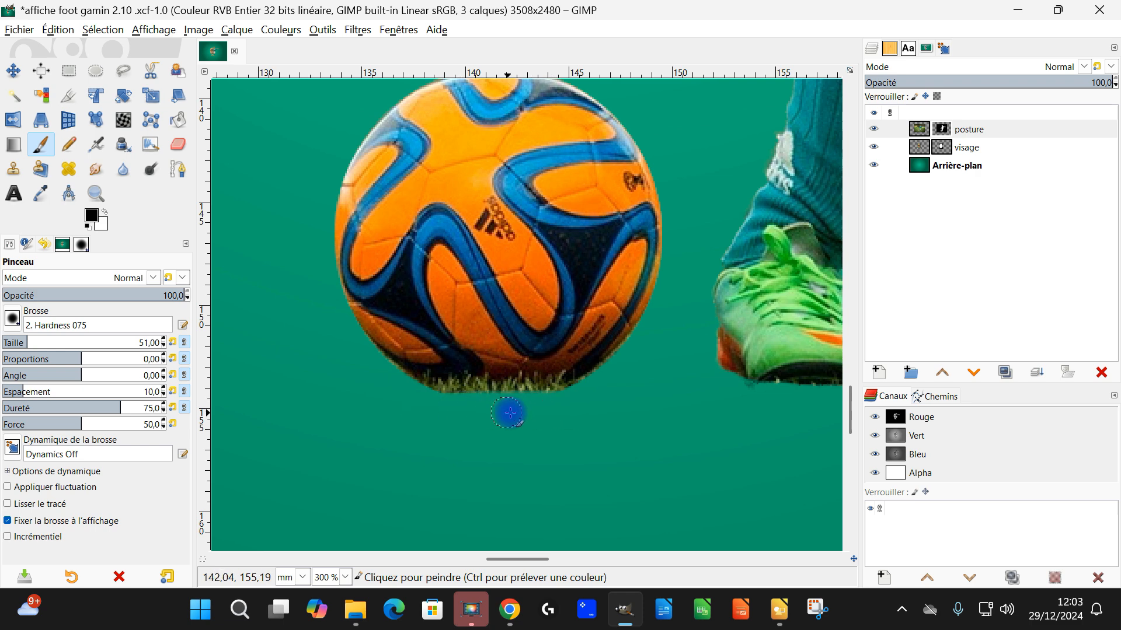
pyautogui.moveTo(564, 416)
pyautogui.mouseDown()
pyautogui.moveTo(417, 409)
pyautogui.moveTo(557, 414)
pyautogui.mouseUp()
pyautogui.scroll(-3, 548, 418)
pyautogui.scroll(4, 584, 418)
pyautogui.scroll(-4, 636, 402)
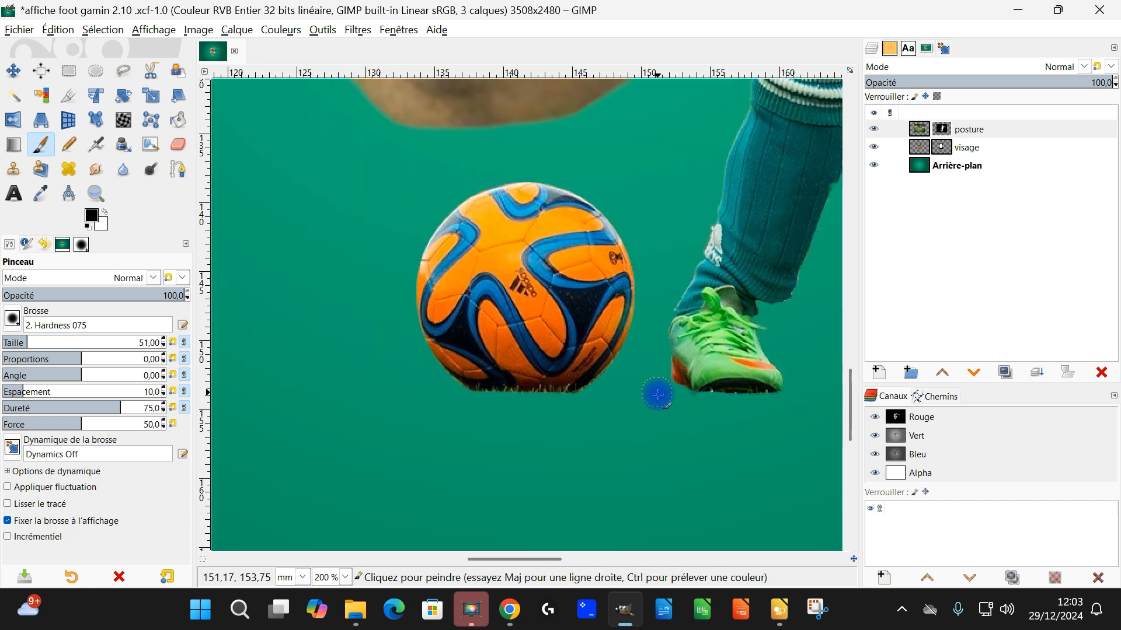
# Step: Trim the grass fringe along the sole of the green shoe on the posture mask and save the image
pyautogui.scroll(1, 648, 396)
pyautogui.scroll(2, 643, 404)
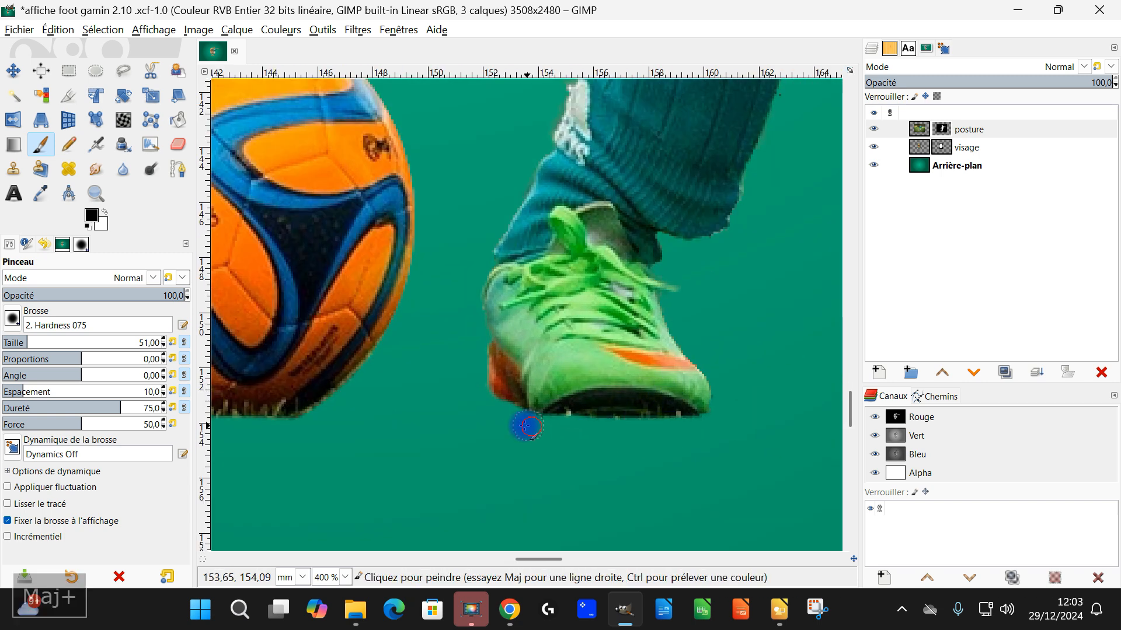
pyautogui.scroll(-2, 607, 444)
pyautogui.scroll(-3, 606, 445)
pyautogui.moveTo(616, 371); pyautogui.dragTo(600, 330)
pyautogui.hotkey('ctrl', 's')
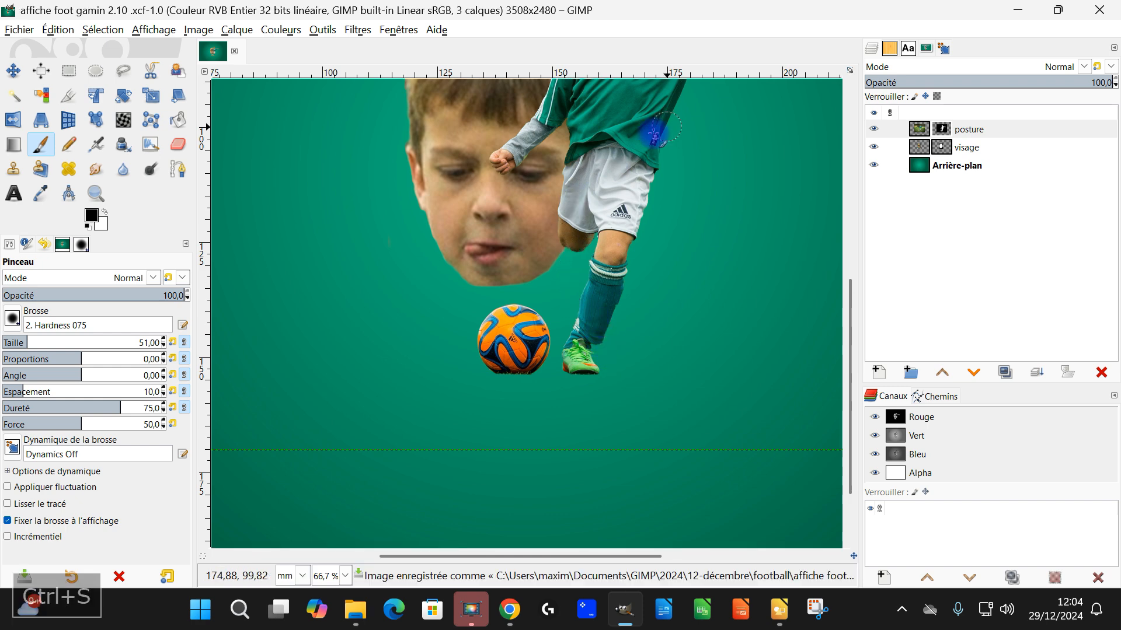
# Step: Create a transparent 3508 × 2480 px layer named "sol" directly above the Arrière-plan layer
pyautogui.scroll(-3, 616, 261)
pyautogui.scroll(2, 619, 261)
pyautogui.scroll(3, 660, 263)
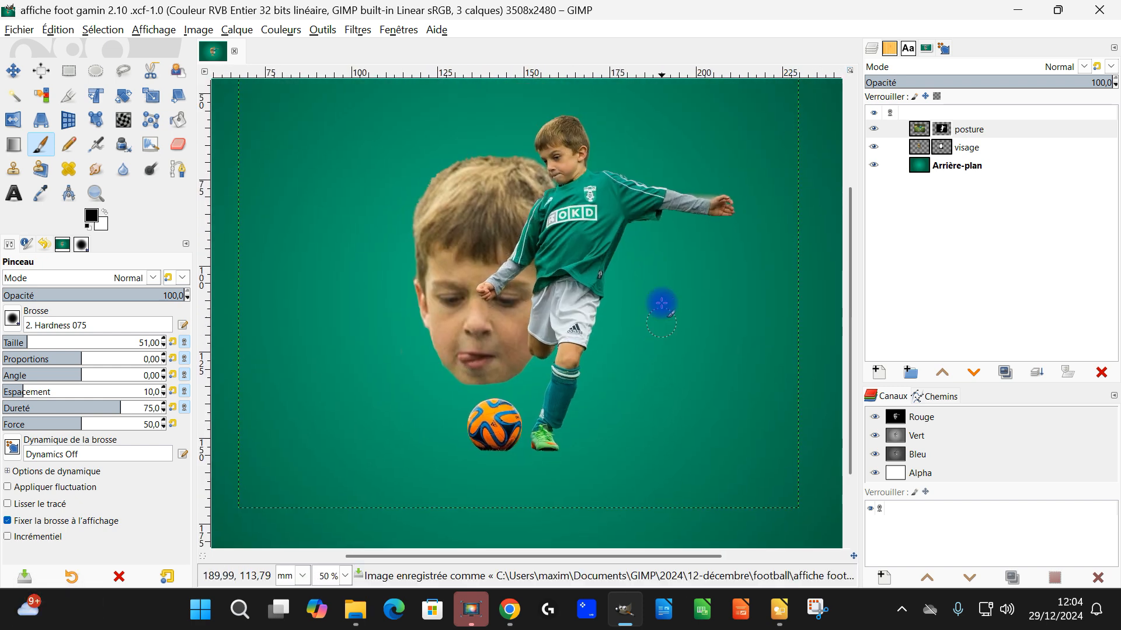
pyautogui.click(1011, 167)
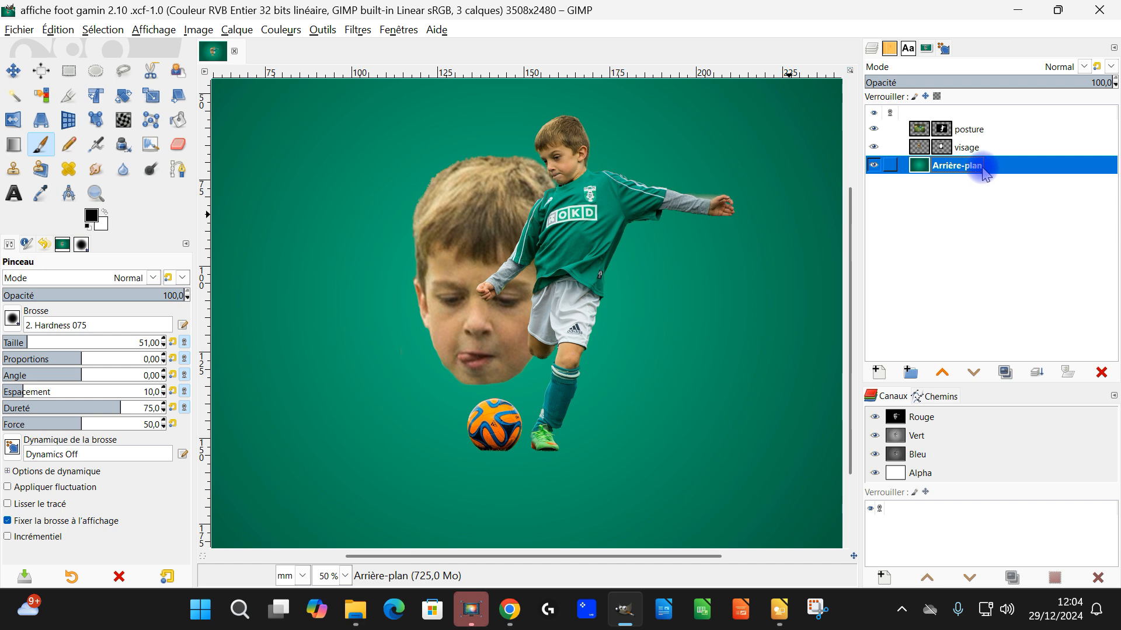
pyautogui.click(878, 373)
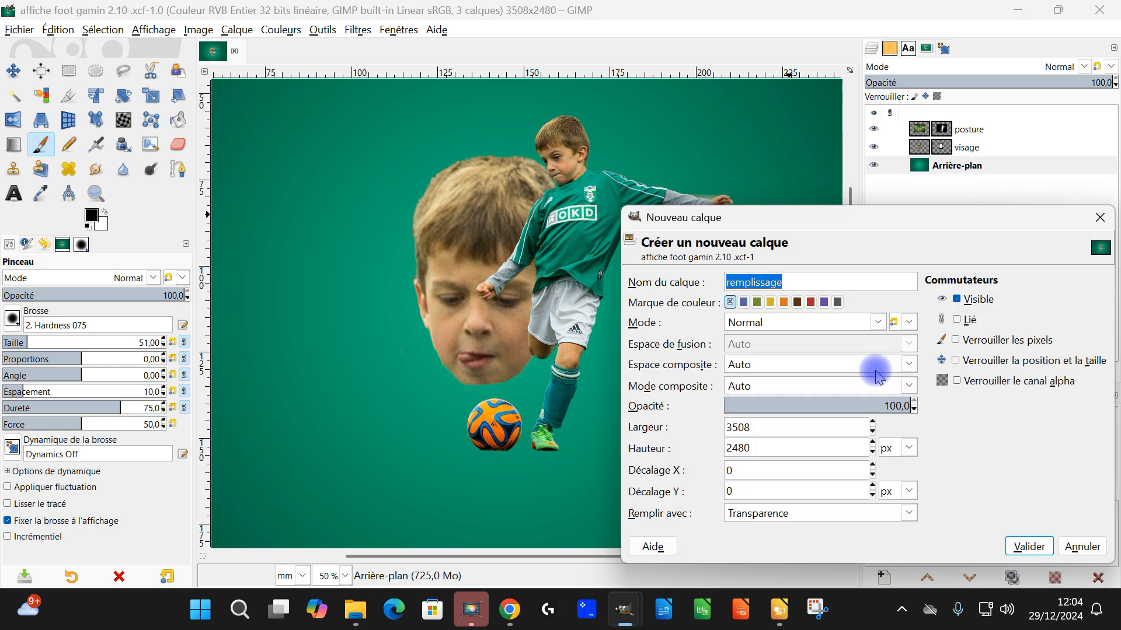
pyautogui.write('sol')
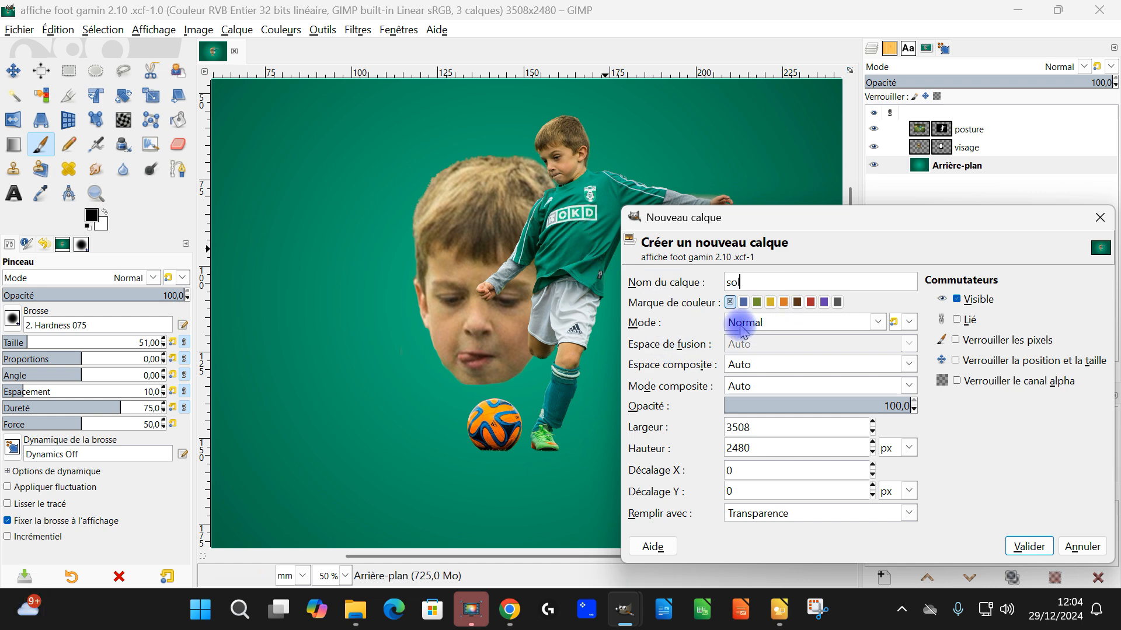
pyautogui.click(1029, 546)
# Step: Set the Paintbrush to size 184 with proportions of -9.10 and an angle of -90 to make a flat horizontal brush
pyautogui.scroll(1, 565, 432)
pyautogui.scroll(1, 564, 432)
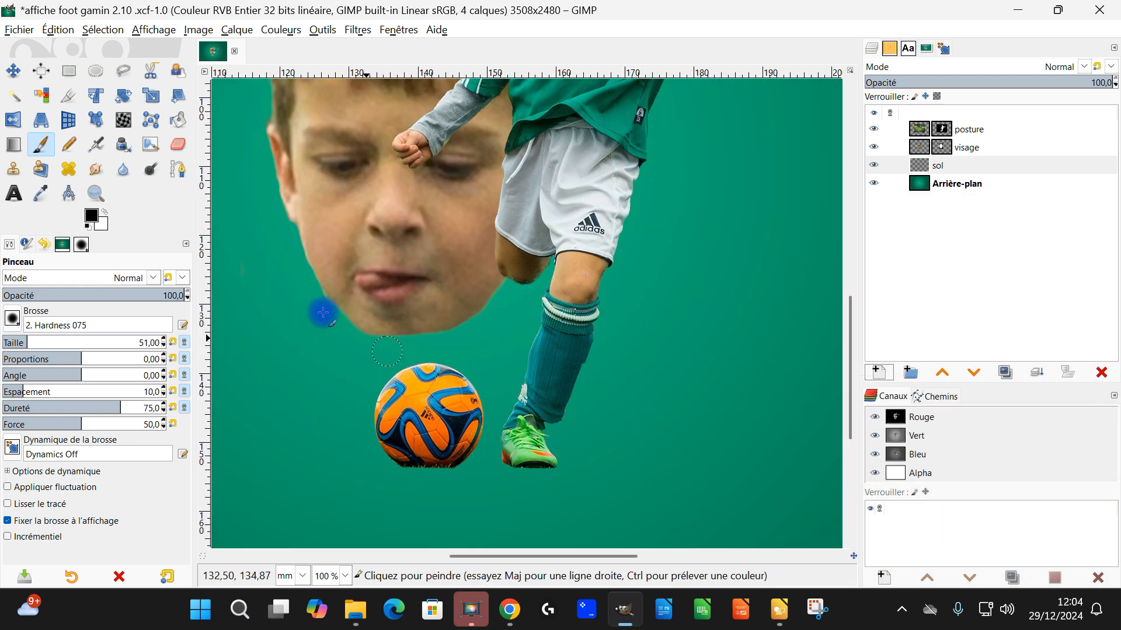
pyautogui.click(97, 72)
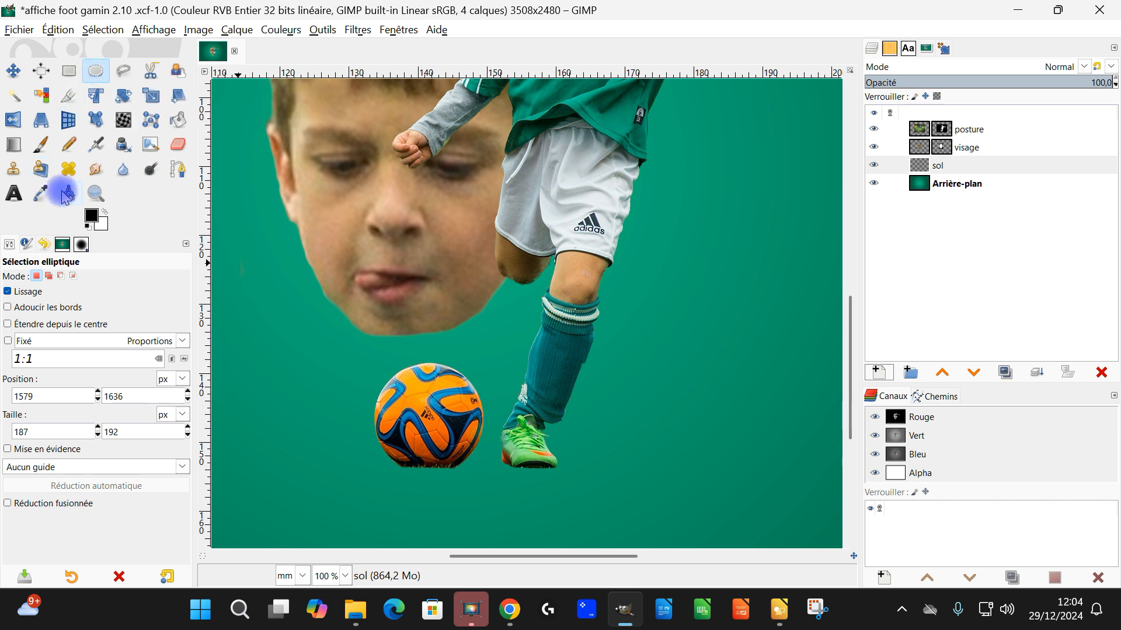
pyautogui.click(43, 150)
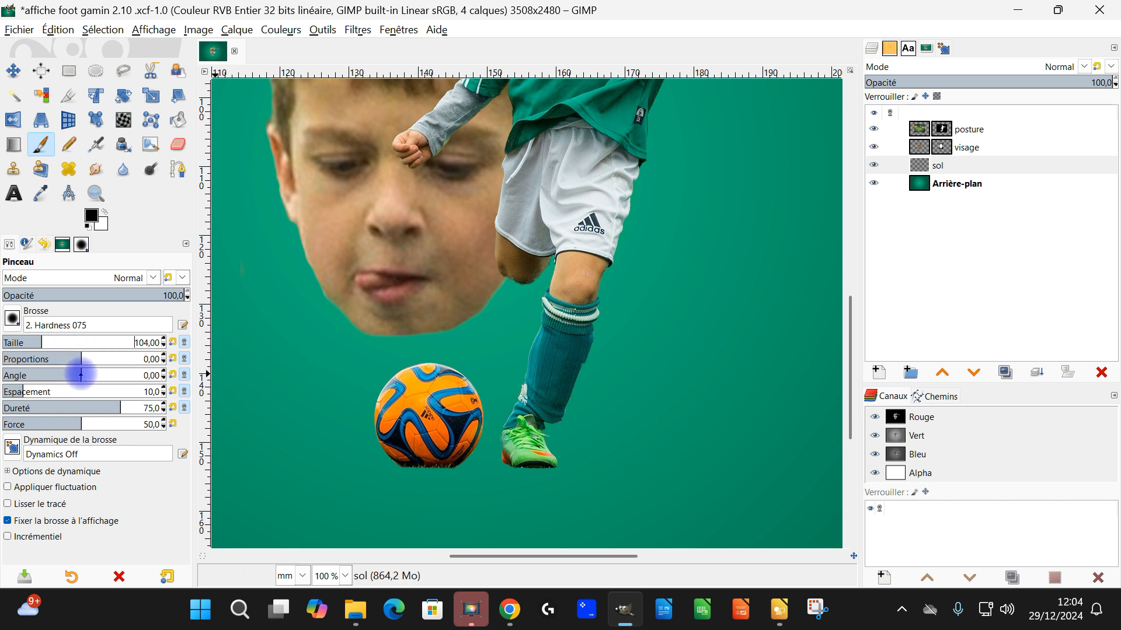
pyautogui.moveTo(81, 359); pyautogui.dragTo(47, 359)
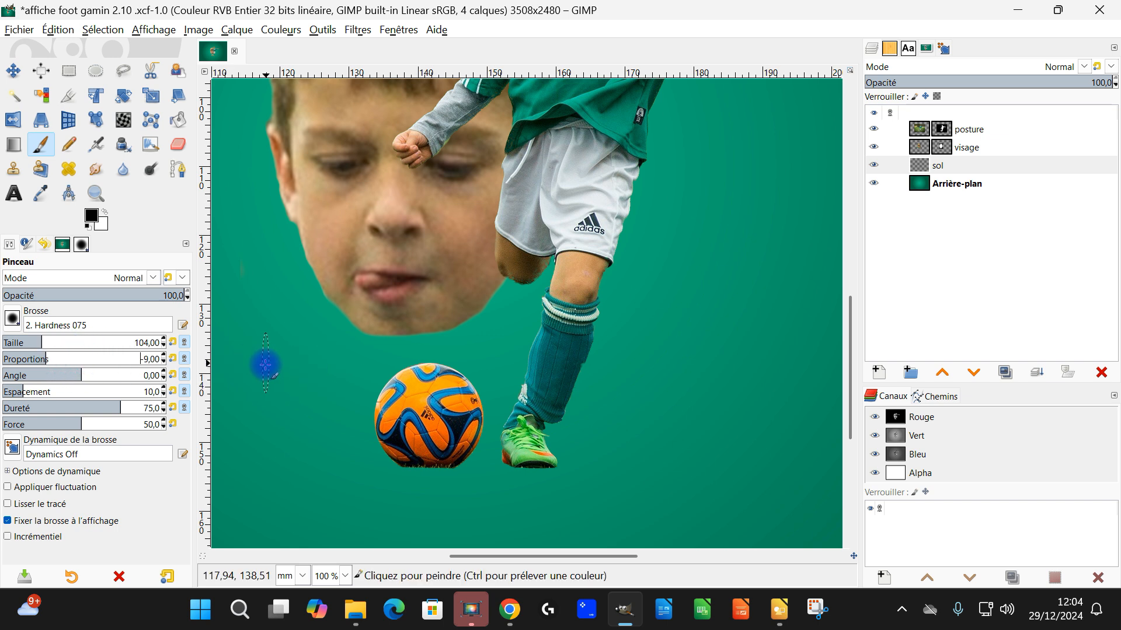
pyautogui.moveTo(70, 375)
pyautogui.mouseDown()
pyautogui.moveTo(98, 390)
pyautogui.moveTo(34, 376)
pyautogui.moveTo(142, 385)
pyautogui.mouseUp()
pyautogui.press('Delete')
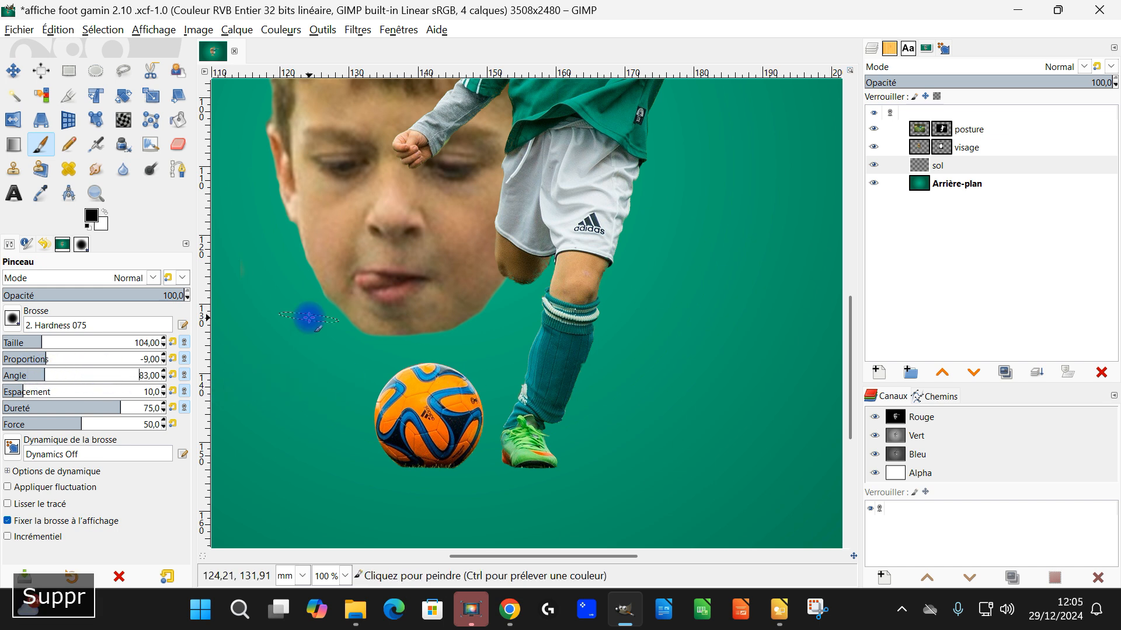
pyautogui.write('-90')
pyautogui.press('Return')
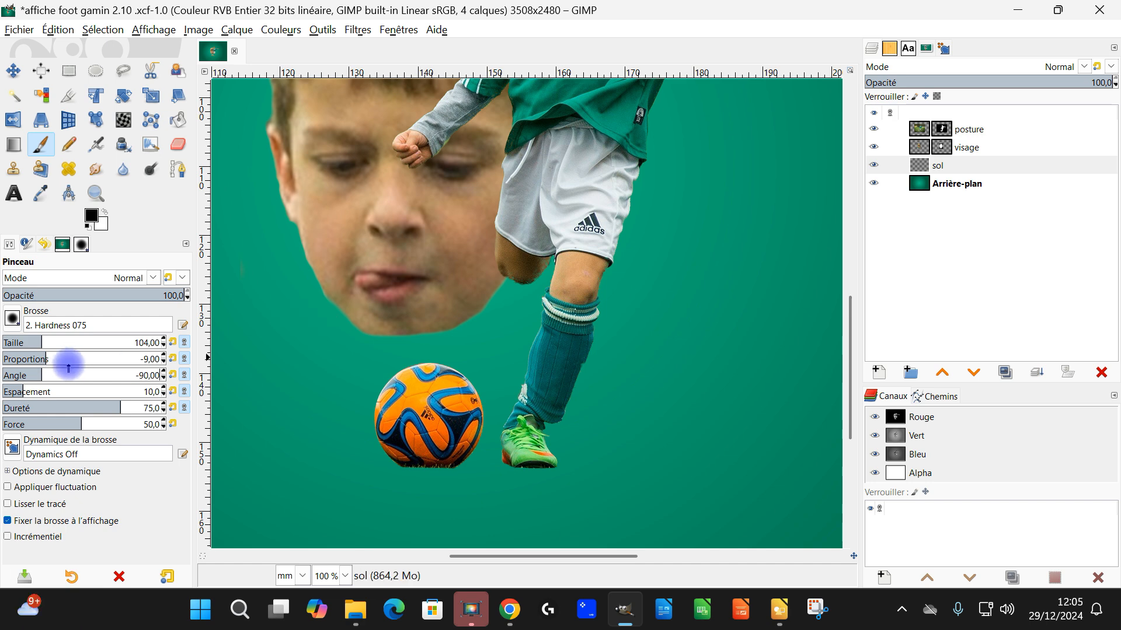
pyautogui.moveTo(47, 348); pyautogui.dragTo(62, 348)
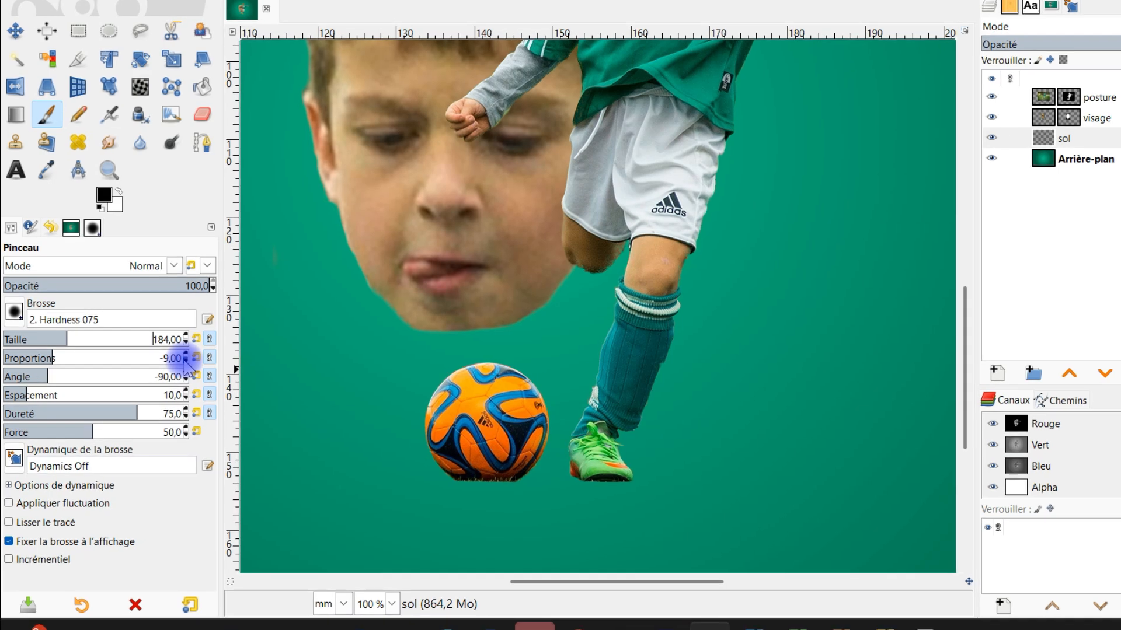
pyautogui.click(186, 362)
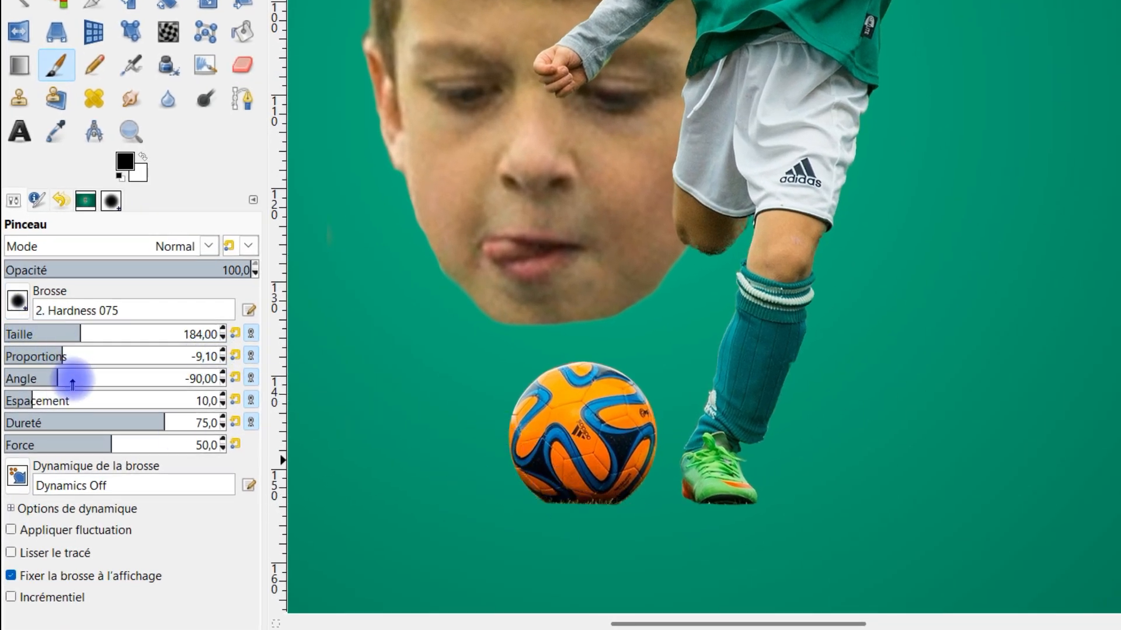
# Step: Paint flat black shadows beneath the ball and the green shoe on the sol layer with brush size 260, and save the image
pyautogui.click(98, 334)
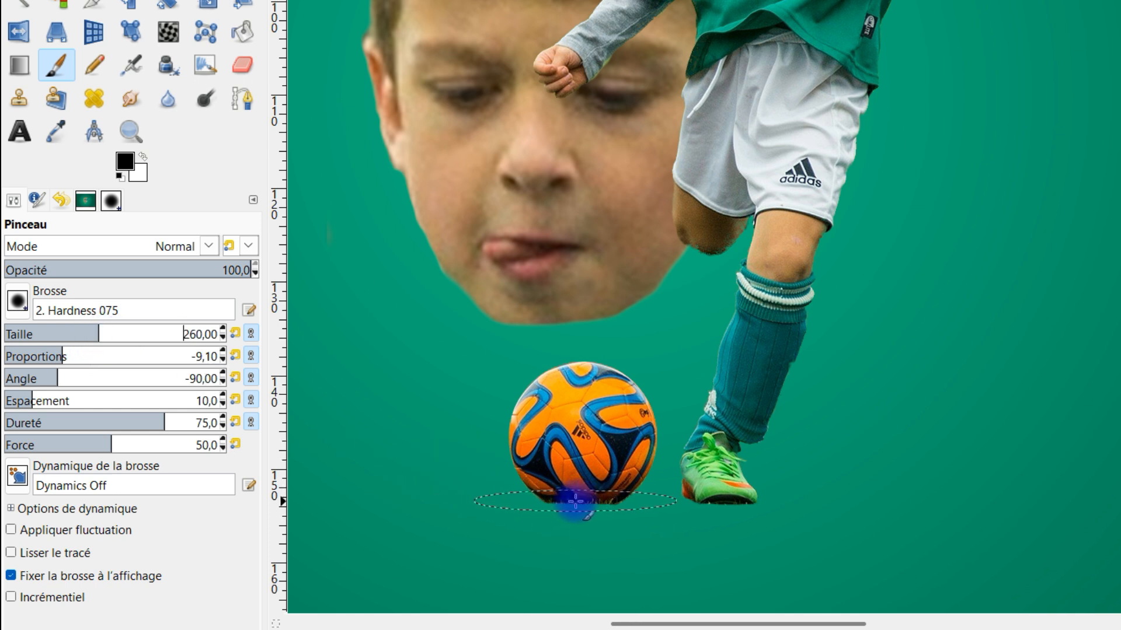
pyautogui.click(723, 503)
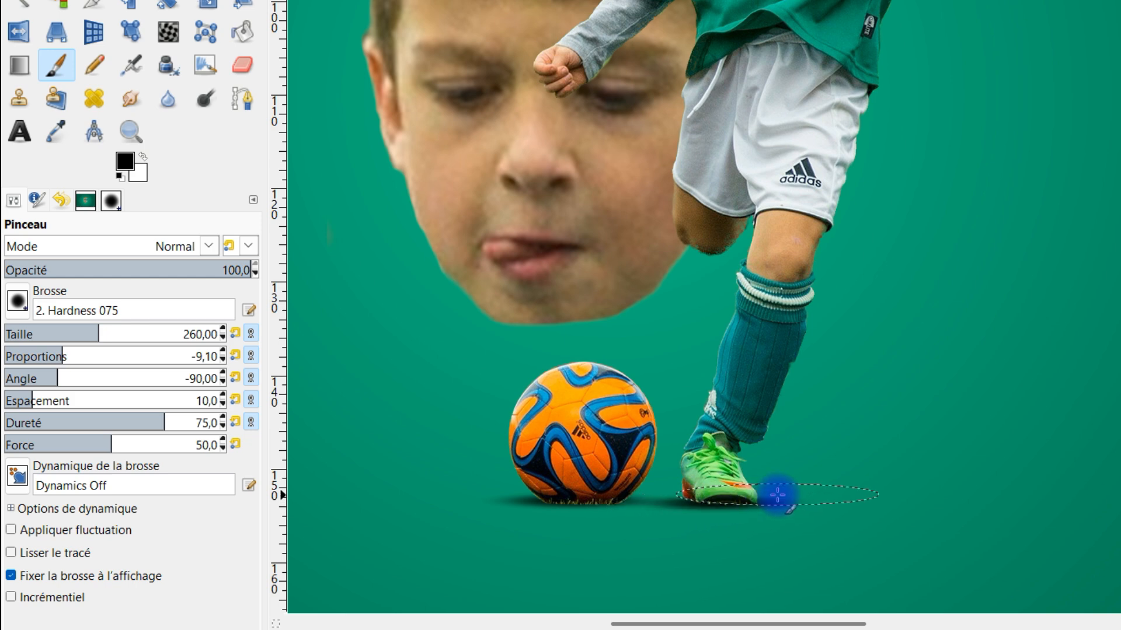
pyautogui.scroll(-2, 820, 470)
pyautogui.scroll(2, 820, 461)
pyautogui.scroll(1, 745, 466)
pyautogui.moveTo(745, 466); pyautogui.dragTo(803, 171)
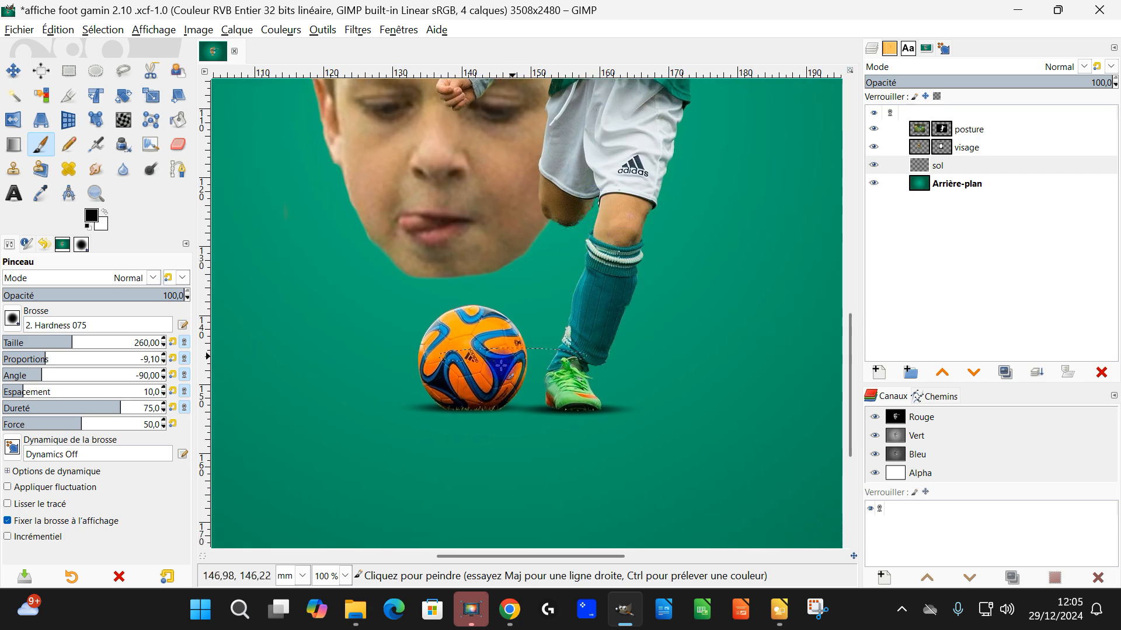
pyautogui.scroll(-1, 715, 368)
pyautogui.scroll(1, 705, 363)
pyautogui.scroll(-1, 703, 364)
pyautogui.moveTo(688, 341); pyautogui.dragTo(581, 445)
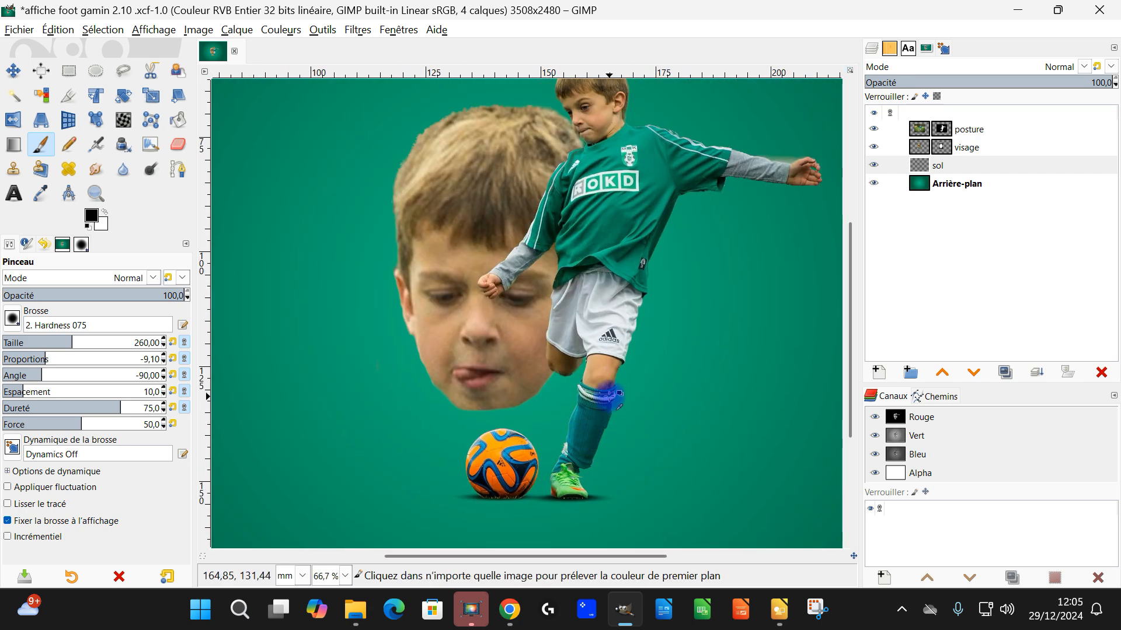
pyautogui.scroll(-1, 607, 395)
pyautogui.moveTo(627, 345); pyautogui.dragTo(631, 368)
pyautogui.hotkey('ctrl', 's')
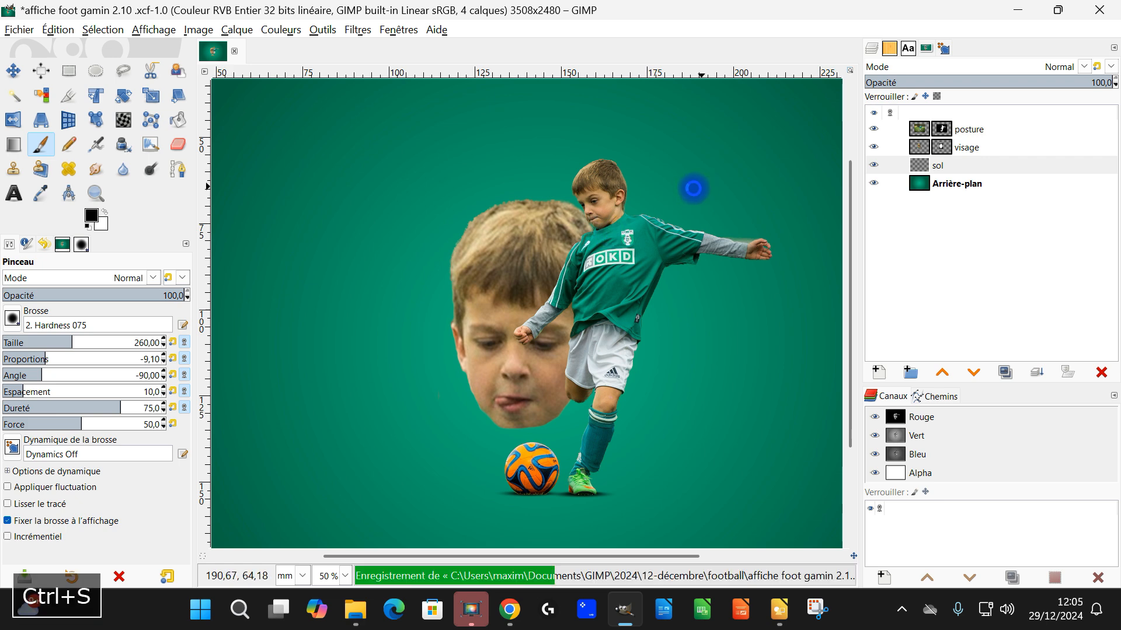
# Step: Crop all layers to 2520 × 1588 px from position 484, 468, framing the boy, face and ball, and save the image
pyautogui.scroll(-2, 649, 343)
pyautogui.moveTo(687, 364); pyautogui.dragTo(555, 358)
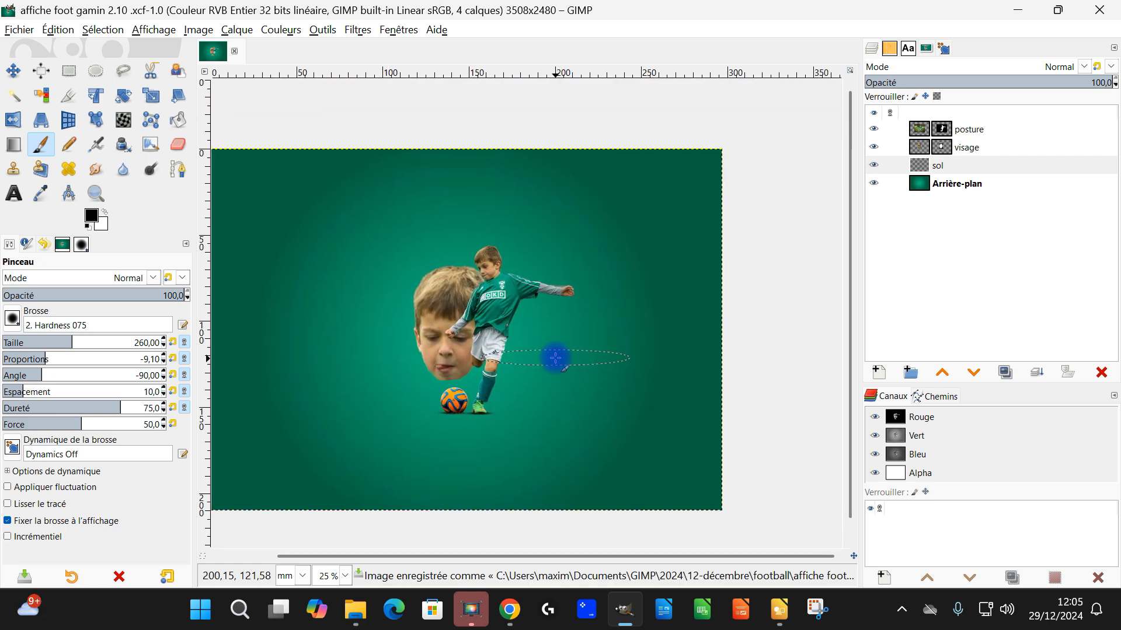
pyautogui.click(66, 96)
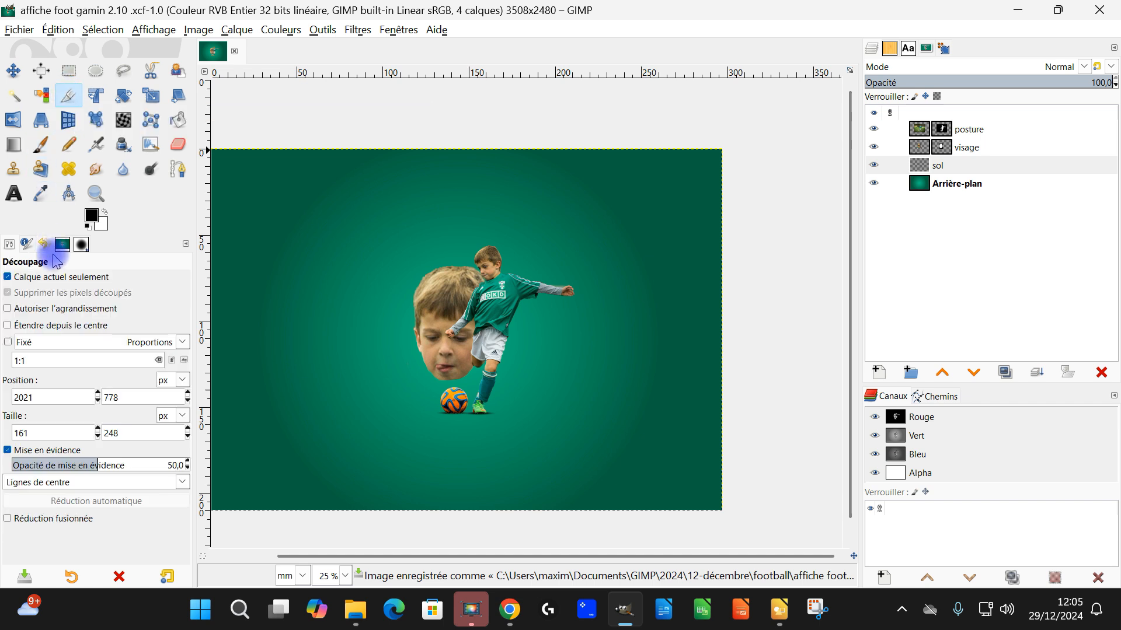
pyautogui.click(27, 278)
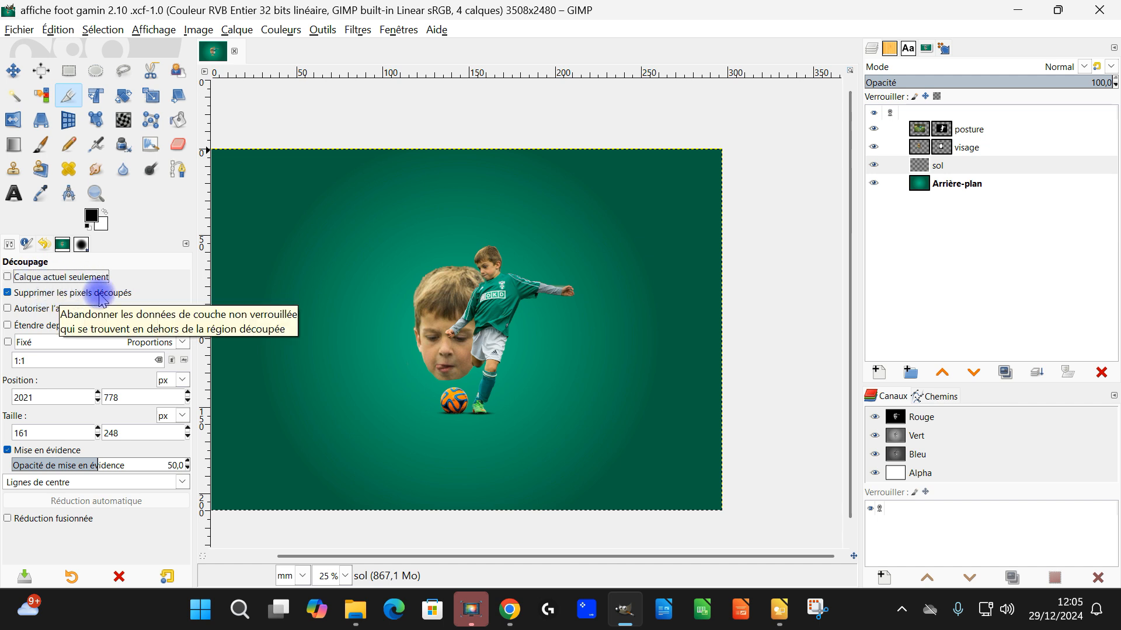
pyautogui.moveTo(281, 218); pyautogui.dragTo(645, 459)
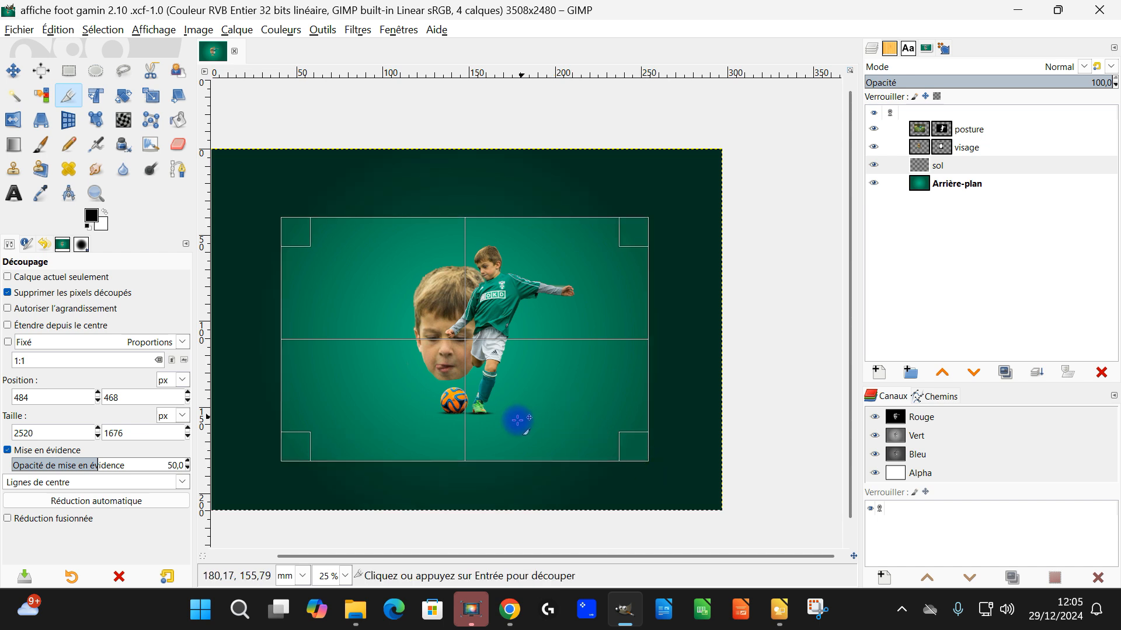
pyautogui.moveTo(485, 450); pyautogui.dragTo(488, 436)
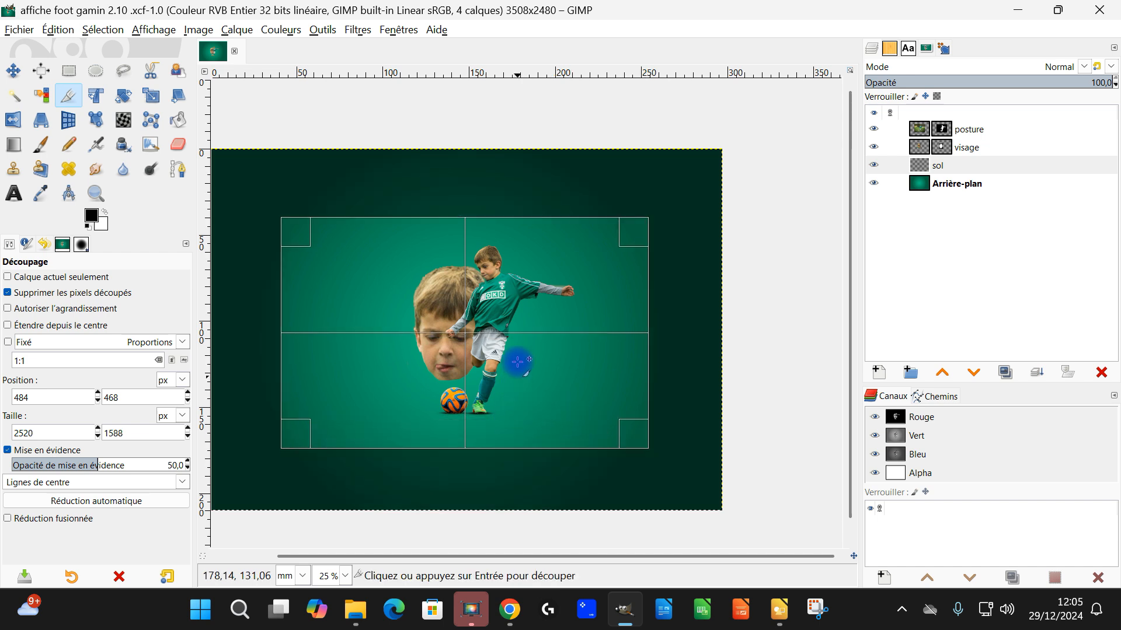
pyautogui.click(488, 307)
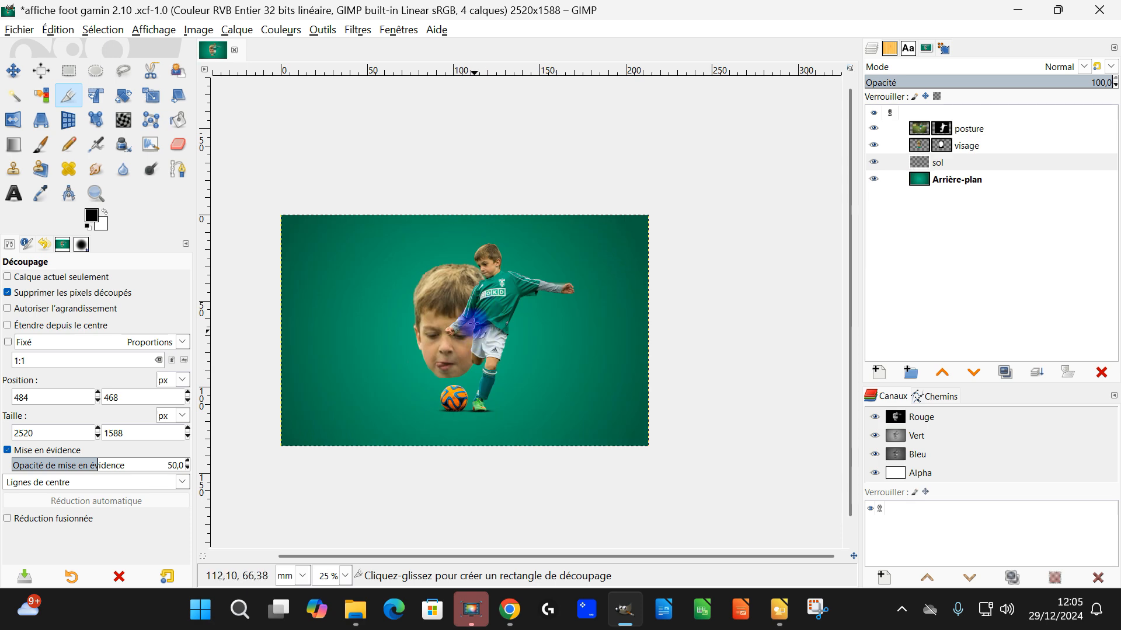
pyautogui.moveTo(466, 344); pyautogui.dragTo(528, 310)
pyautogui.scroll(1, 549, 314)
pyautogui.scroll(-1, 549, 315)
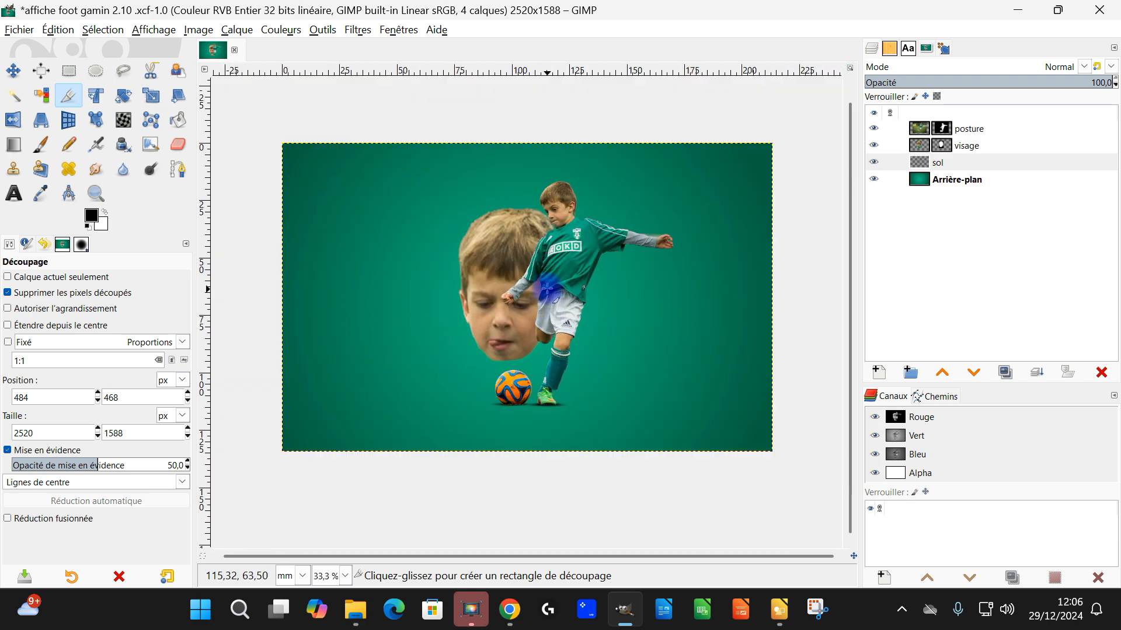
pyautogui.hotkey('ctrl', 's')
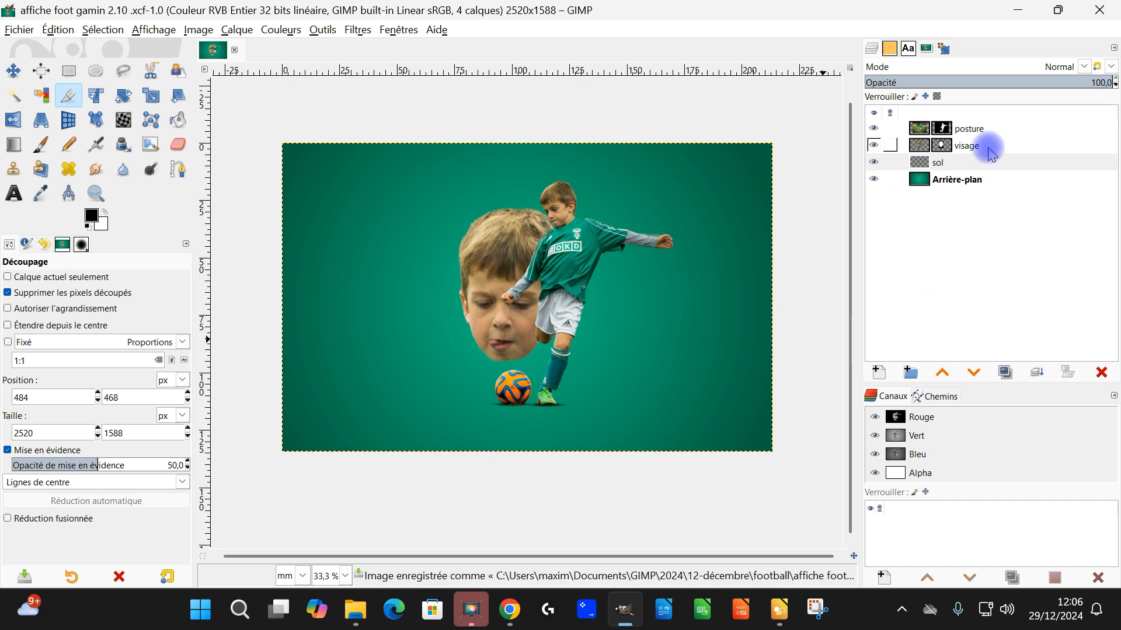
# Step: Create a 2520 × 1588 px layer named "noir et blanc" in Couleur LCh mode directly above the visage layer and fill it with white
pyautogui.click(986, 149)
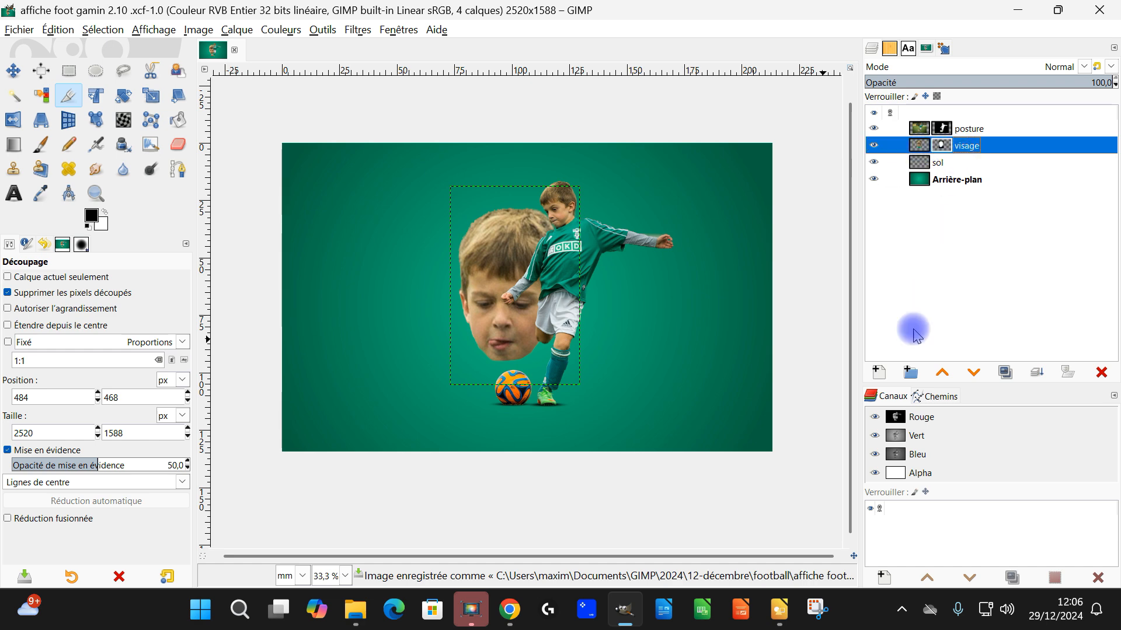
pyautogui.click(877, 371)
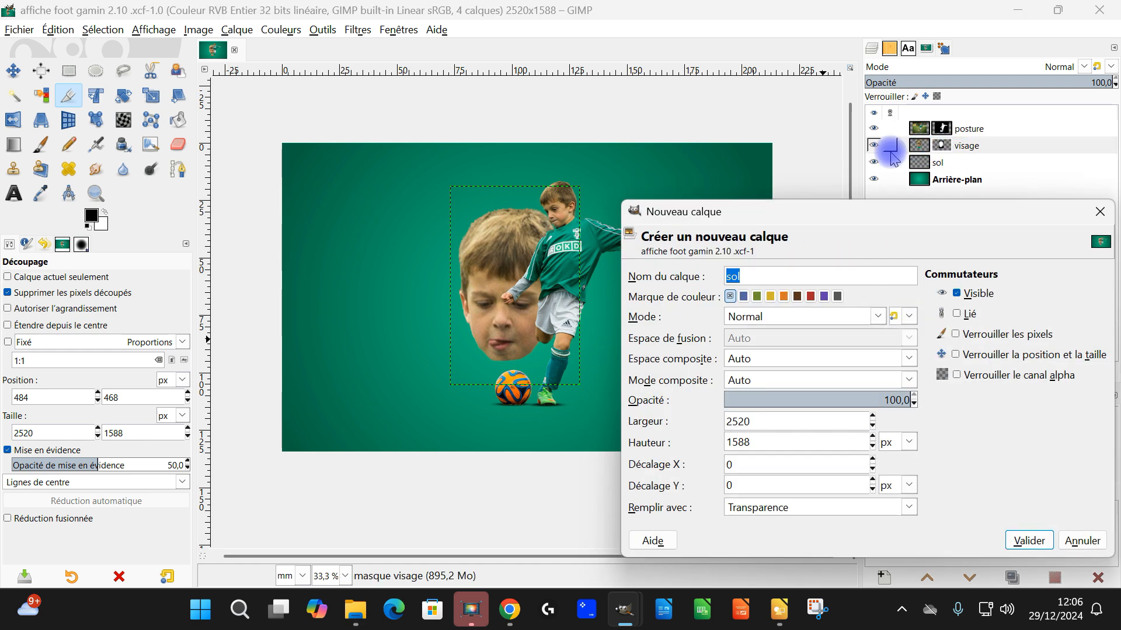
pyautogui.write('noir et blanc')
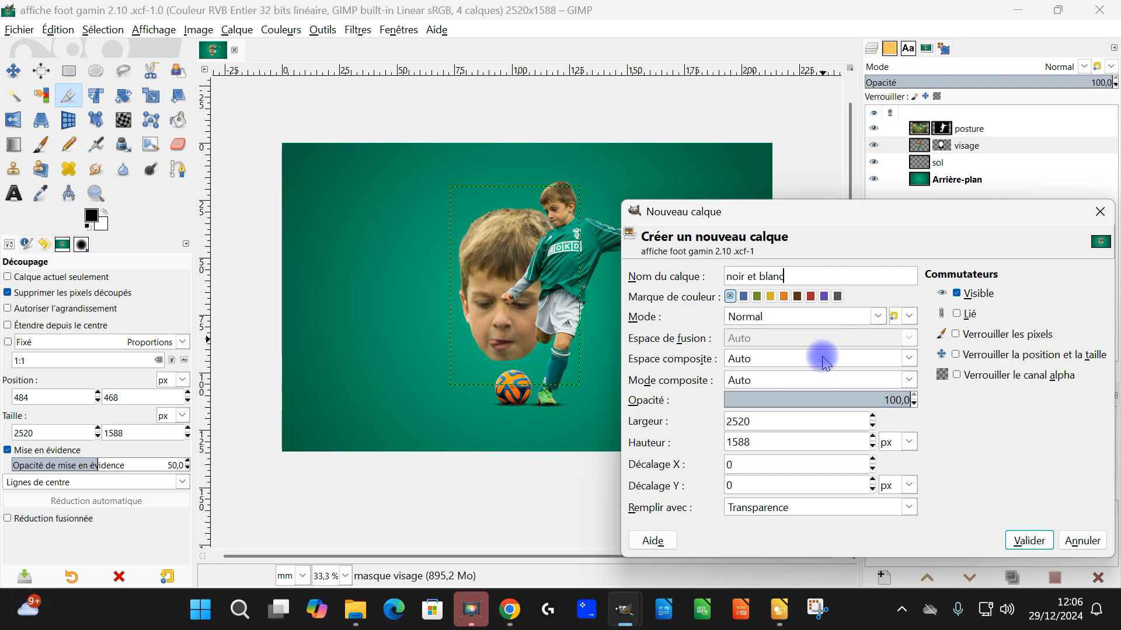
pyautogui.click(777, 316)
pyautogui.scroll(-5, 773, 255)
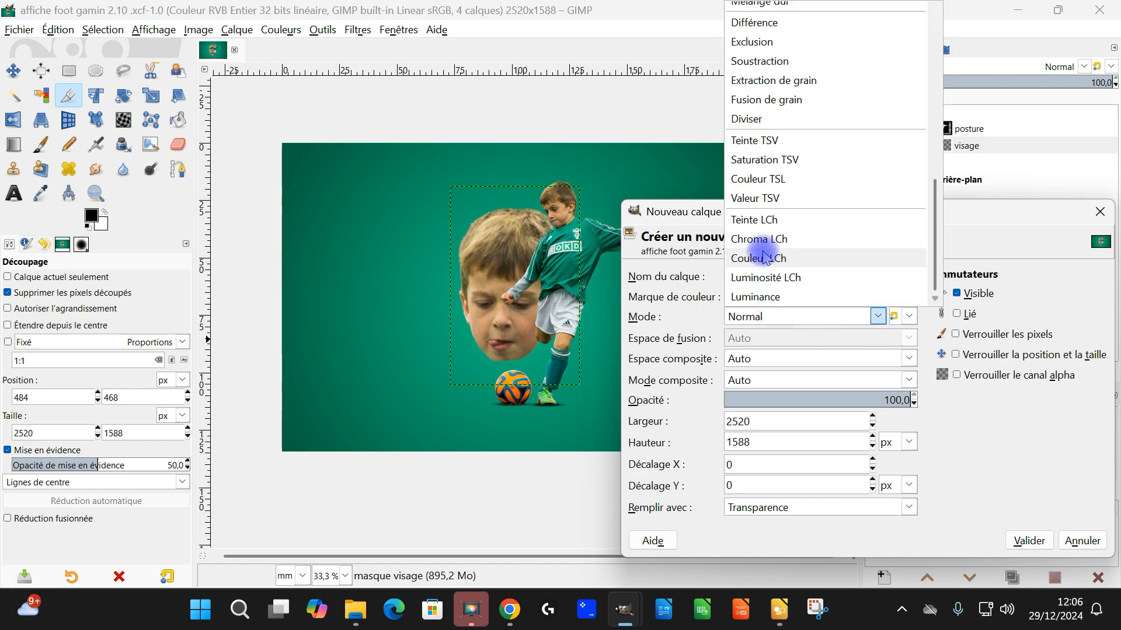
pyautogui.click(797, 261)
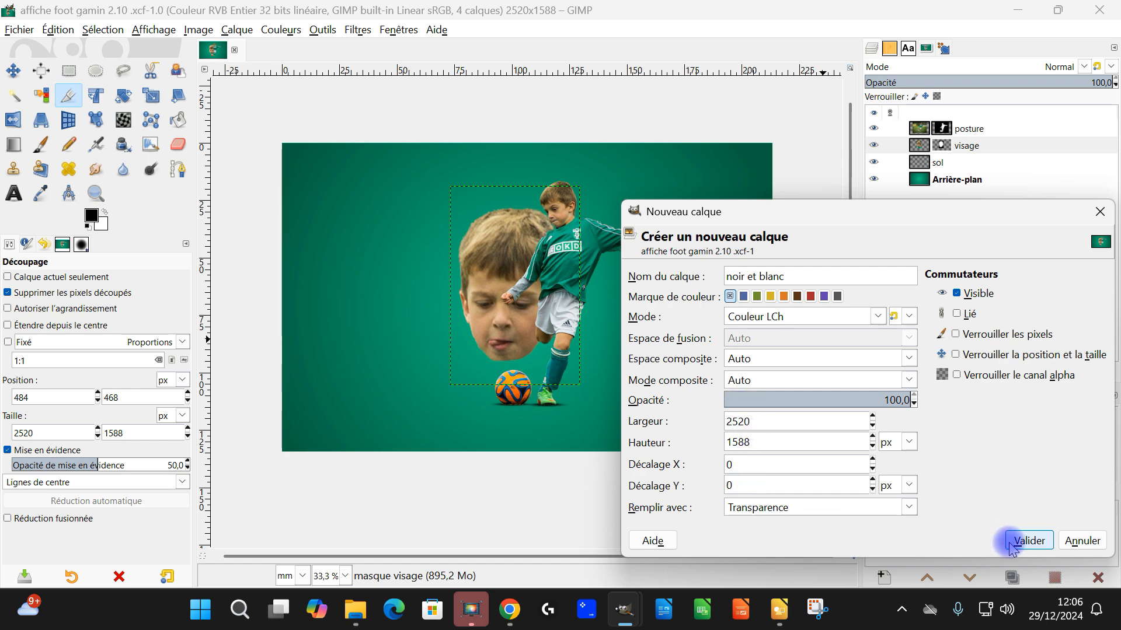
pyautogui.click(1028, 542)
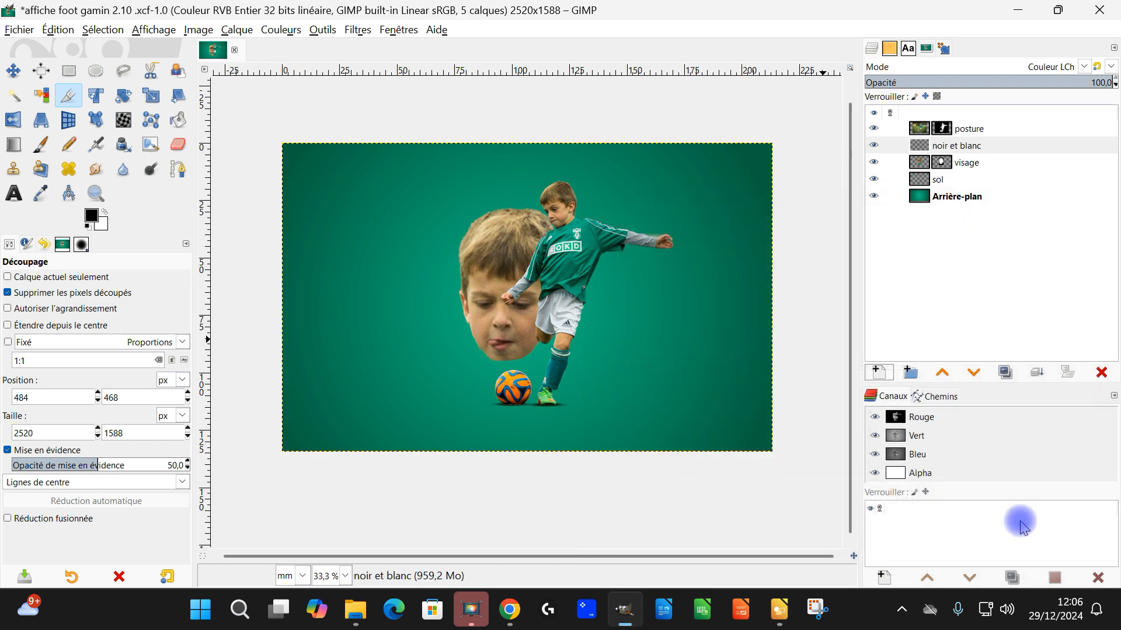
pyautogui.moveTo(102, 228); pyautogui.dragTo(408, 273)
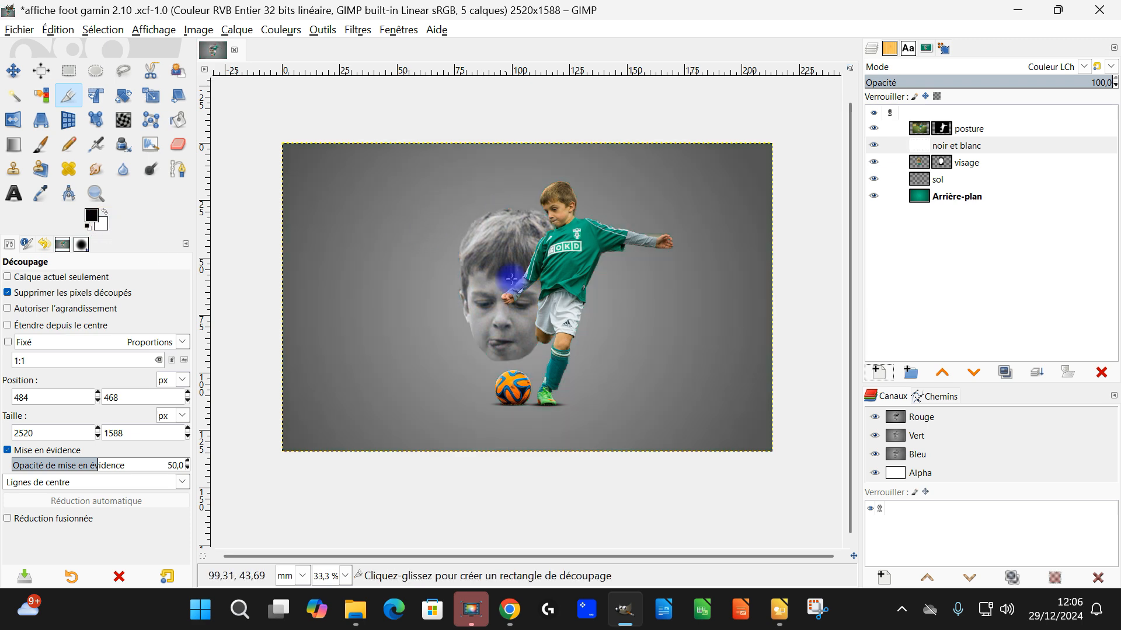
pyautogui.scroll(2, 501, 306)
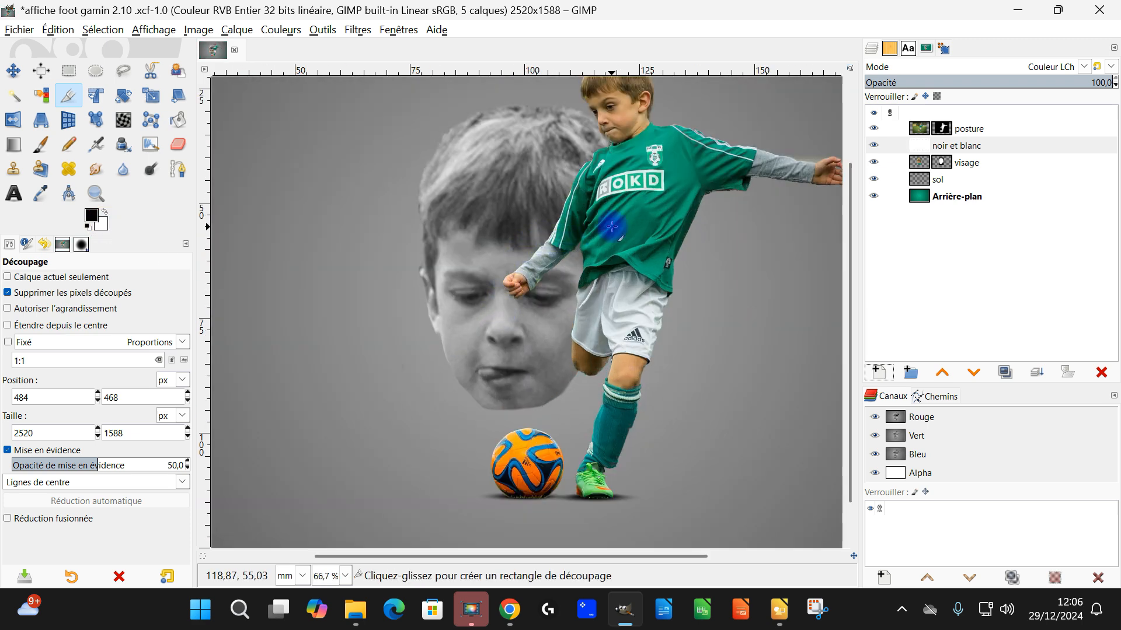
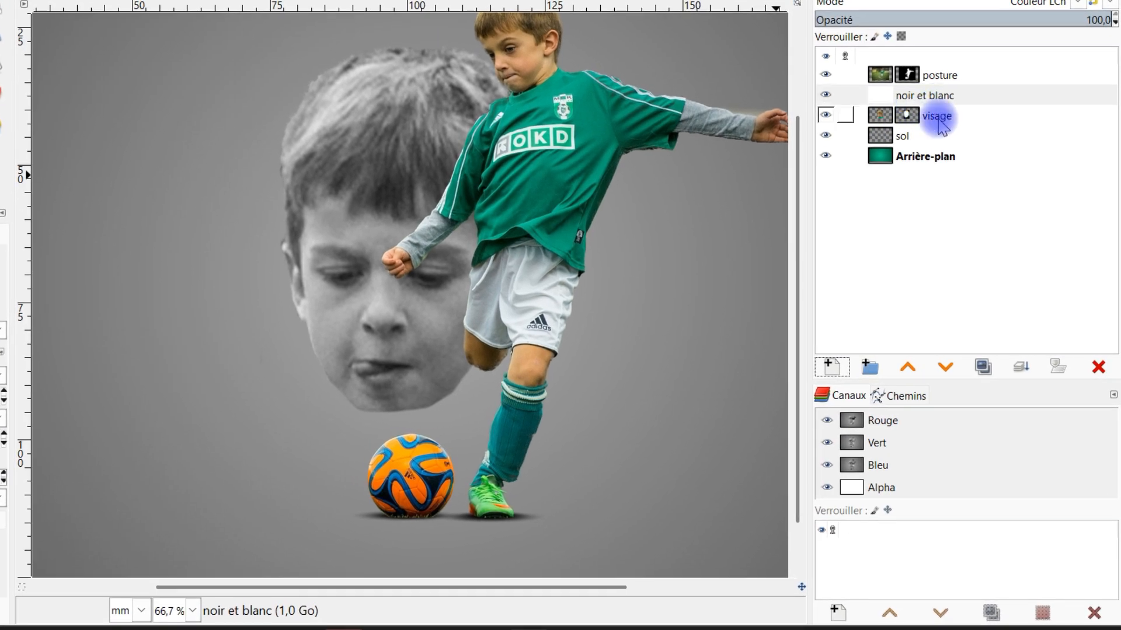
# Step: Create a layer group named "GC noir et blanc visage" directly above the noir et blanc layer
pyautogui.click(871, 367)
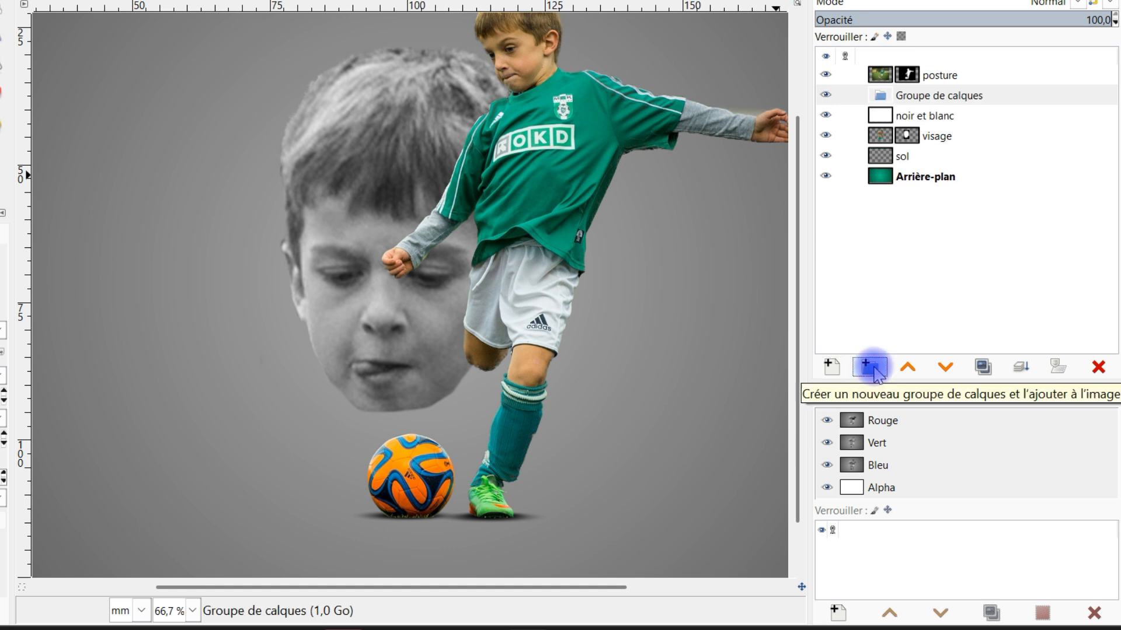
pyautogui.doubleClick(960, 95)
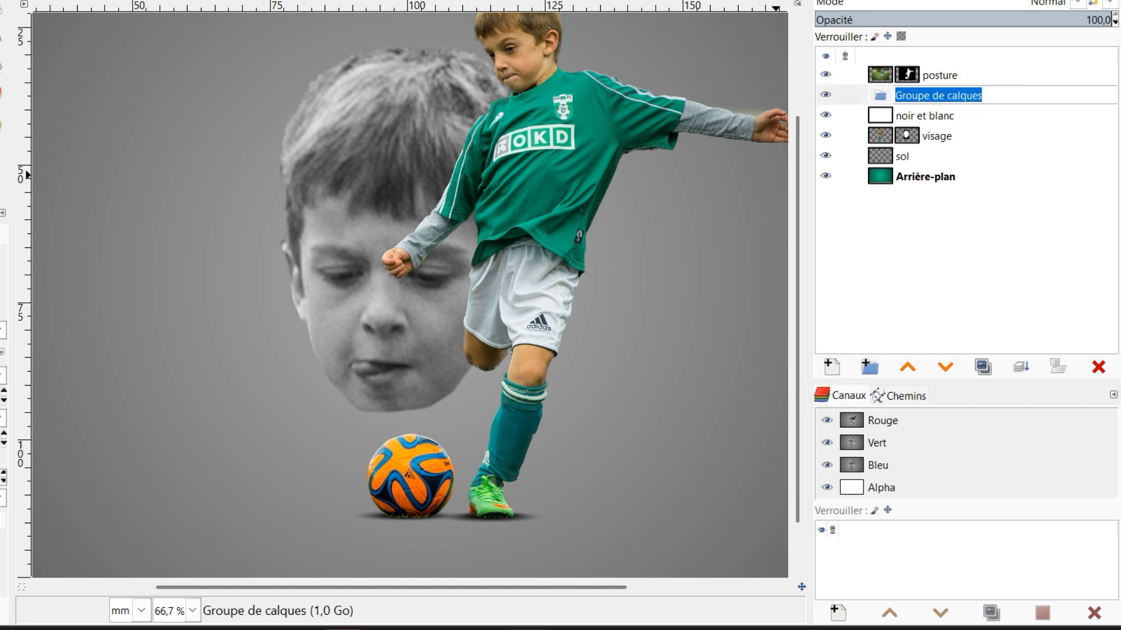
pyautogui.write('GC noir et blanc visage')
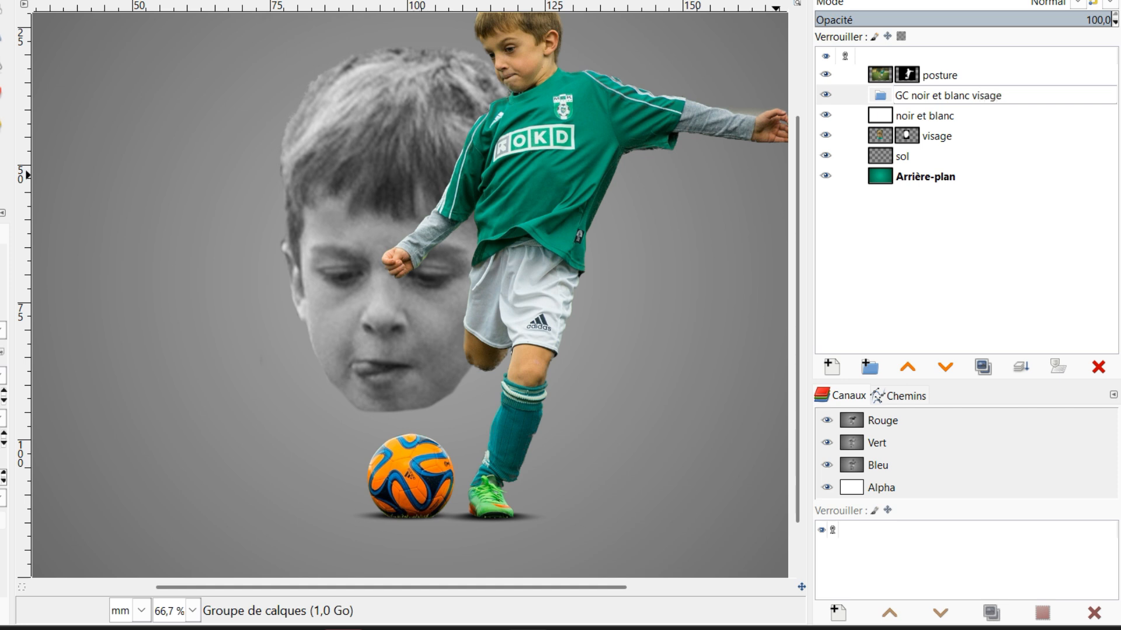
pyautogui.press('Return')
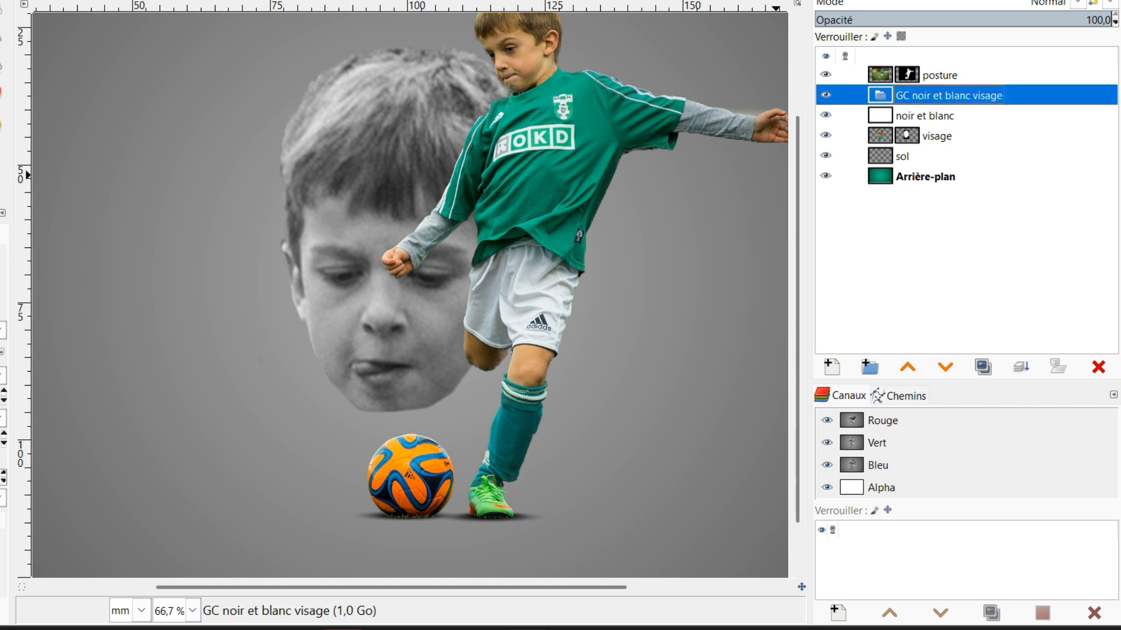
# Step: Move the noir et blanc and visage layers into the "GC noir et blanc visage" group, with visage beneath noir et blanc
pyautogui.moveTo(870, 114); pyautogui.dragTo(892, 98)
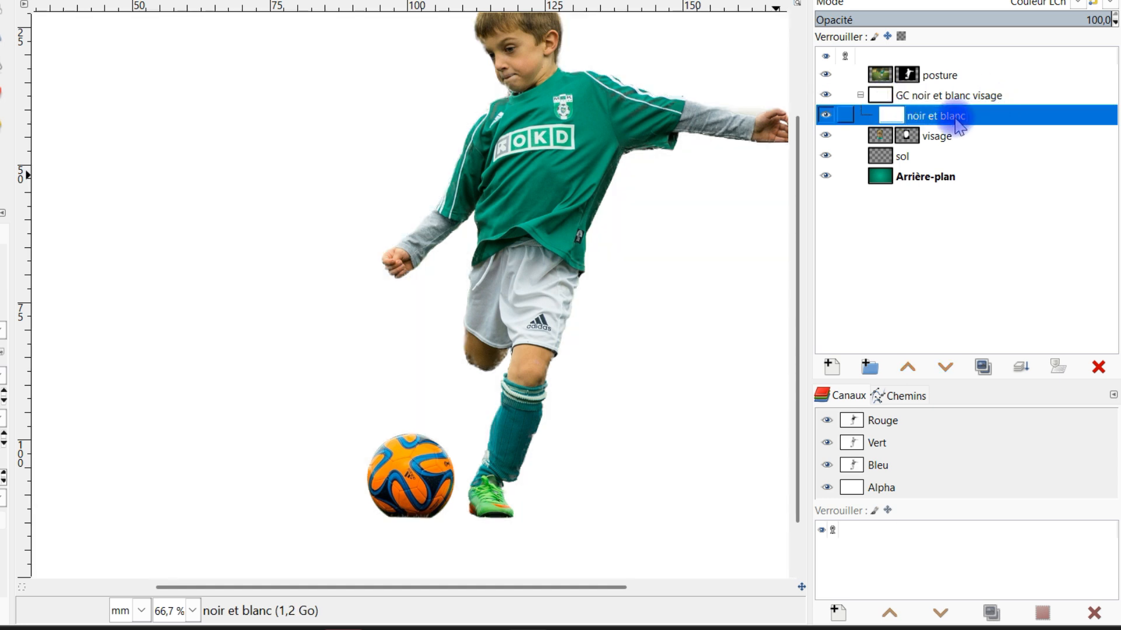
pyautogui.moveTo(888, 136); pyautogui.dragTo(893, 120)
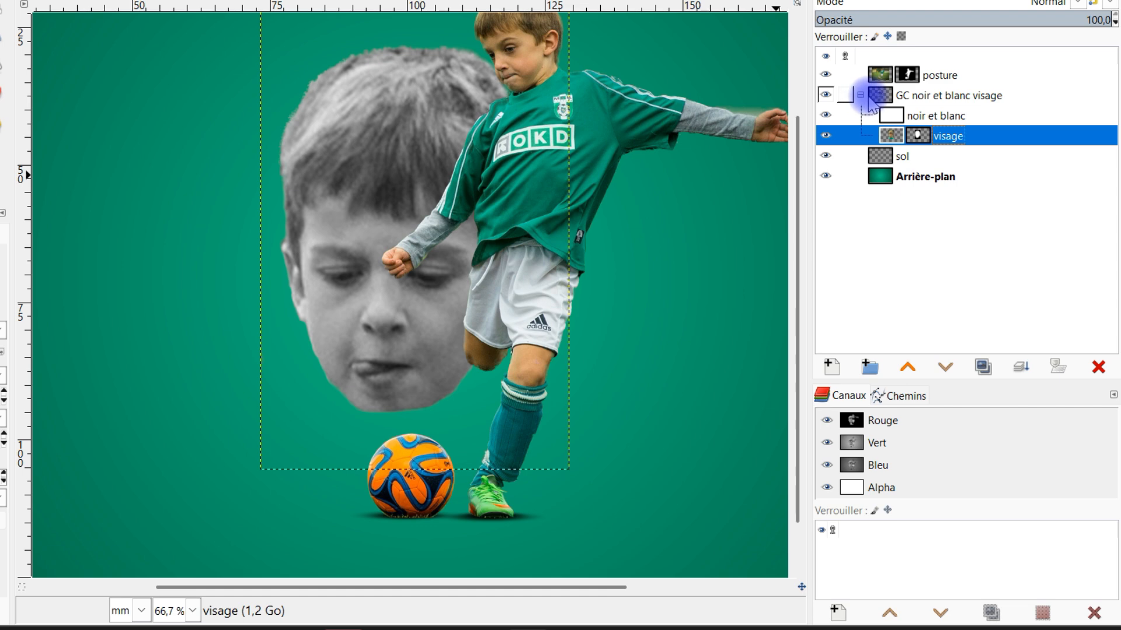
pyautogui.click(861, 95)
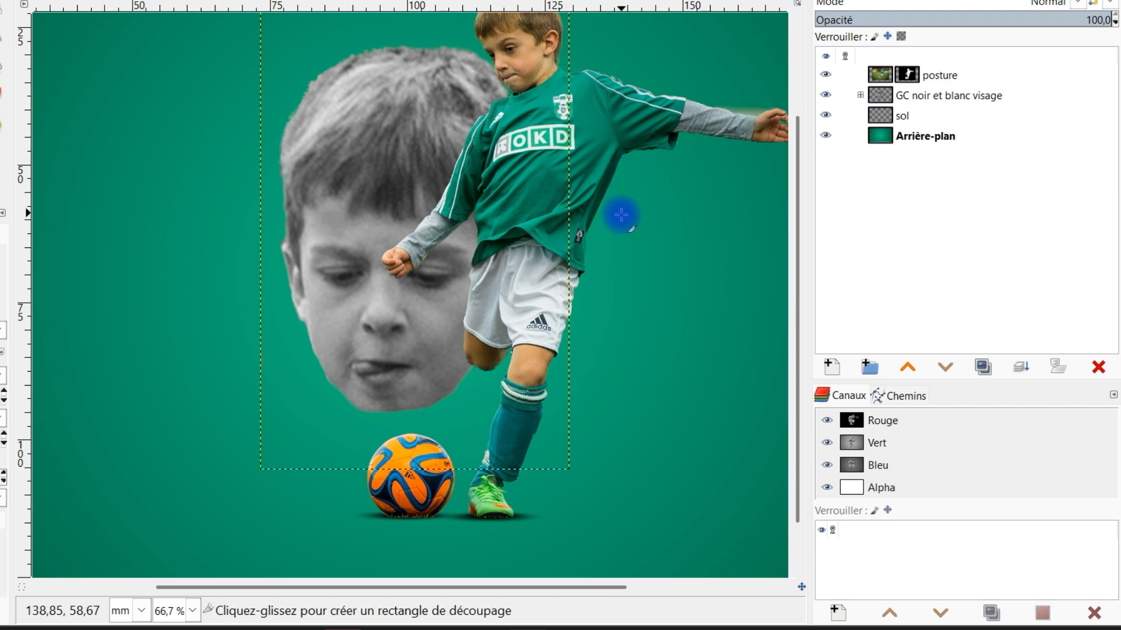
pyautogui.scroll(-2, 613, 213)
pyautogui.scroll(1, 584, 236)
pyautogui.moveTo(634, 244); pyautogui.dragTo(580, 296)
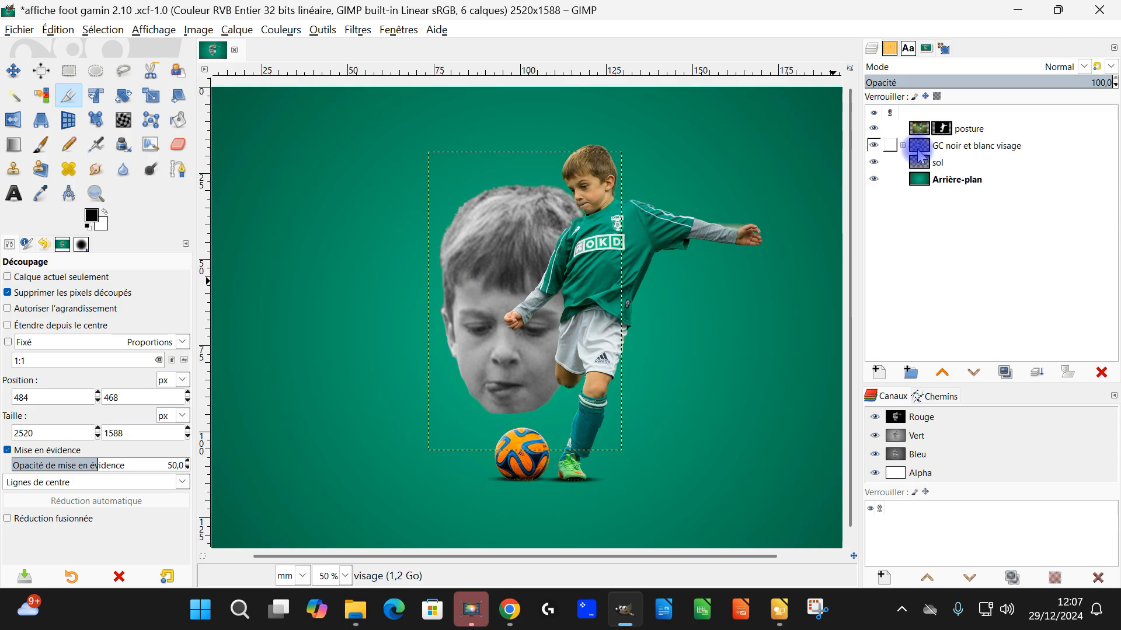
pyautogui.click(931, 180)
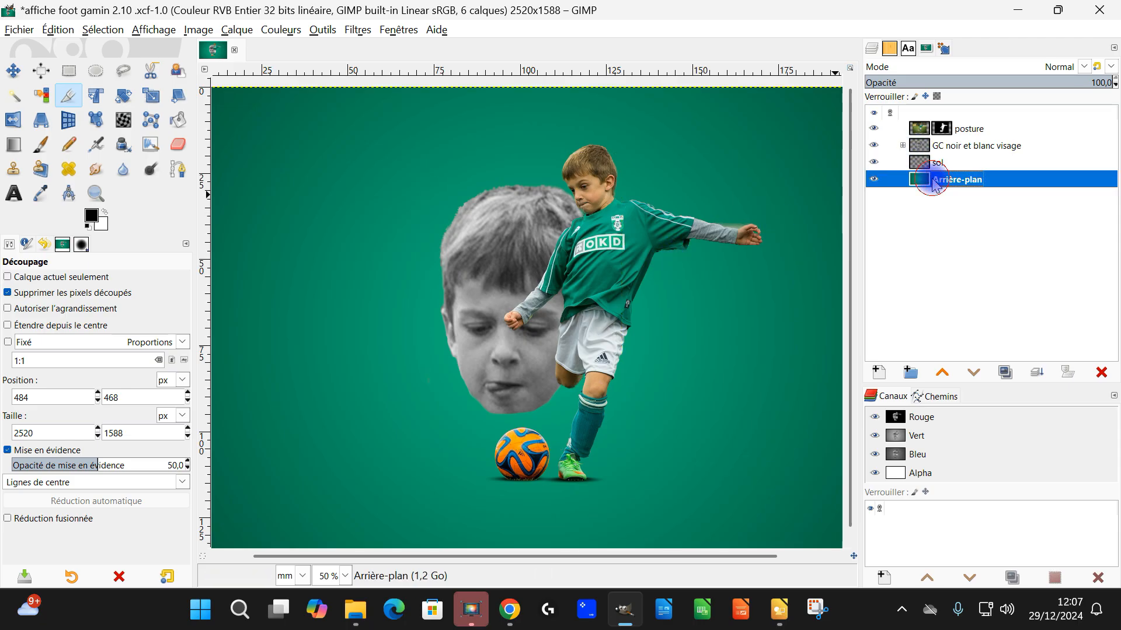
# Step: Reduce the noir et blanc layer's opacity to 78.1 and save the image
pyautogui.click(902, 146)
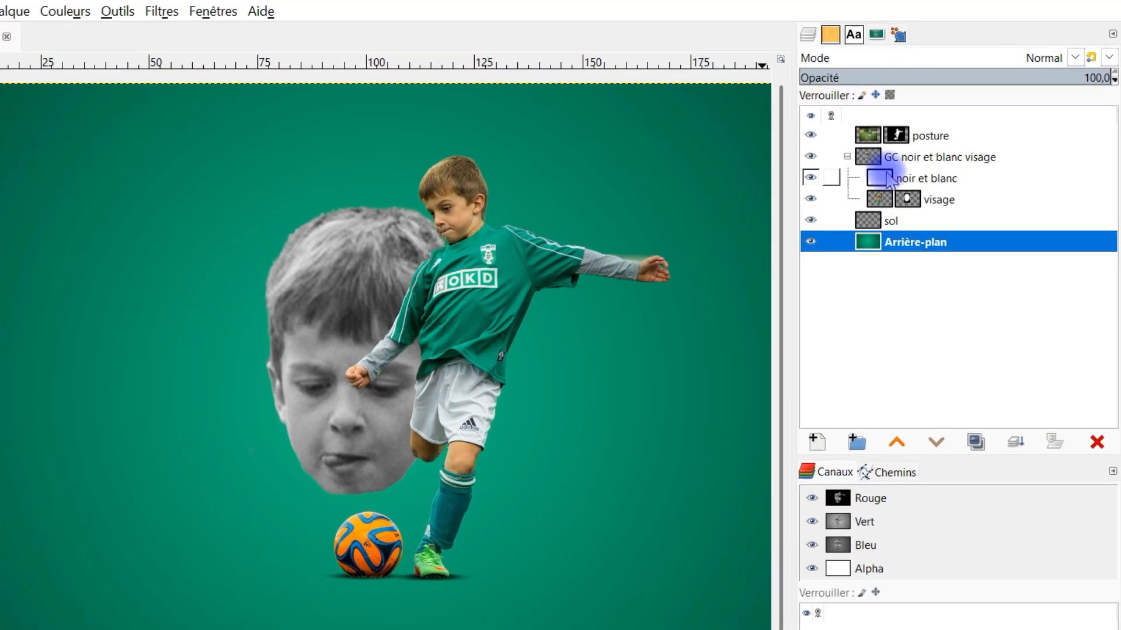
pyautogui.click(887, 176)
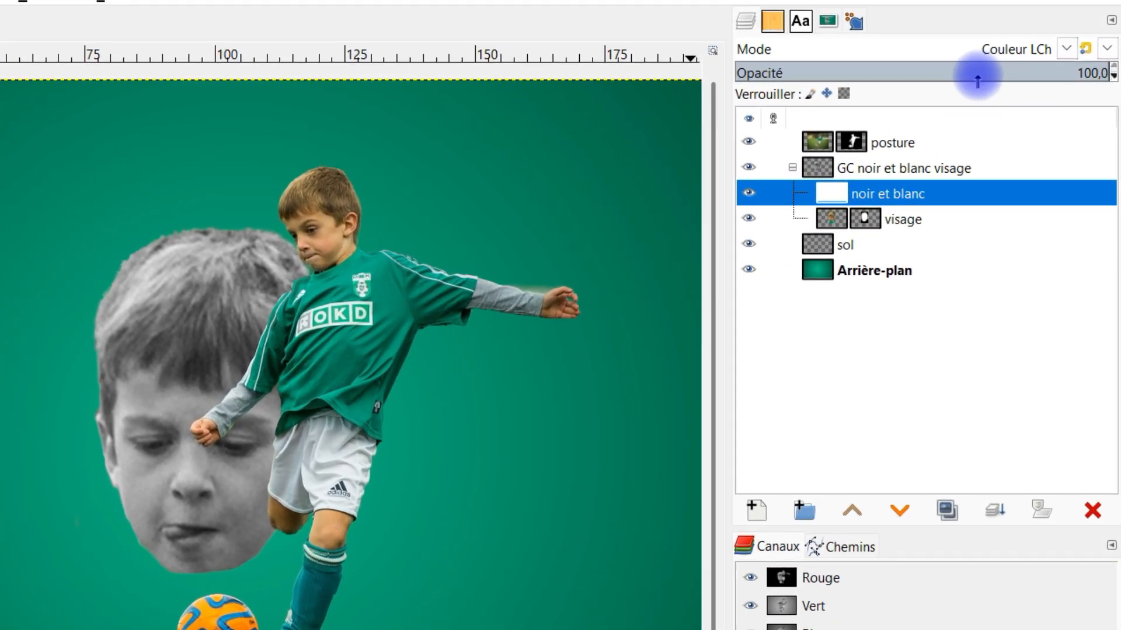
pyautogui.click(966, 75)
pyautogui.moveTo(935, 72); pyautogui.dragTo(1031, 76)
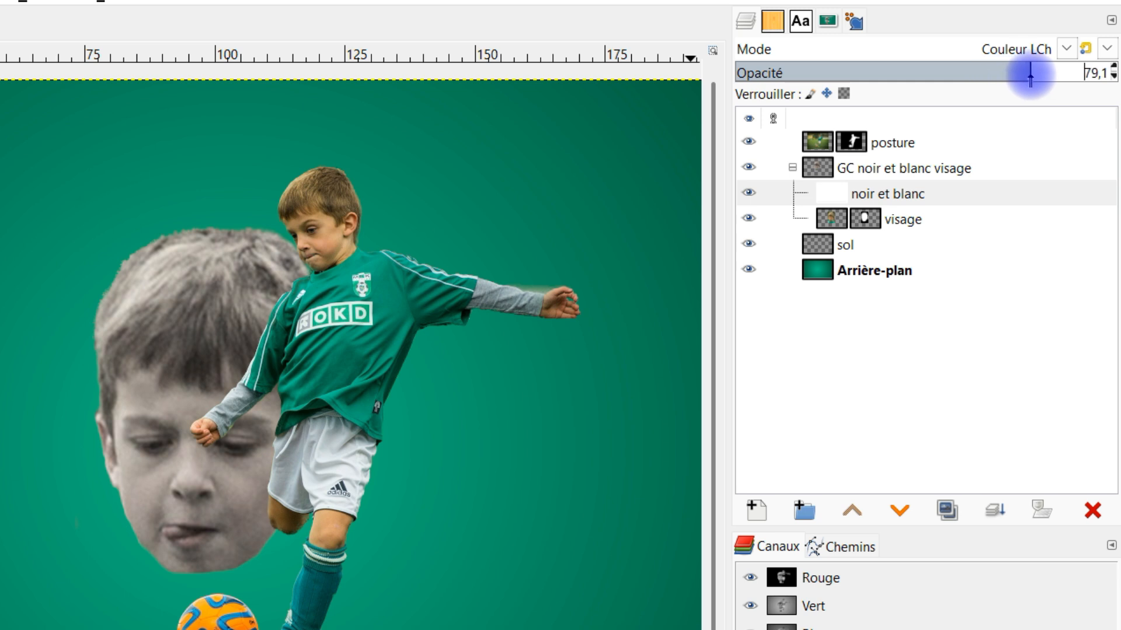
pyautogui.moveTo(1030, 74)
pyautogui.mouseDown()
pyautogui.moveTo(1041, 76)
pyautogui.moveTo(1018, 71)
pyautogui.mouseUp()
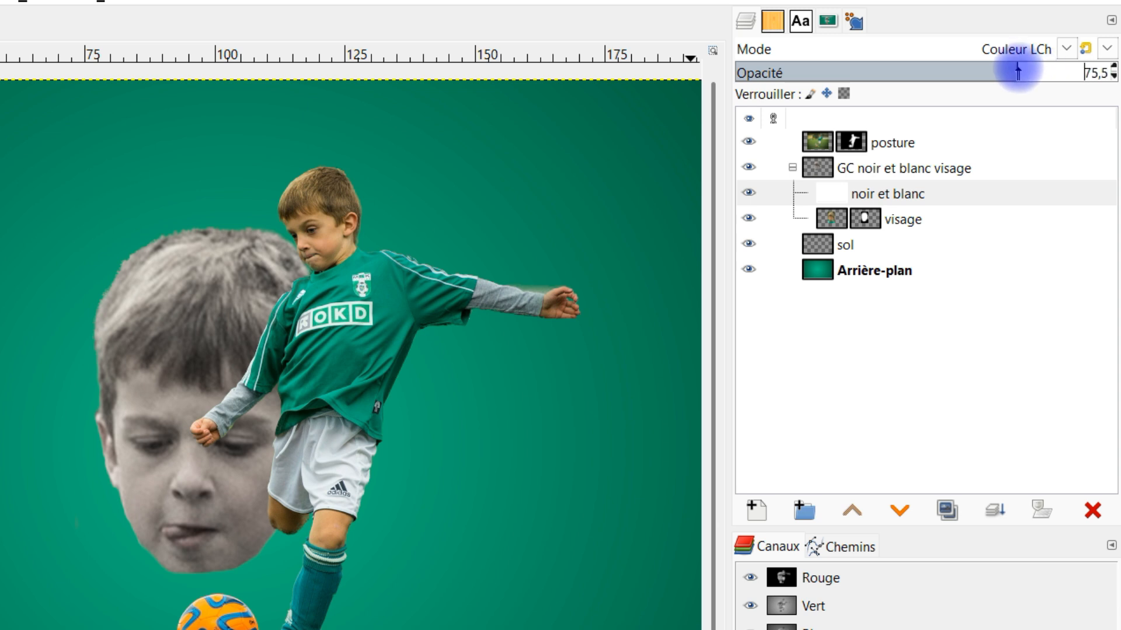
pyautogui.moveTo(1019, 73)
pyautogui.mouseDown()
pyautogui.moveTo(940, 68)
pyautogui.moveTo(1038, 84)
pyautogui.moveTo(1041, 75)
pyautogui.moveTo(1027, 79)
pyautogui.mouseUp()
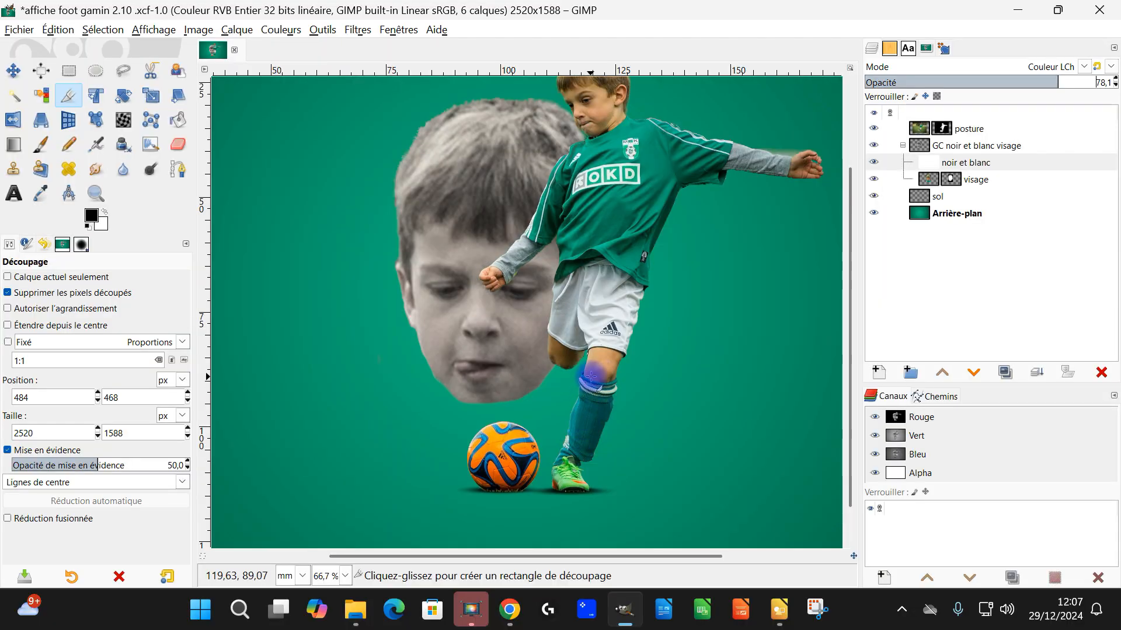
pyautogui.hotkey('ctrl', 's')
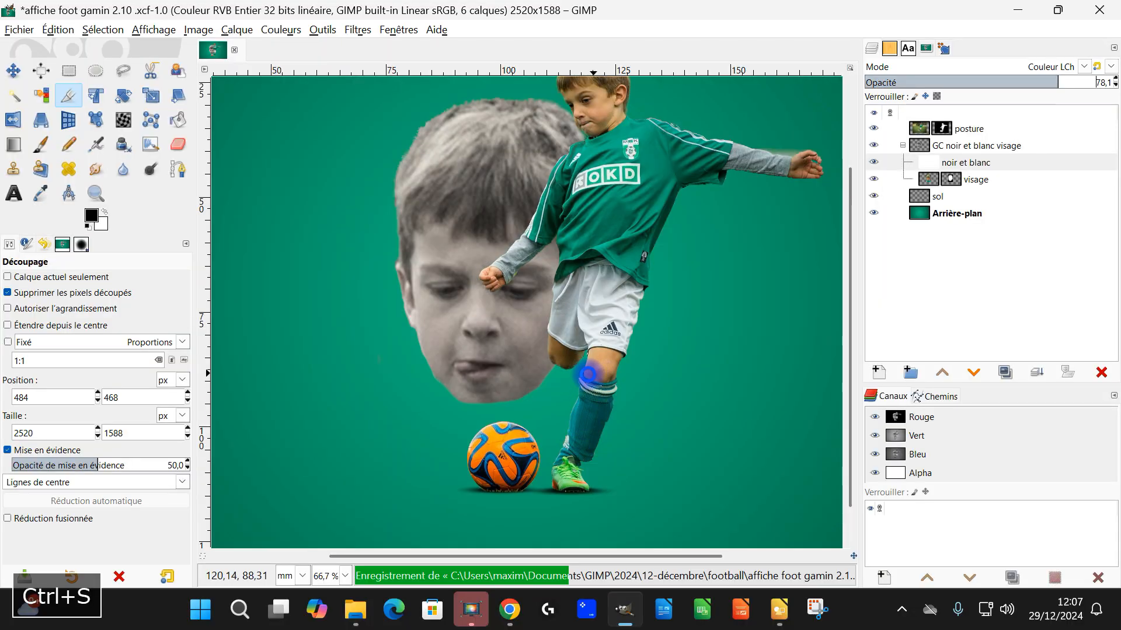
# Step: Scale the visage layer up proportionally to about 828 × 1275 px, keeping the face behind the boy and above the ball
pyautogui.scroll(-2, 590, 376)
pyautogui.scroll(1, 573, 372)
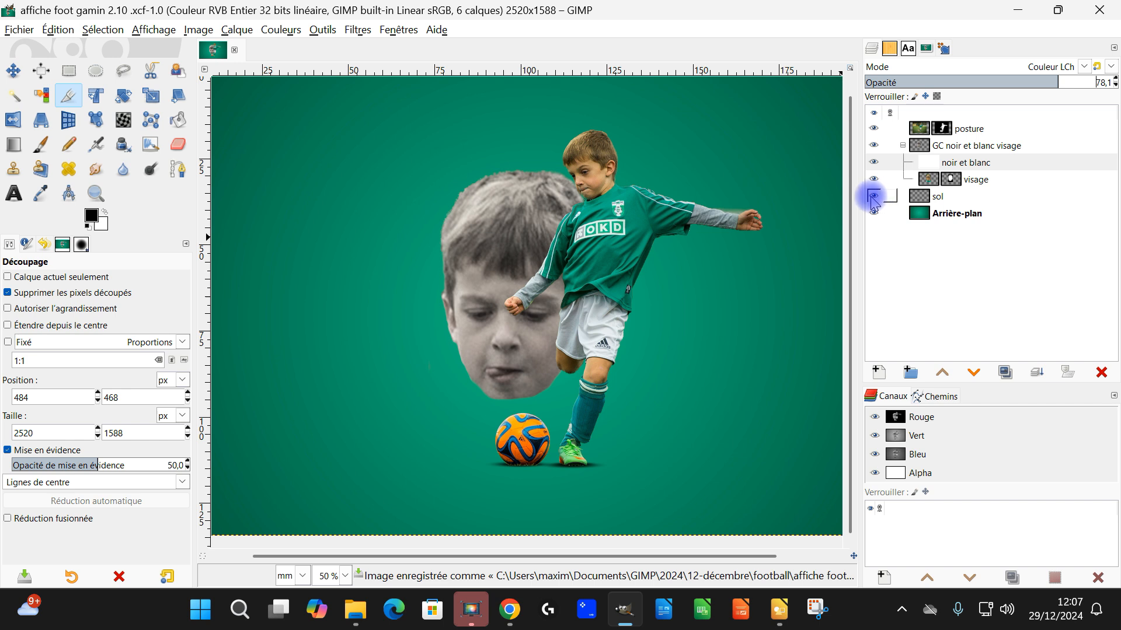
pyautogui.click(930, 180)
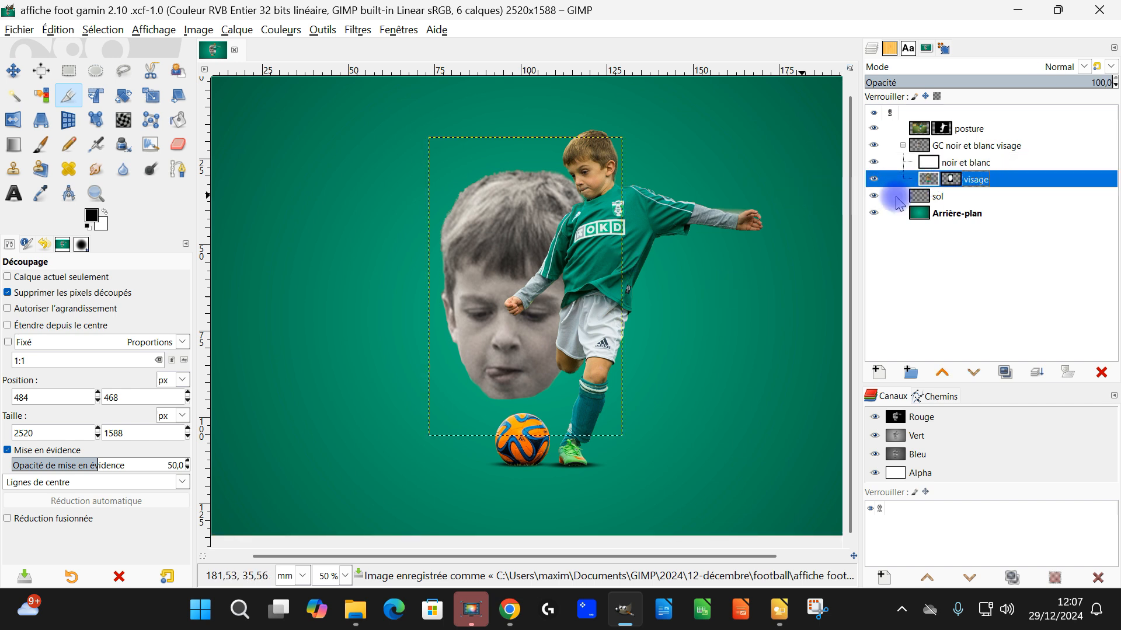
pyautogui.click(153, 97)
pyautogui.click(484, 275)
pyautogui.moveTo(422, 443); pyautogui.dragTo(393, 469)
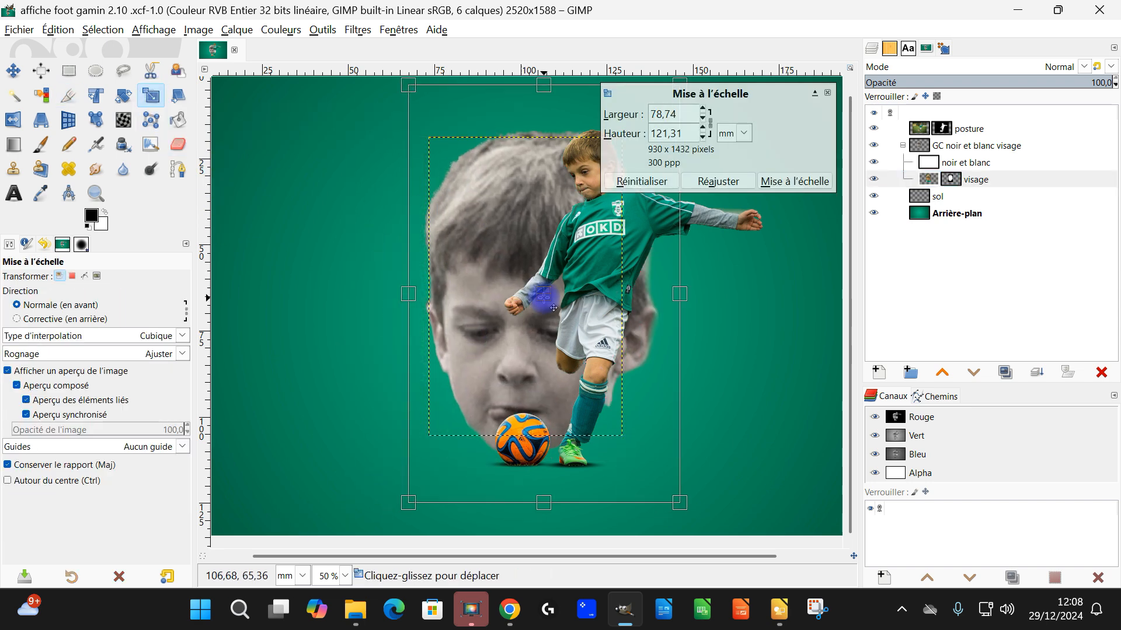
pyautogui.moveTo(543, 295)
pyautogui.mouseDown()
pyautogui.moveTo(539, 285)
pyautogui.moveTo(523, 286)
pyautogui.moveTo(531, 304)
pyautogui.moveTo(523, 294)
pyautogui.mouseUp()
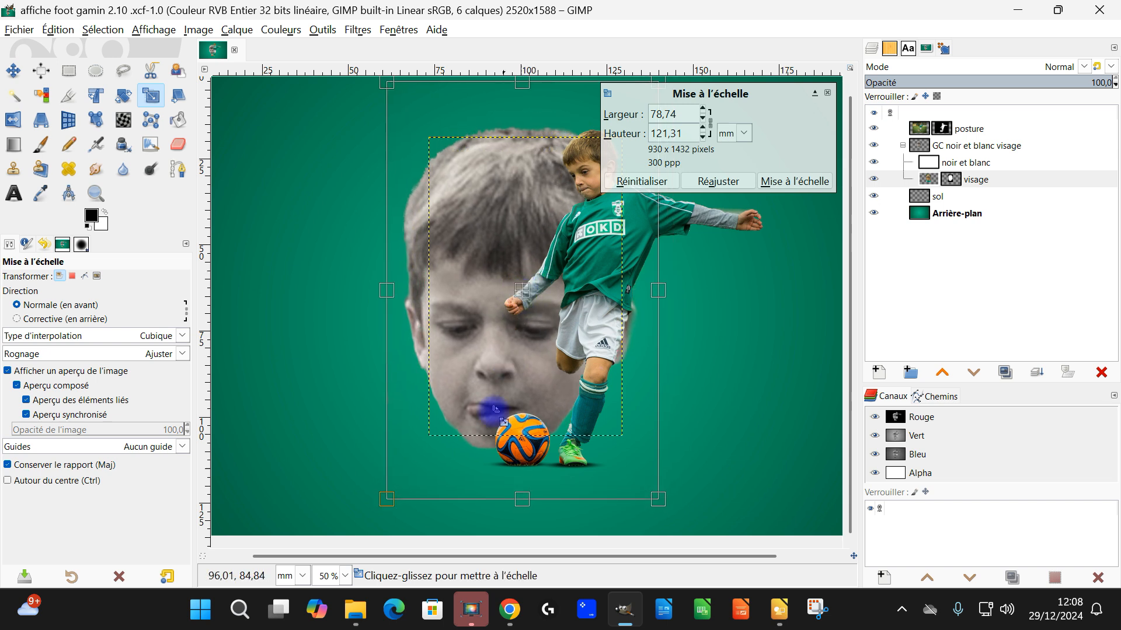
pyautogui.moveTo(397, 468); pyautogui.dragTo(412, 452)
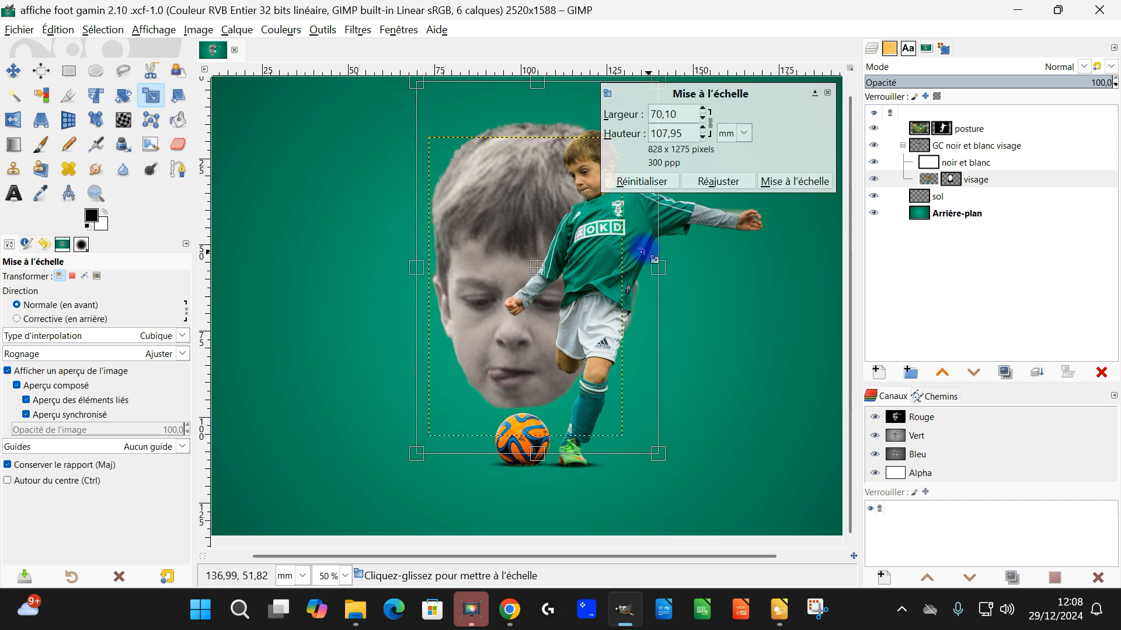
pyautogui.click(782, 181)
pyautogui.scroll(-1, 692, 280)
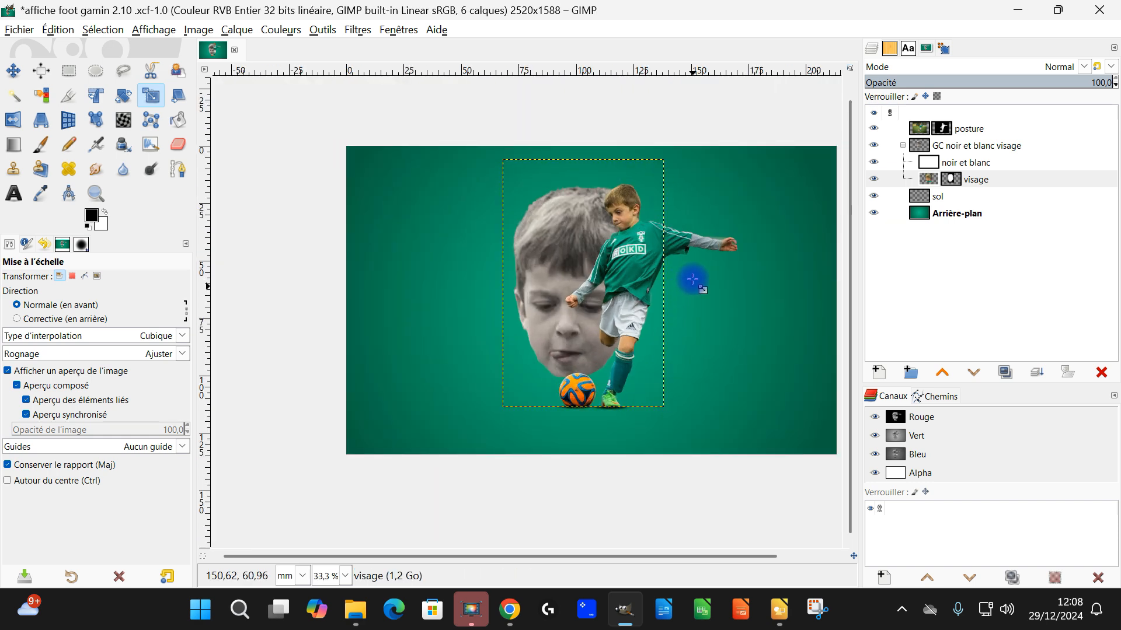
pyautogui.scroll(3, 726, 248)
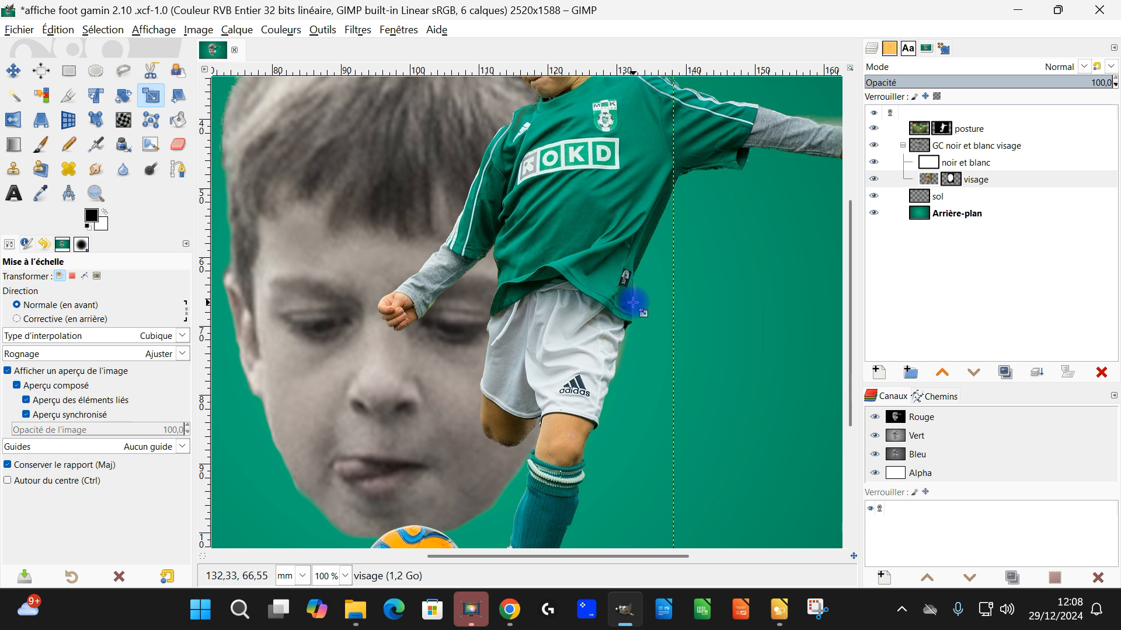
pyautogui.scroll(-3, 632, 302)
pyautogui.scroll(1, 350, 130)
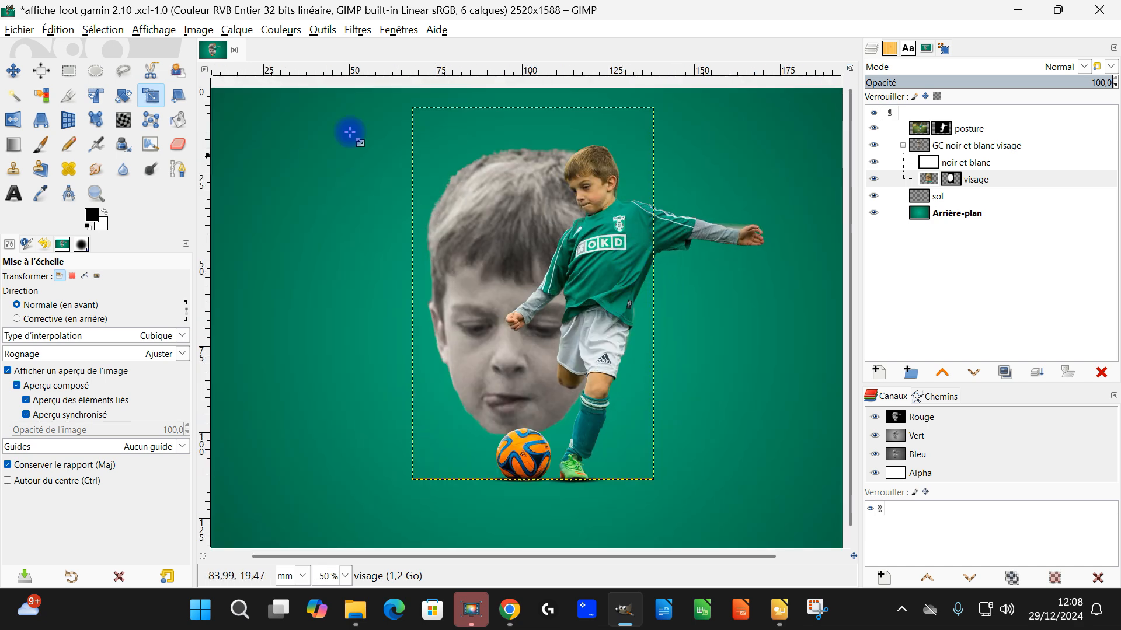
# Step: Collapse the face group and strengthen the sol layer's shadows with Levels, setting the Alpha channel's input gamma to 1.14
pyautogui.click(950, 214)
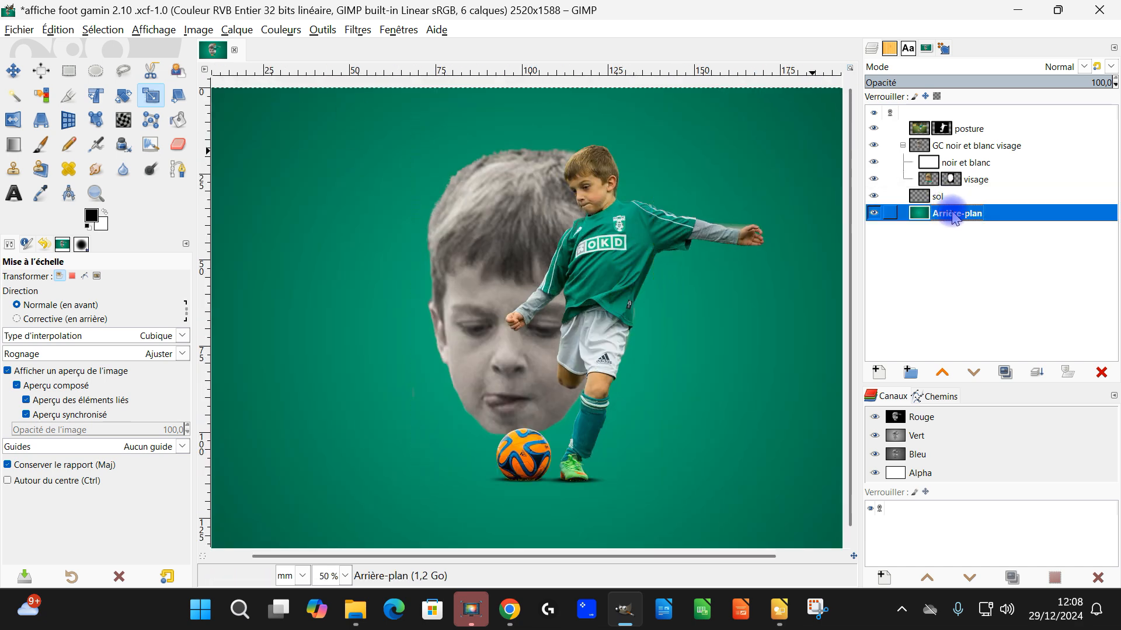
pyautogui.click(903, 146)
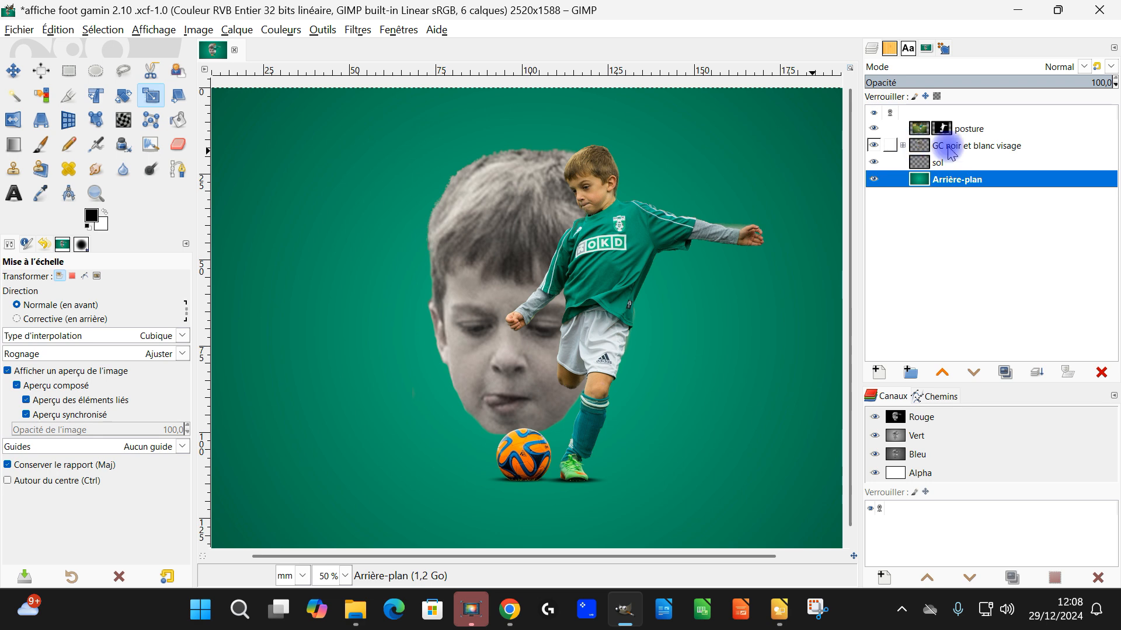
pyautogui.scroll(-1, 642, 274)
pyautogui.scroll(1, 618, 317)
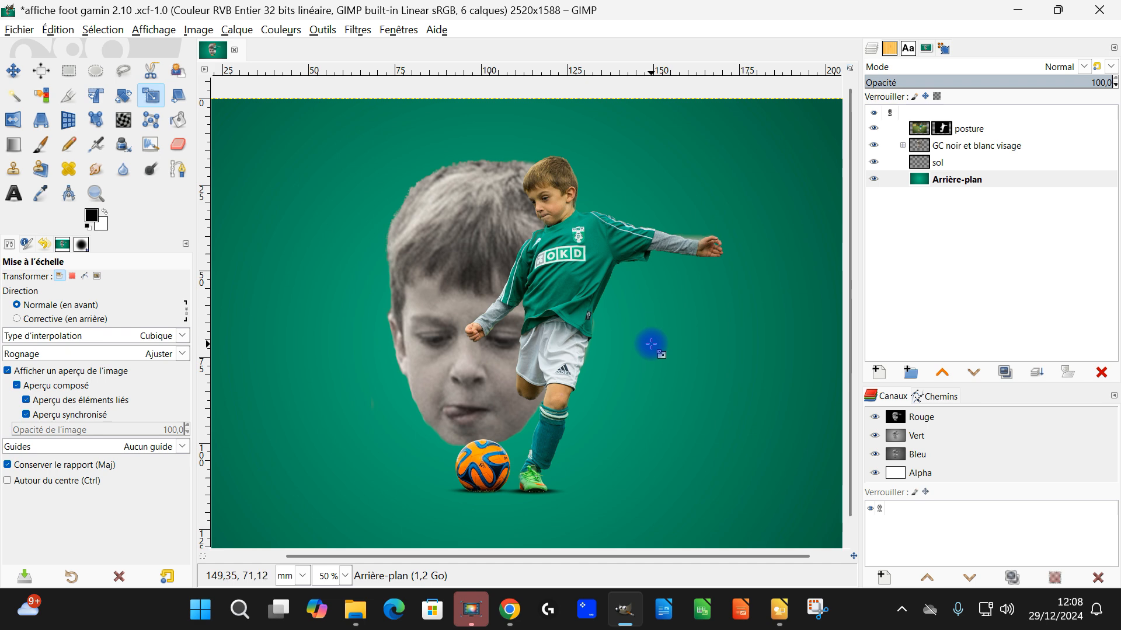
pyautogui.click(931, 162)
pyautogui.scroll(2, 496, 465)
pyautogui.moveTo(542, 485); pyautogui.dragTo(493, 420)
pyautogui.click(280, 30)
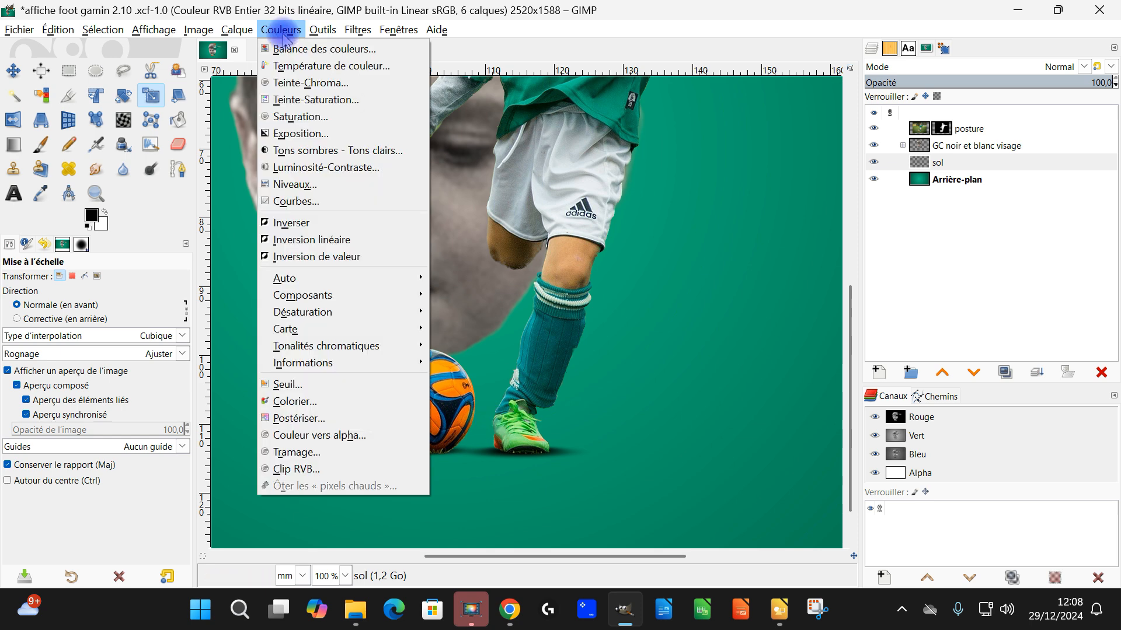
pyautogui.click(298, 185)
pyautogui.click(858, 146)
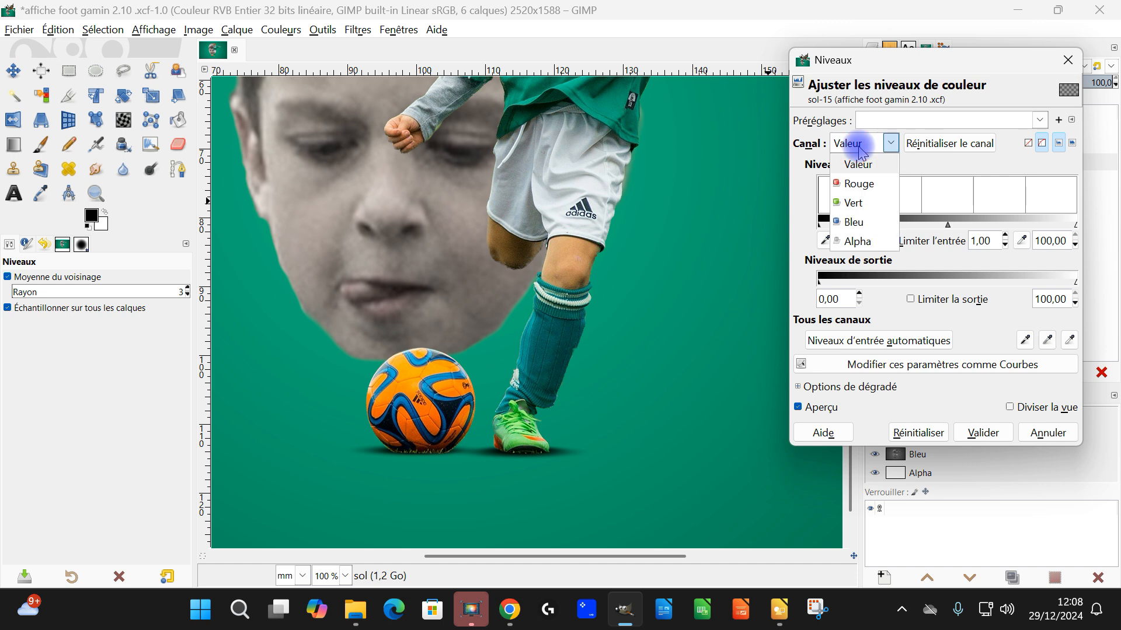
pyautogui.click(853, 240)
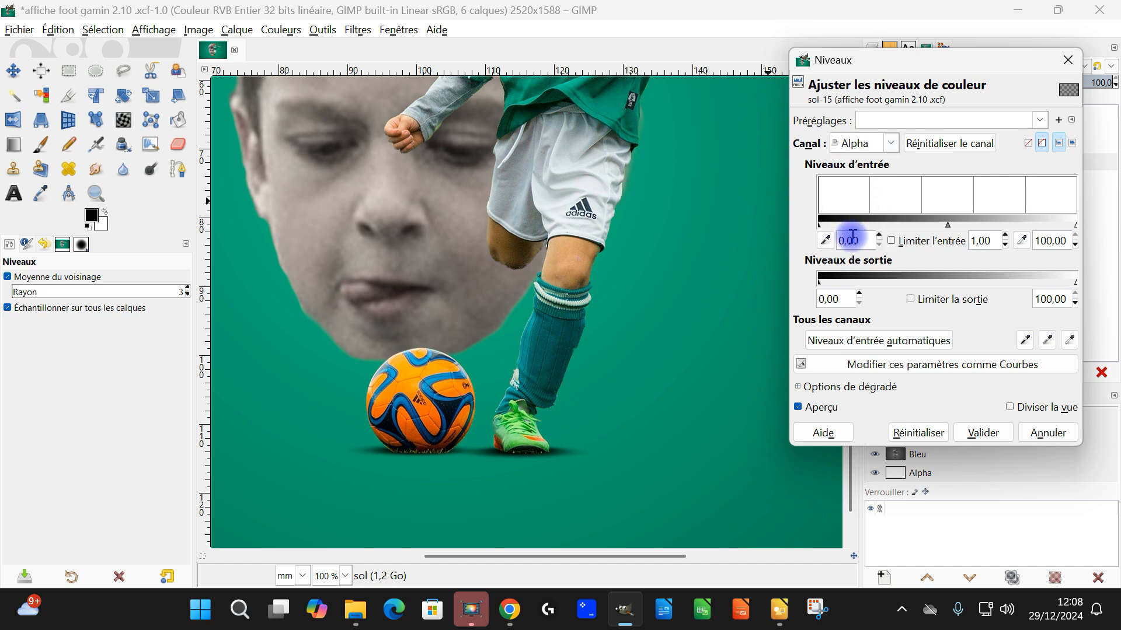
pyautogui.moveTo(946, 225)
pyautogui.mouseDown()
pyautogui.moveTo(917, 225)
pyautogui.moveTo(982, 236)
pyautogui.moveTo(913, 237)
pyautogui.moveTo(980, 230)
pyautogui.moveTo(938, 229)
pyautogui.mouseUp()
pyautogui.click(1032, 444)
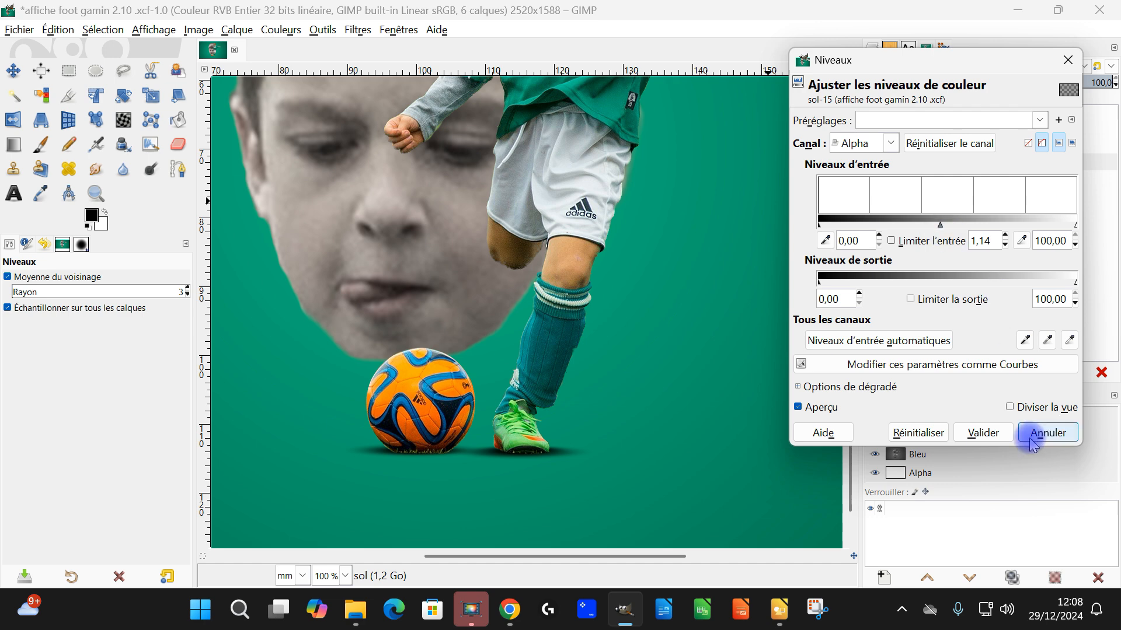
pyautogui.click(983, 433)
pyautogui.scroll(-3, 631, 330)
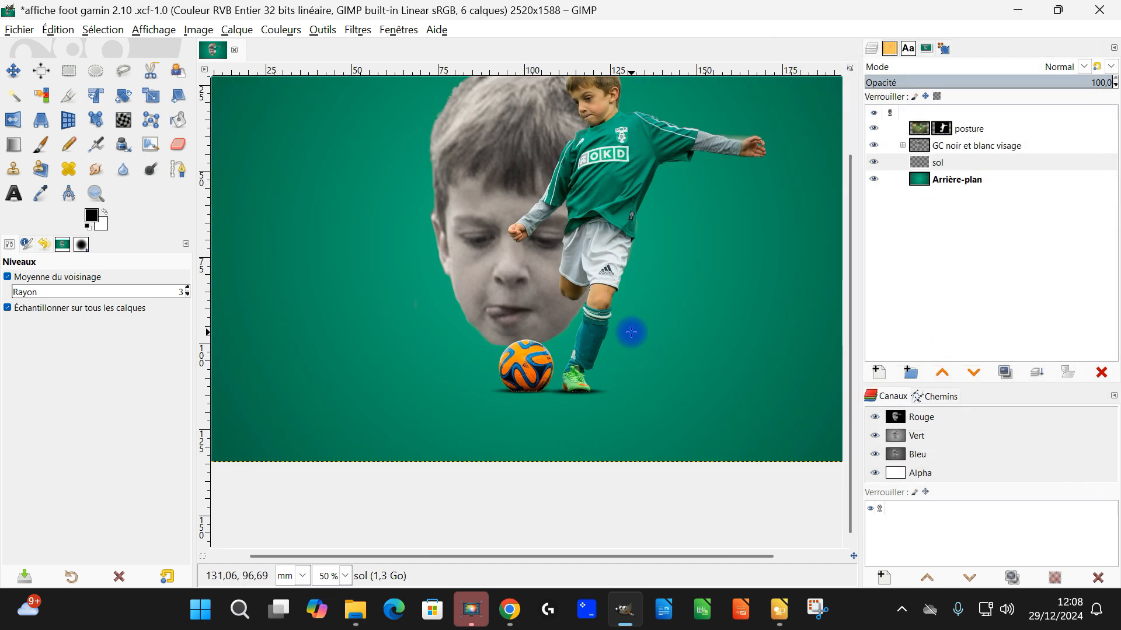
pyautogui.scroll(2, 642, 257)
pyautogui.scroll(2, 657, 258)
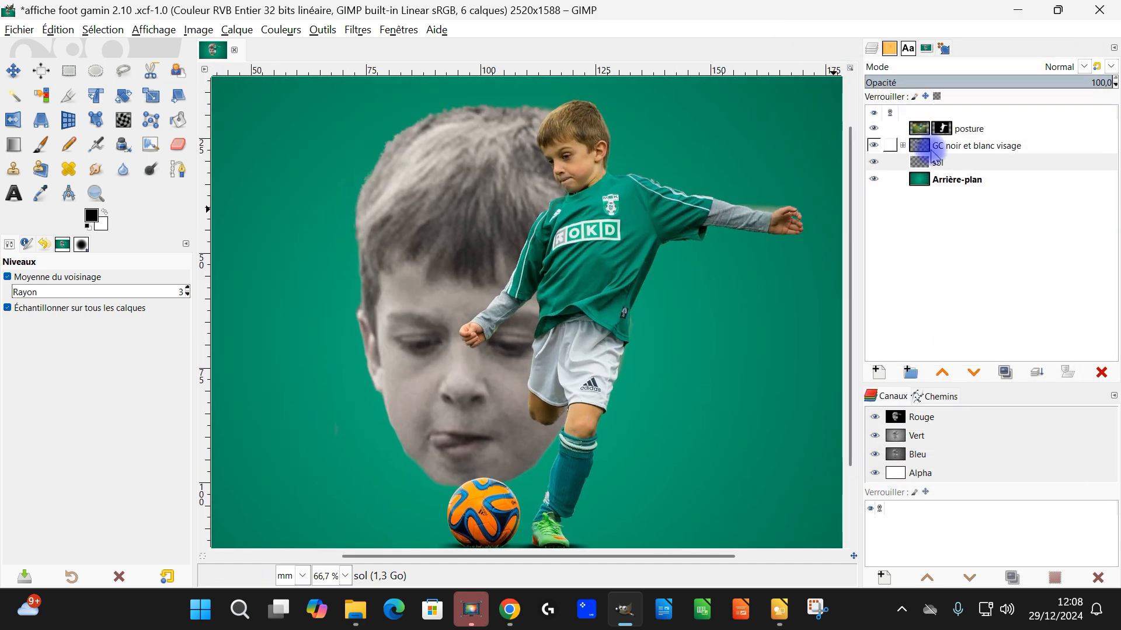
# Step: Target the visage layer's mask and reset the Paintbrush to 2. Hardness 075, size 83, fixed to the display
pyautogui.click(903, 146)
pyautogui.click(950, 179)
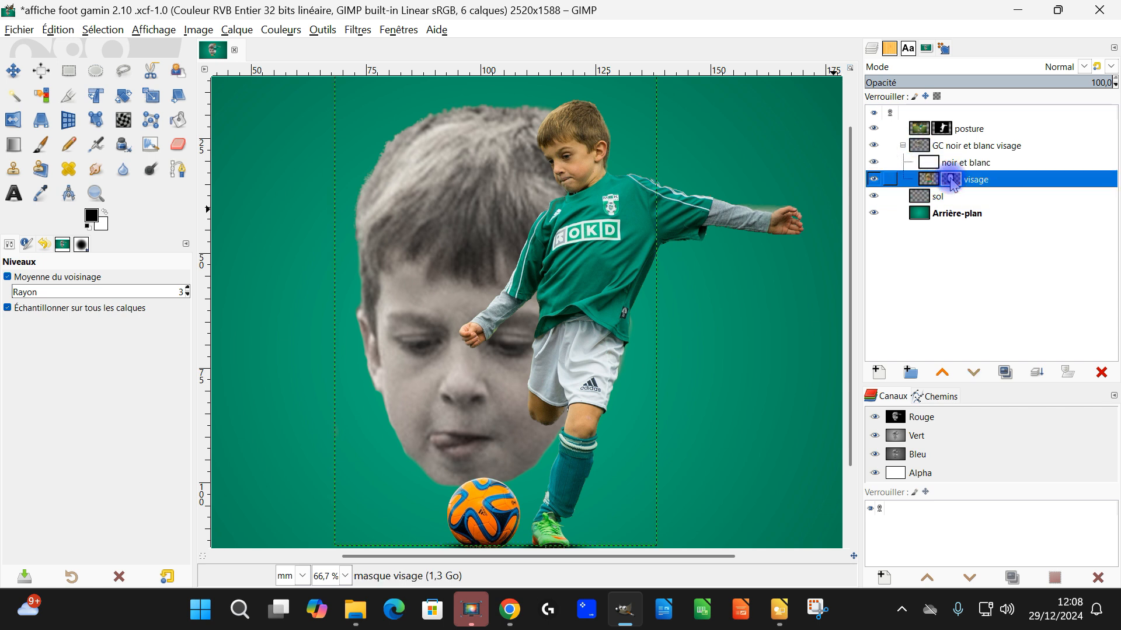
pyautogui.scroll(2, 463, 250)
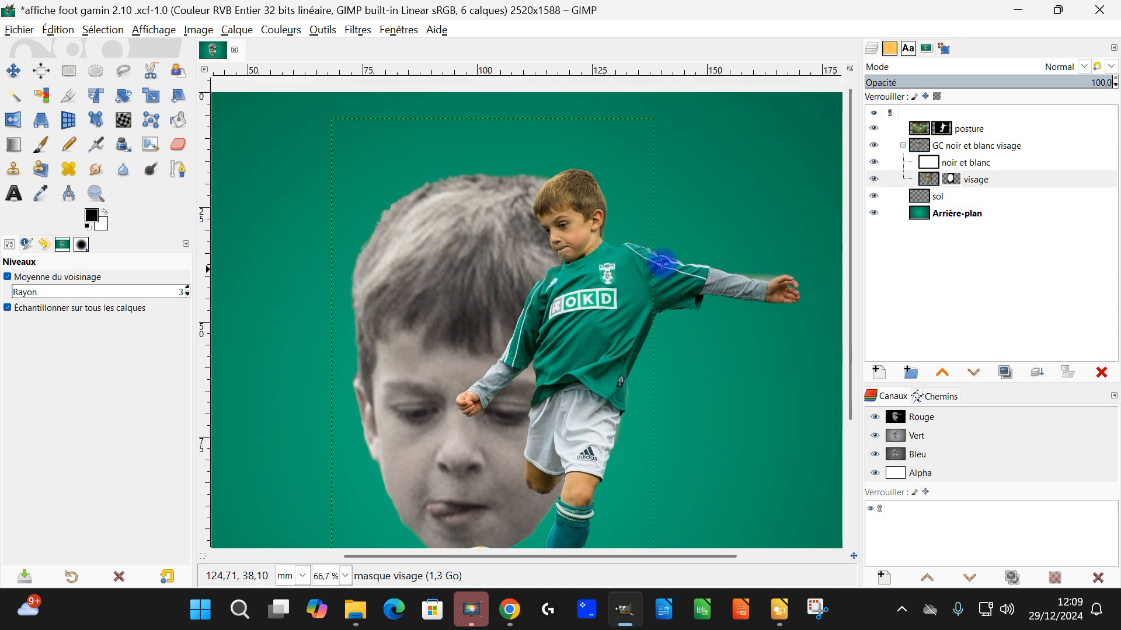
pyautogui.click(950, 180)
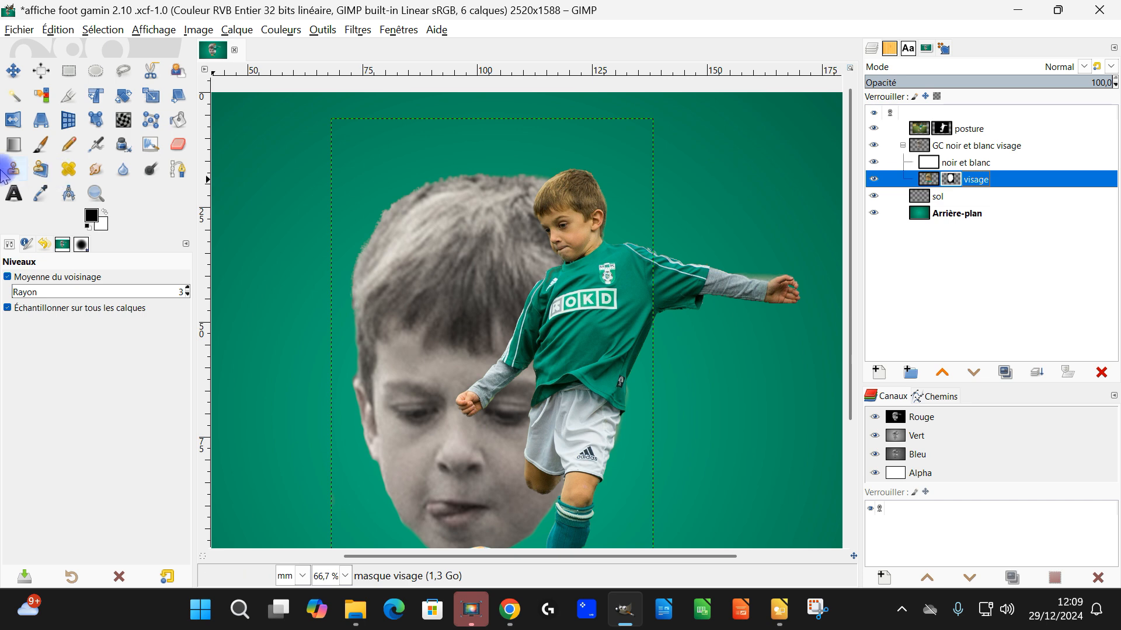
pyautogui.click(40, 144)
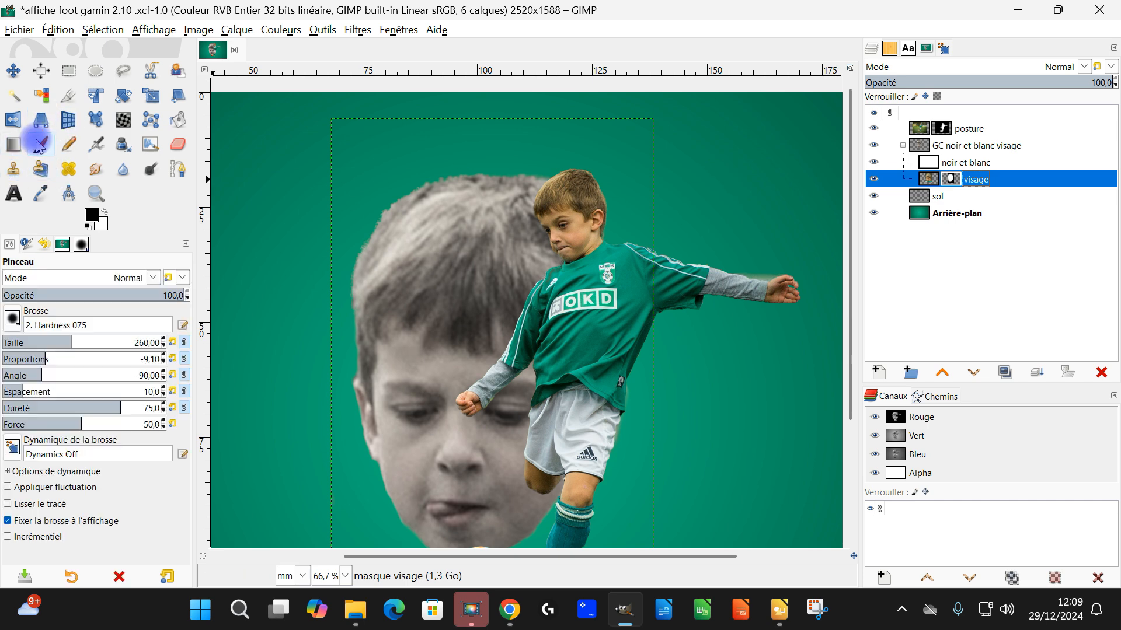
pyautogui.scroll(1, 309, 279)
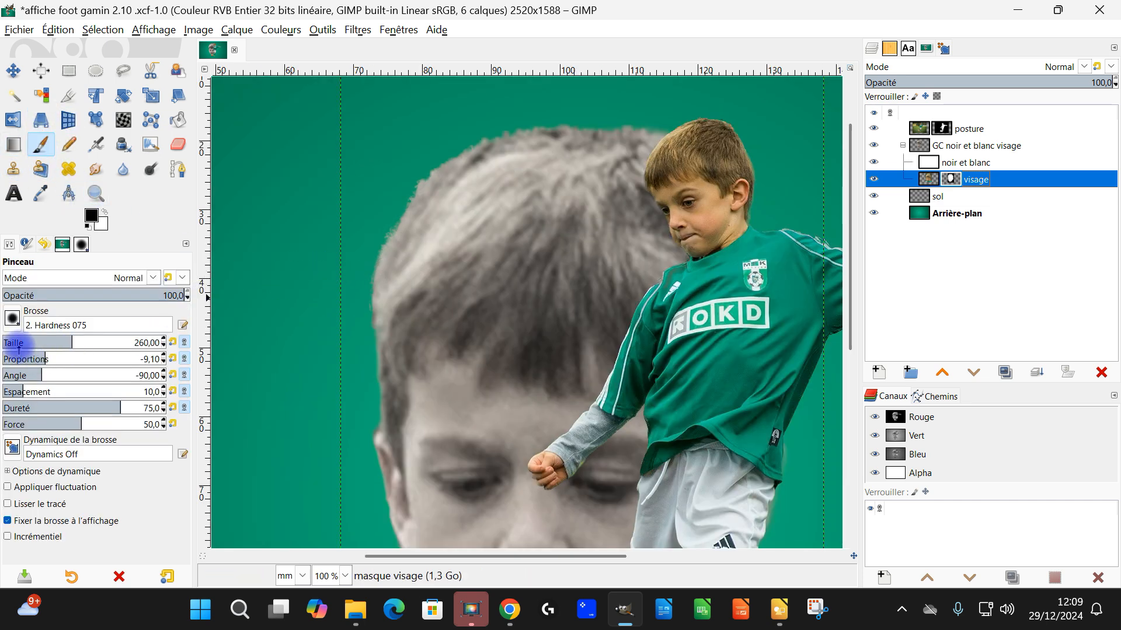
pyautogui.click(166, 577)
pyautogui.click(47, 338)
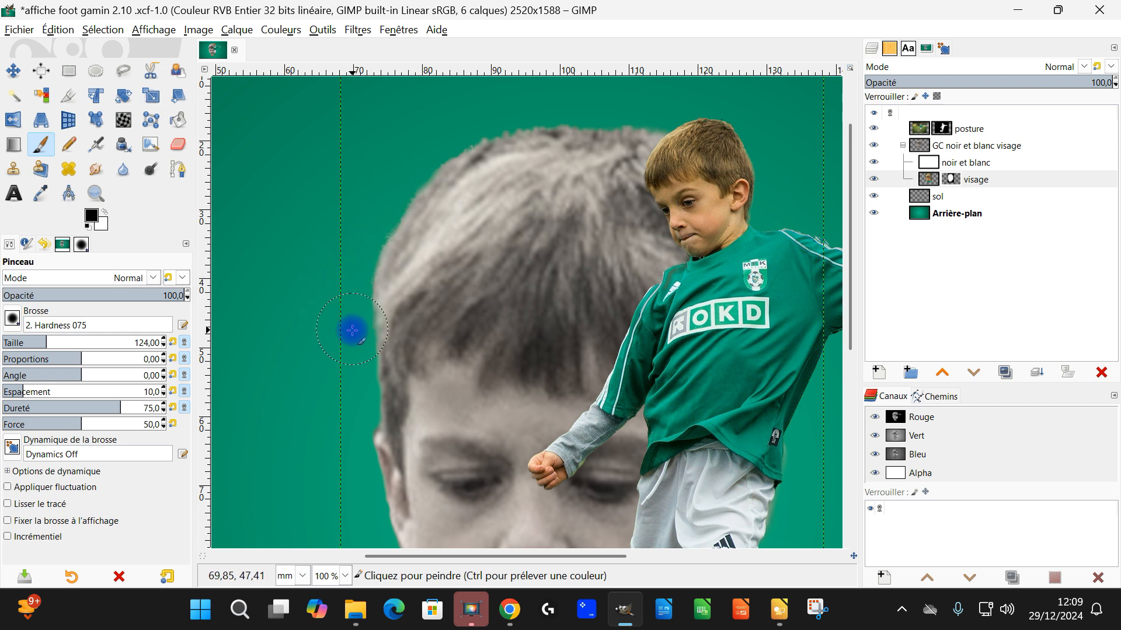
pyautogui.scroll(-1, 408, 221)
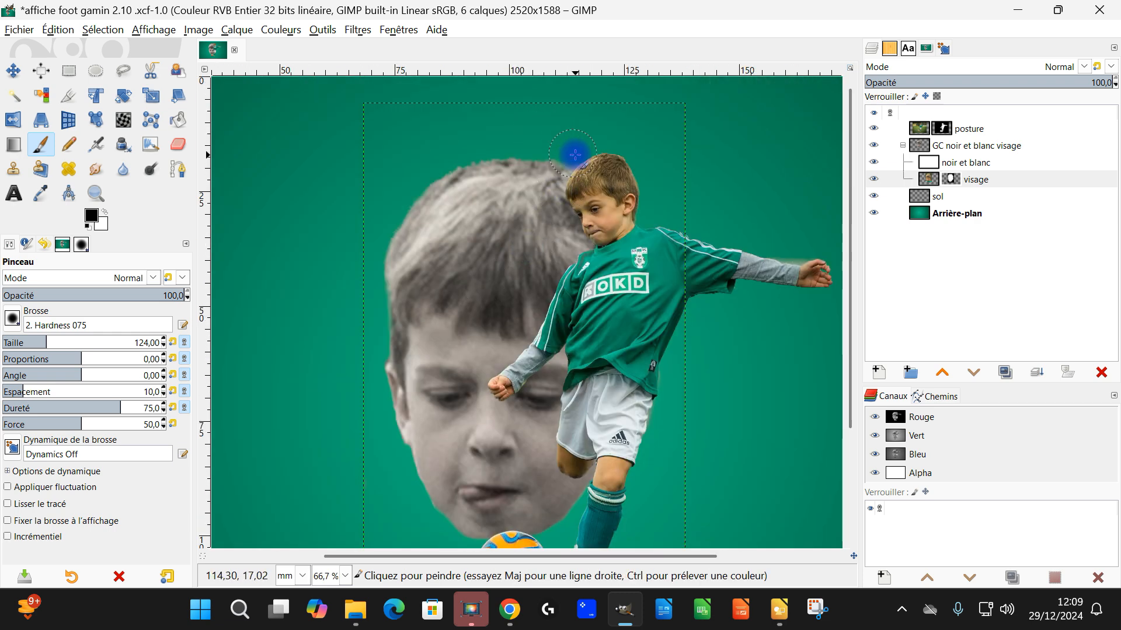
pyautogui.scroll(-1, 671, 333)
pyautogui.scroll(7, 327, 409)
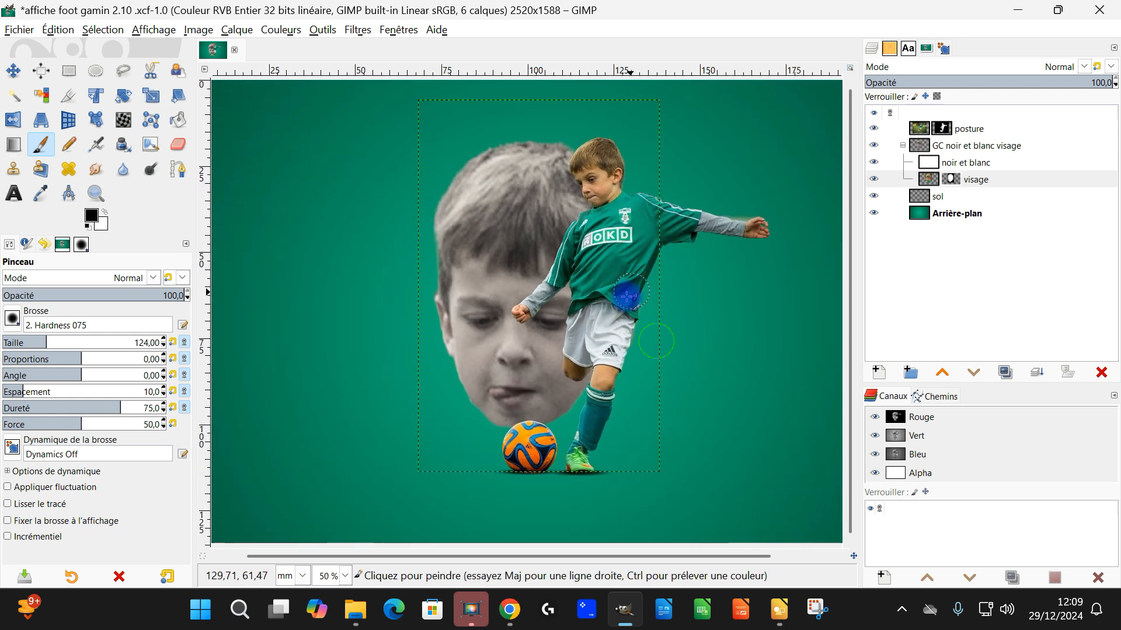
pyautogui.click(36, 344)
pyautogui.click(65, 524)
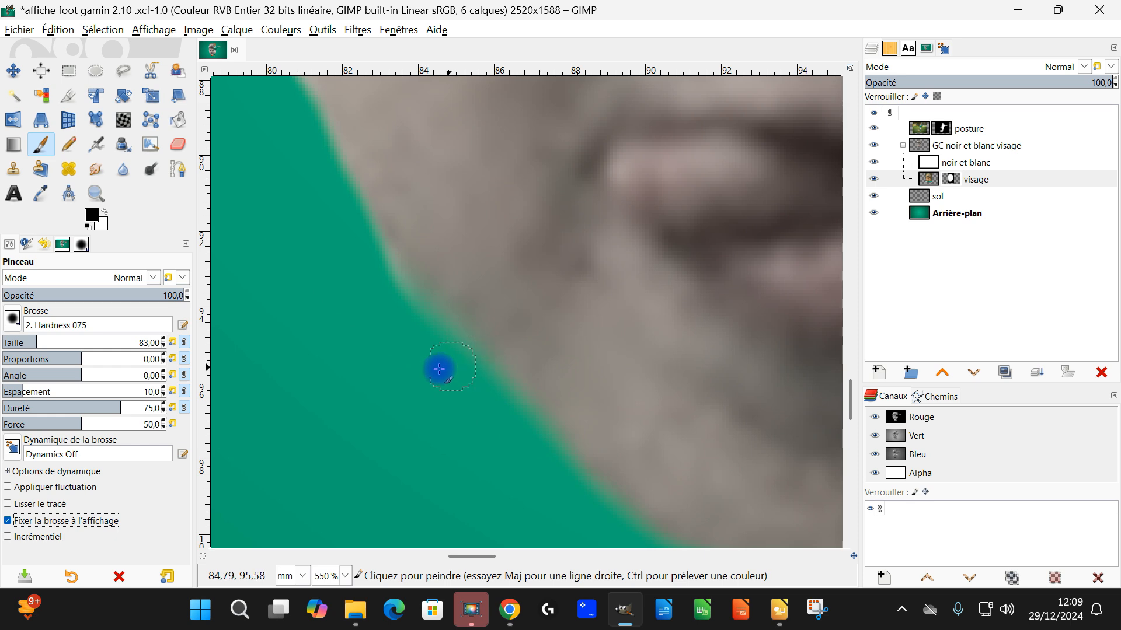
# Step: Paint black straight strokes on the visage mask to trim the large face's jaw edge from the cheek to the ball
pyautogui.moveTo(454, 372); pyautogui.dragTo(440, 347)
pyautogui.keyDown('shift'); pyautogui.click(301, 153); pyautogui.keyUp('shift')
pyautogui.keyDown('shift'); pyautogui.click(573, 509); pyautogui.keyUp('shift')
pyautogui.moveTo(761, 392); pyautogui.dragTo(638, 196)
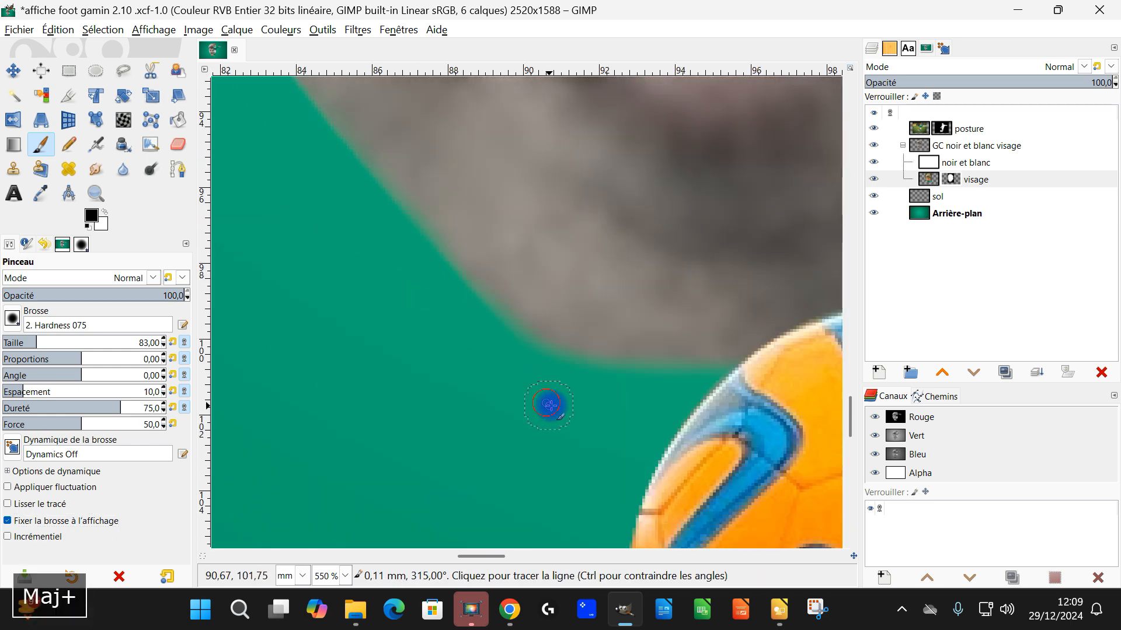
pyautogui.keyDown('shift'); pyautogui.click(546, 403); pyautogui.keyUp('shift')
pyautogui.click(467, 326)
pyautogui.keyDown('shift'); pyautogui.click(547, 382); pyautogui.keyUp('shift')
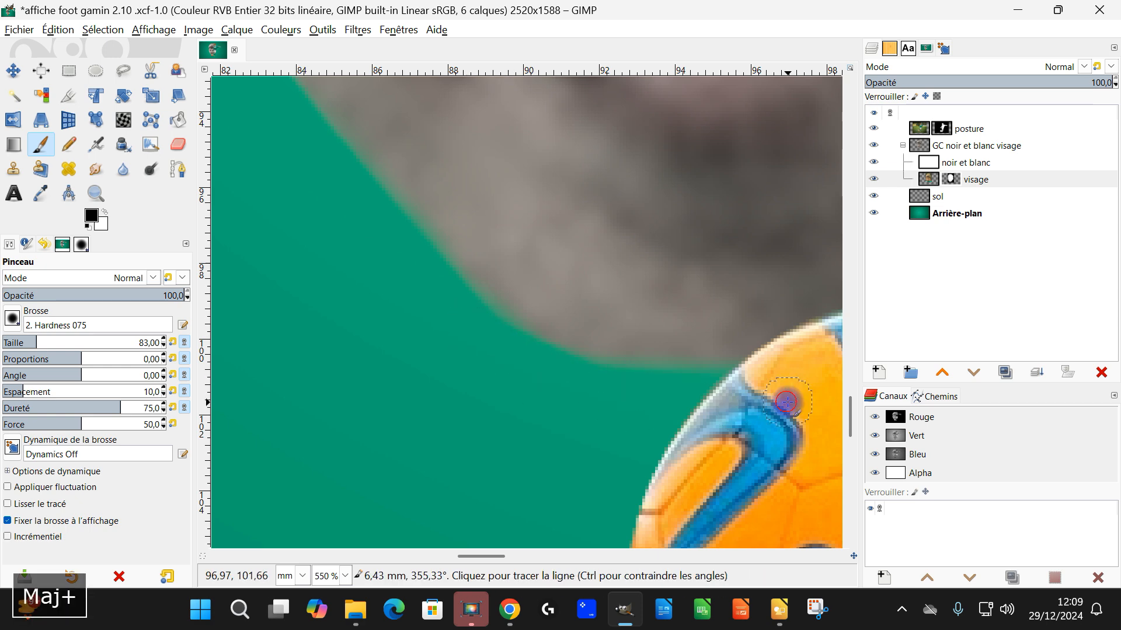
# Step: Continue trimming the visage mask in black along the chin and jaw between the ball and the boy's green sock
pyautogui.moveTo(817, 386); pyautogui.dragTo(265, 480)
pyautogui.moveTo(575, 466); pyautogui.dragTo(406, 549)
pyautogui.keyDown('shift'); pyautogui.click(618, 408); pyautogui.keyUp('shift')
pyautogui.moveTo(617, 409); pyautogui.dragTo(487, 533)
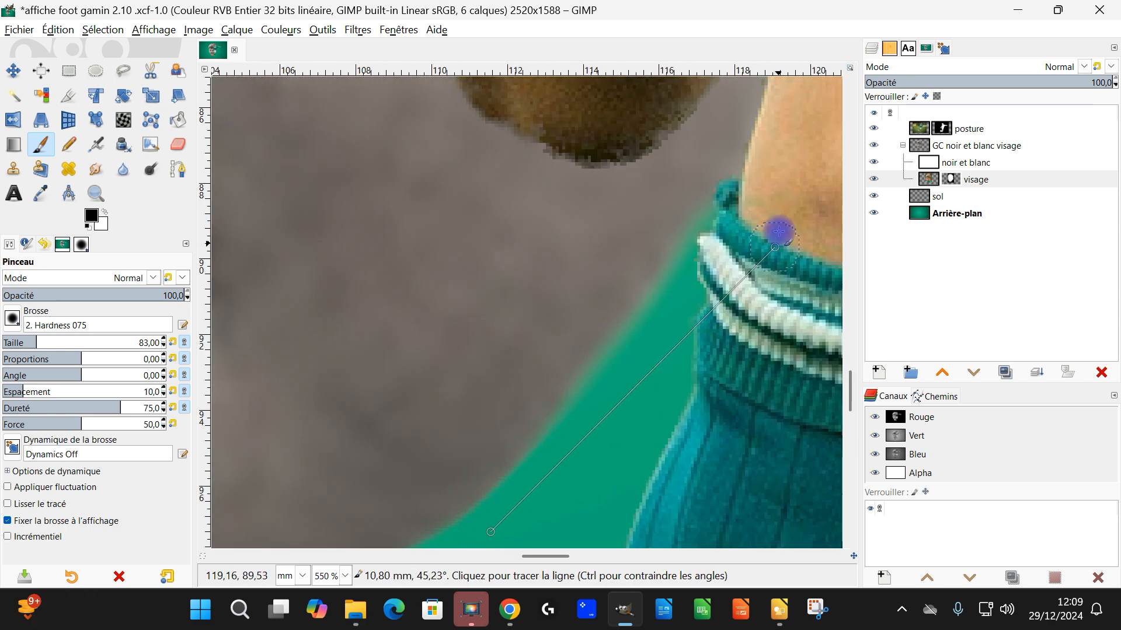
pyautogui.keyDown('shift'); pyautogui.click(764, 176); pyautogui.keyUp('shift')
pyautogui.moveTo(765, 170); pyautogui.dragTo(607, 479)
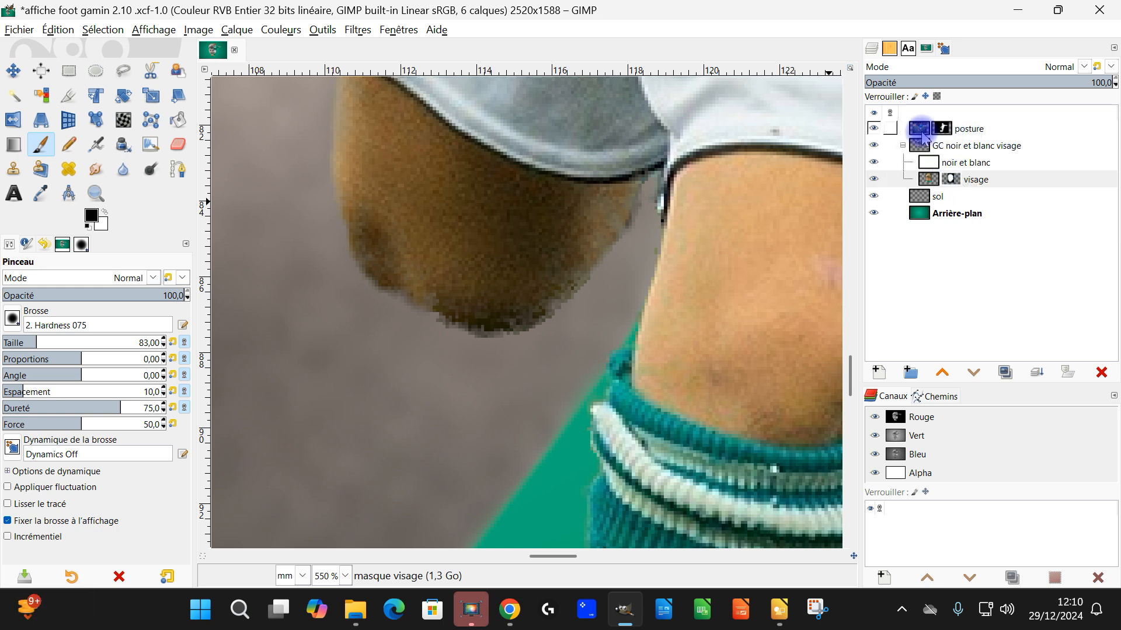
# Step: Smooth the bent knee's underside on the posture mask, restoring skin with white and removing the green fringe with black, and save the image
pyautogui.click(941, 130)
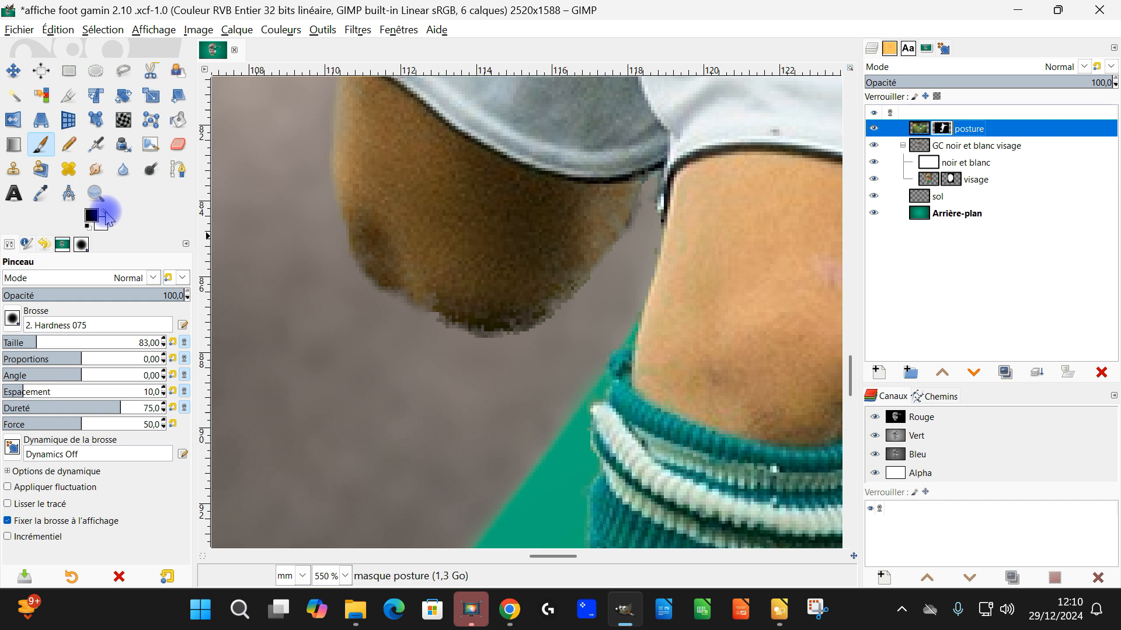
pyautogui.click(399, 261)
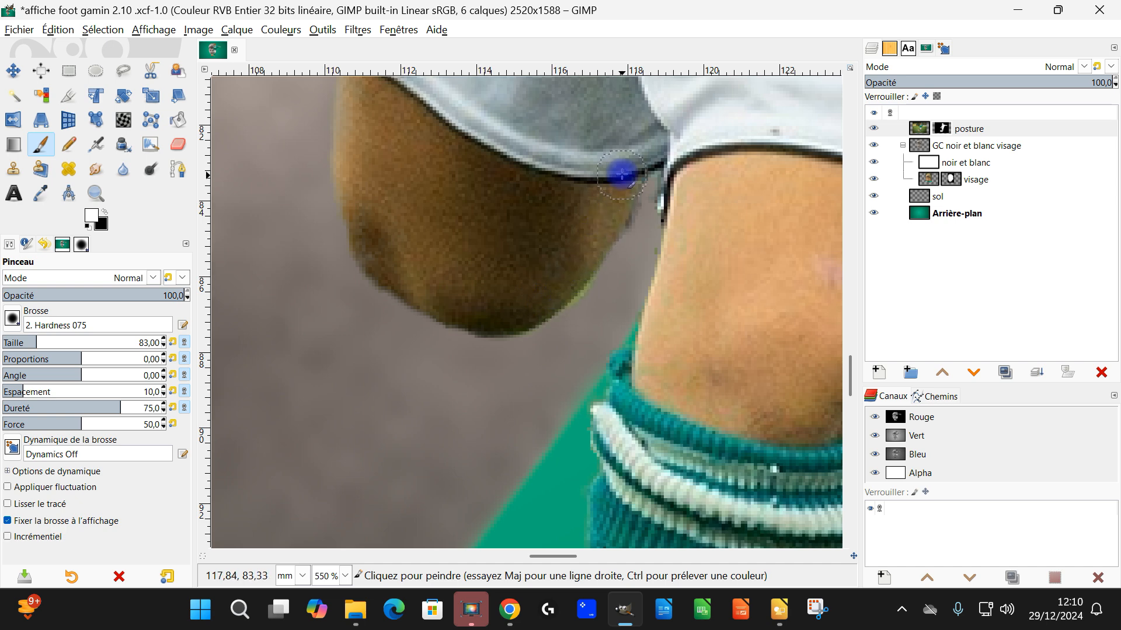
pyautogui.scroll(2, 671, 181)
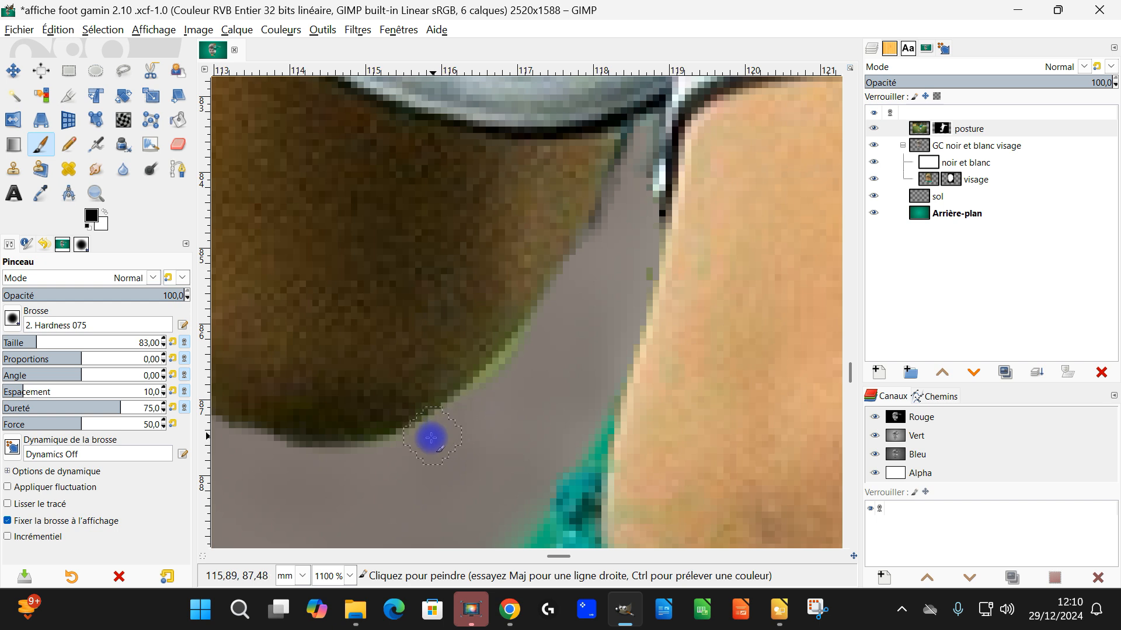
pyautogui.moveTo(470, 401)
pyautogui.mouseDown()
pyautogui.moveTo(551, 307)
pyautogui.moveTo(414, 444)
pyautogui.moveTo(320, 471)
pyautogui.mouseUp()
pyautogui.moveTo(571, 274)
pyautogui.mouseDown()
pyautogui.moveTo(623, 183)
pyautogui.moveTo(640, 260)
pyautogui.moveTo(624, 312)
pyautogui.mouseUp()
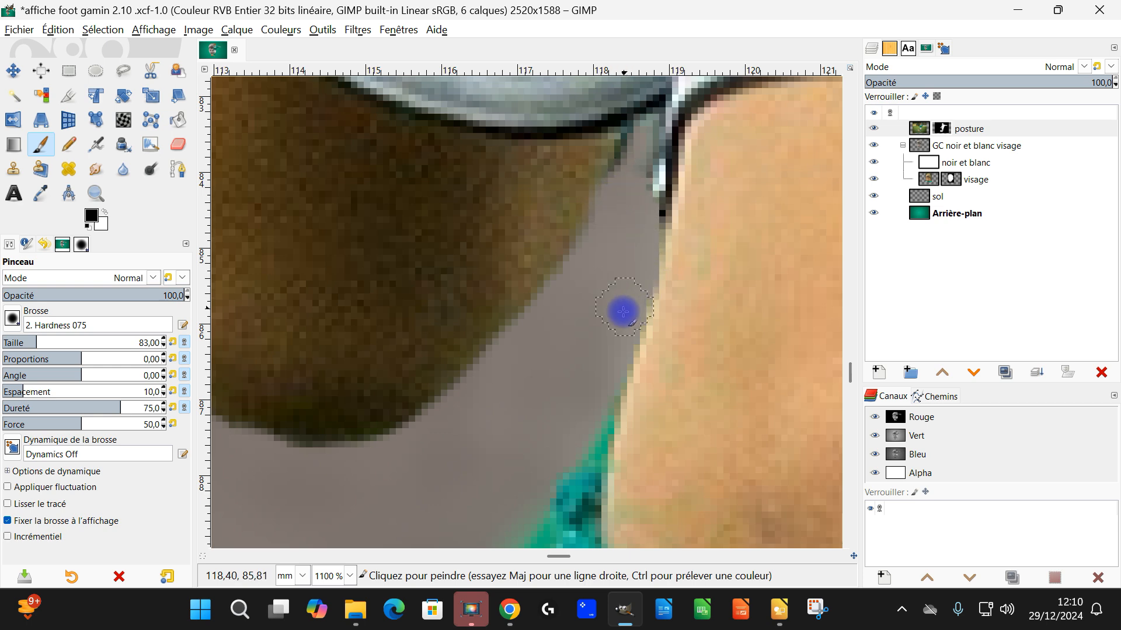
pyautogui.scroll(-9, 590, 370)
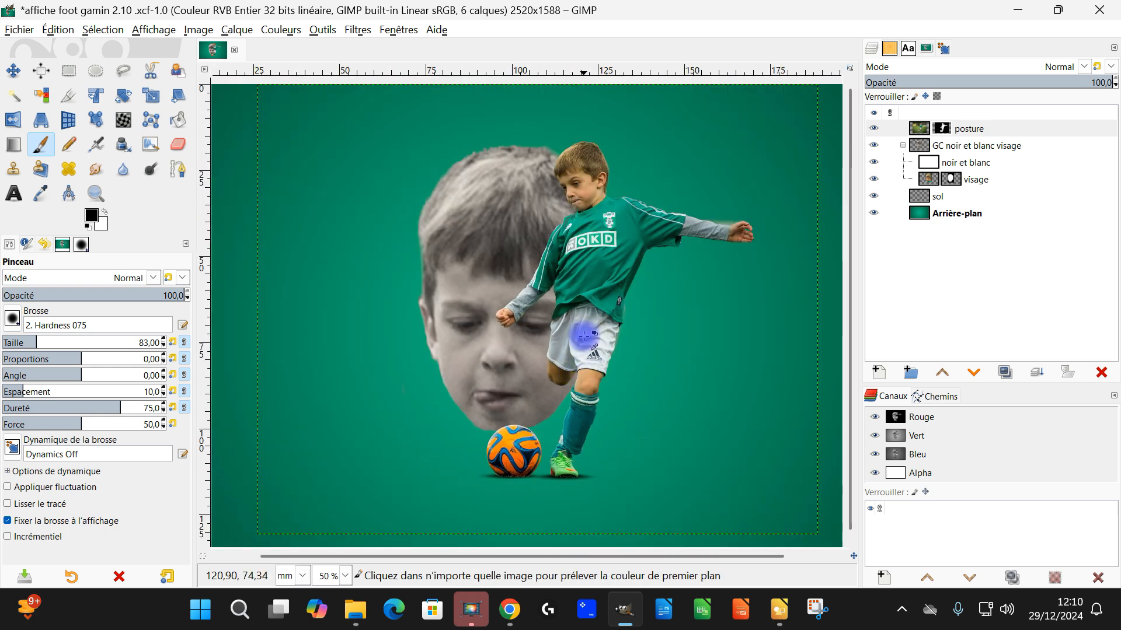
pyautogui.scroll(-2, 586, 265)
pyautogui.hotkey('ctrl', 's')
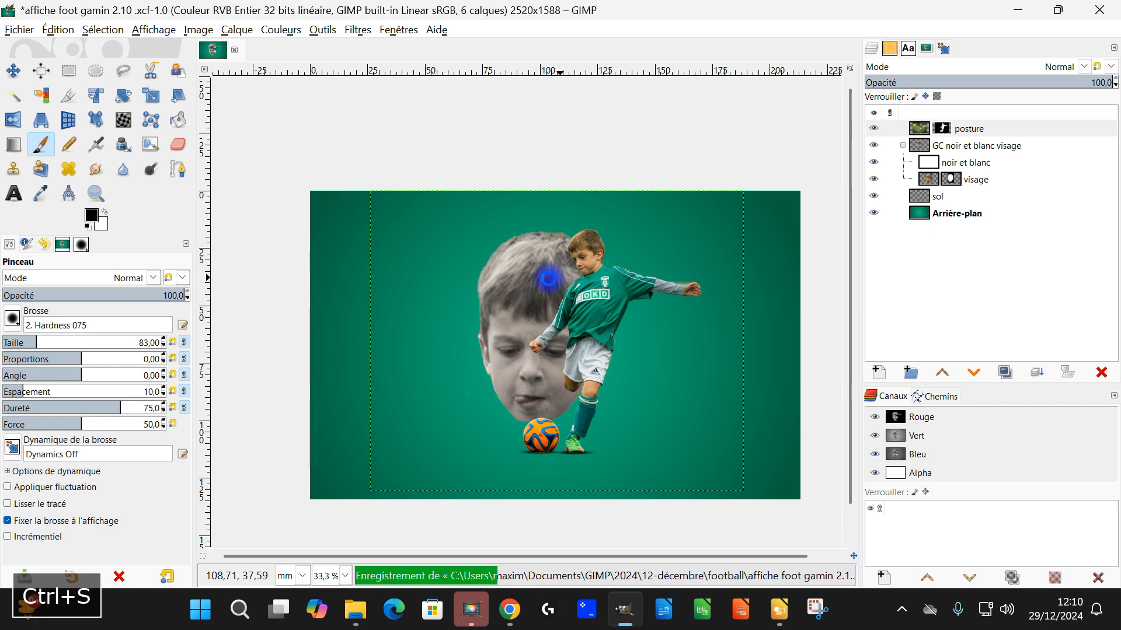
# Step: Darken the Arrière-plan layer with Levels on the Value channel, using a black input of 10.38 and gamma of 0.94
pyautogui.scroll(1, 560, 362)
pyautogui.scroll(-1, 571, 387)
pyautogui.scroll(1, 554, 334)
pyautogui.scroll(-1, 564, 333)
pyautogui.click(966, 217)
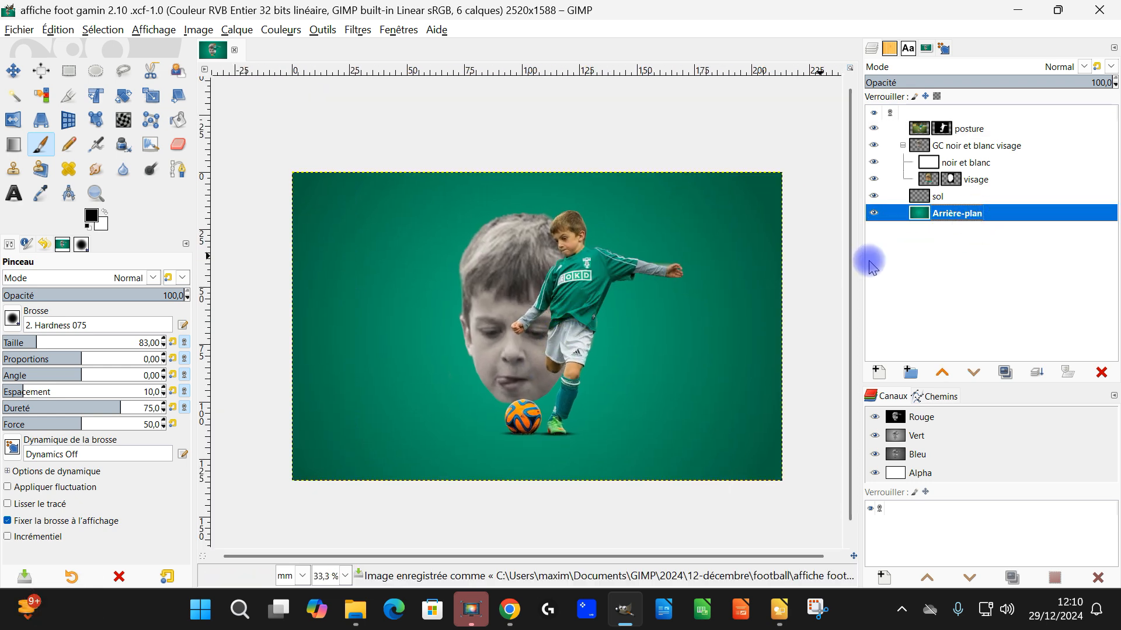
pyautogui.scroll(1, 535, 395)
pyautogui.scroll(-1, 535, 395)
pyautogui.moveTo(533, 421); pyautogui.dragTo(553, 393)
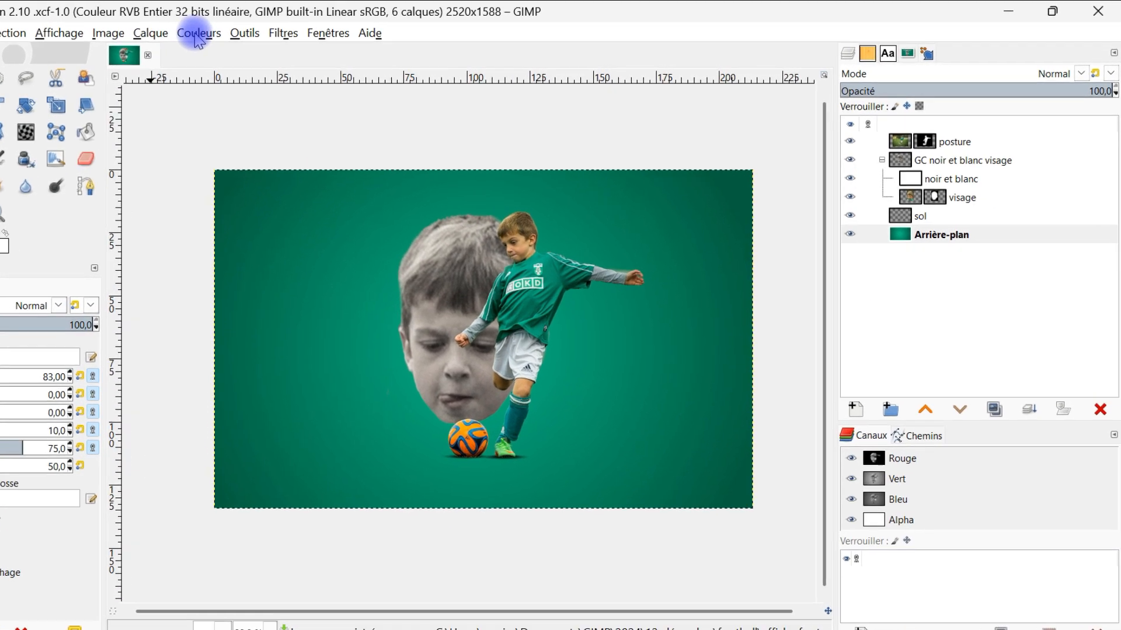
pyautogui.click(255, 30)
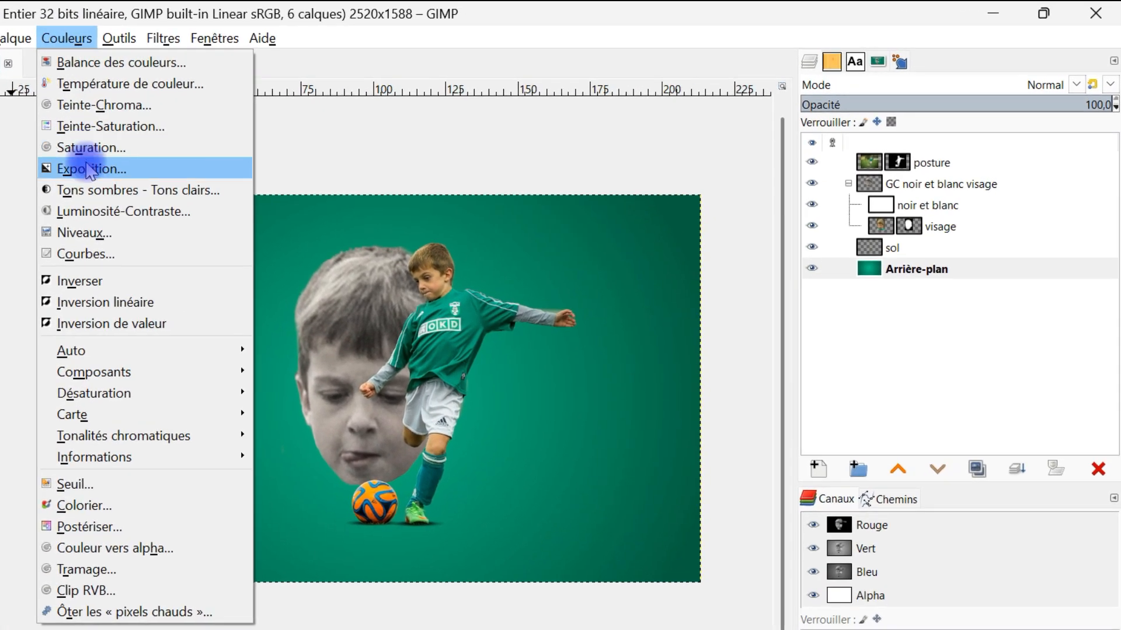
pyautogui.click(100, 233)
pyautogui.moveTo(904, 287)
pyautogui.mouseDown()
pyautogui.moveTo(880, 288)
pyautogui.moveTo(907, 292)
pyautogui.mouseUp()
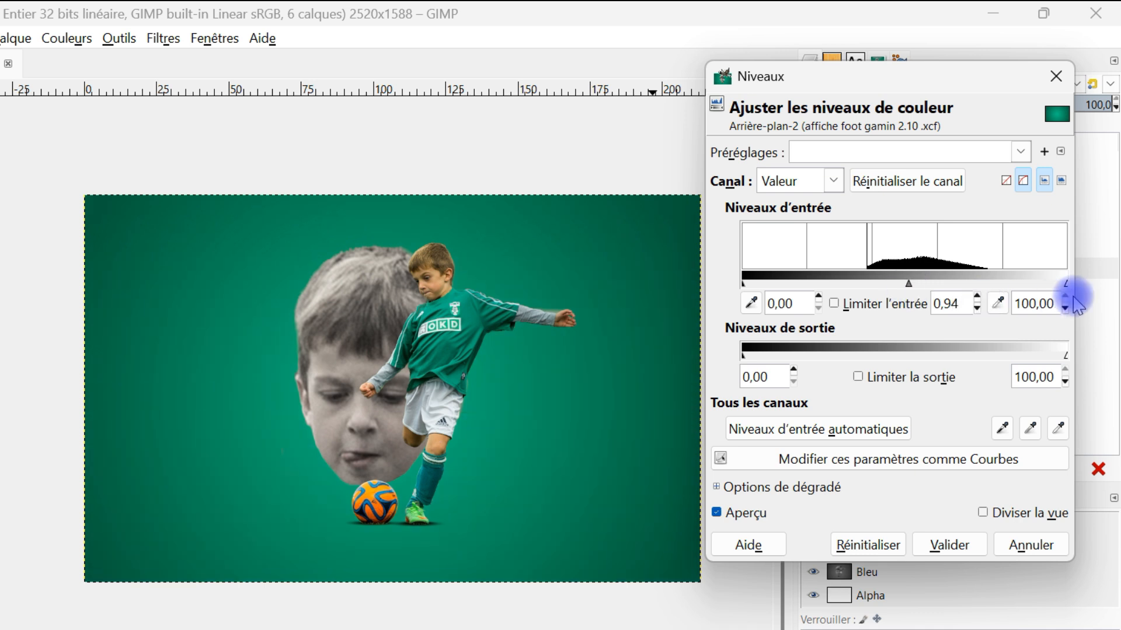
pyautogui.moveTo(1066, 288); pyautogui.dragTo(1100, 282)
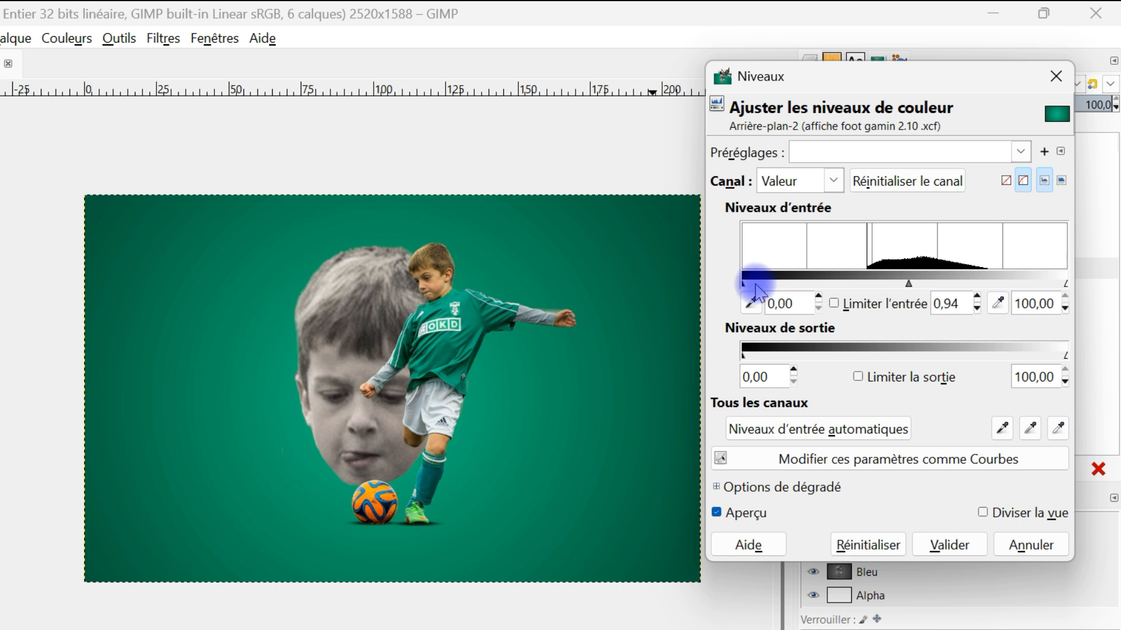
pyautogui.moveTo(749, 282); pyautogui.dragTo(759, 284)
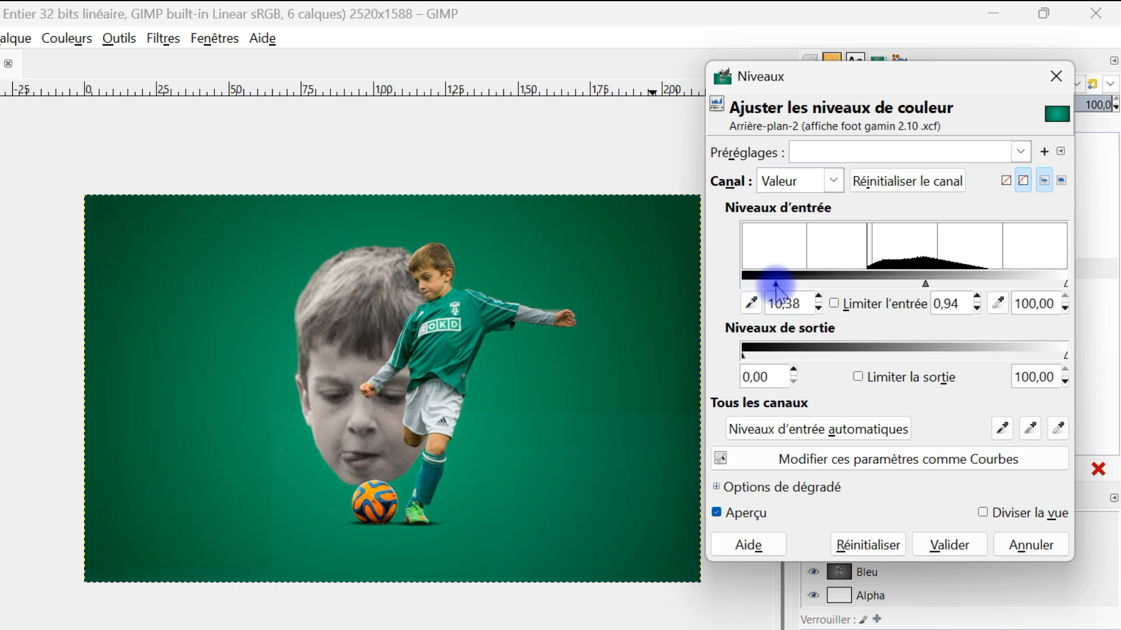
pyautogui.click(954, 542)
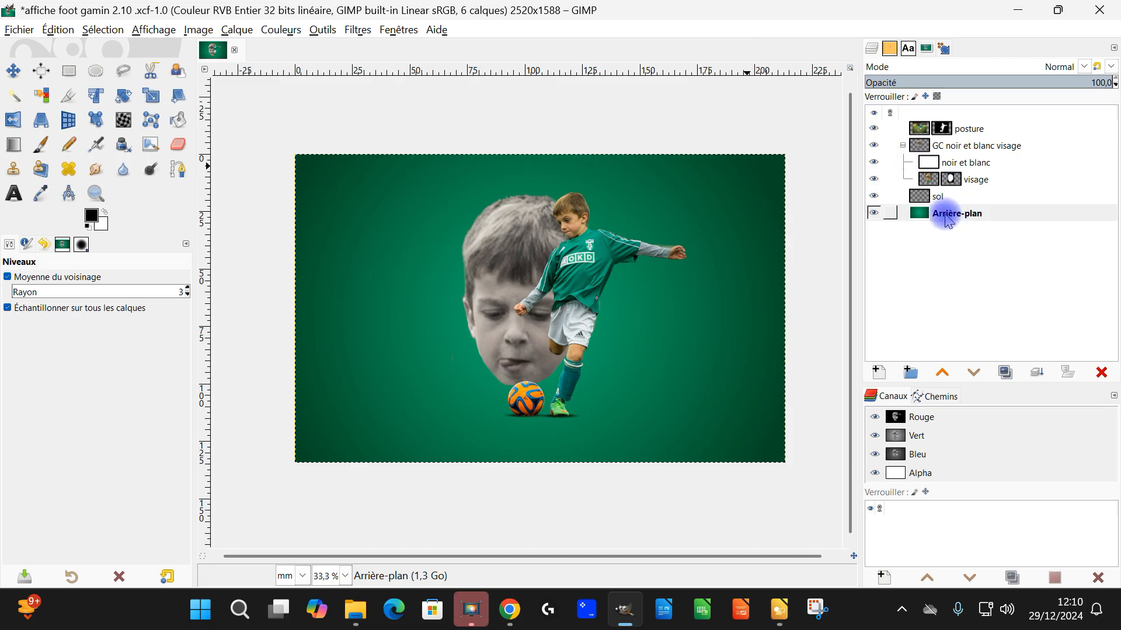
# Step: Create a 2520 × 1588 px transparent layer named "médaillon" in Normal mode directly above Arrière-plan
pyautogui.click(947, 214)
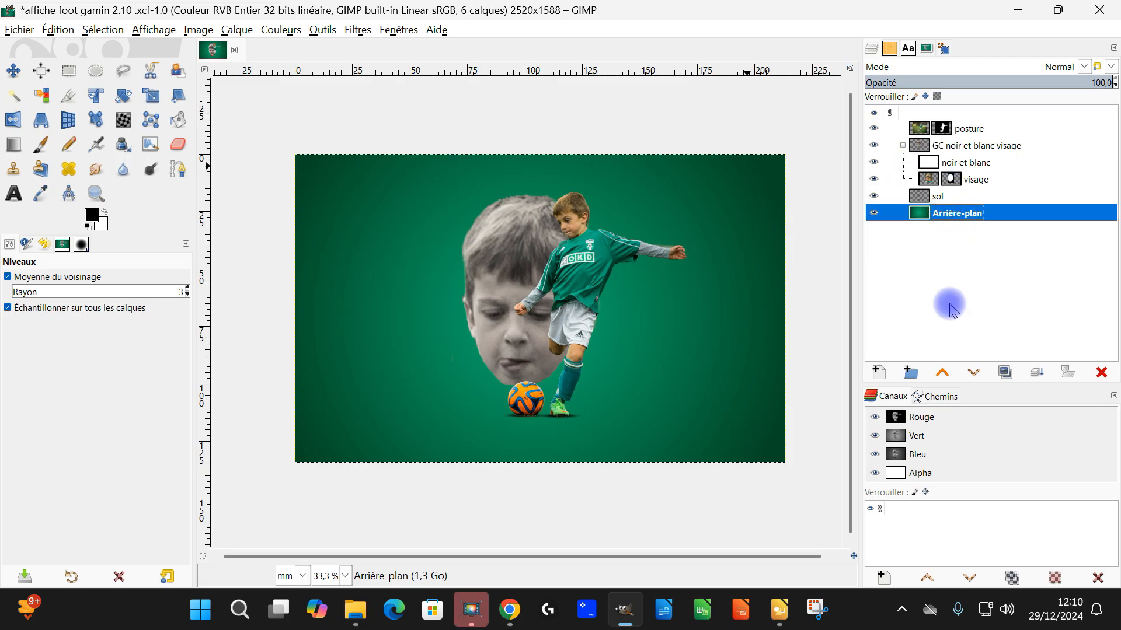
pyautogui.click(878, 372)
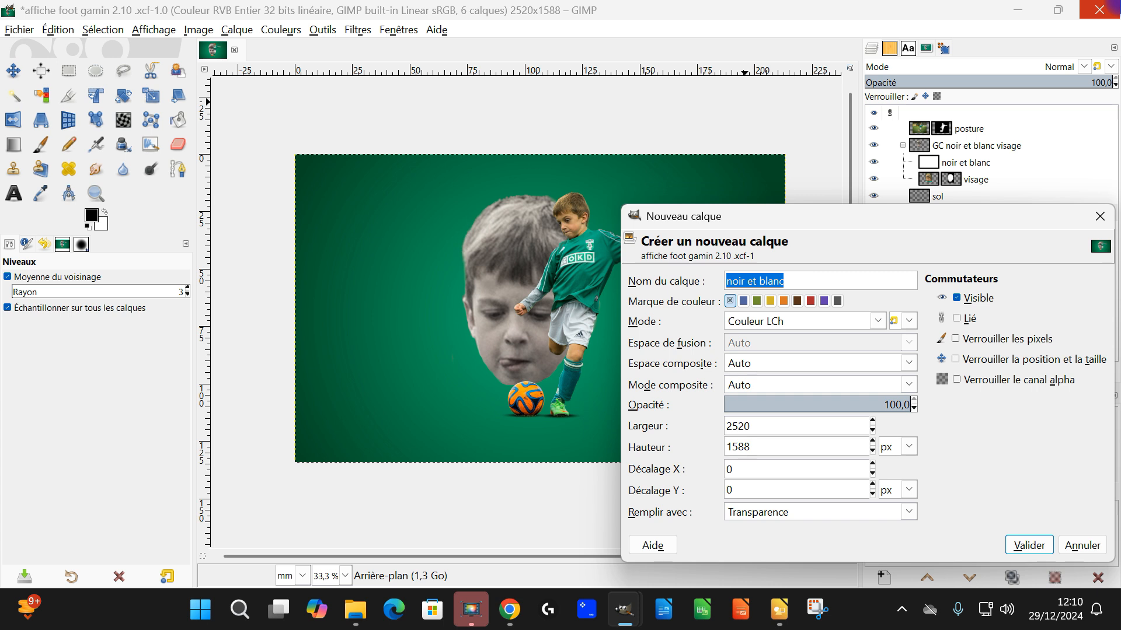
pyautogui.write('médaillon')
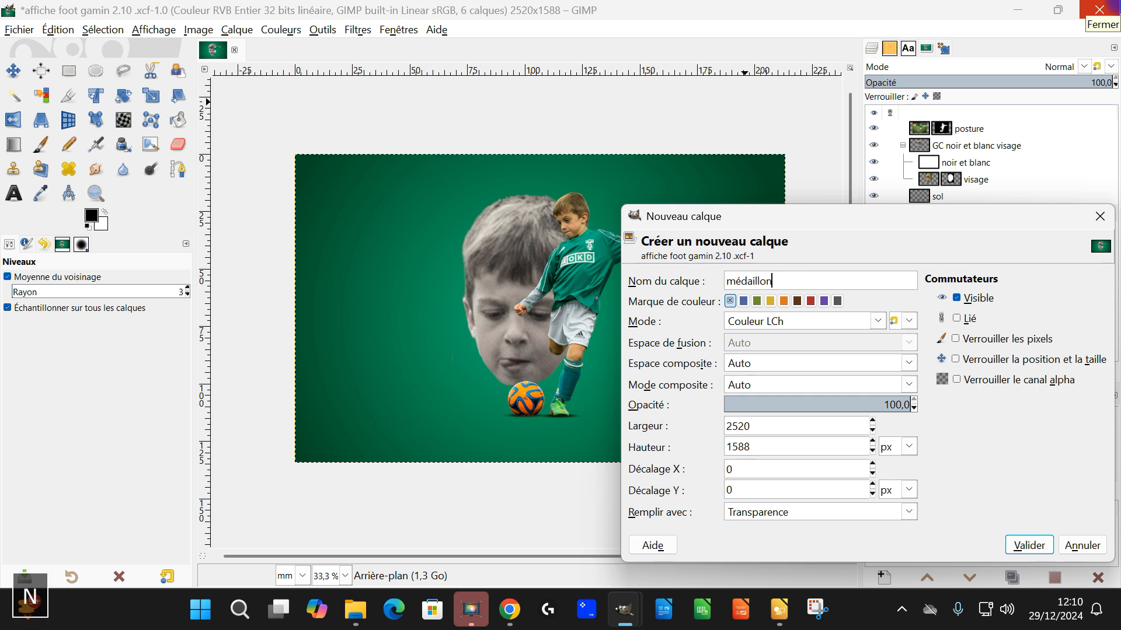
pyautogui.click(800, 324)
pyautogui.scroll(10, 770, 99)
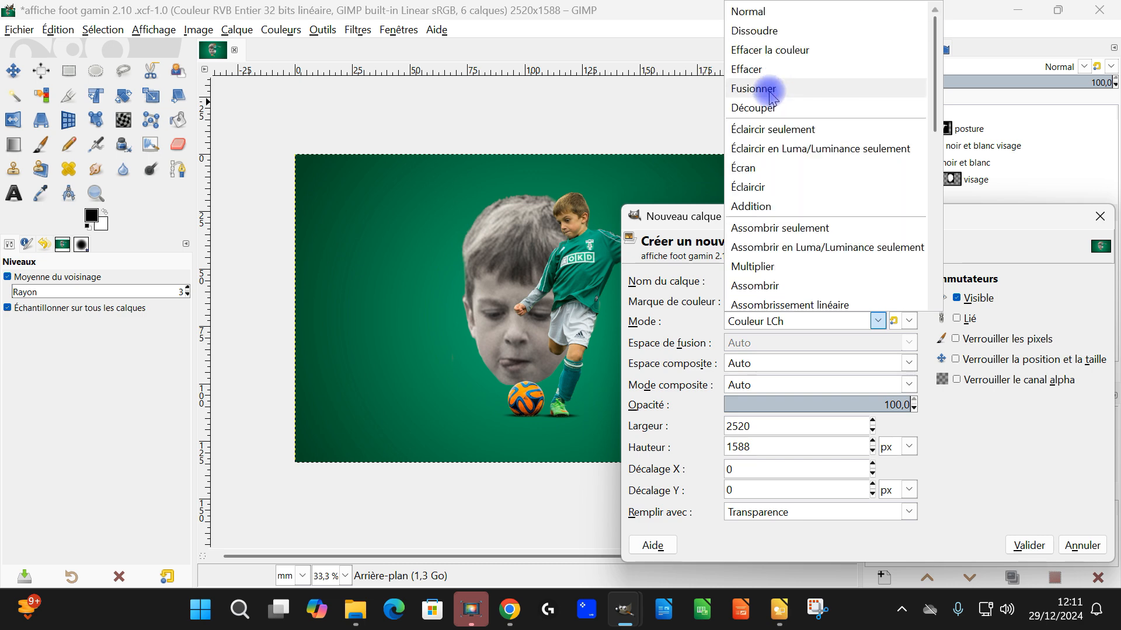
pyautogui.click(778, 13)
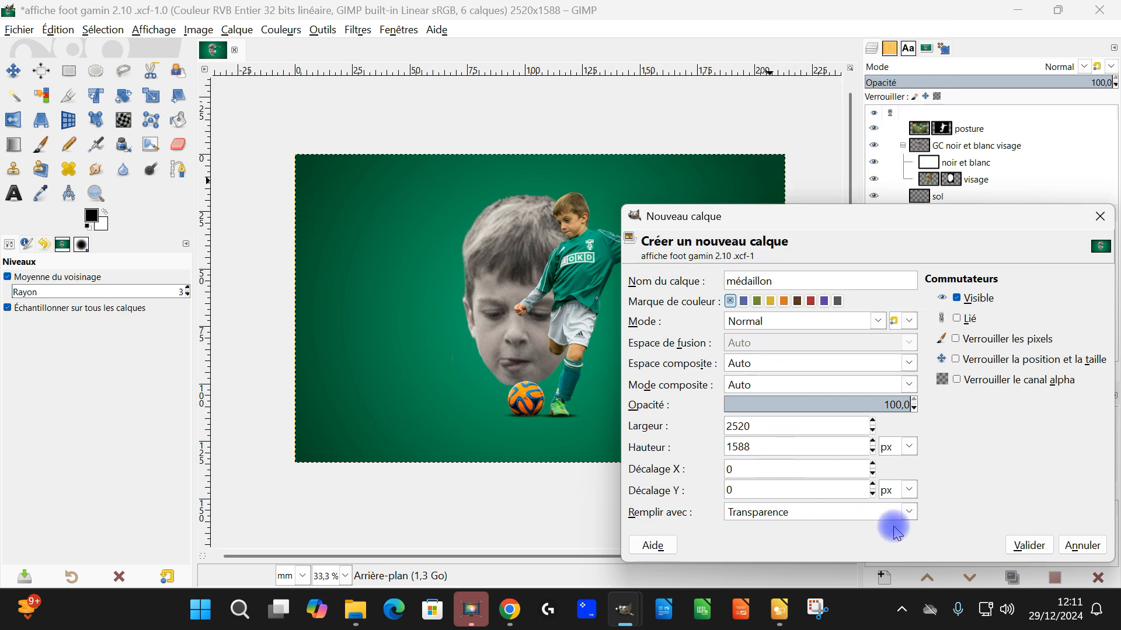
pyautogui.click(1027, 546)
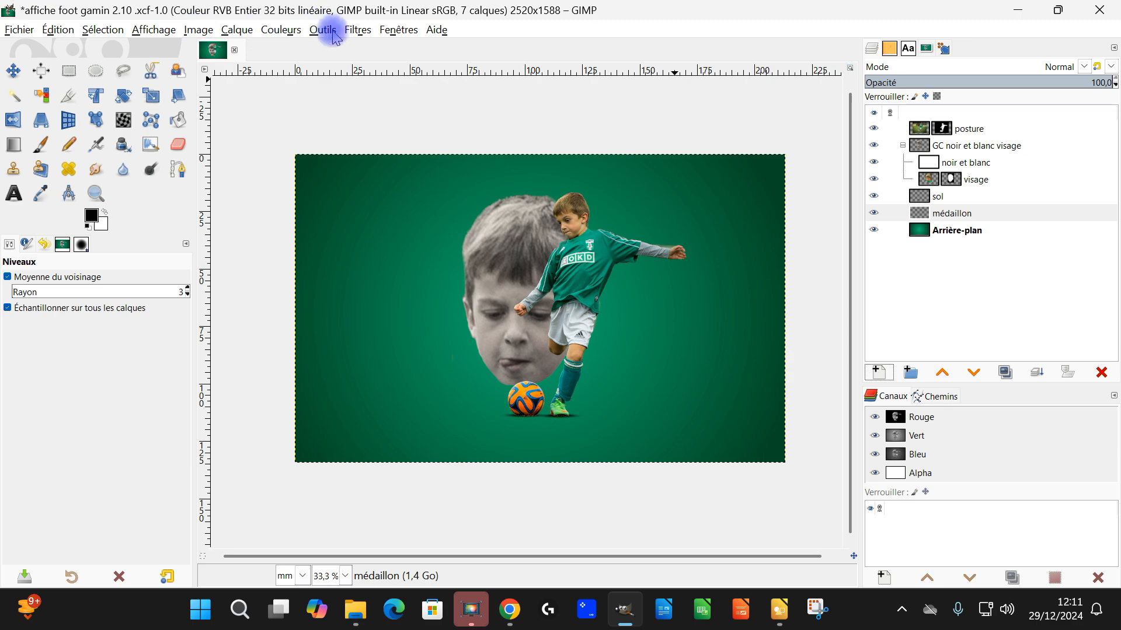
# Step: Start a black, circular Médaillon vignette on the médaillon layer and adjust its ellipse to a radius of 0.994 with softness 0.732
pyautogui.click(350, 34)
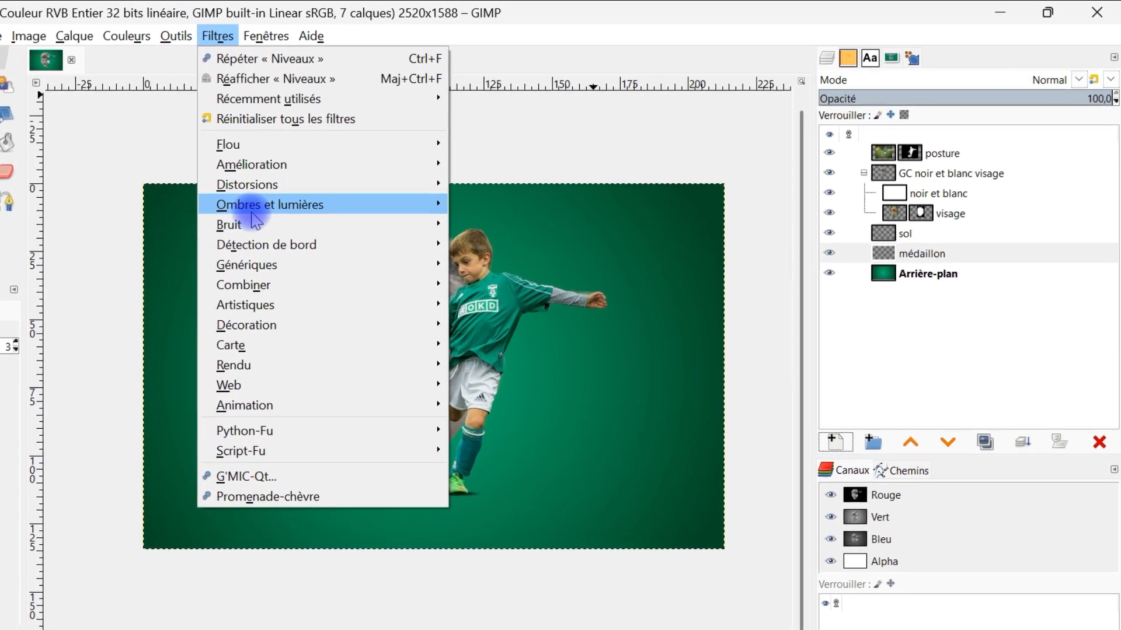
pyautogui.moveTo(538, 176)
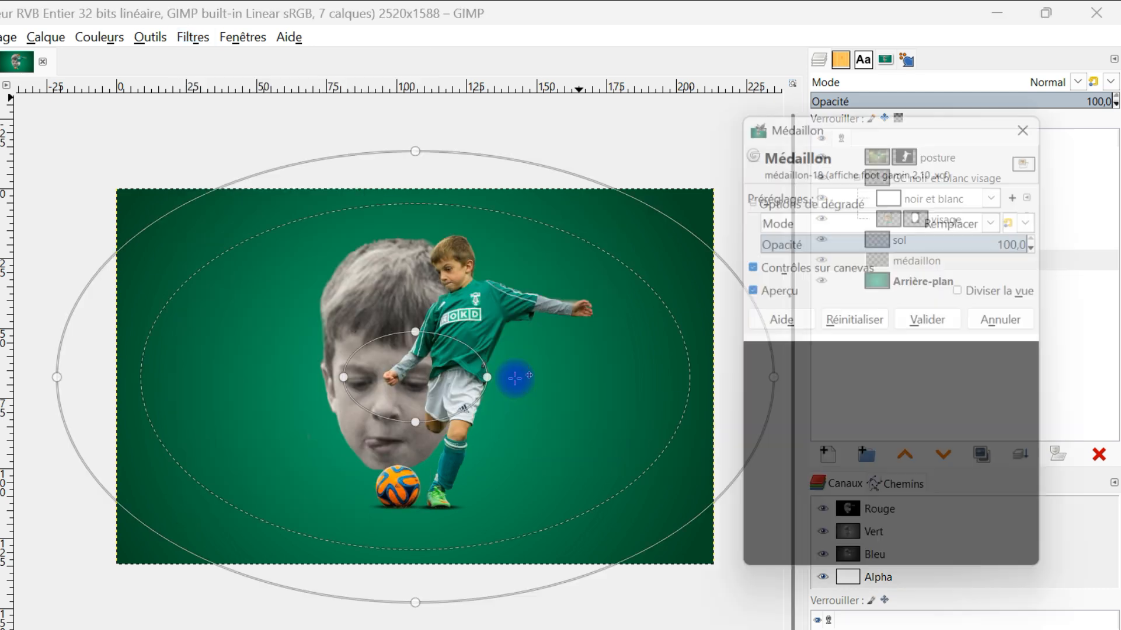
pyautogui.click(512, 390)
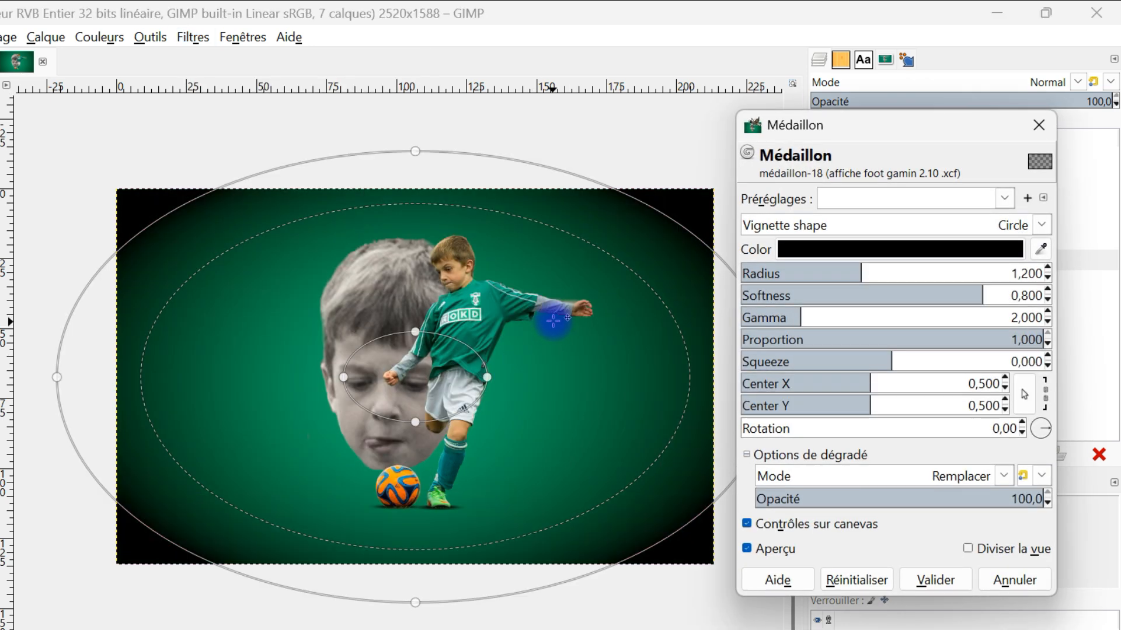
pyautogui.moveTo(831, 274); pyautogui.dragTo(874, 275)
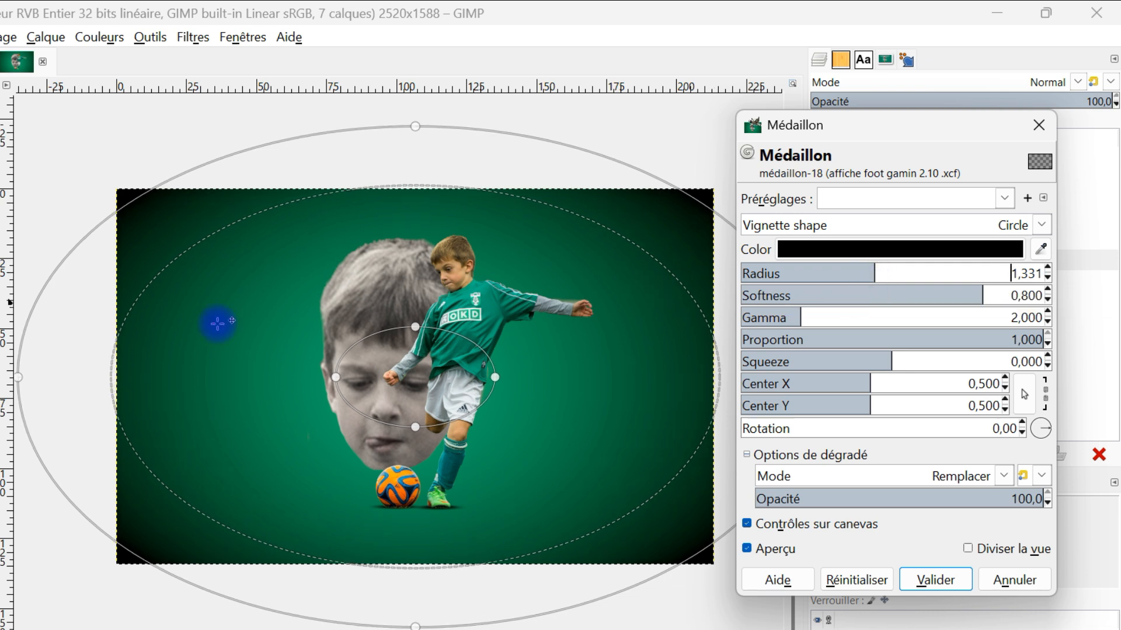
pyautogui.moveTo(27, 379); pyautogui.dragTo(118, 382)
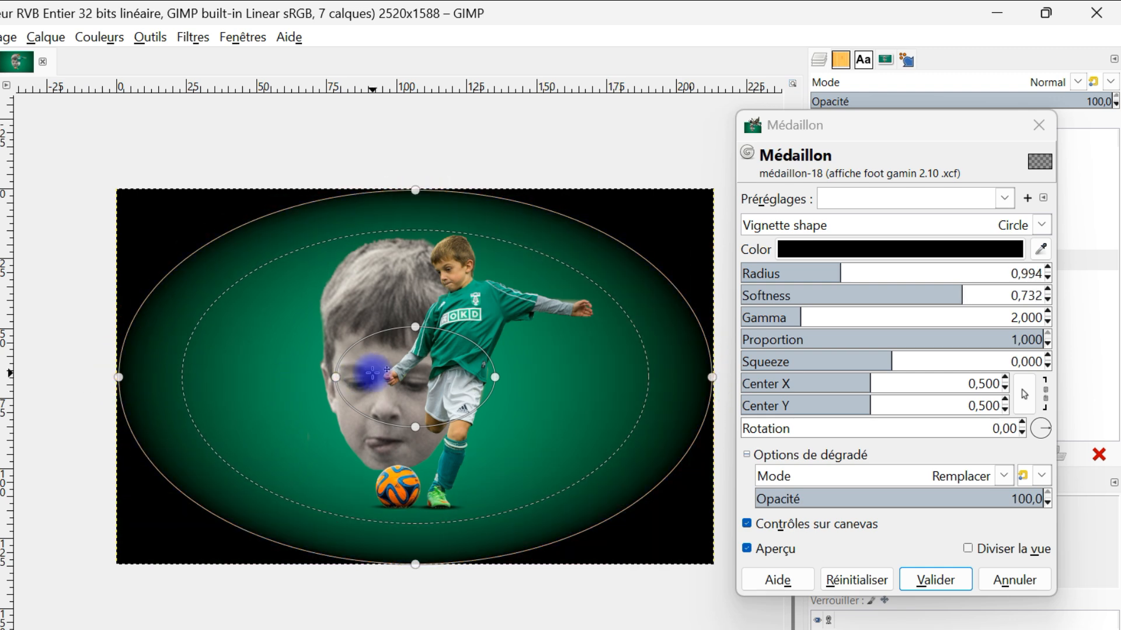
# Step: Widen the vignette ellipse past the image's sides, with a squeeze of 0.214 and a radius of 1.697
pyautogui.moveTo(327, 379); pyautogui.dragTo(290, 378)
pyautogui.scroll(-1, 367, 391)
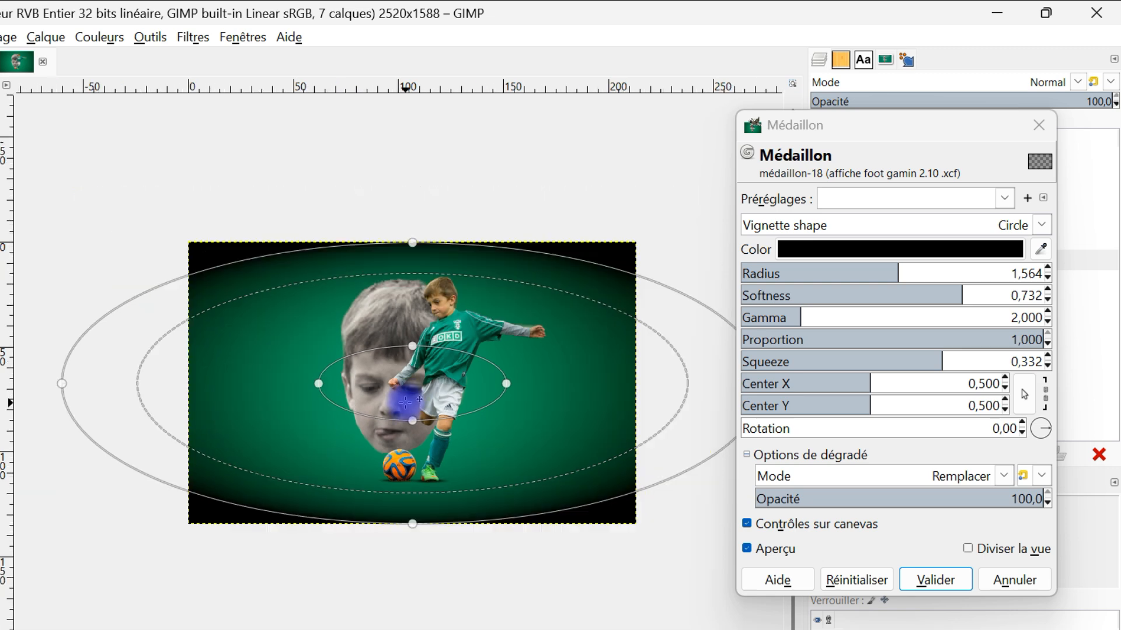
pyautogui.scroll(1, 515, 420)
pyautogui.scroll(-2, 337, 395)
pyautogui.moveTo(178, 388); pyautogui.dragTo(247, 395)
pyautogui.moveTo(247, 393); pyautogui.dragTo(216, 388)
pyautogui.click(865, 275)
pyautogui.moveTo(865, 275); pyautogui.dragTo(913, 280)
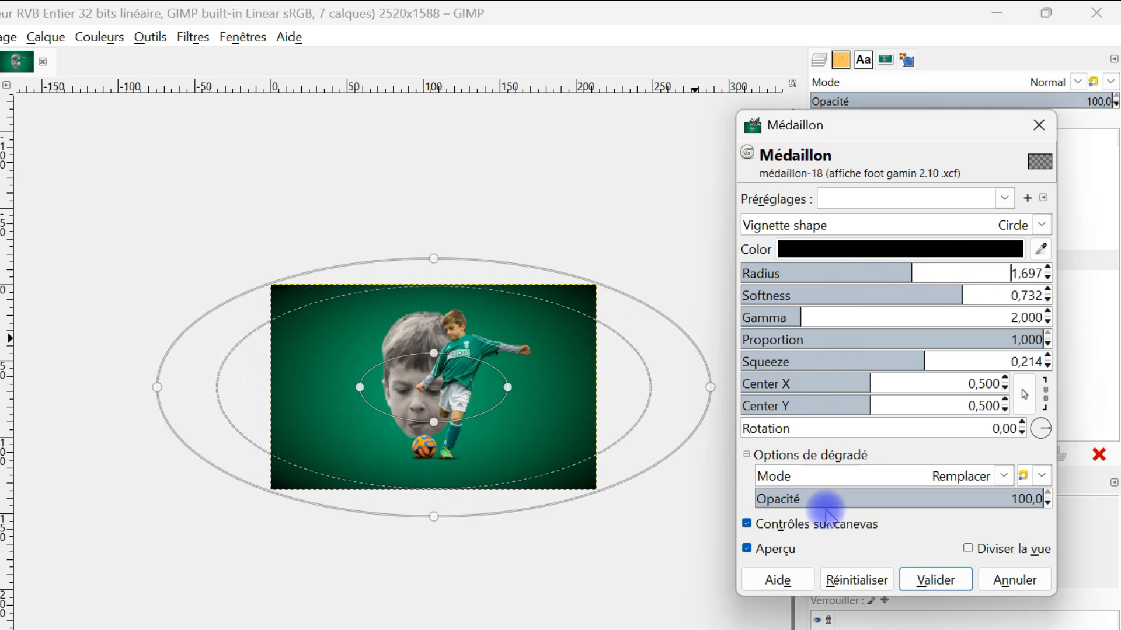
# Step: Set the vignette's softness to 0.826, gamma to 1.080 and gradient opacity to 74.6, apply it and save the image
pyautogui.click(773, 549)
pyautogui.click(774, 555)
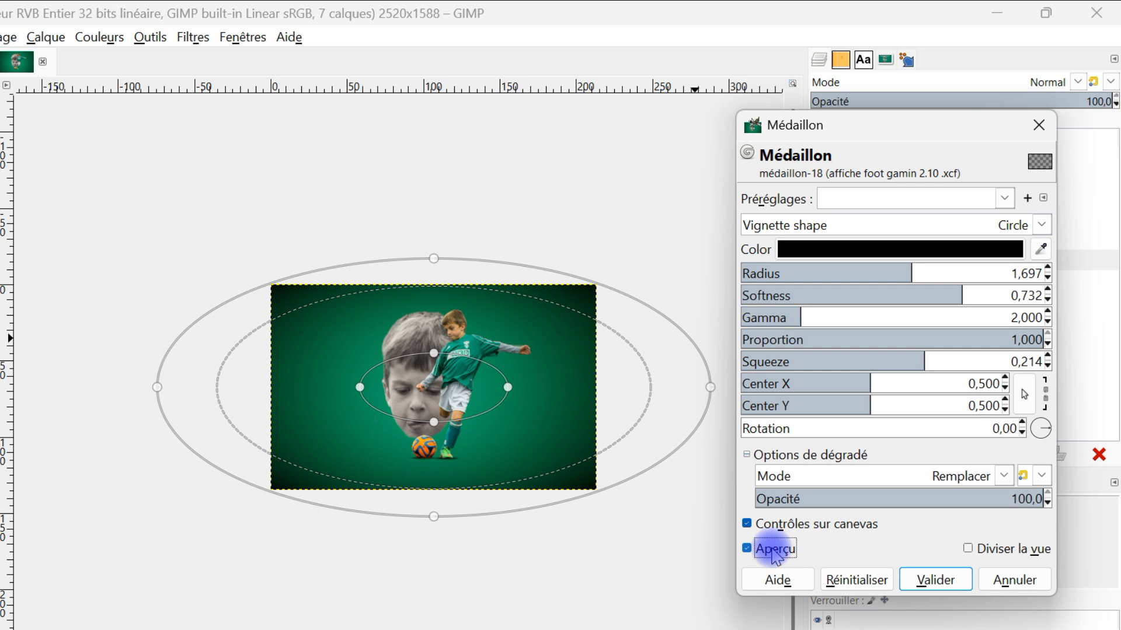
pyautogui.scroll(1, 493, 438)
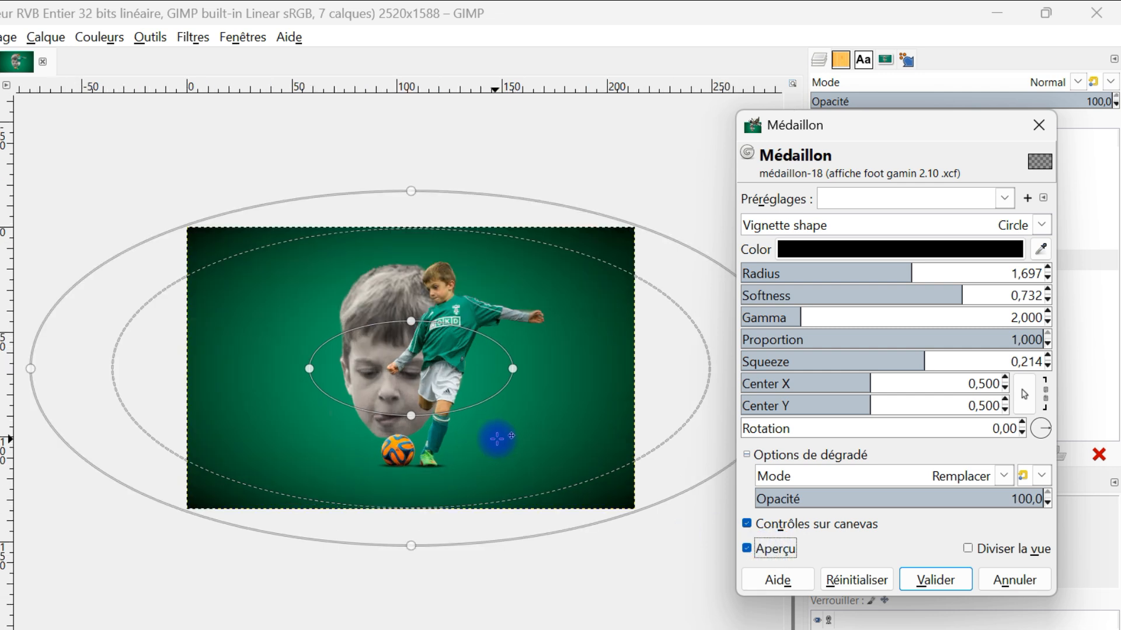
pyautogui.click(785, 550)
pyautogui.moveTo(945, 292); pyautogui.dragTo(990, 296)
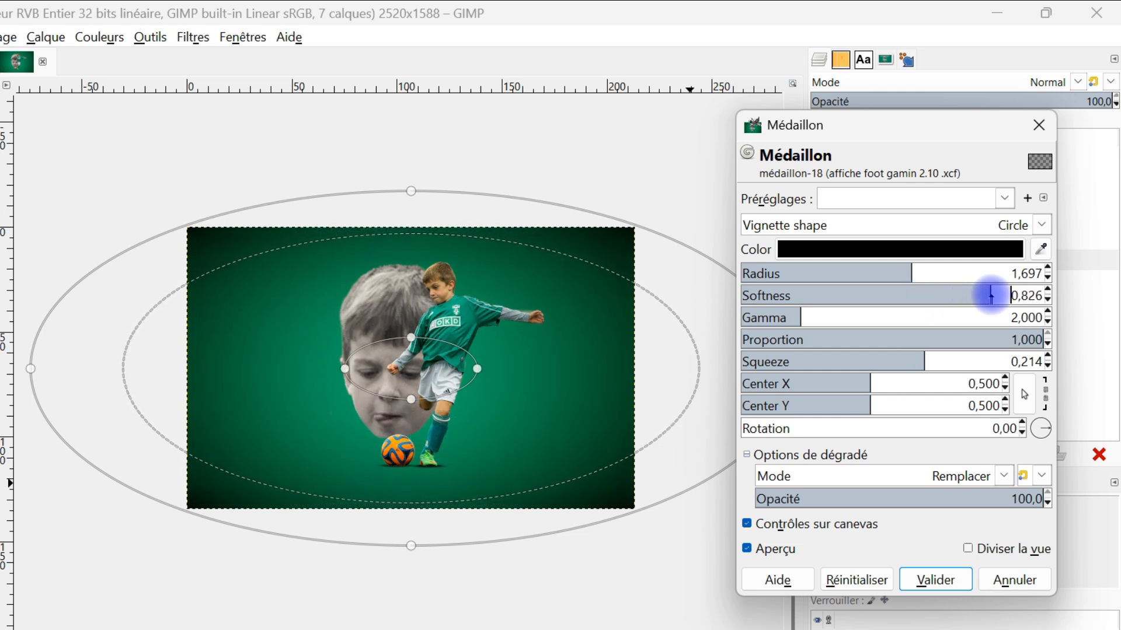
pyautogui.moveTo(796, 314); pyautogui.dragTo(773, 320)
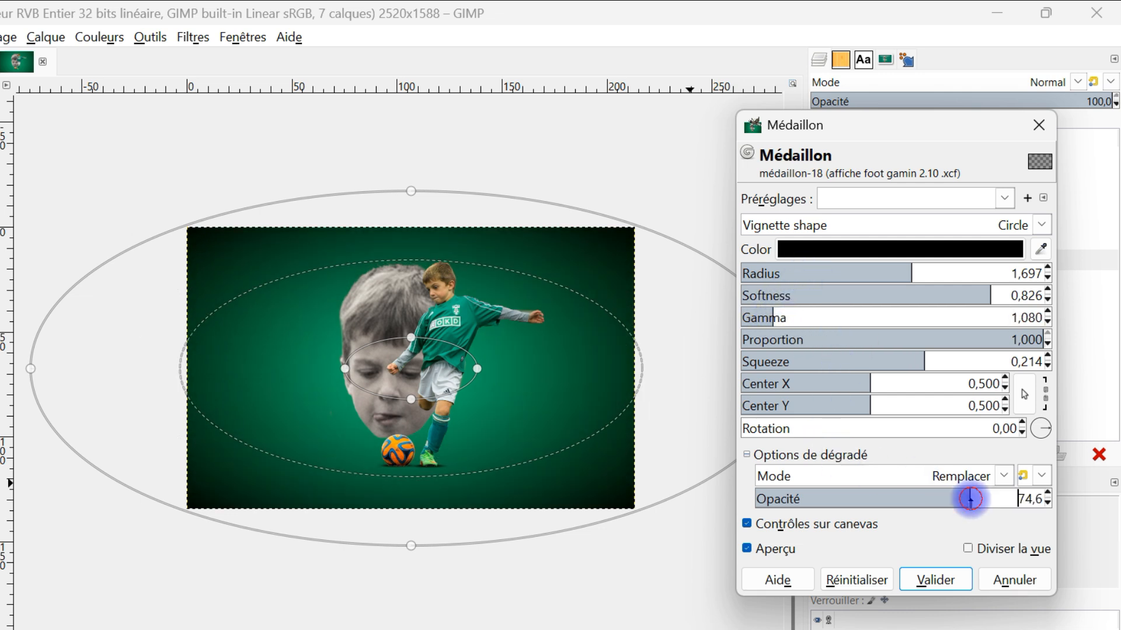
pyautogui.click(928, 579)
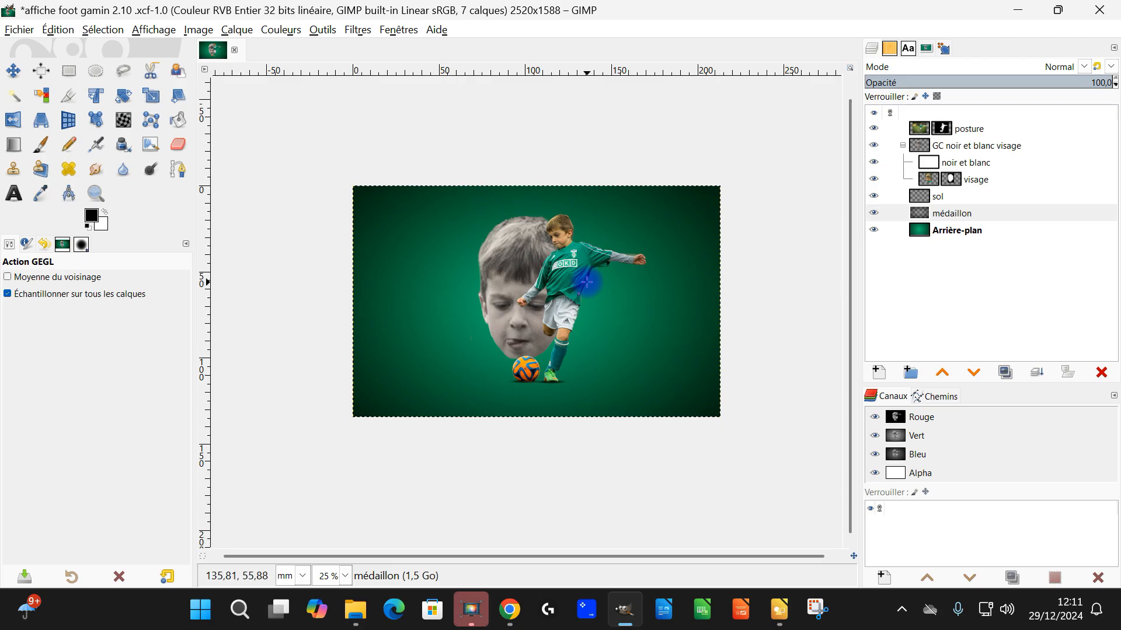
pyautogui.scroll(1, 469, 349)
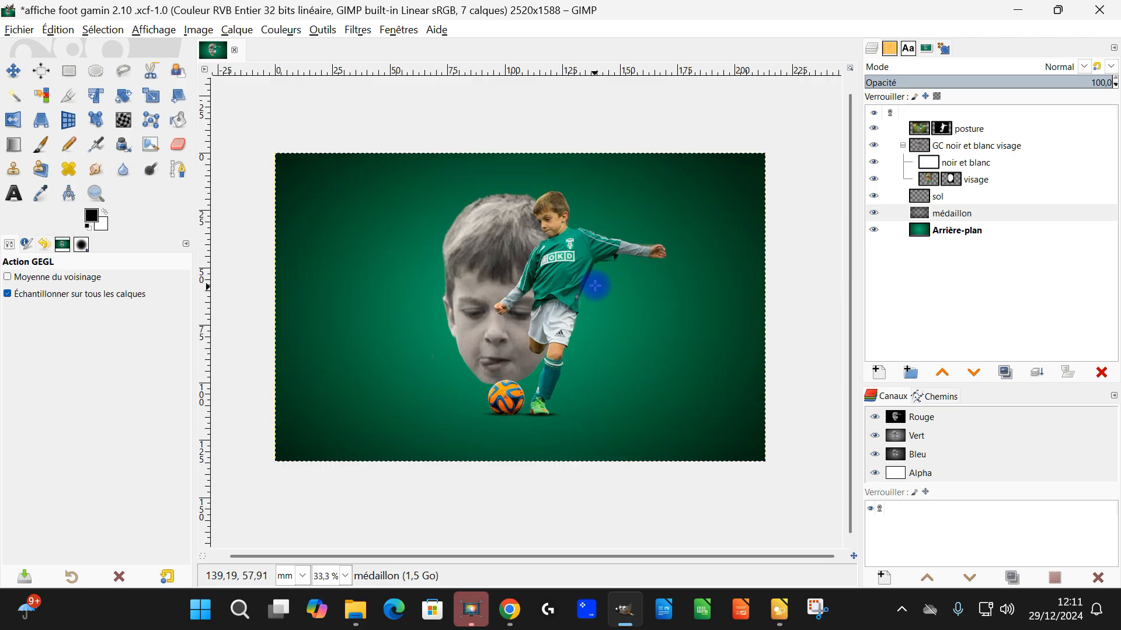
pyautogui.hotkey('ctrl', 's')
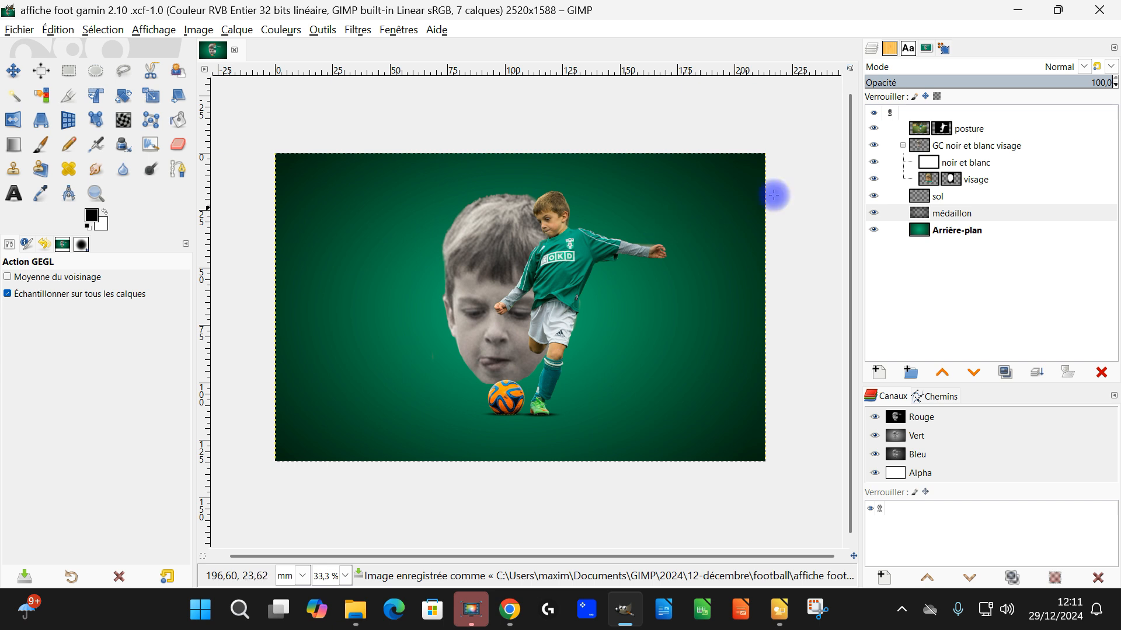
# Step: Lower the médaillon layer's opacity to 38.6 and save the image
pyautogui.click(939, 214)
pyautogui.click(1028, 81)
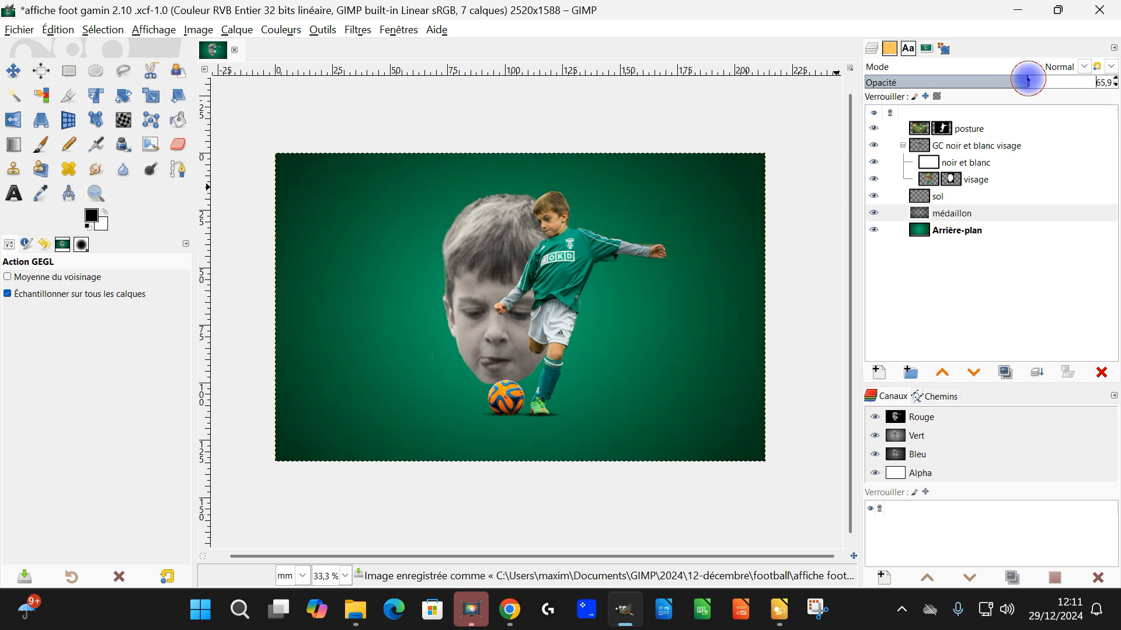
pyautogui.moveTo(998, 82); pyautogui.dragTo(945, 82)
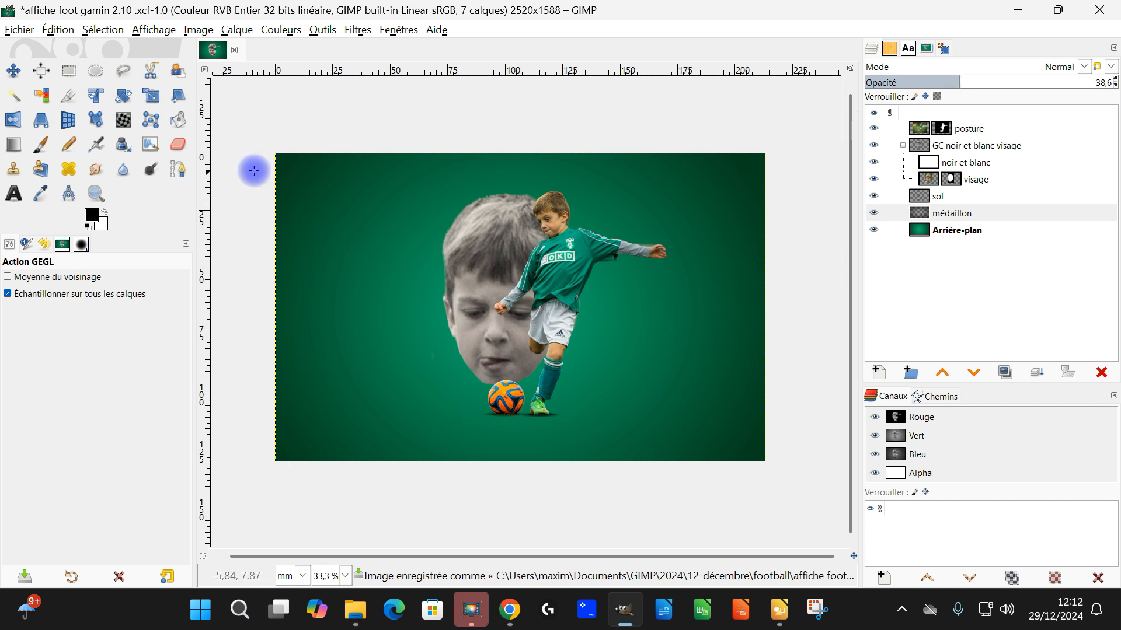
pyautogui.click(96, 192)
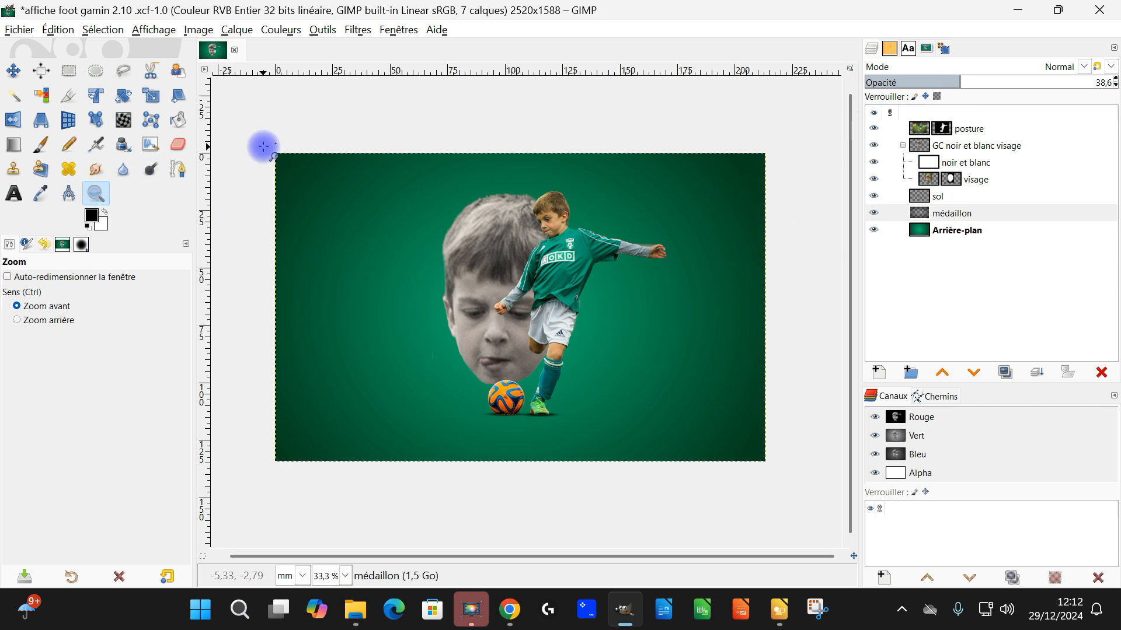
pyautogui.moveTo(264, 146); pyautogui.dragTo(781, 465)
pyautogui.scroll(-1, 701, 436)
pyautogui.hotkey('ctrl', 's')
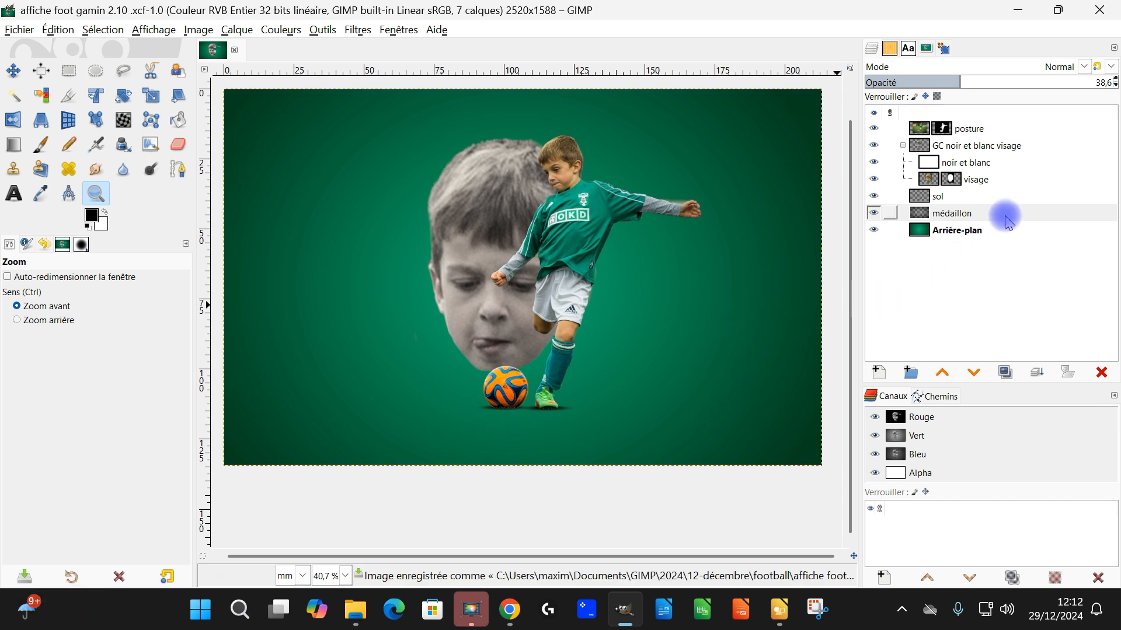
# Step: Save the poster once more and close GIMP 2.10
pyautogui.click(19, 31)
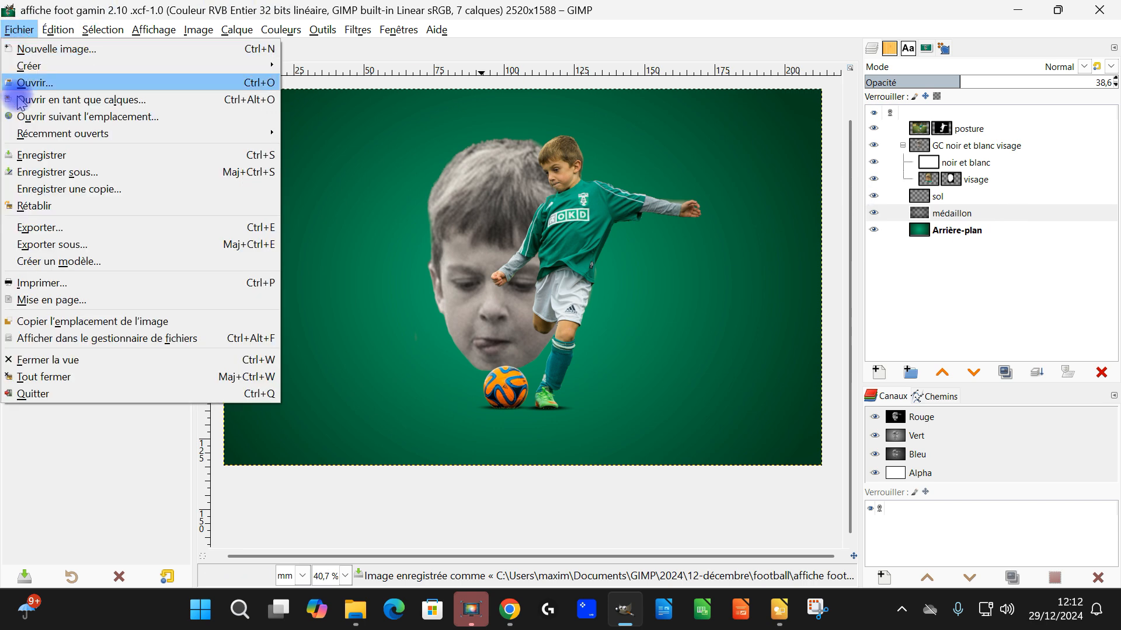
pyautogui.click(48, 152)
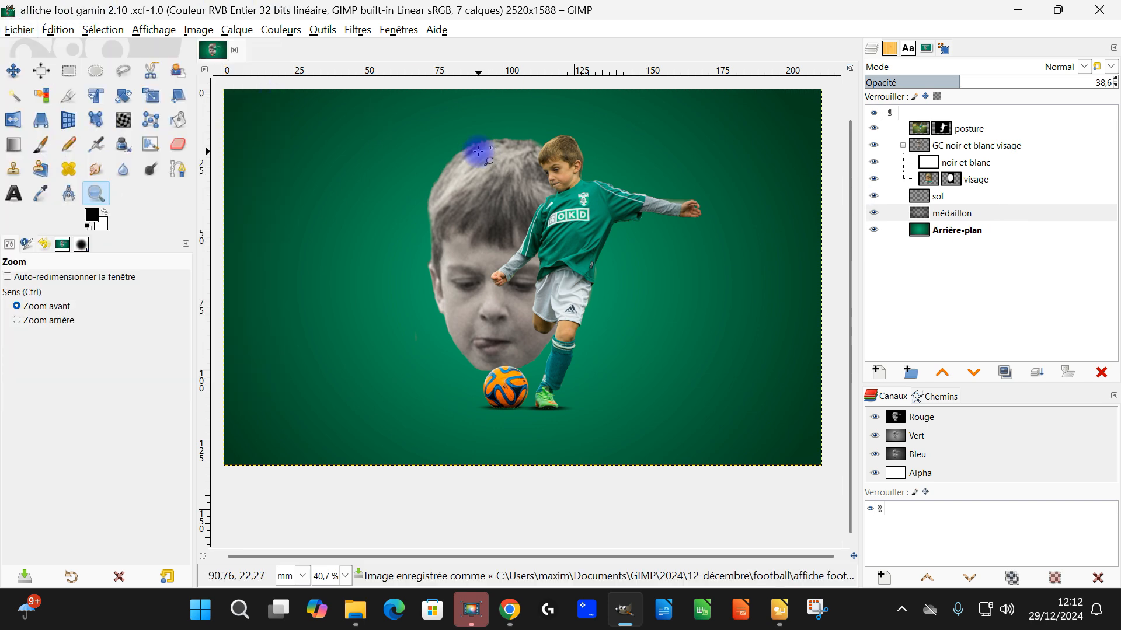
pyautogui.click(1099, 12)
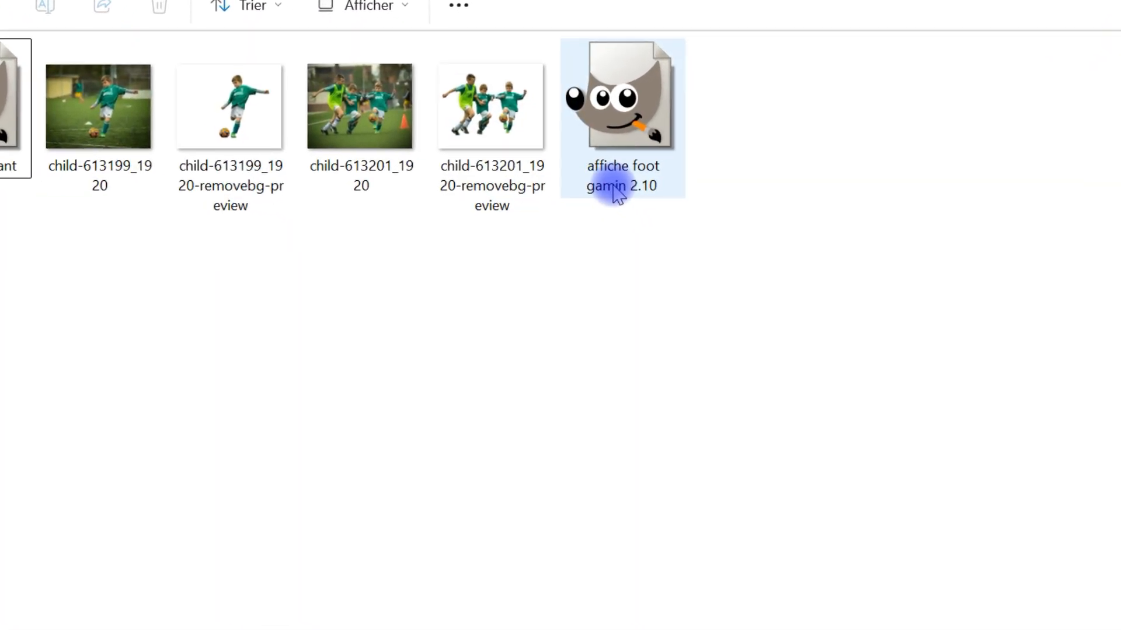
# Step: Open affiche foot gamin 2.10 from the football folder with GIMP 3.0.0-RC2, dismiss the welcome dialog, check the poster and close the program
pyautogui.rightClick(626, 99)
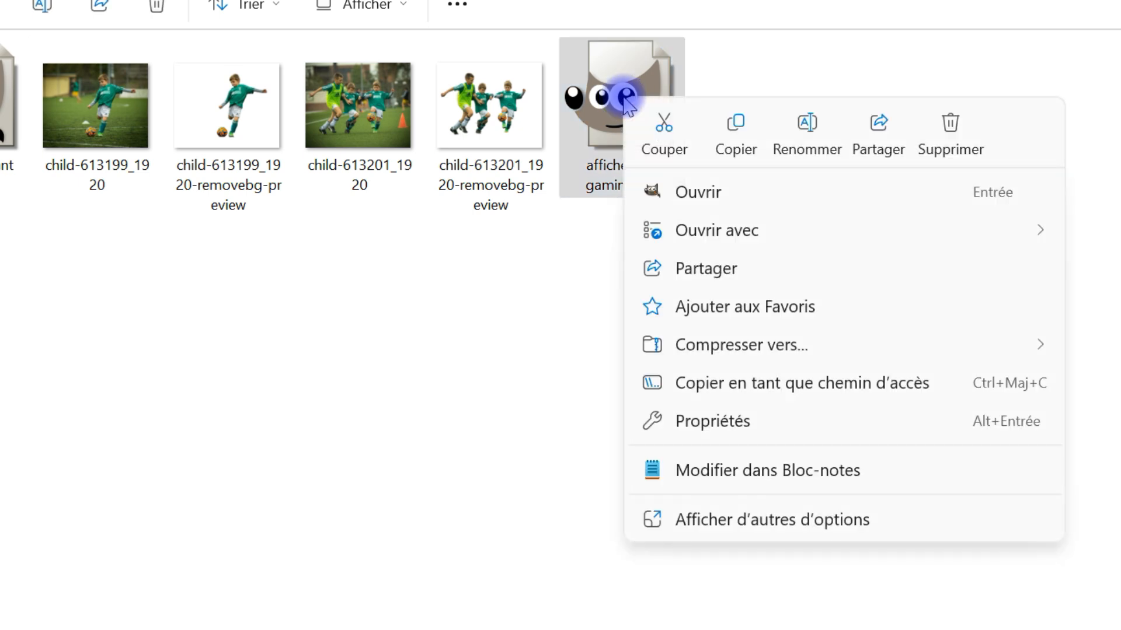
pyautogui.moveTo(763, 233)
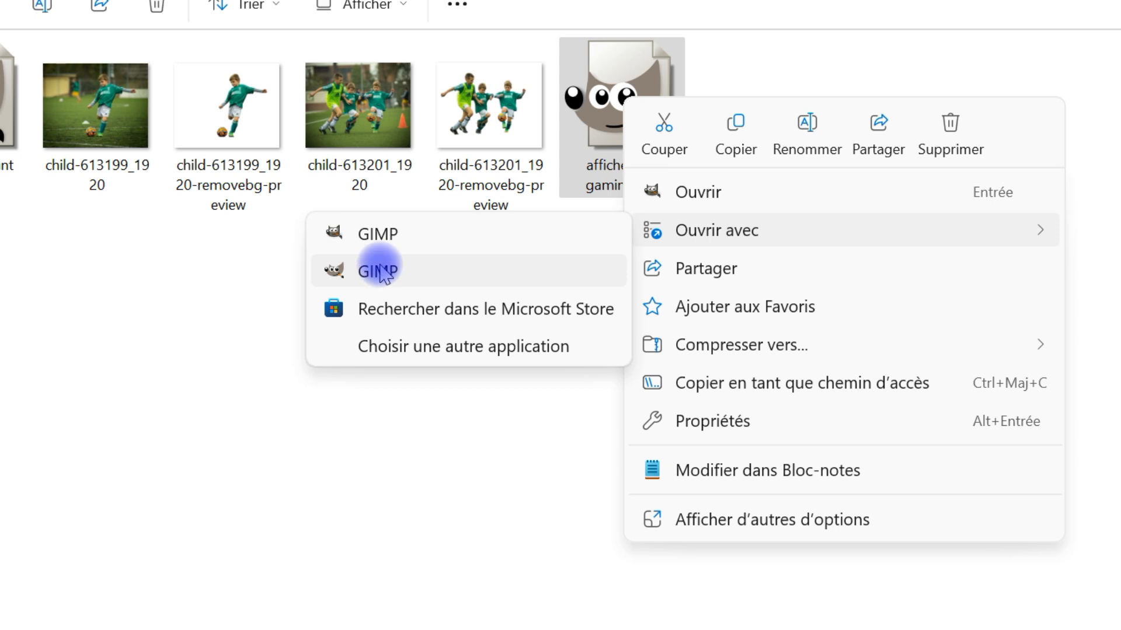
pyautogui.click(378, 271)
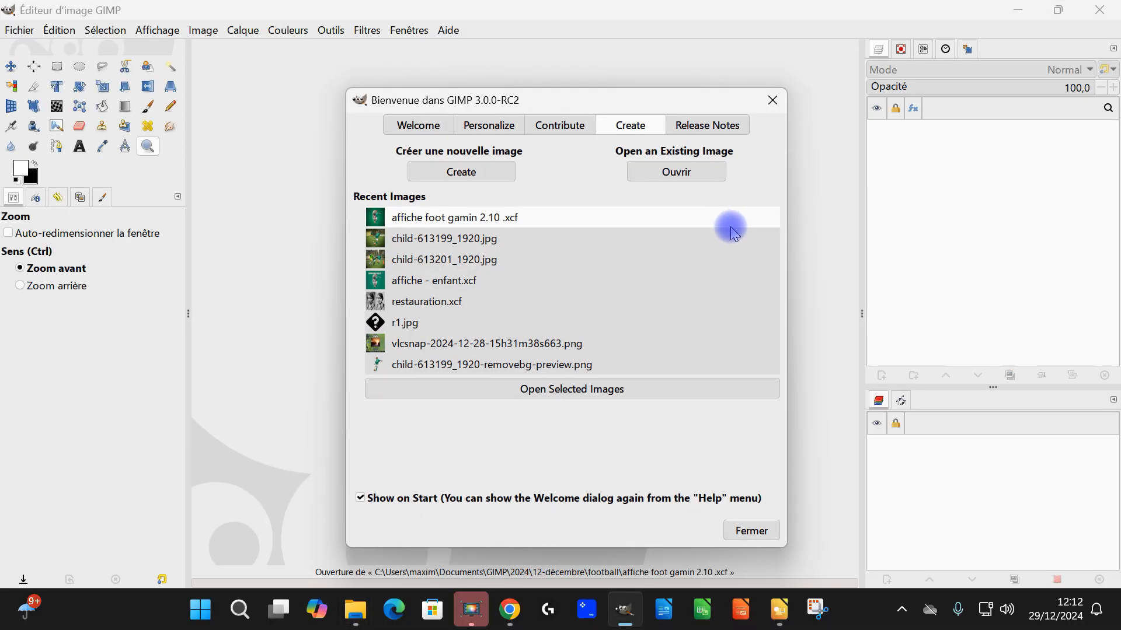
pyautogui.click(772, 100)
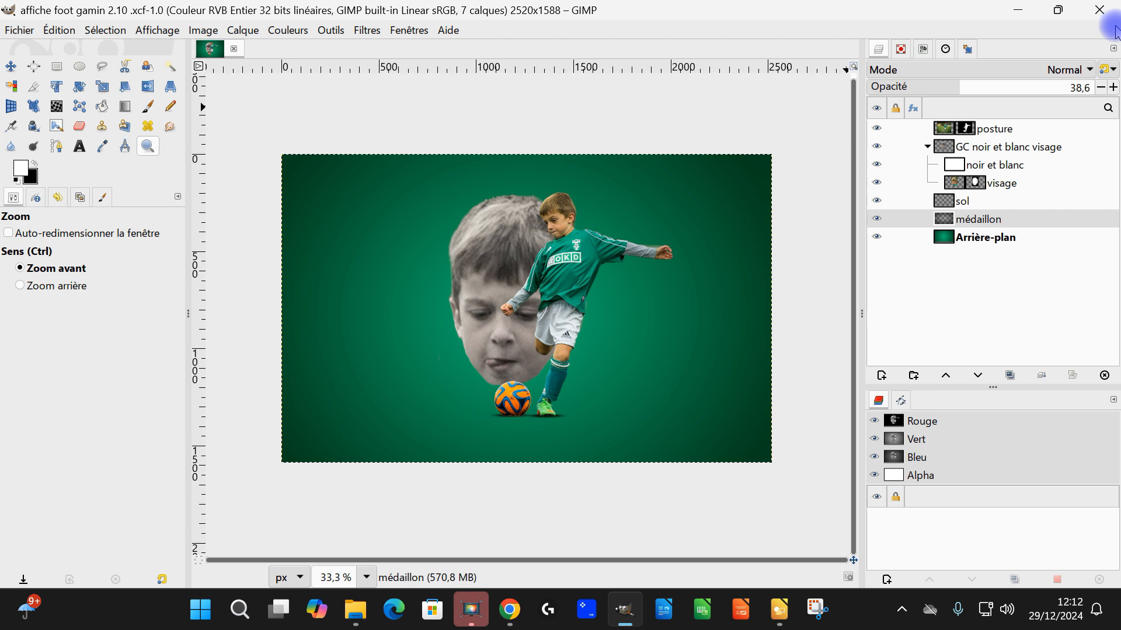
pyautogui.click(1100, 13)
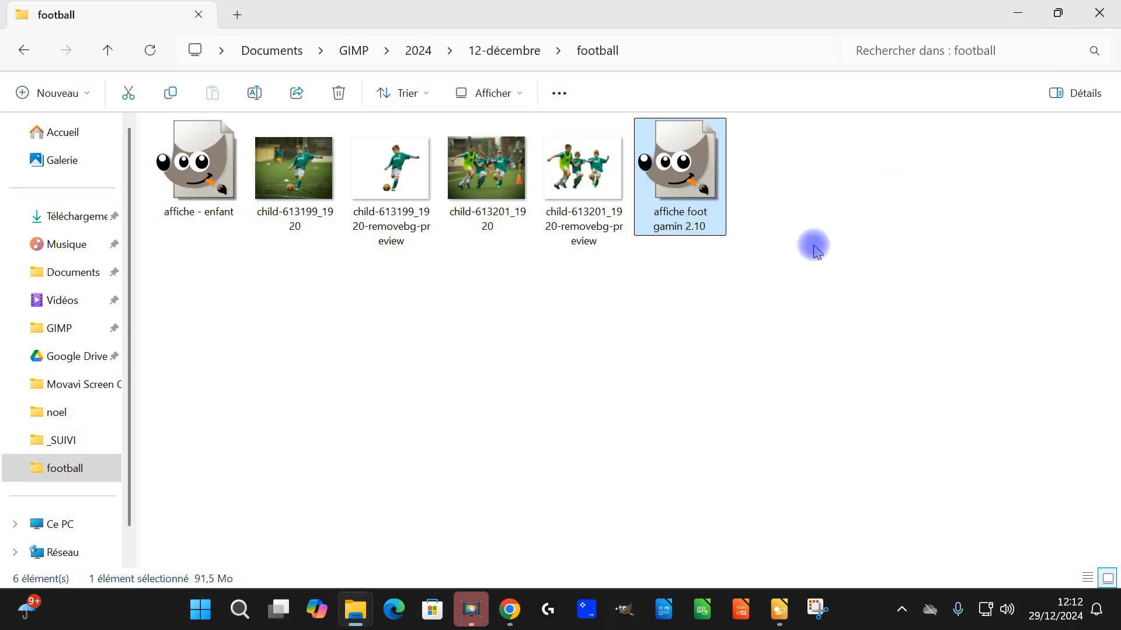
# Step: Reopen affiche foot gamin 2.10 from the football folder with GIMP 2.10
pyautogui.rightClick(689, 174)
pyautogui.moveTo(695, 266)
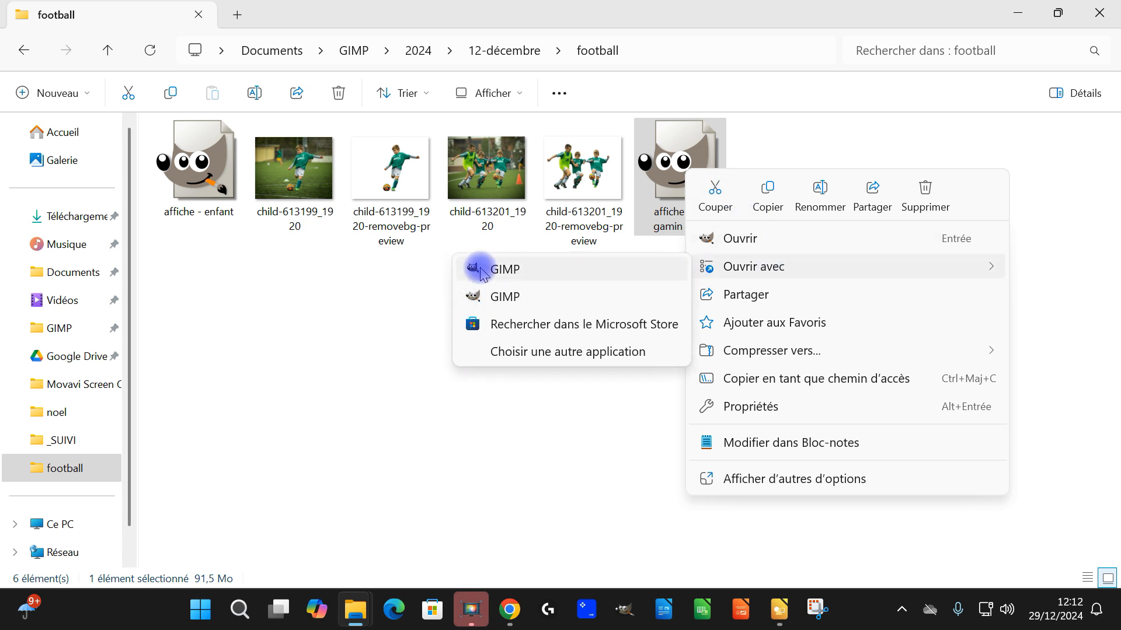
pyautogui.click(505, 269)
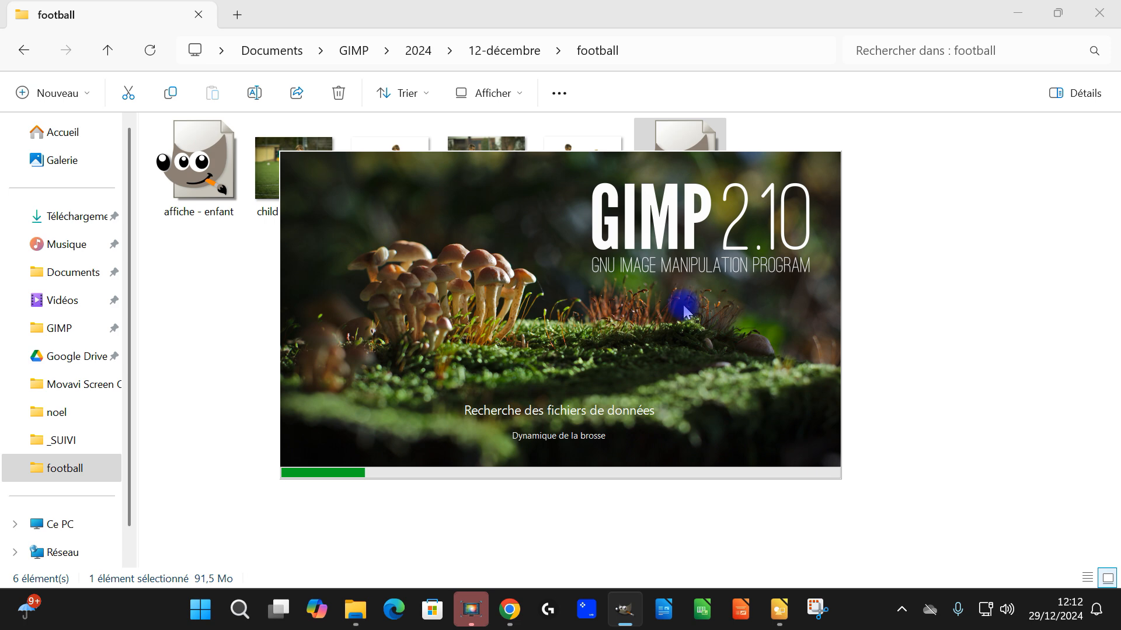